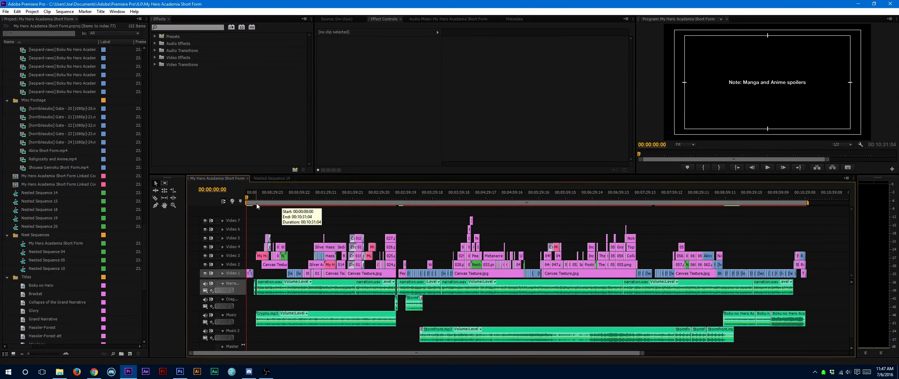
Review the My Hero Academia Short Form sequence from its start to the Silver Age title at about 1:13
drag(247, 198, 285, 199)
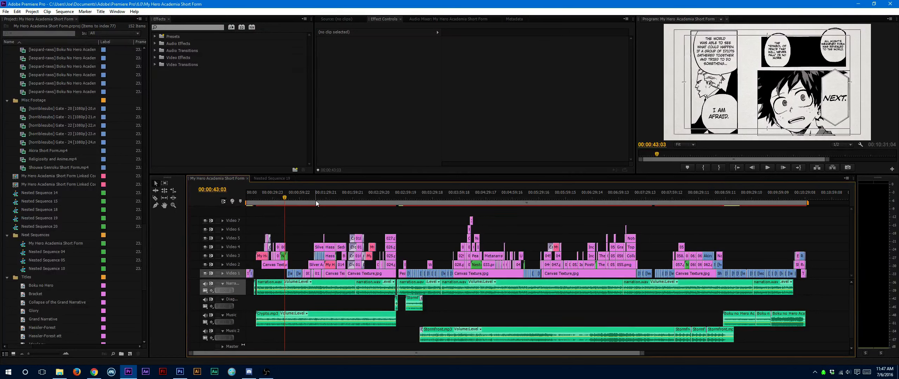
drag(283, 198, 297, 200)
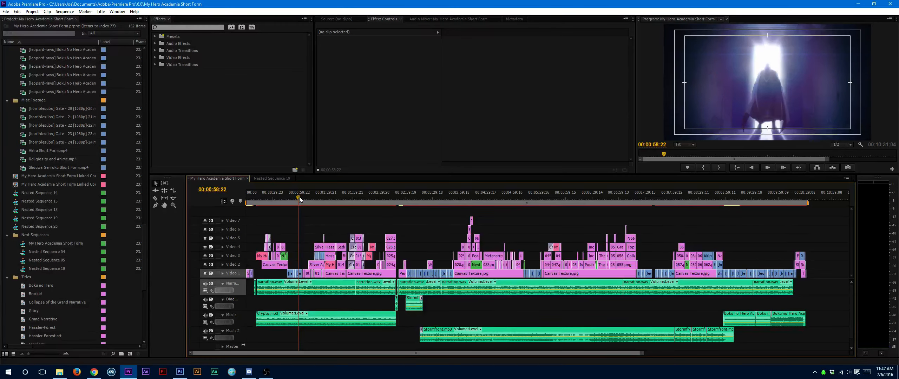
mouse_move(299, 197)
mouse_down()
mouse_move(311, 203)
mouse_move(302, 204)
mouse_up()
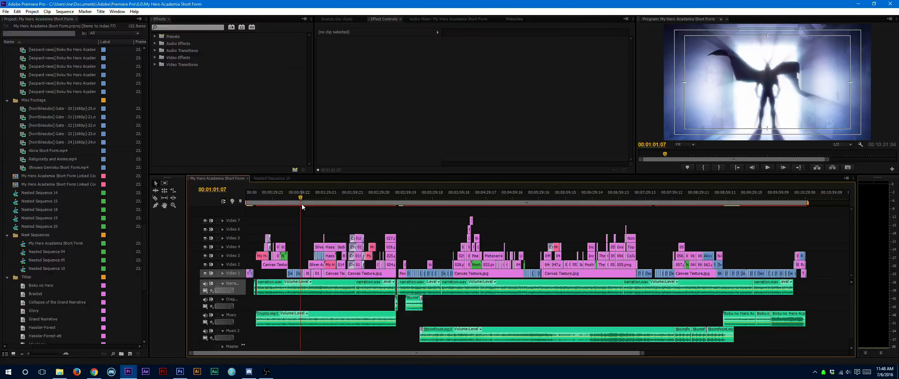
mouse_move(299, 198)
mouse_down()
mouse_move(293, 201)
mouse_move(302, 204)
mouse_up()
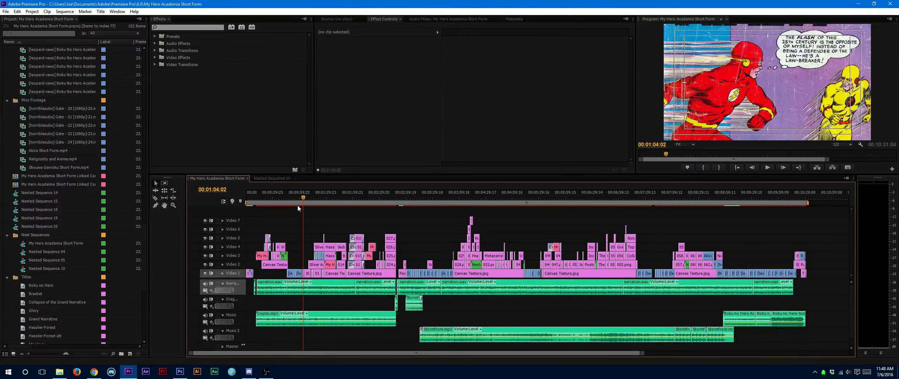
key(space)
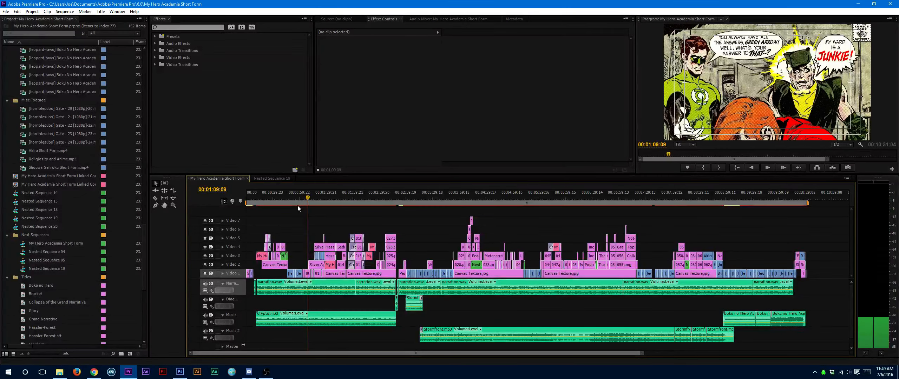
drag(309, 197, 306, 202)
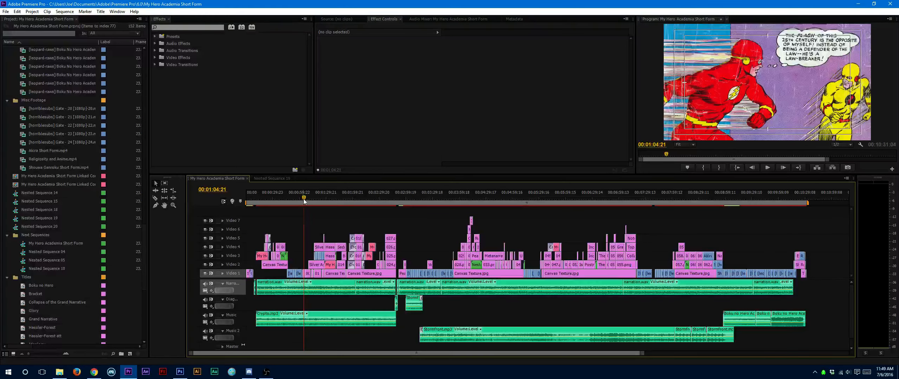
drag(304, 198, 312, 201)
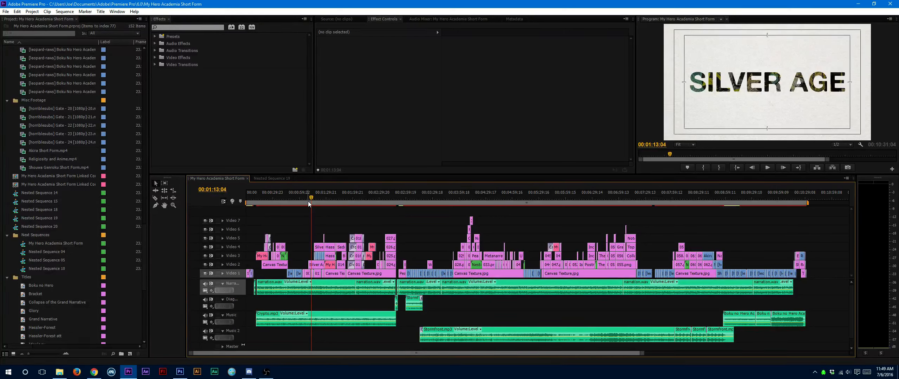
Look through the project's bins, from the titles and nested sequences back up to the graphics, audio and alt links
scroll(14, 201, up, 9)
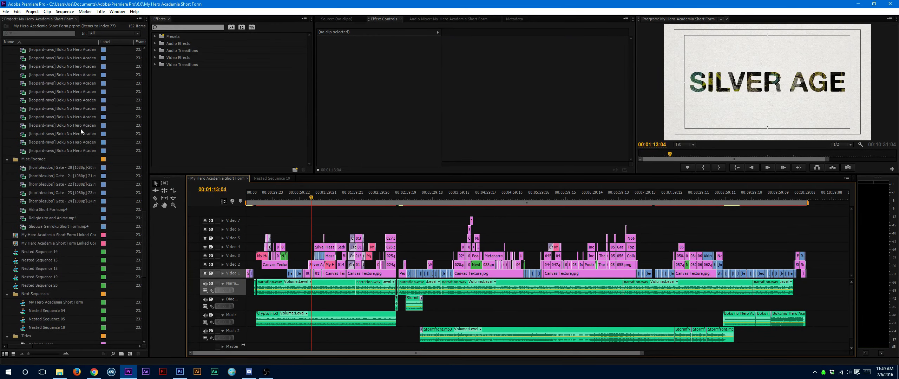
scroll(139, 227, up, 1)
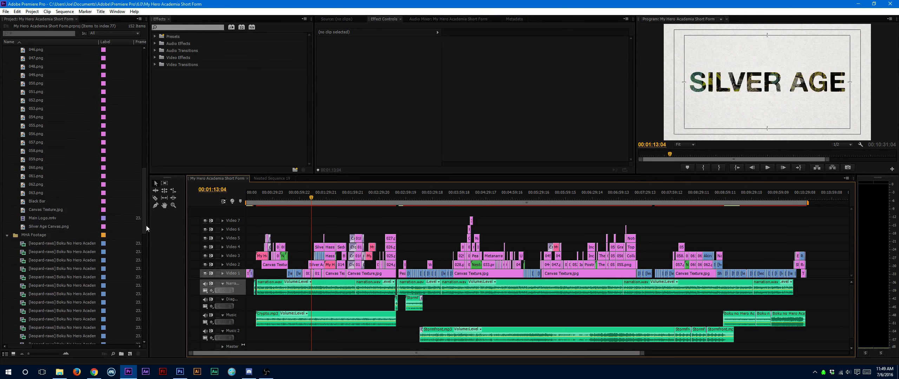
click(146, 226)
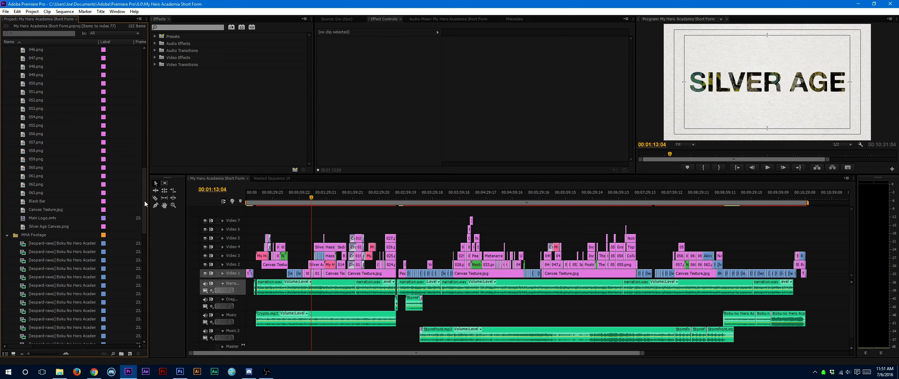
drag(145, 204, 140, 127)
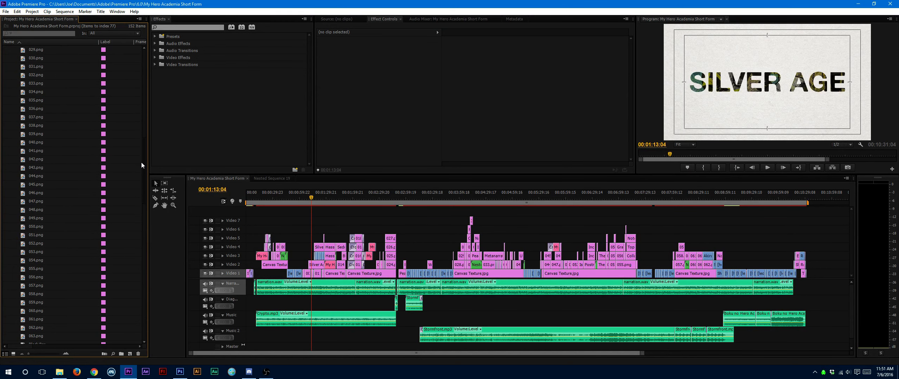
mouse_move(142, 163)
mouse_down()
mouse_move(155, 180)
mouse_move(144, 165)
mouse_up()
drag(154, 179, 144, 324)
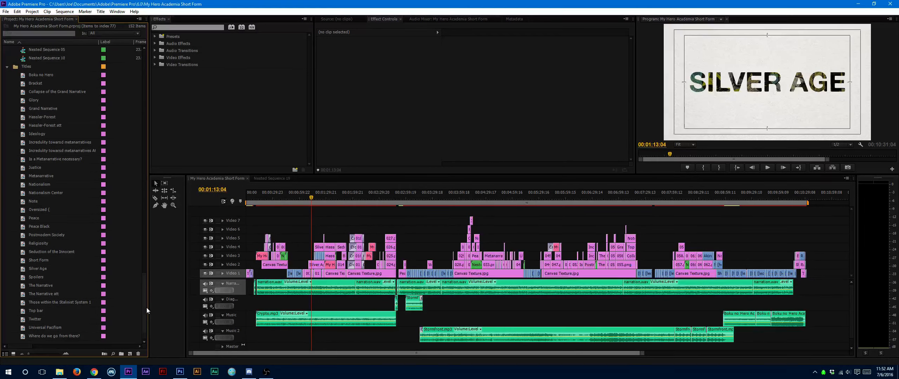
drag(146, 308, 150, 82)
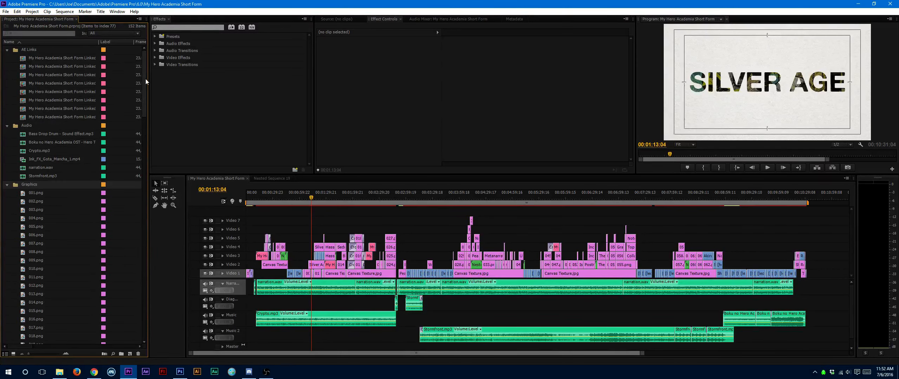
Create a new project named Manga Demonstration with Sequence 01 based on the custom General 1080p preset
click(4, 11)
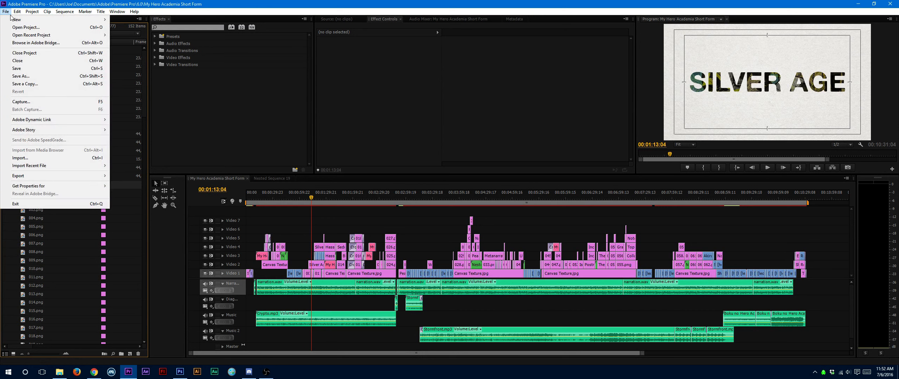
mouse_move(95, 22)
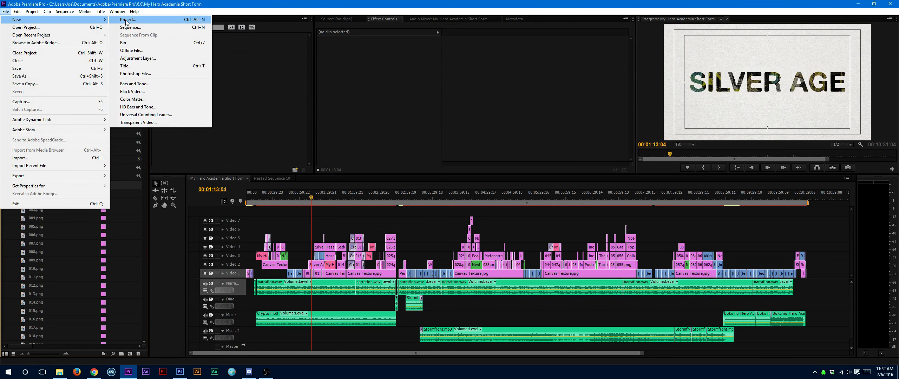
click(370, 208)
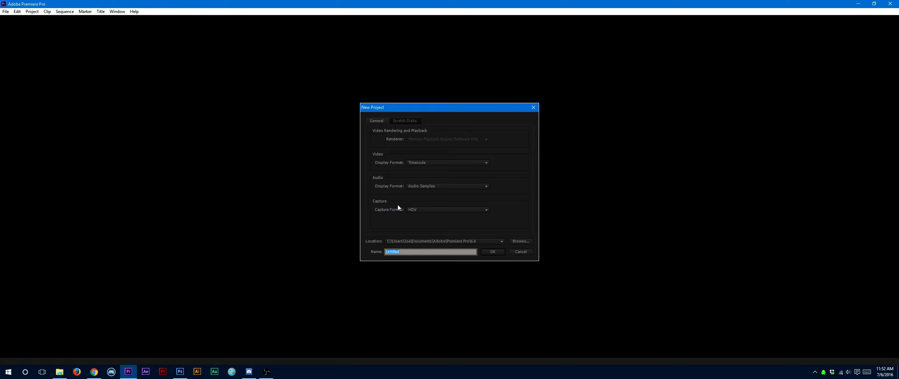
text(Manga )
text(Dub Tutorial)
key(Return)
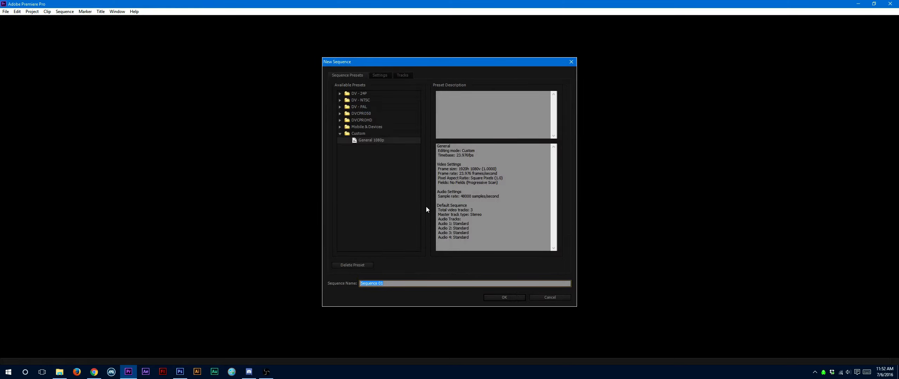
key(Return)
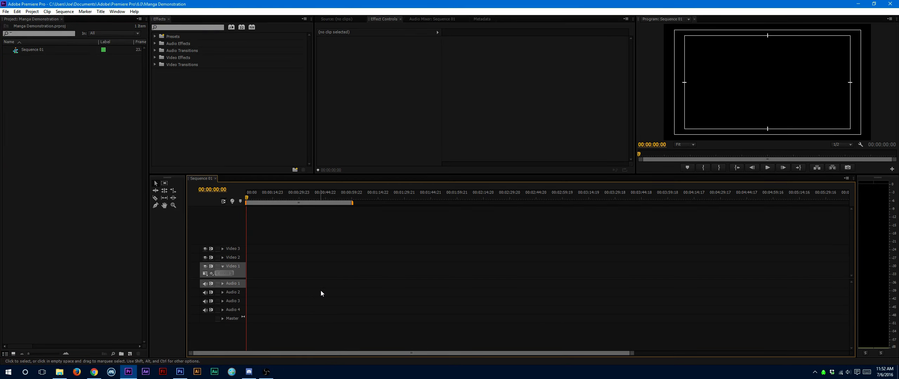
Import the Vagabond image from the vlog2 folder inside Work > Vlogs and open it in the source preview
click(88, 214)
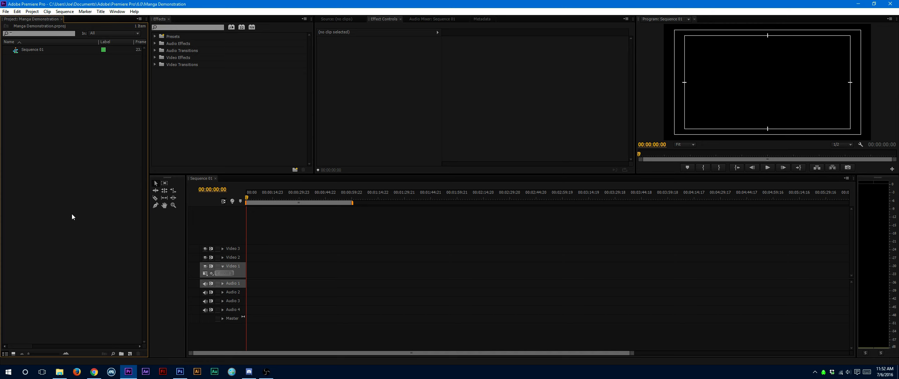
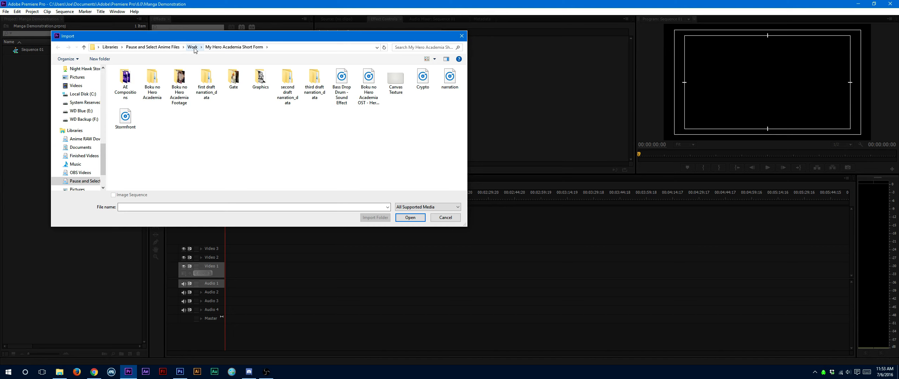
click(194, 51)
click(321, 90)
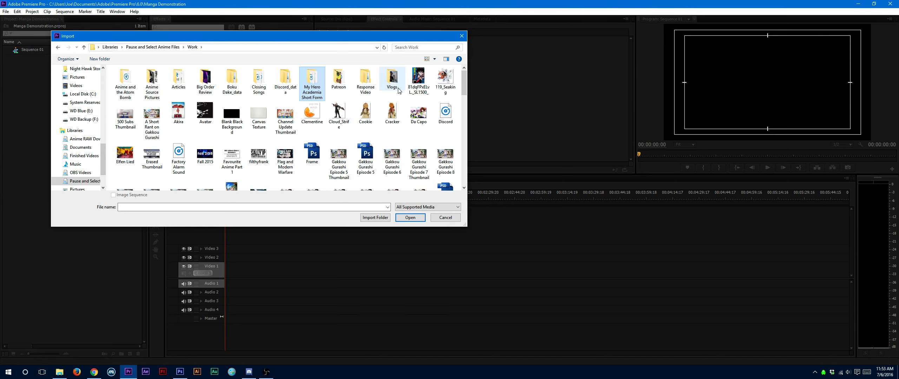
key(Return)
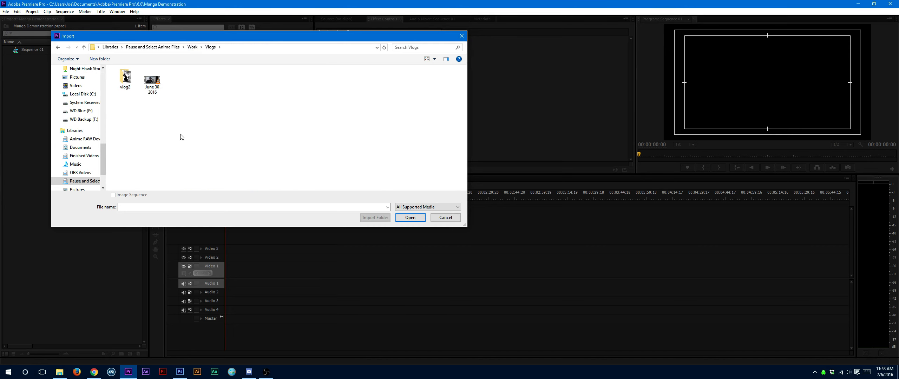
double_click(122, 84)
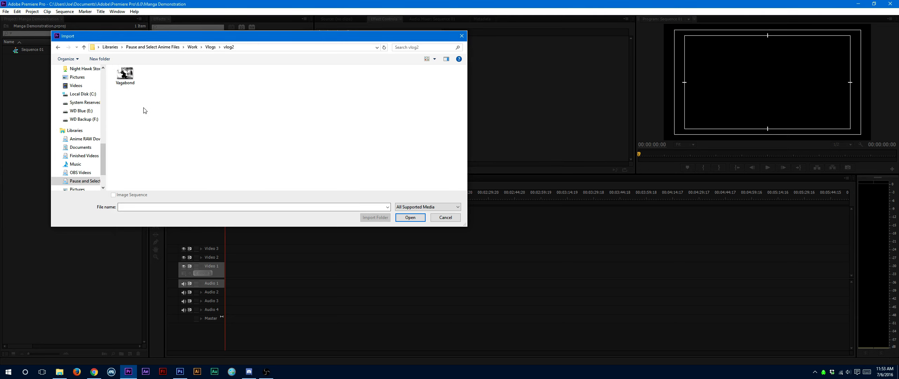
click(127, 76)
click(410, 217)
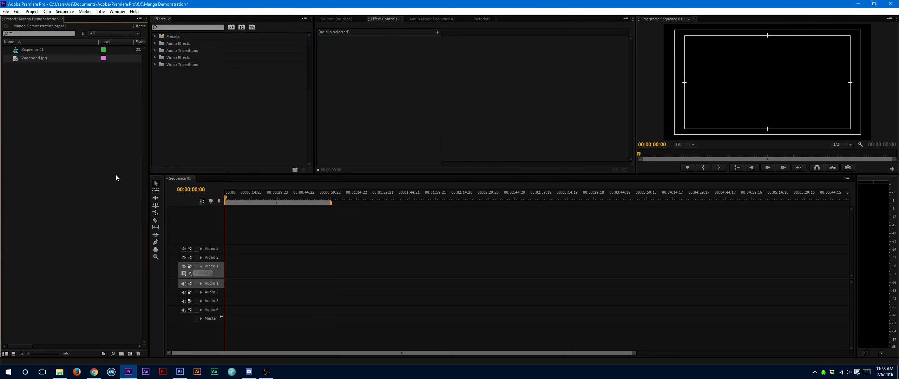
double_click(17, 60)
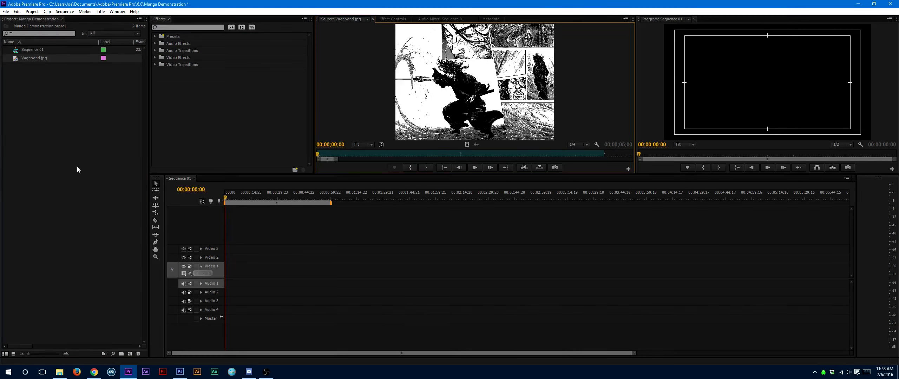
Import the Canvas Texture image from the My Hero Academia Short Form folder and open it in the source preview
double_click(19, 166)
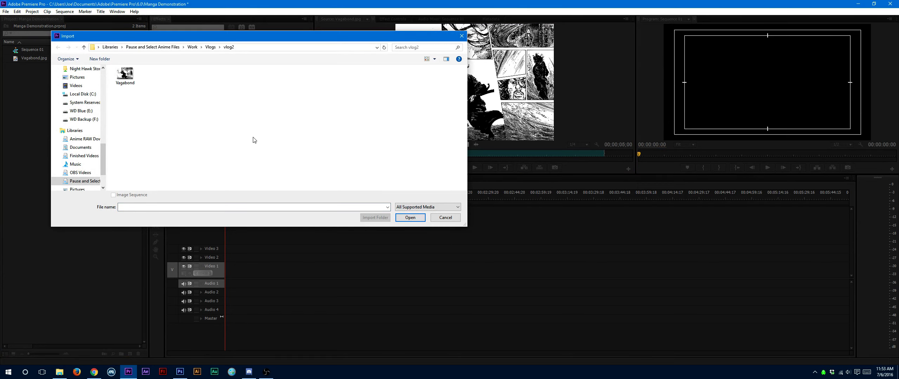
key(alt+Up)
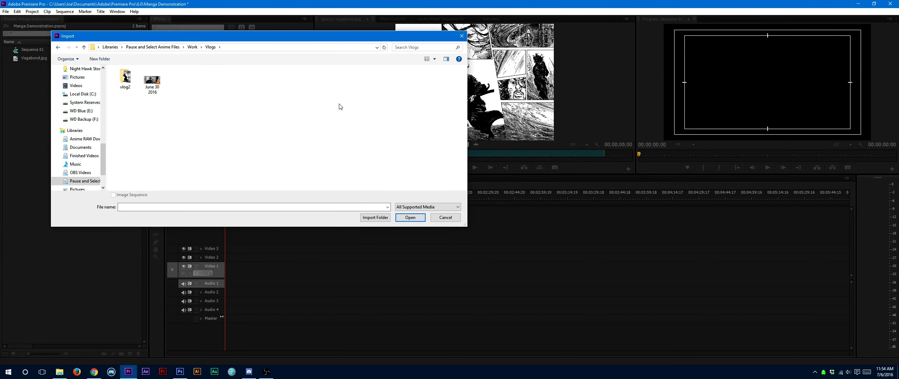
key(alt+Up)
double_click(312, 84)
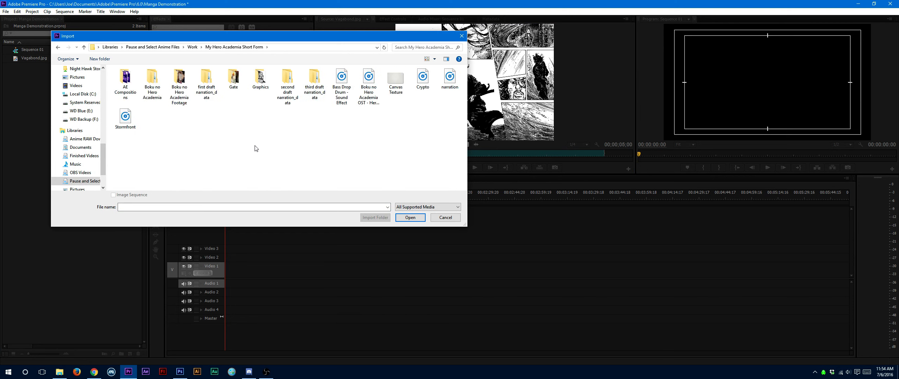
double_click(395, 80)
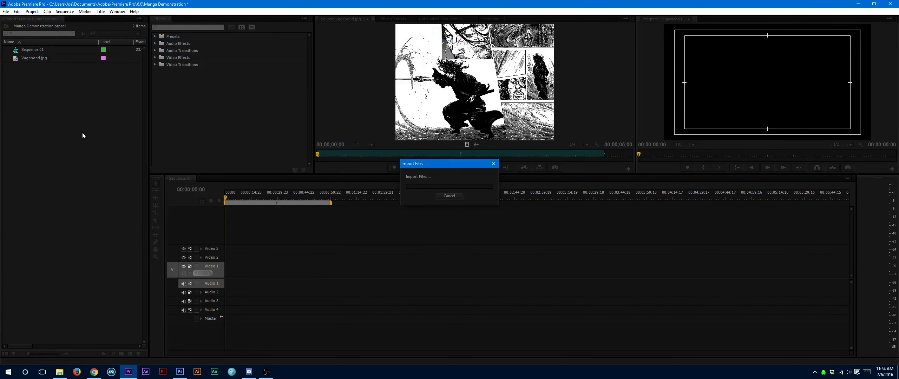
click(91, 132)
click(388, 264)
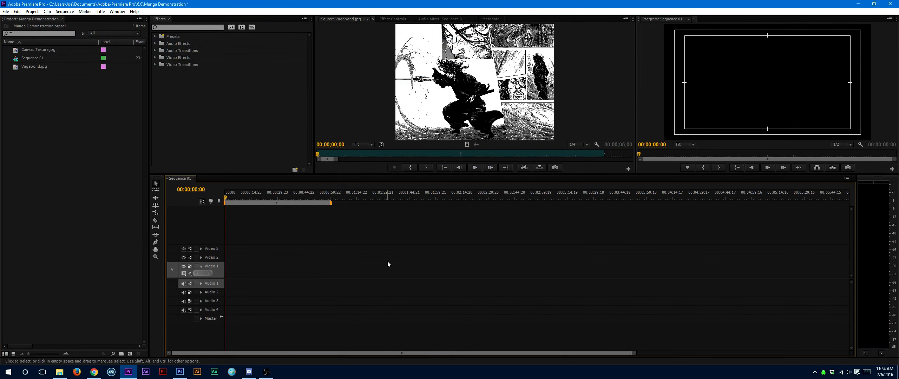
click(472, 80)
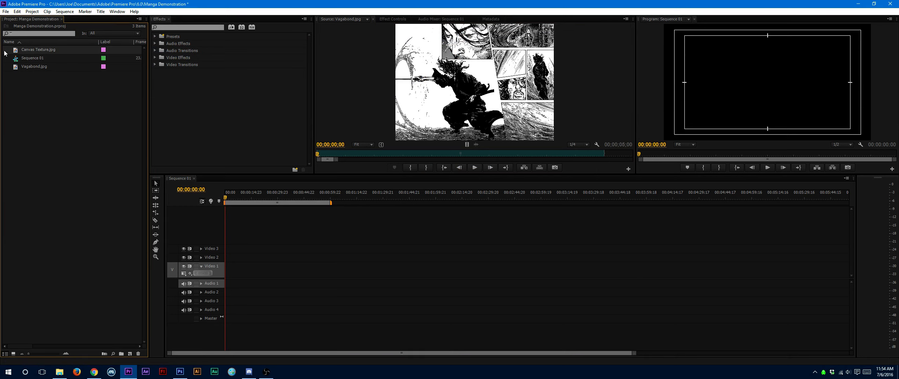
double_click(16, 52)
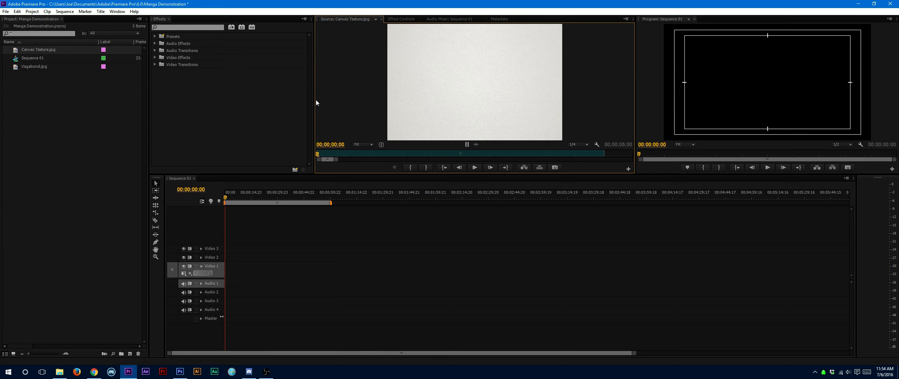
Place Canvas Texture.jpg at the start of Video 1 and extend it to about 58 seconds
click(362, 257)
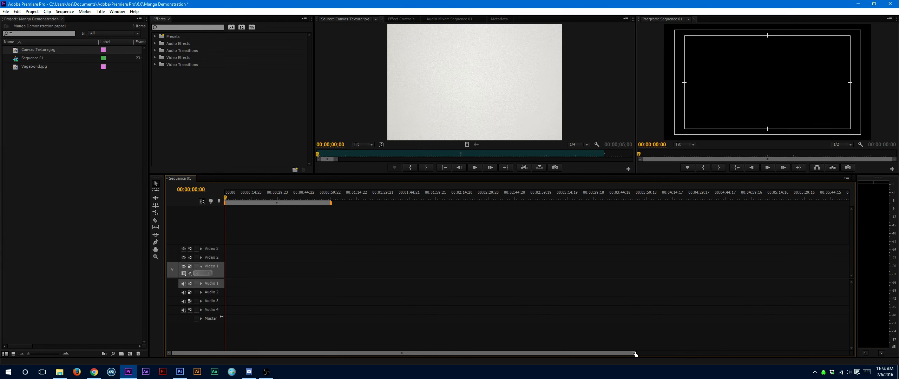
drag(634, 352, 325, 356)
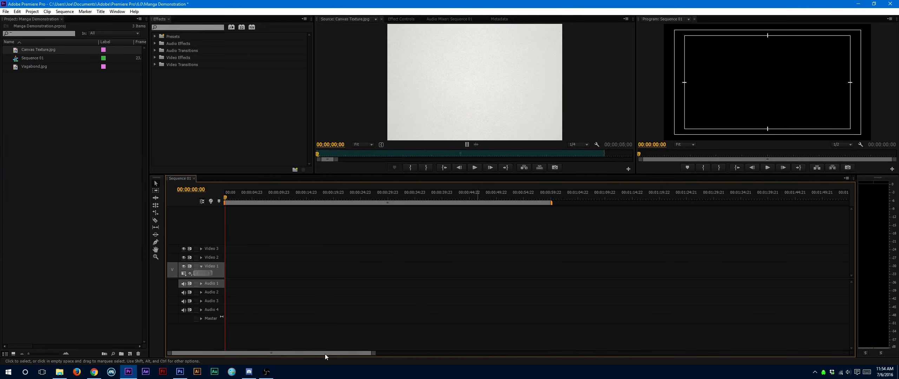
click(5, 87)
click(20, 52)
drag(20, 52, 542, 270)
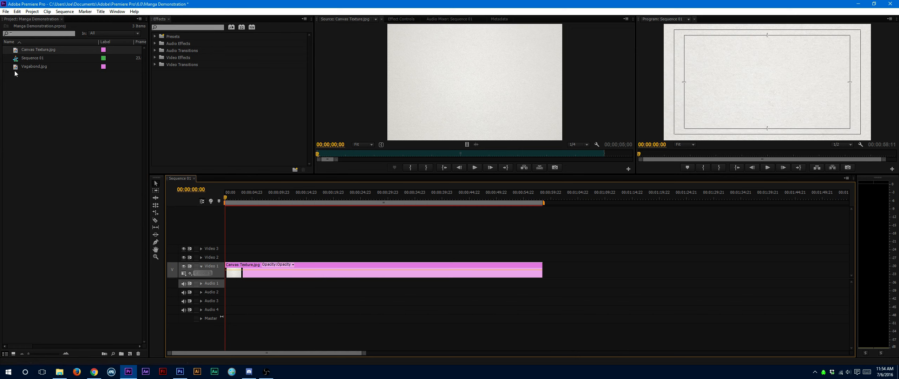
Place Vagabond.jpg on Video 2 above the canvas texture, starting at zero and extending to about 54 seconds
click(737, 78)
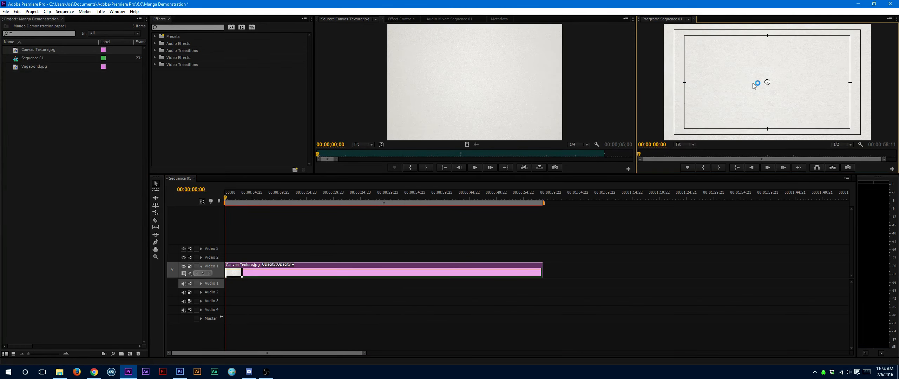
drag(752, 83, 712, 111)
click(265, 266)
drag(25, 72, 517, 257)
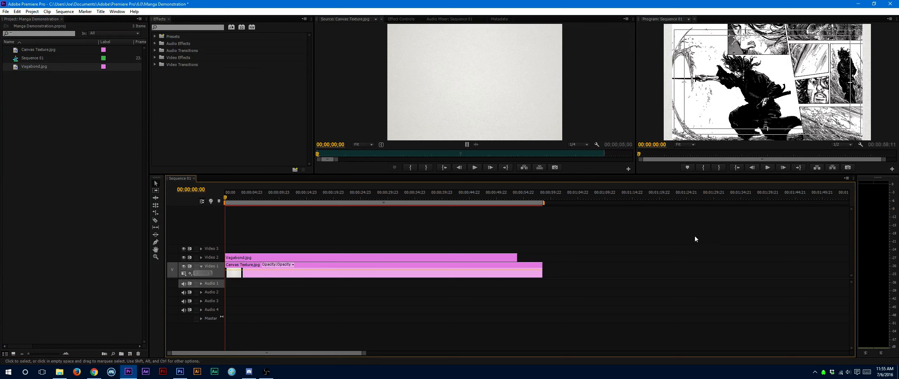
Enlarge the Vagabond image to a scale of about 132.4 so that it spans the full frame width
click(414, 250)
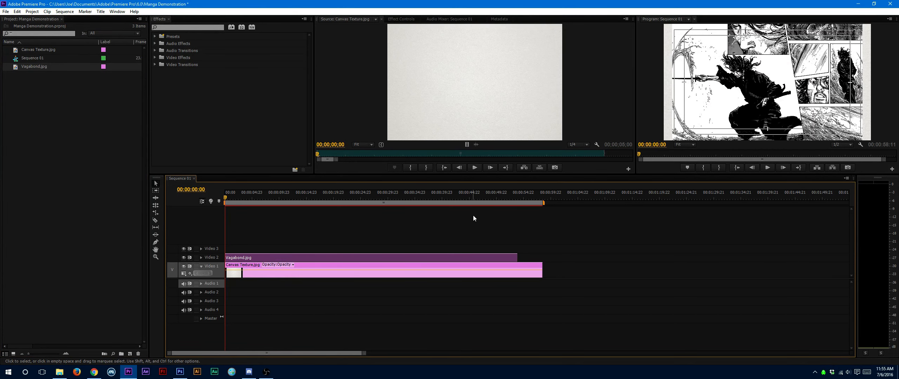
click(767, 82)
drag(850, 83, 871, 81)
click(666, 260)
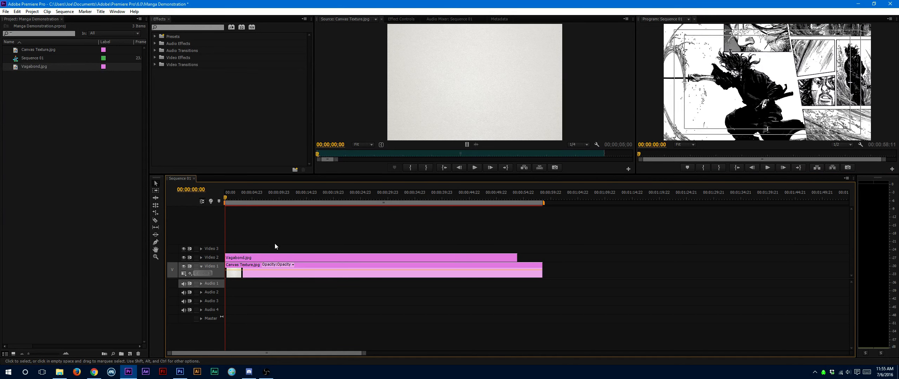
Set the Vagabond clip's opacity blend mode to Multiply so the canvas texture blends with the manga page
click(314, 259)
click(616, 253)
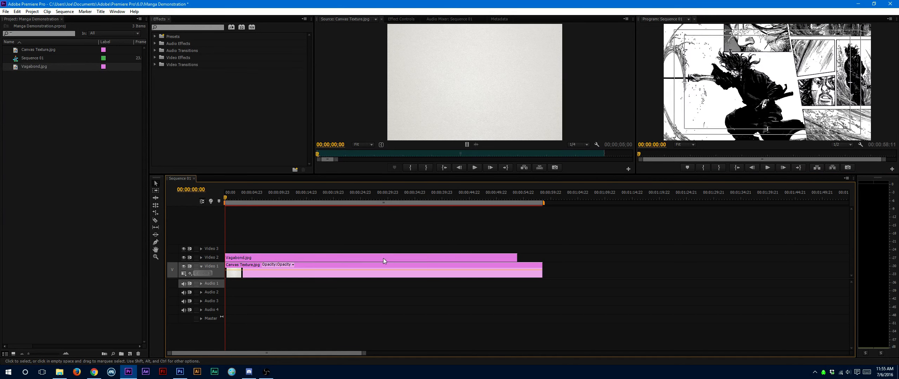
click(363, 261)
click(401, 19)
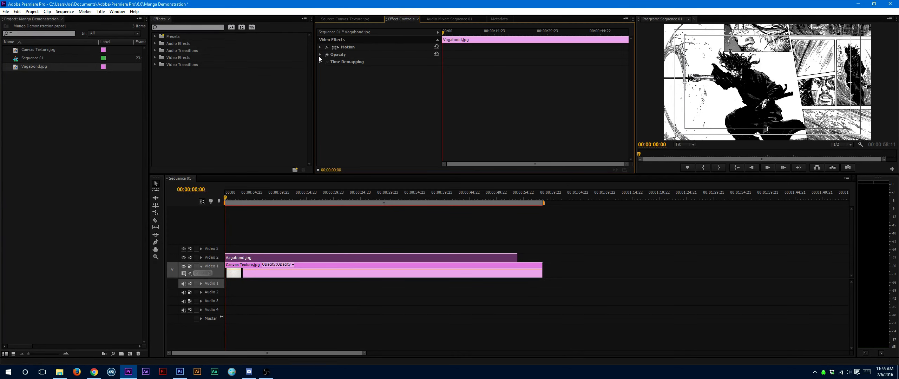
click(319, 55)
click(385, 70)
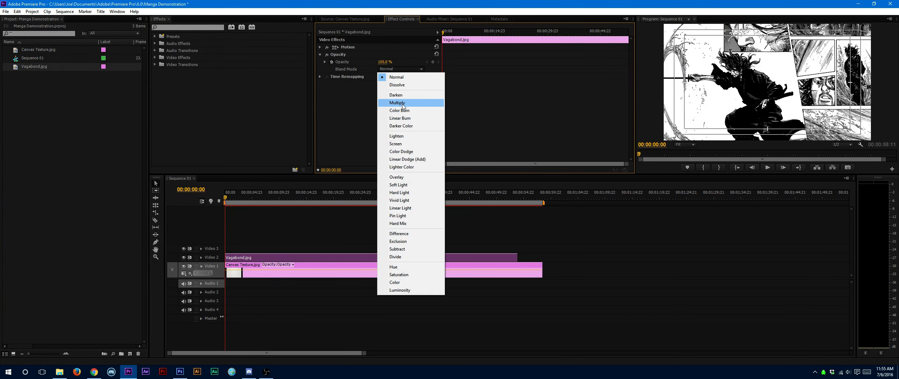
click(403, 106)
click(630, 245)
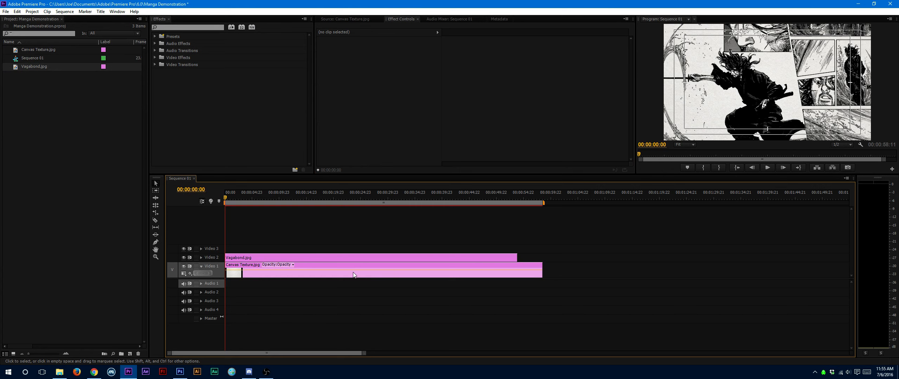
Compare the Vagabond clip in Normal blend mode, then restore Multiply
click(295, 256)
click(284, 232)
click(282, 258)
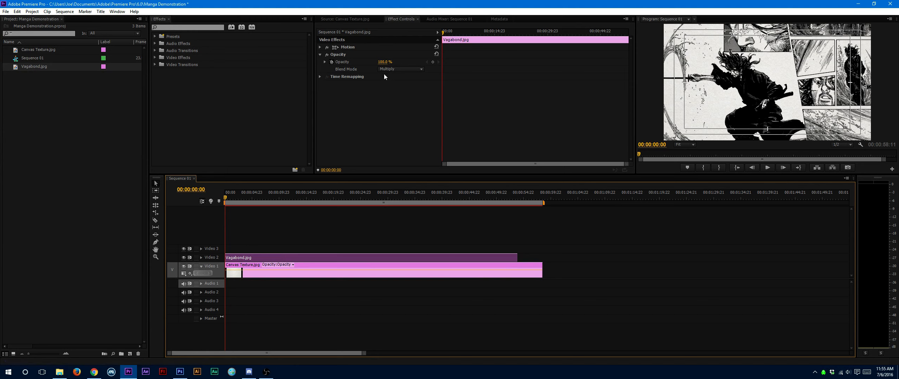
click(399, 69)
click(399, 67)
click(392, 77)
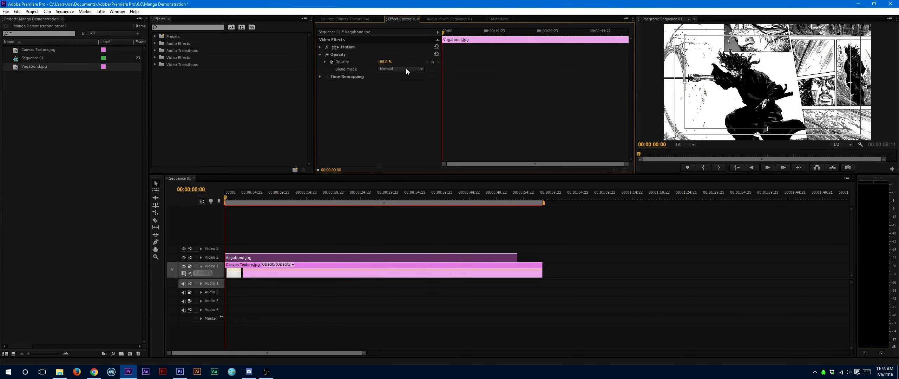
click(405, 69)
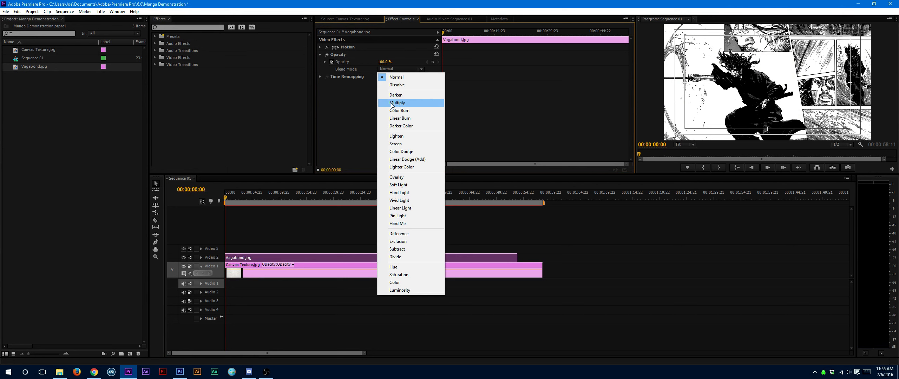
click(426, 102)
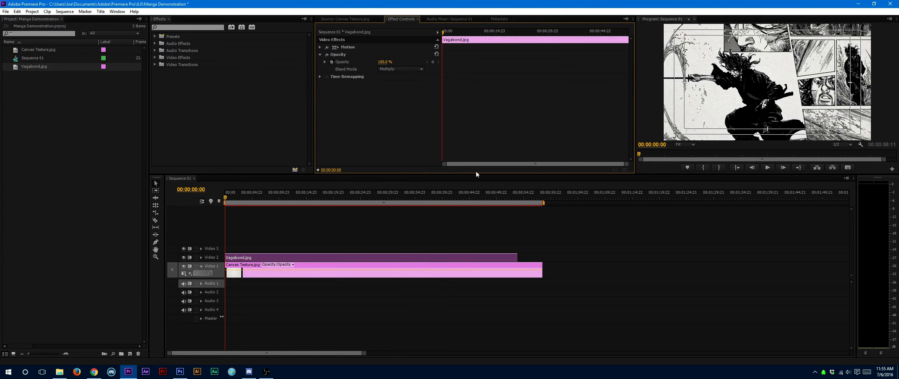
click(704, 239)
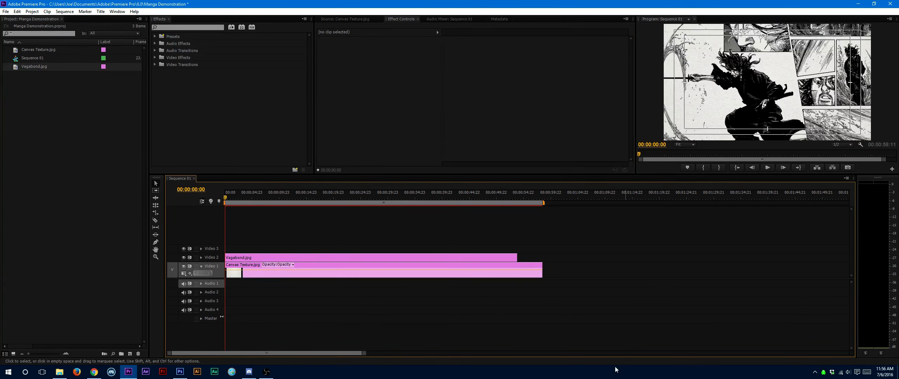
Expand the Vagabond clip's Motion properties in Effect Controls and keyframe its Position at the start
click(293, 259)
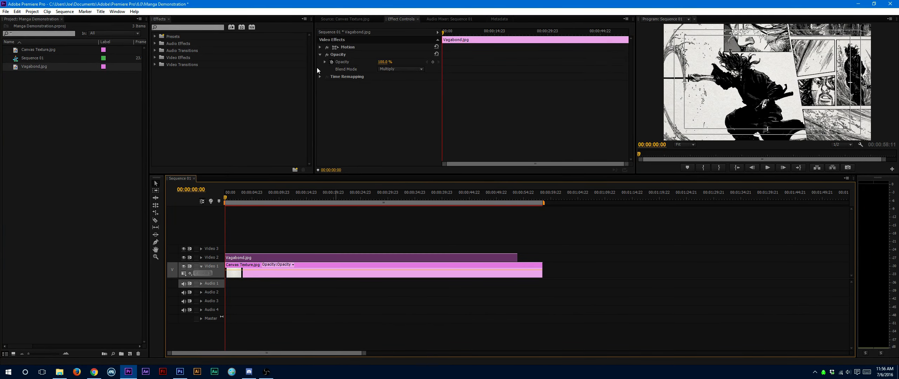
click(344, 20)
click(397, 19)
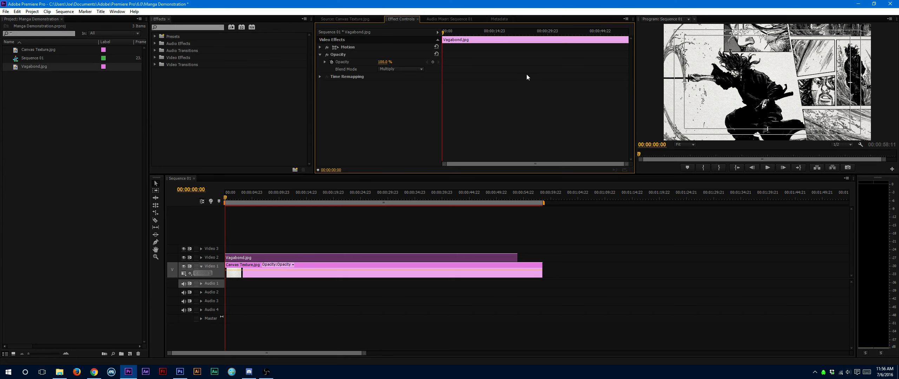
click(320, 47)
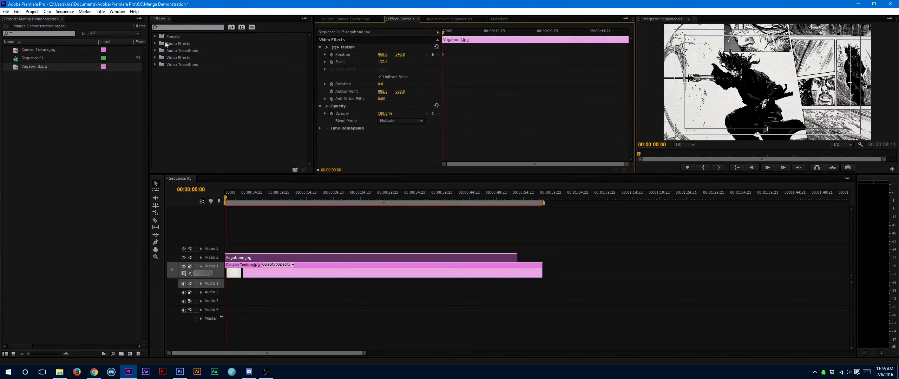
Add a Position keyframe to the Vagabond clip at 00:00:01:00
click(653, 146)
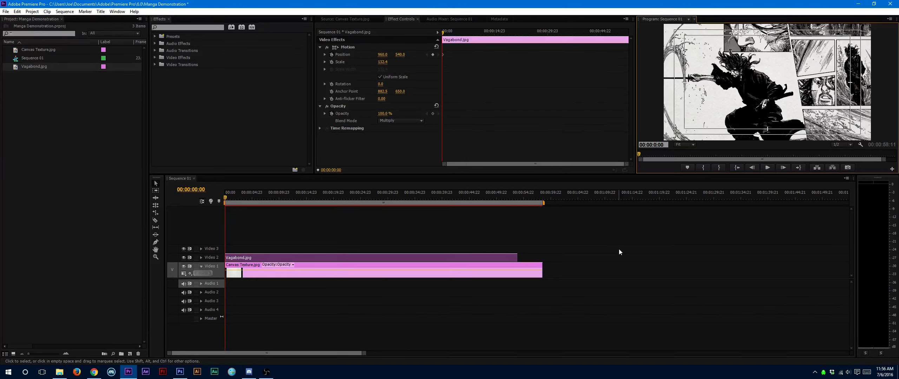
key(Return)
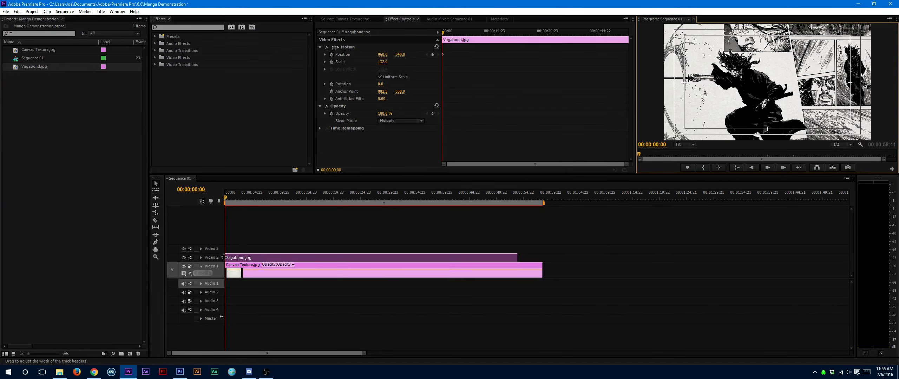
click(657, 145)
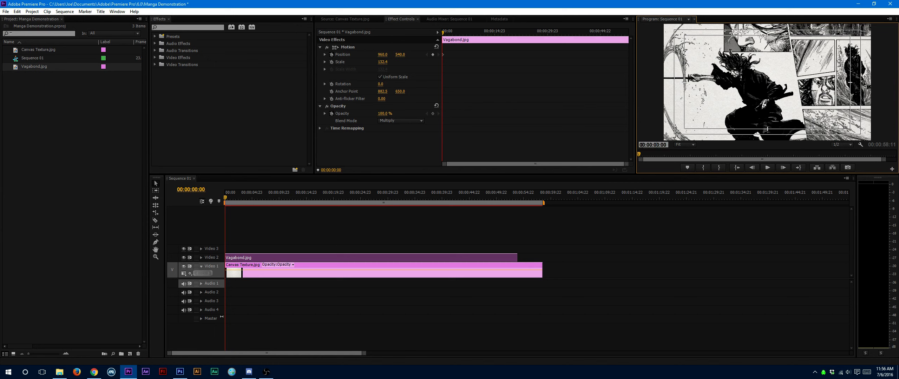
key(BackSpace)
text(1)
key(Return)
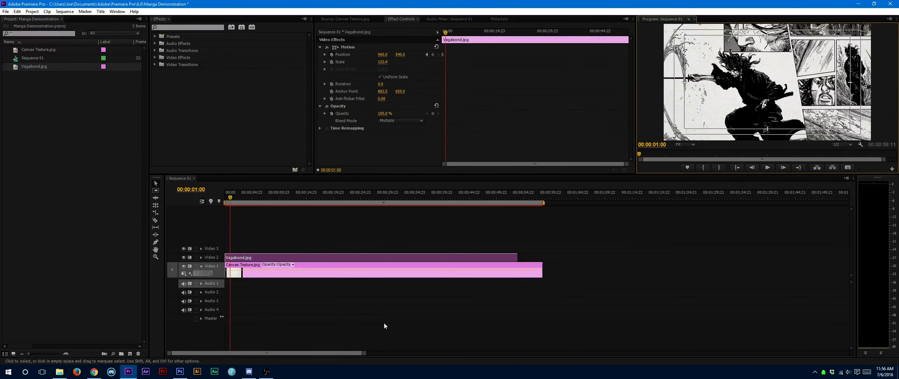
drag(363, 353, 300, 353)
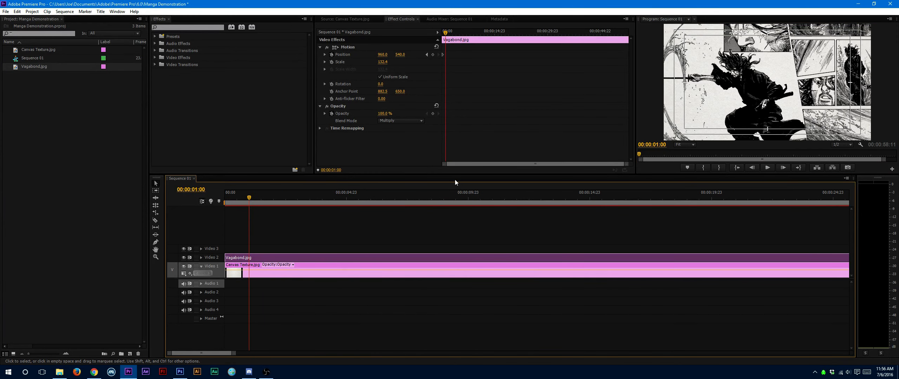
click(433, 56)
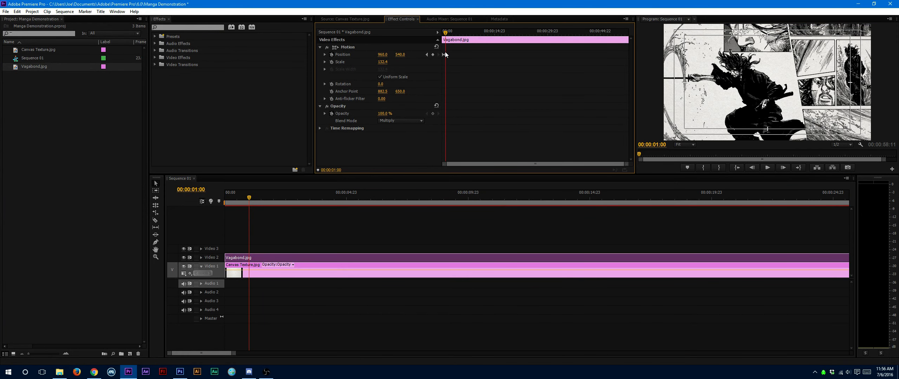
Delete the Vagabond clip's Position keyframes and return the playhead to the start
click(444, 54)
key(Delete)
drag(446, 33, 442, 33)
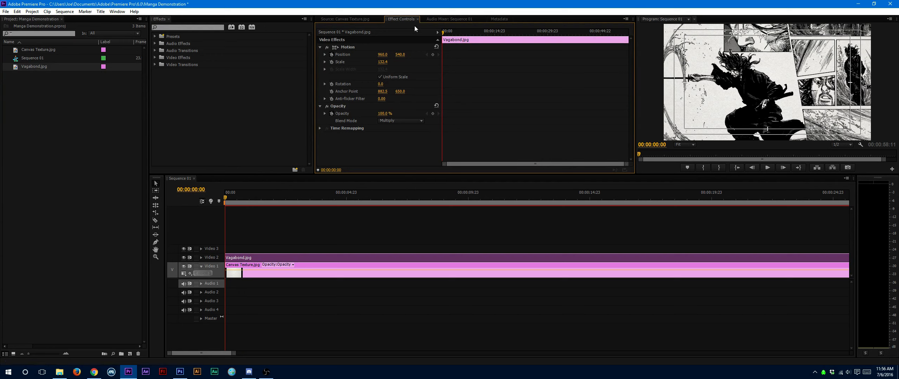
Keyframe the Vagabond image's Position below the frame at the start and add another Position keyframe at 00:00:01:00
drag(400, 56, 456, 56)
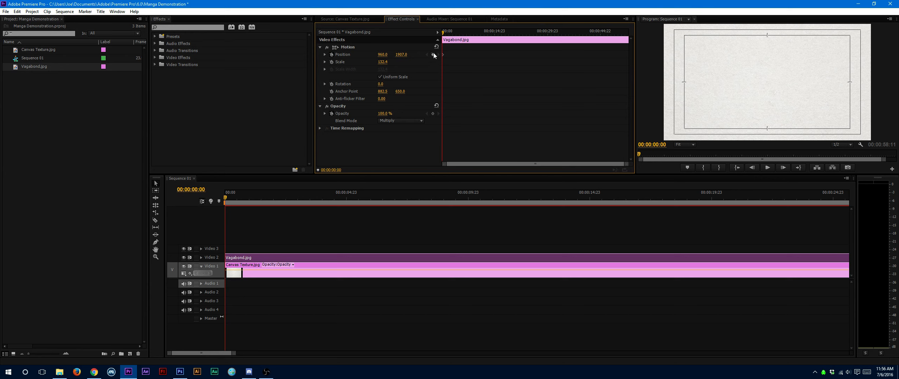
click(658, 145)
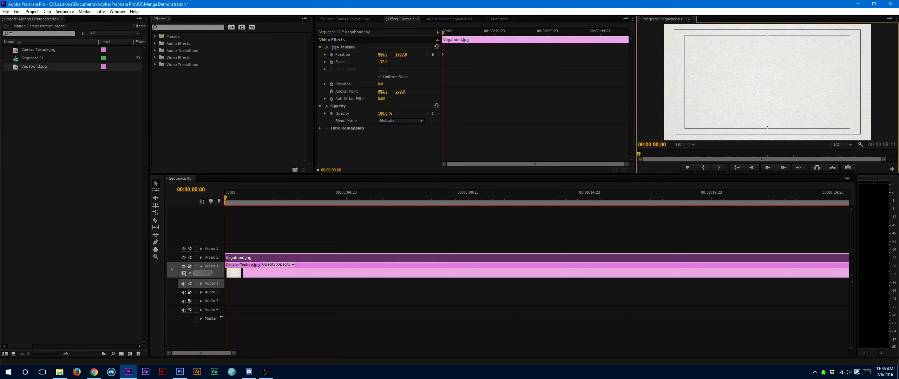
text(100)
key(Return)
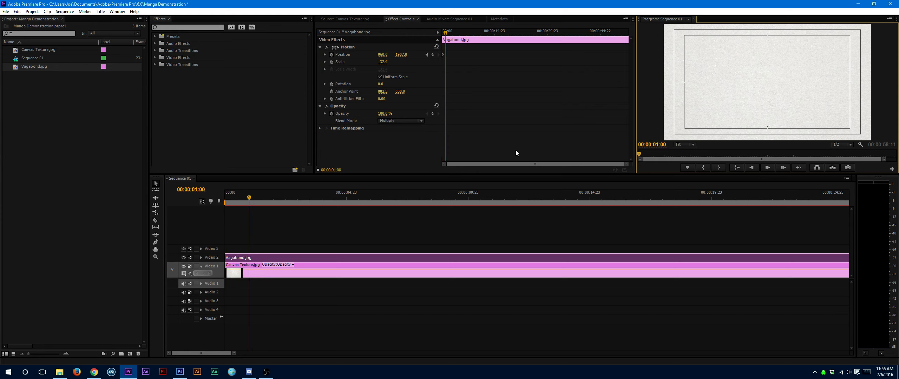
click(432, 54)
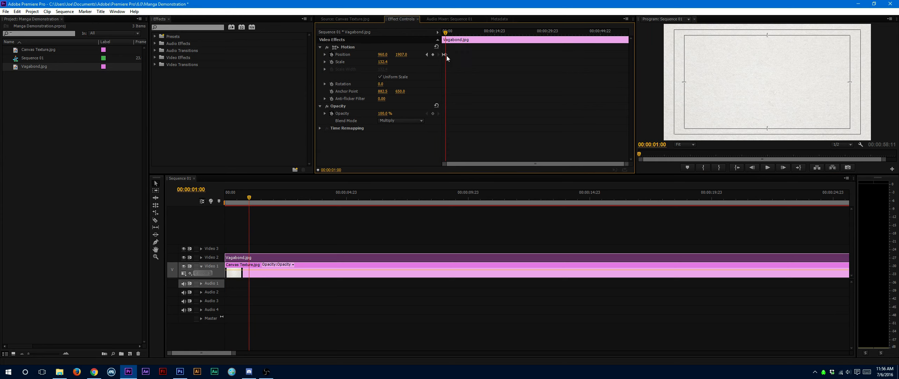
Ease the one-second Position keyframe through Temporal Interpolation and set its vertical position to 540
right_click(444, 55)
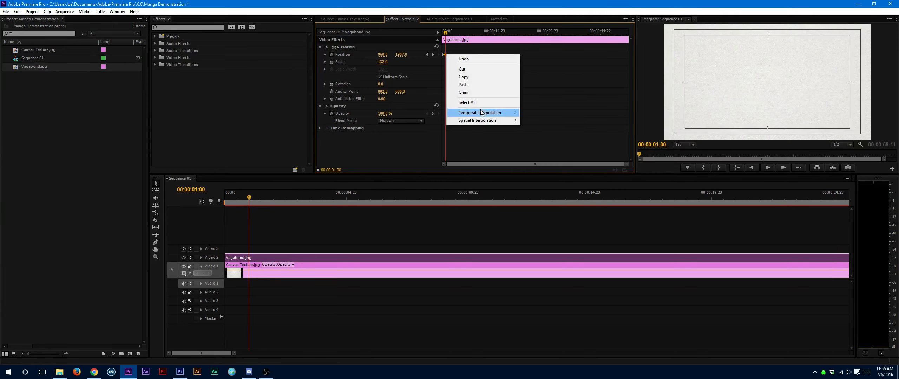
mouse_move(483, 112)
click(415, 154)
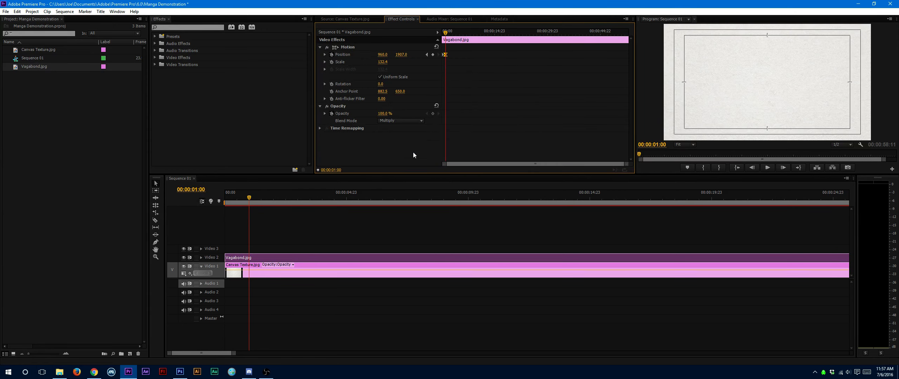
click(404, 54)
text(540)
key(Return)
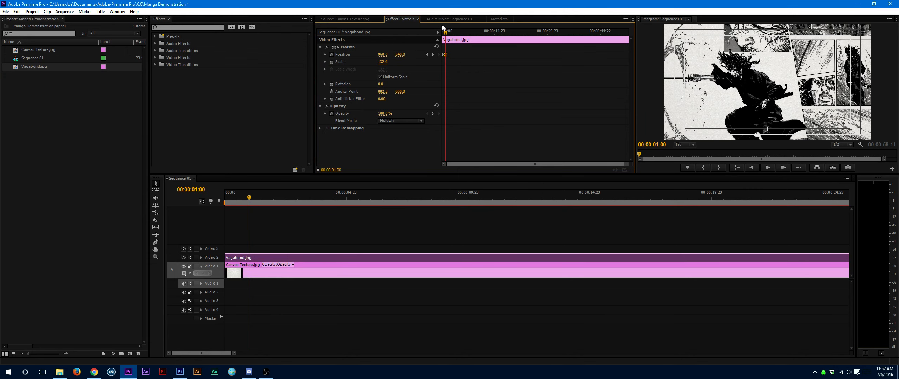
Play the sequence from the start to preview the Vagabond image sliding in, and return to the beginning
key(Home)
click(431, 327)
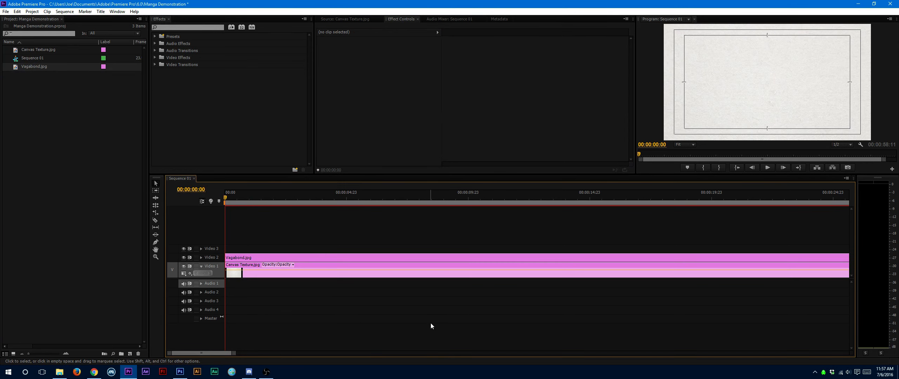
key(space)
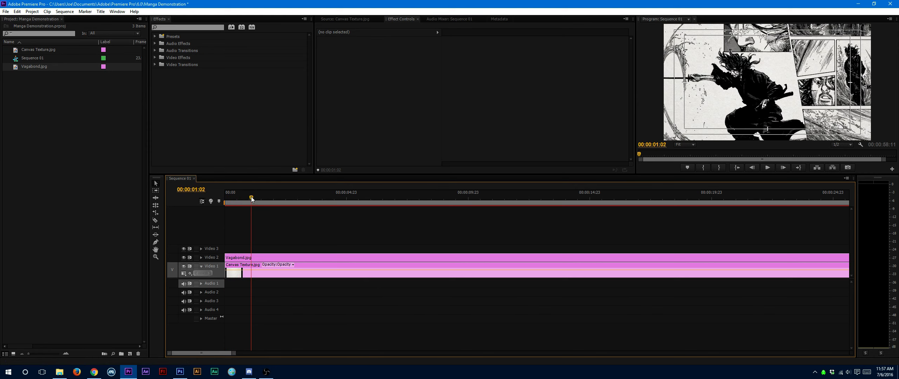
key(Home)
Set the Temporal Interpolation of the Vagabond clip's Position keyframe at 00:00:01:00 to Linear
click(270, 259)
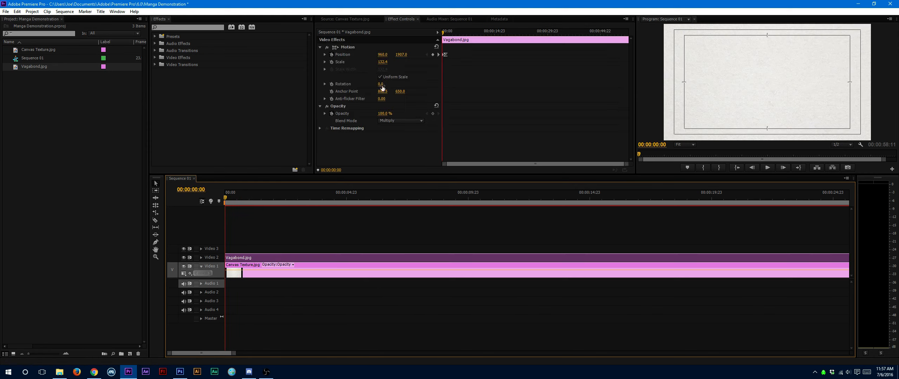
click(445, 33)
drag(445, 33, 446, 35)
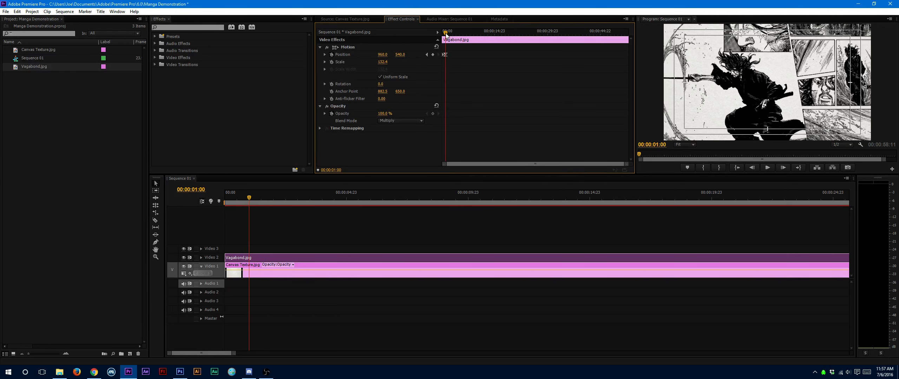
right_click(444, 55)
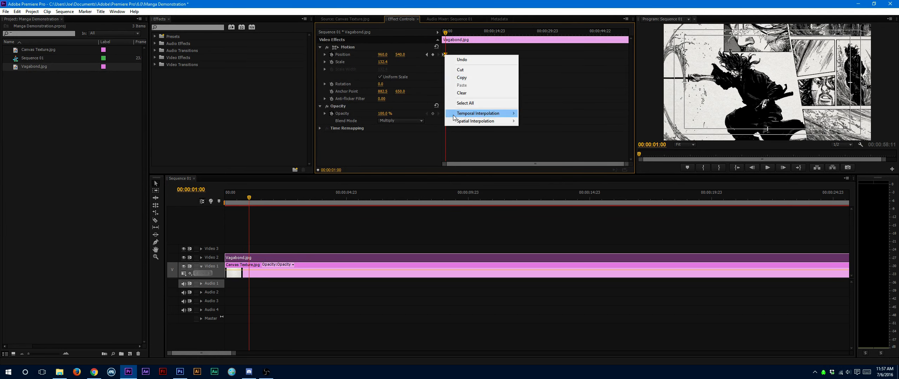
mouse_move(454, 116)
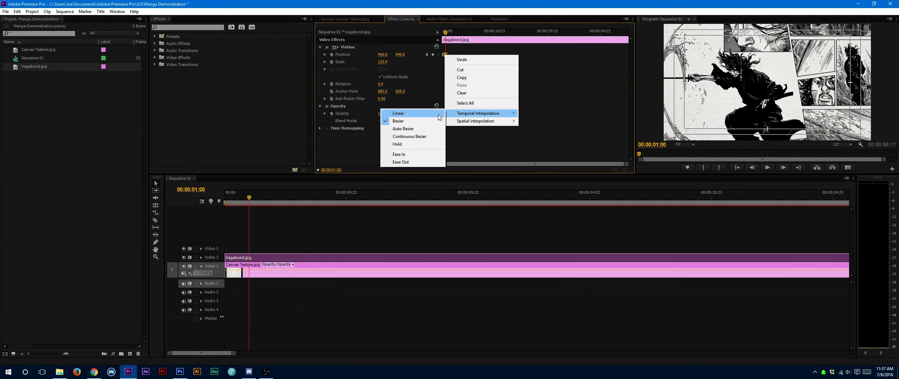
click(407, 113)
Play the sequence from the start to preview the Vagabond image sliding in with linear motion
drag(447, 33, 400, 34)
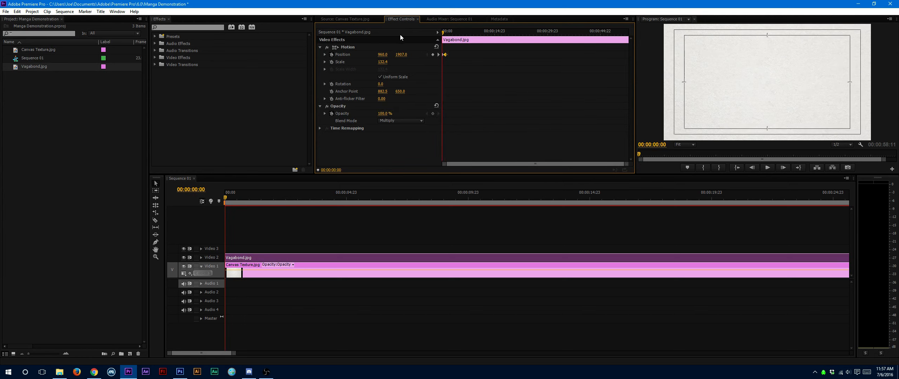
click(435, 294)
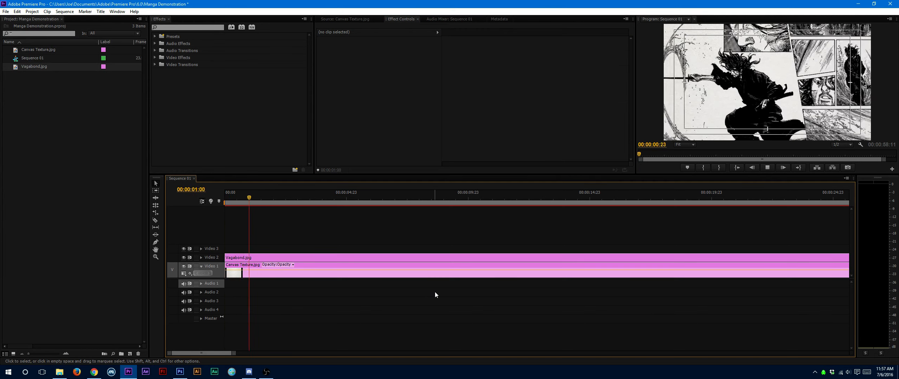
key(space)
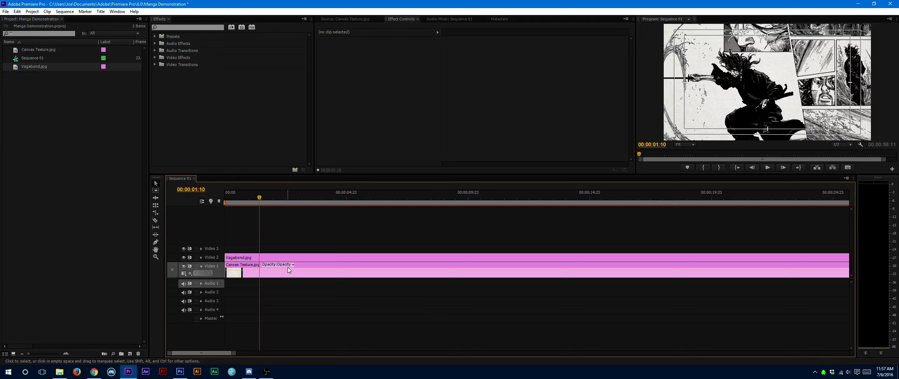
Apply Ease In temporal interpolation to the Vagabond clip's one-second Position keyframe and return the playhead to the start
click(277, 260)
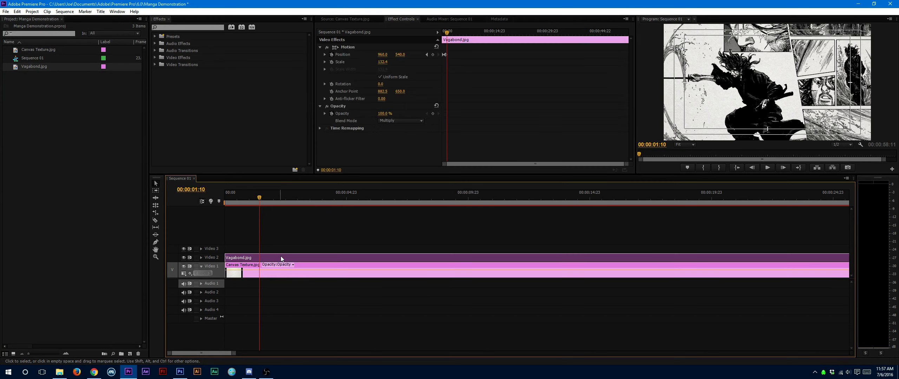
right_click(443, 54)
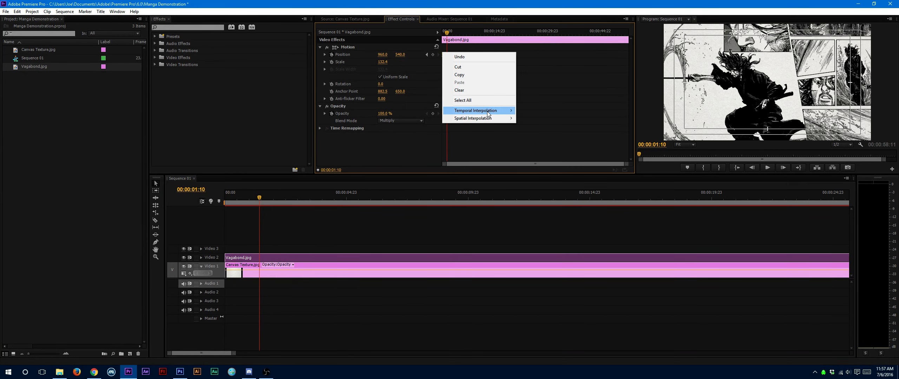
mouse_move(488, 111)
click(409, 134)
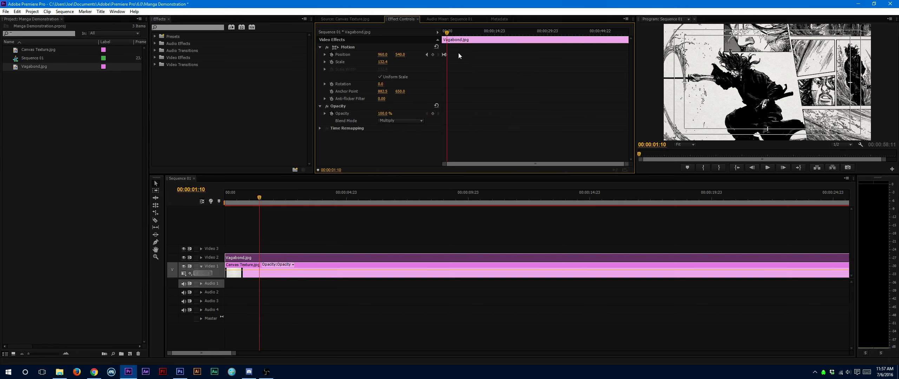
right_click(445, 57)
mouse_move(481, 112)
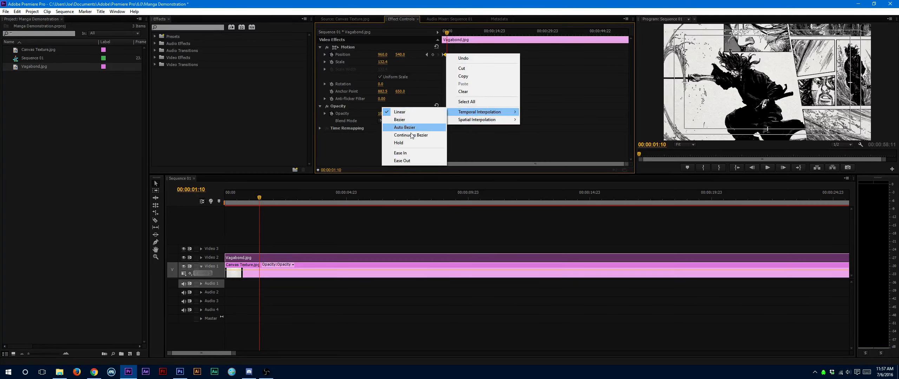
click(409, 150)
drag(259, 197, 223, 200)
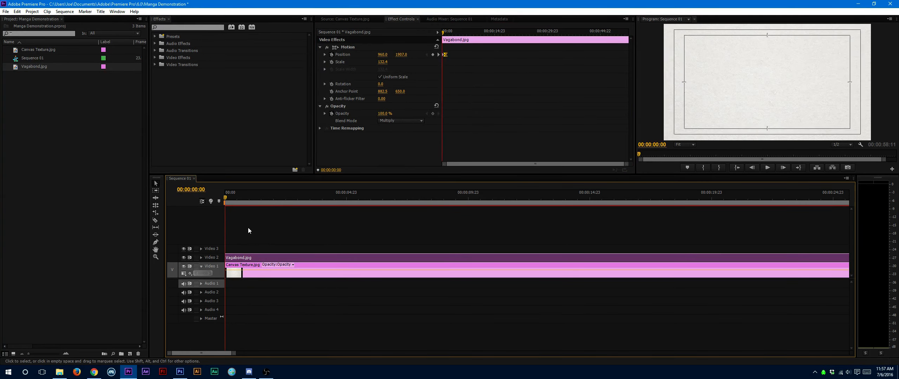
click(249, 229)
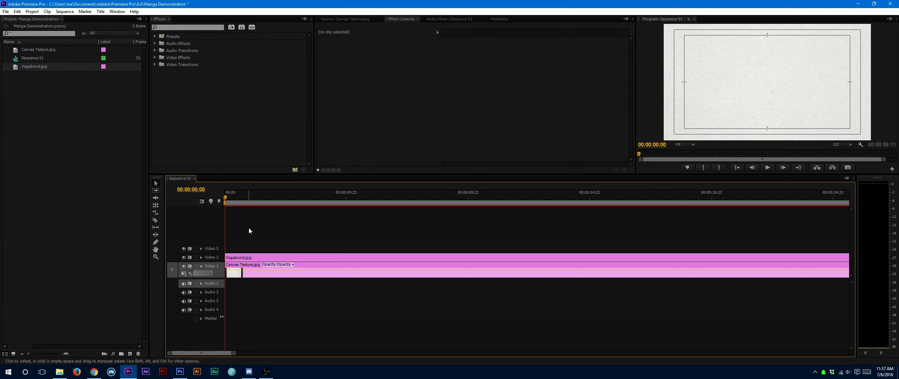
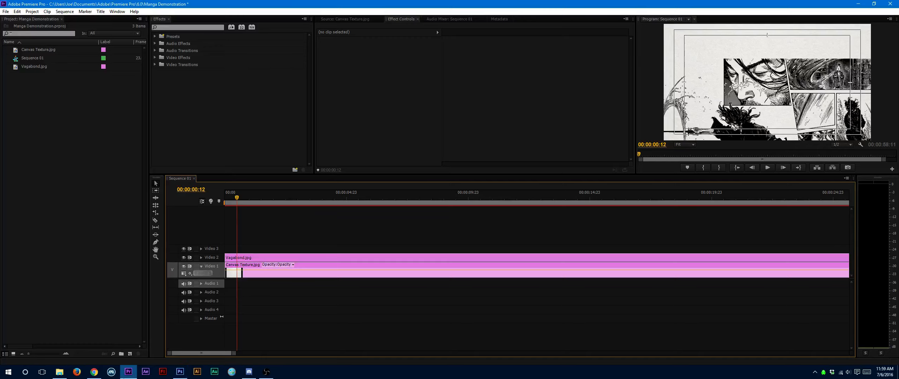
Switch to Photoshop, where Vagabond.jpg is open, and choose the Pen tool
drag(237, 200, 236, 199)
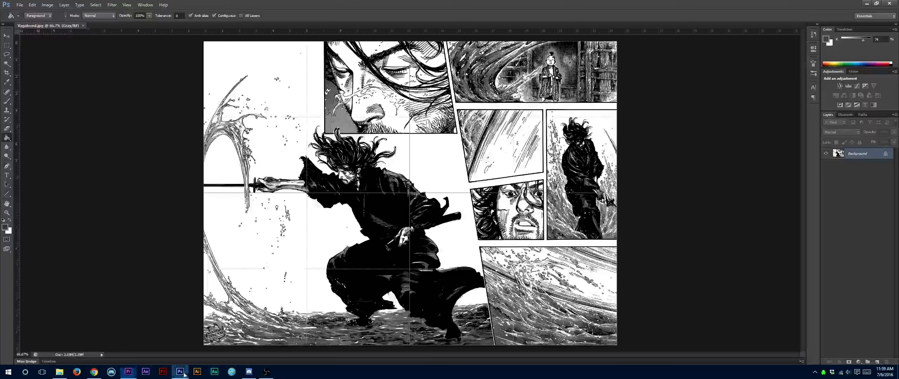
click(180, 372)
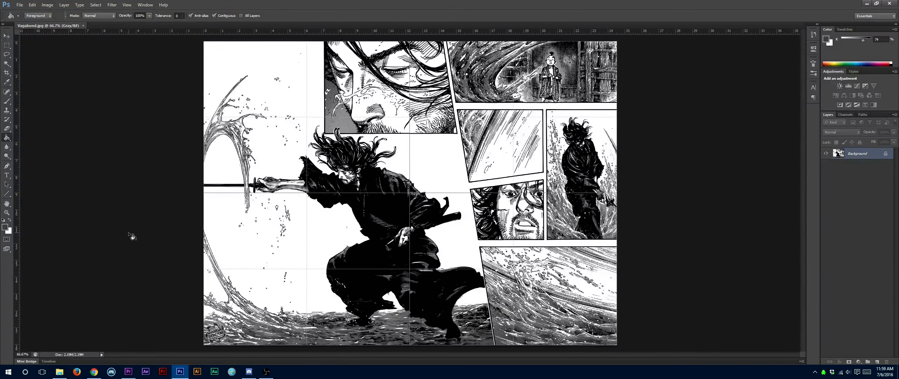
click(4, 56)
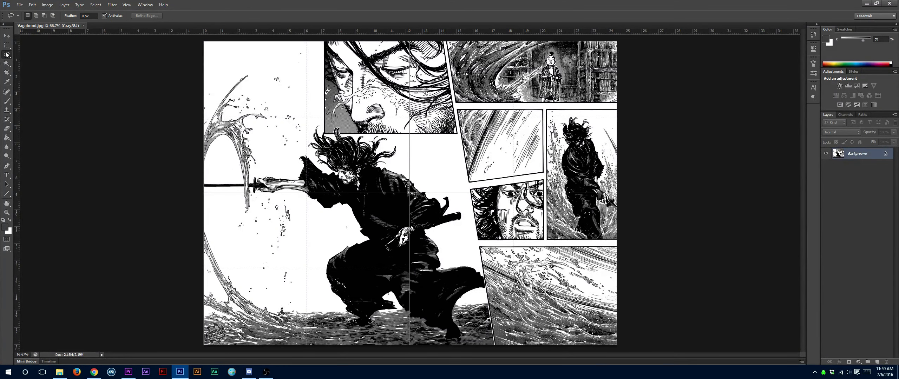
click(6, 55)
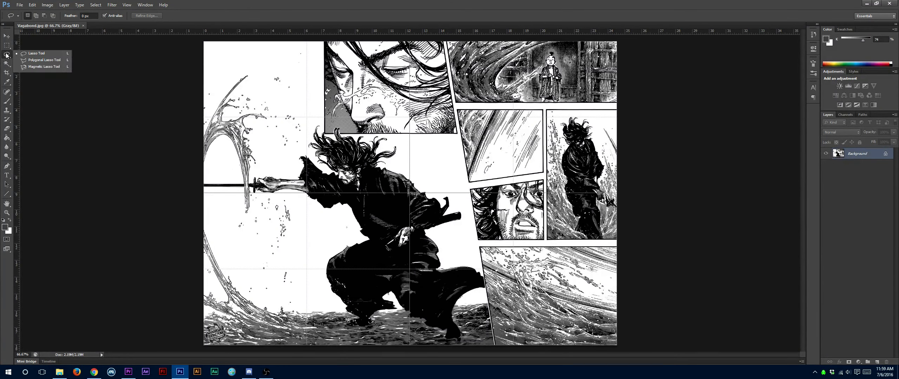
click(6, 169)
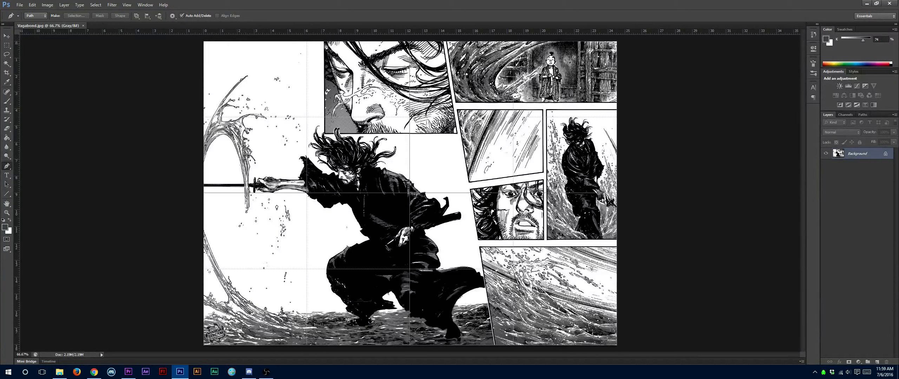
Trace a closed Pen path around the face close-up panel and all panels to its right, extending past the canvas edges
click(318, 37)
click(314, 103)
click(320, 120)
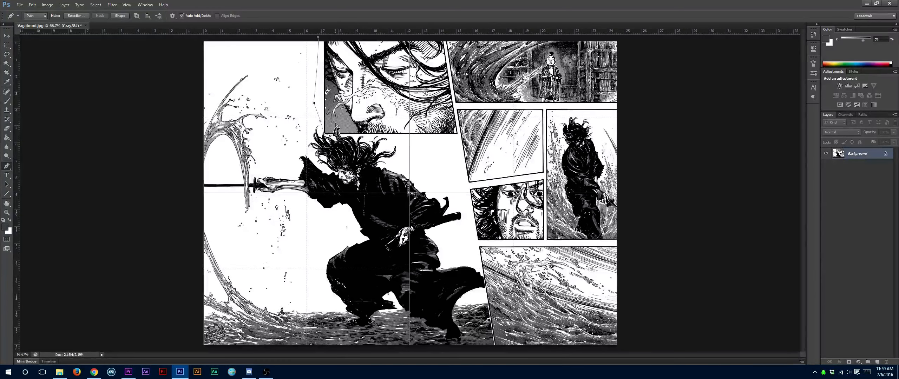
click(456, 141)
click(473, 255)
click(482, 283)
click(496, 349)
click(637, 345)
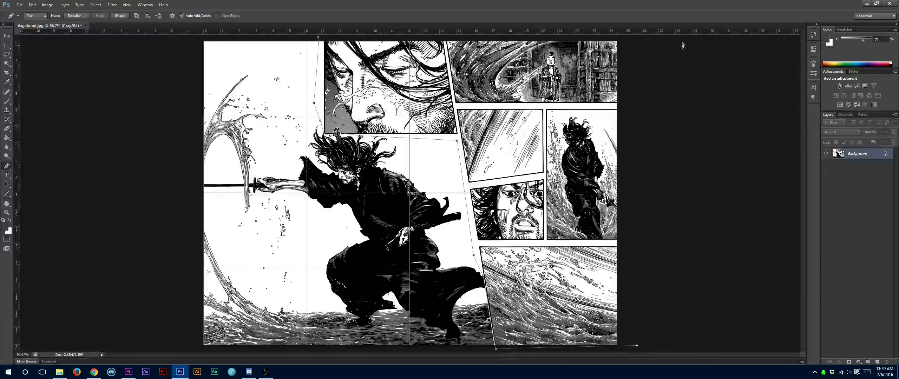
click(631, 41)
click(317, 39)
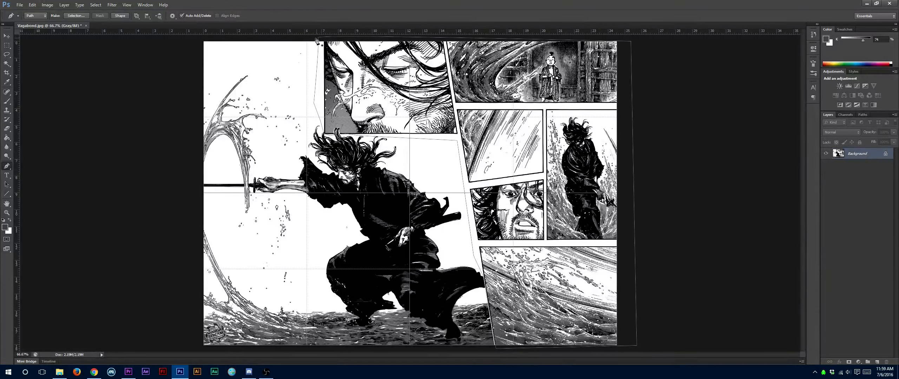
Convert the panel path into a selection and copy the selected panels to a new layer
right_click(425, 87)
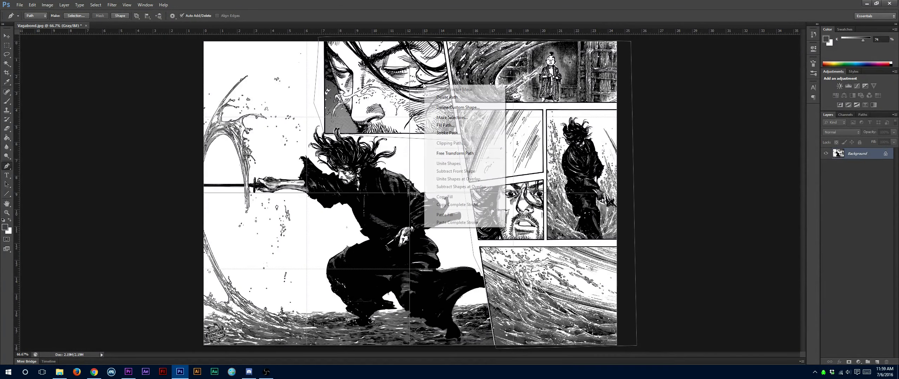
click(451, 117)
key(Return)
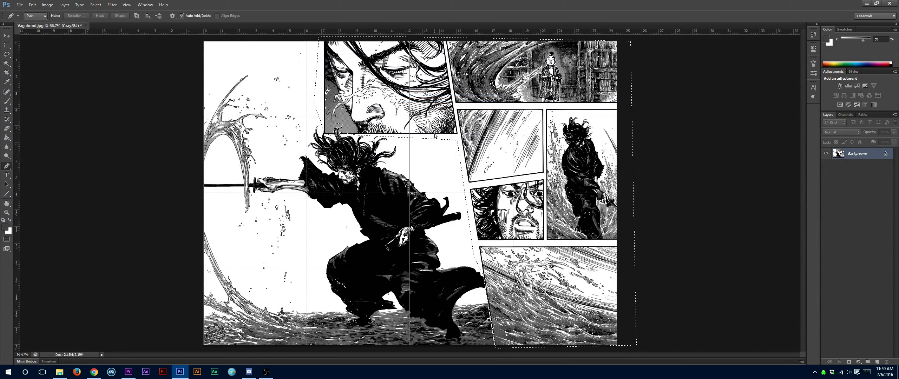
key(ctrl+j)
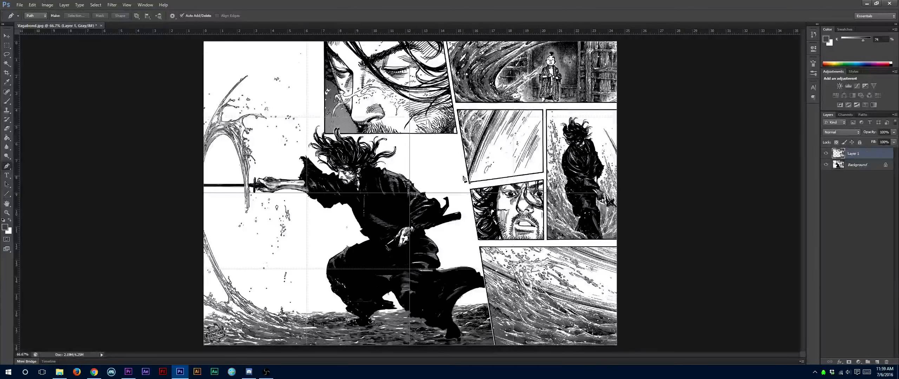
Load Layer 1's outline as a selection and replace the locked Background layer with a duplicate named Background copy
ctrl+click(842, 157)
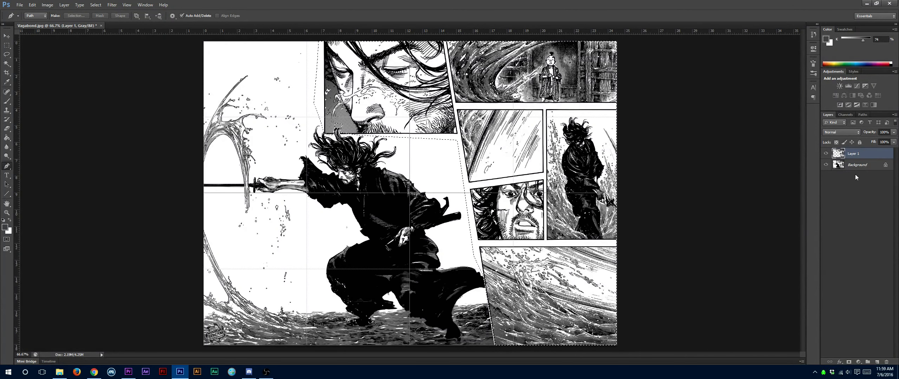
click(860, 164)
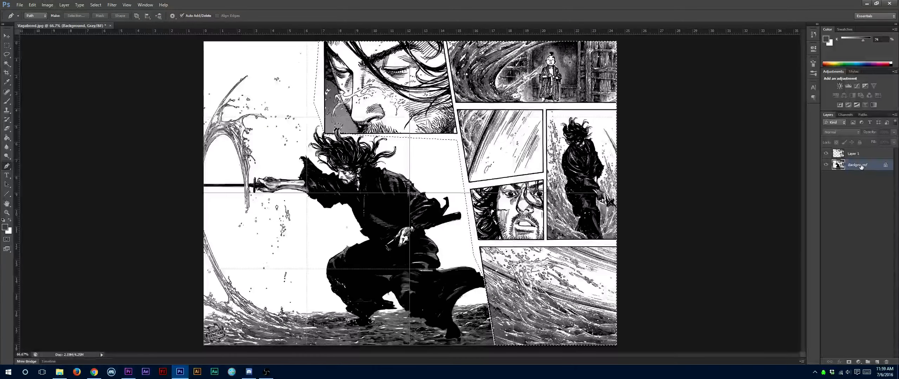
right_click(860, 165)
click(852, 179)
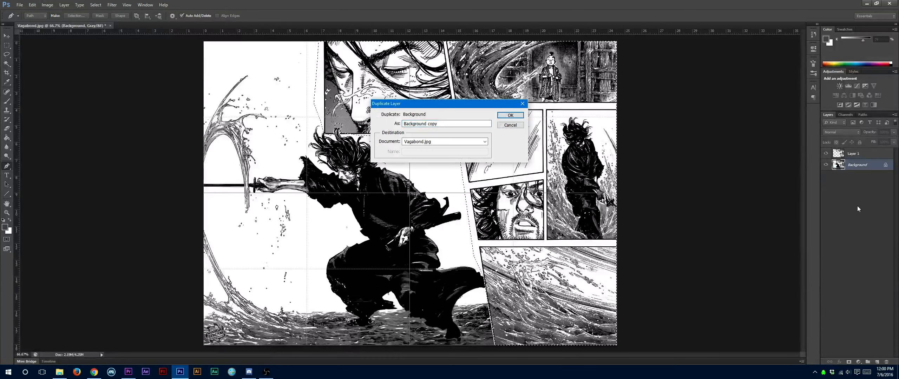
click(522, 115)
click(858, 178)
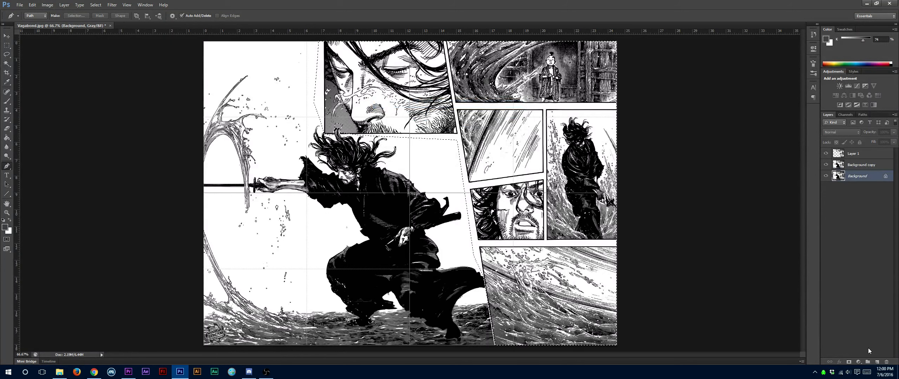
click(886, 362)
key(Return)
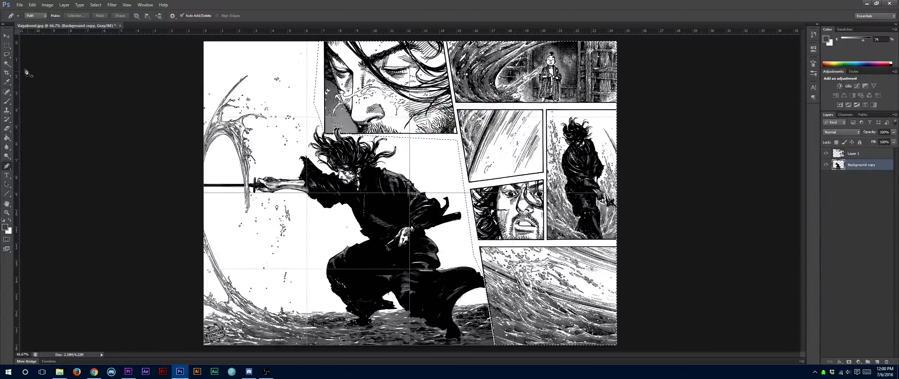
Clear the selected panel area from Background copy, drop the selection and hide Layer 1
click(6, 45)
drag(53, 101, 53, 103)
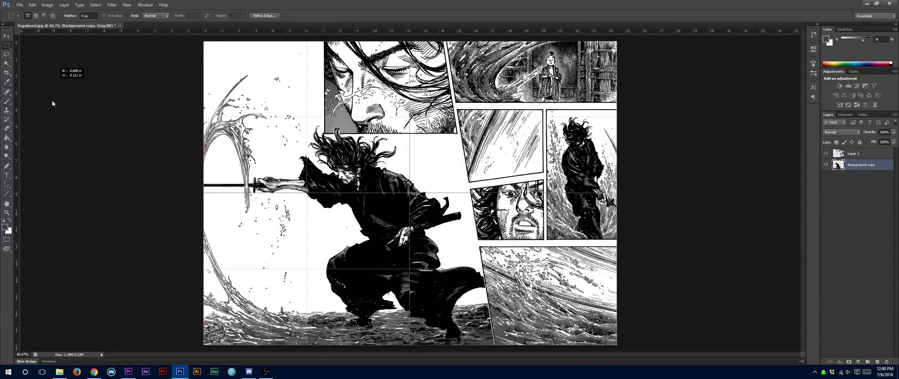
key(Return)
click(7, 212)
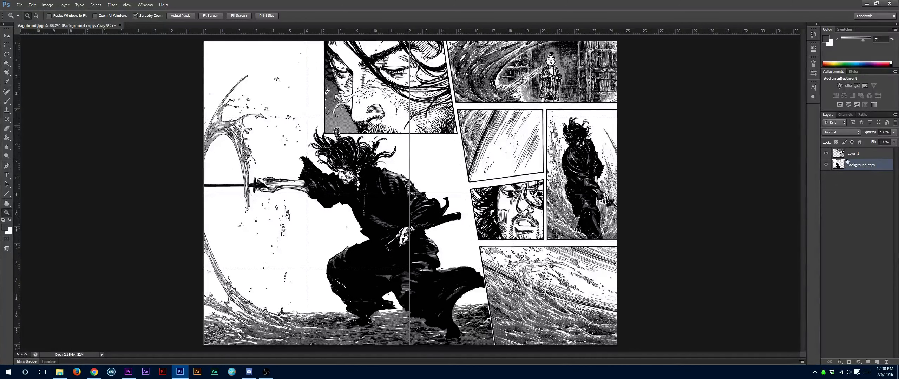
click(826, 154)
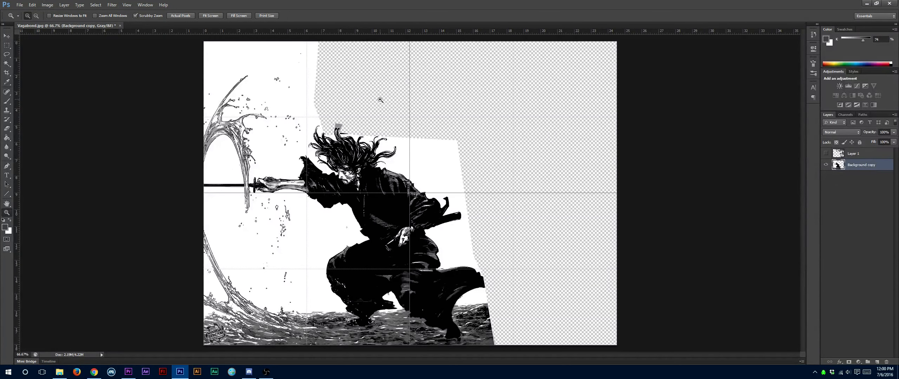
Lasso the leftover grey patch around the swordsman's topmost hair tips on Background copy, delete it and drop the selection
click(7, 137)
click(7, 213)
click(340, 130)
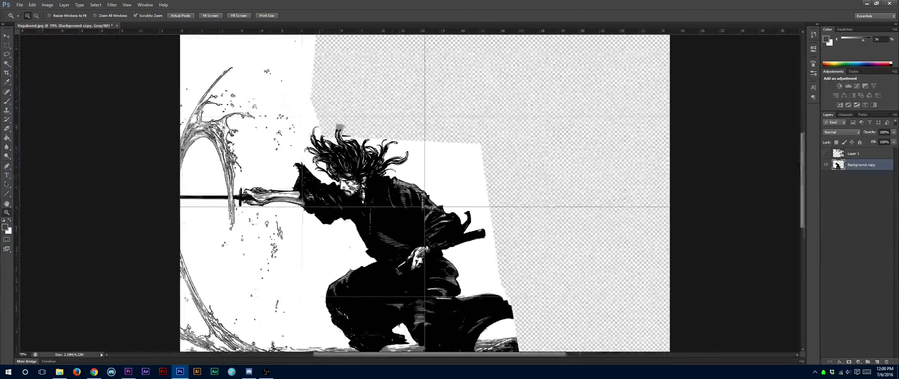
click(340, 130)
click(341, 130)
click(341, 130)
click(341, 130)
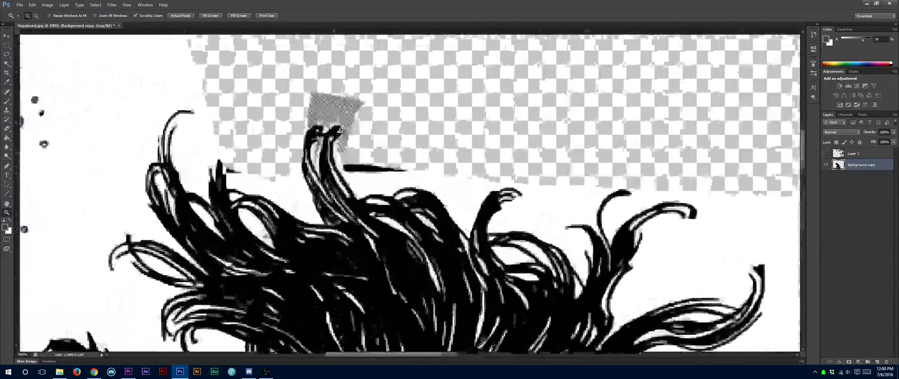
click(341, 130)
click(7, 54)
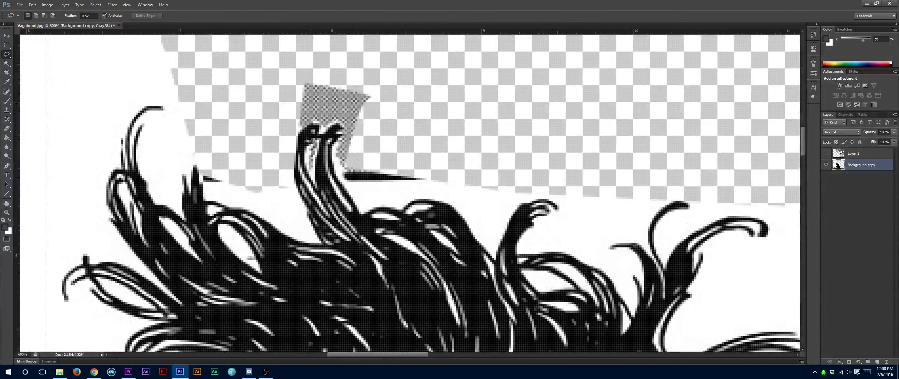
mouse_move(272, 125)
mouse_down()
mouse_move(294, 135)
mouse_move(310, 125)
mouse_move(338, 135)
mouse_up()
mouse_move(342, 176)
mouse_down()
mouse_move(449, 190)
mouse_move(438, 78)
mouse_move(238, 87)
mouse_move(226, 147)
mouse_up()
key(Delete)
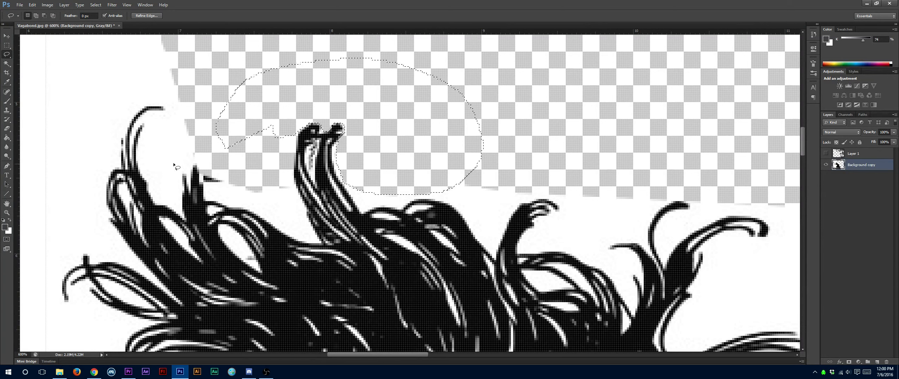
key(ctrl+d)
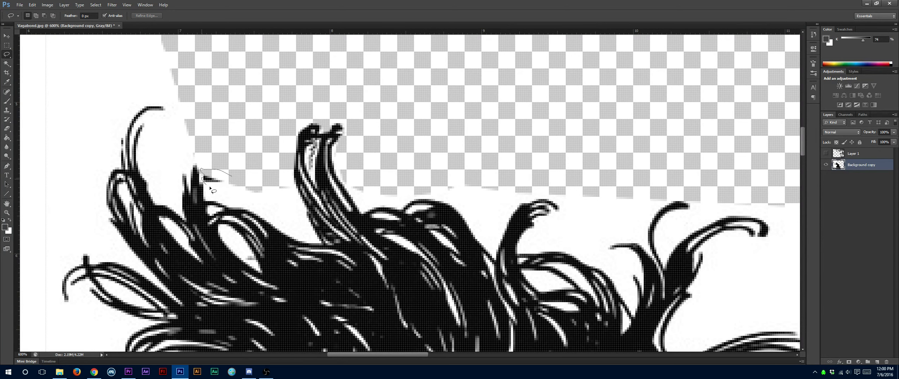
Lasso the stray black line remnant beside the short upright hair strand, delete it and drop the selection
drag(209, 189, 229, 182)
key(Delete)
key(ctrl+d)
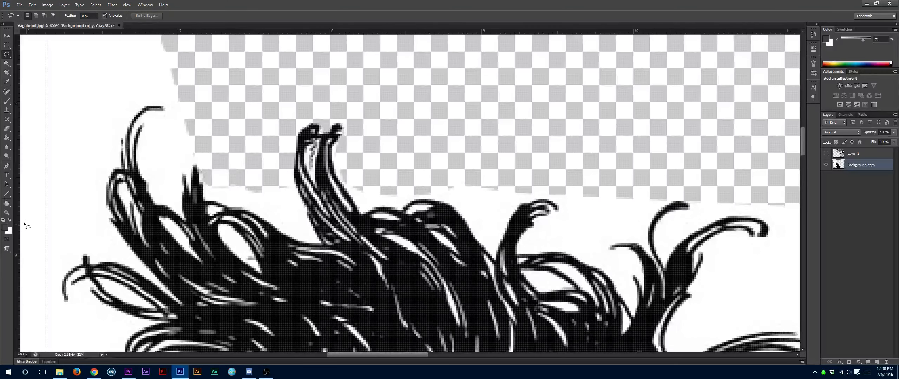
Lasso a rounded extension from the cut-off end of the swordsman's robe into the transparent area
click(7, 213)
right_click(316, 173)
click(339, 179)
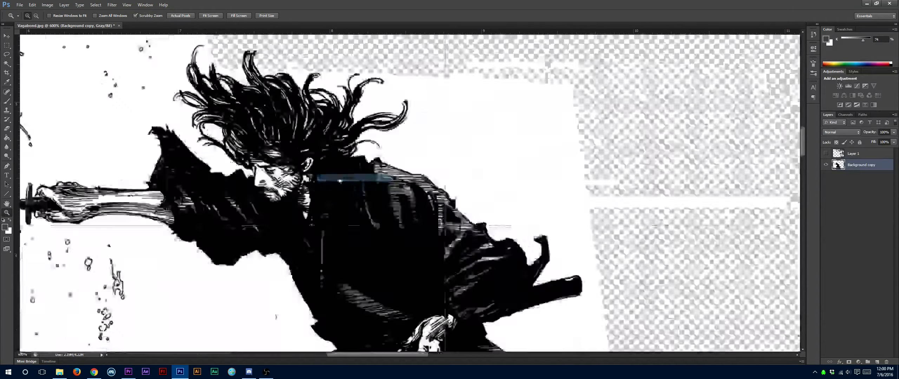
click(475, 301)
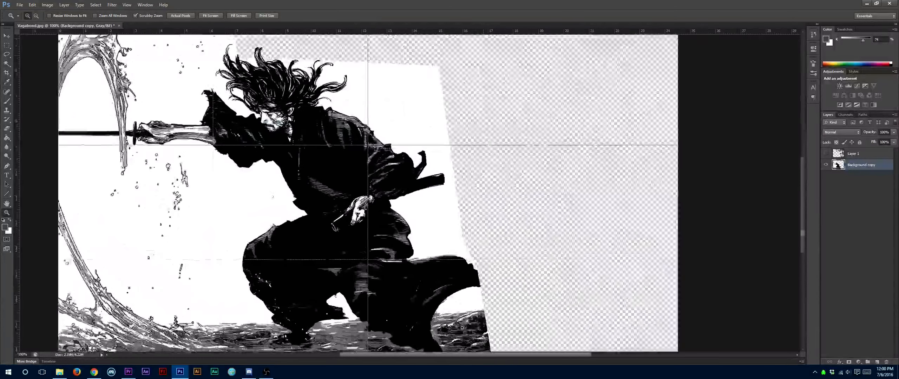
right_click(436, 259)
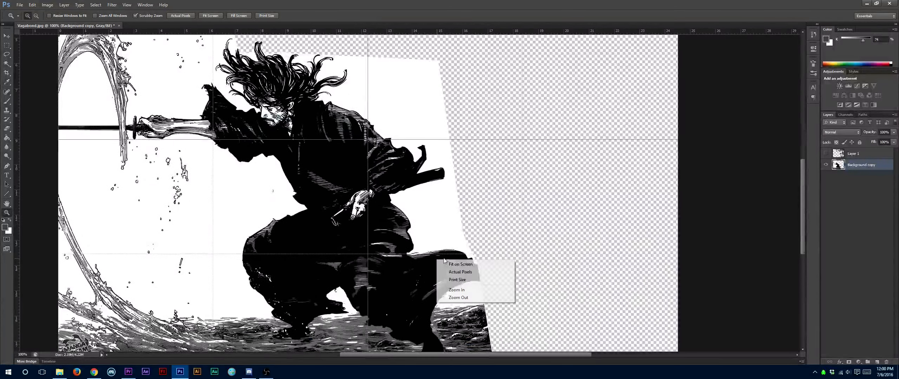
click(463, 263)
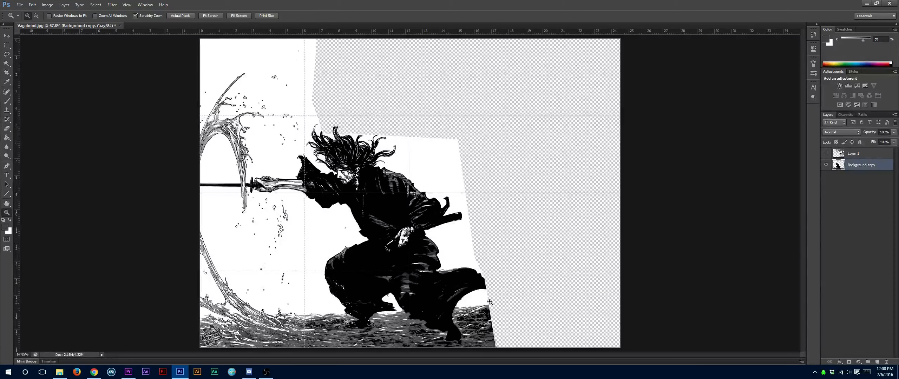
drag(496, 294, 497, 265)
click(7, 55)
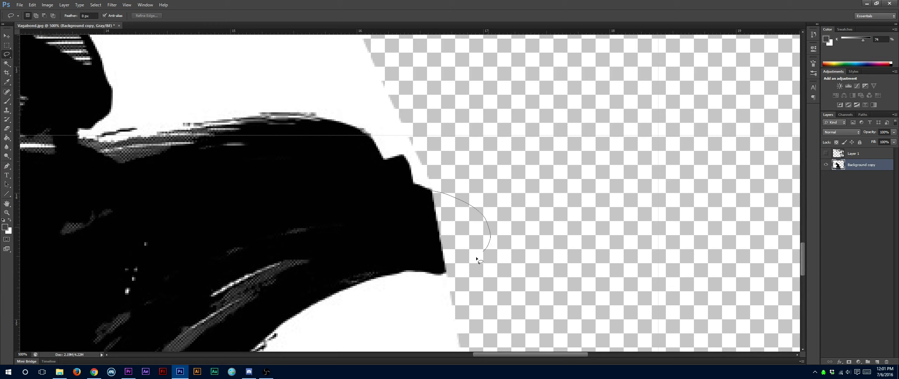
drag(448, 272, 443, 273)
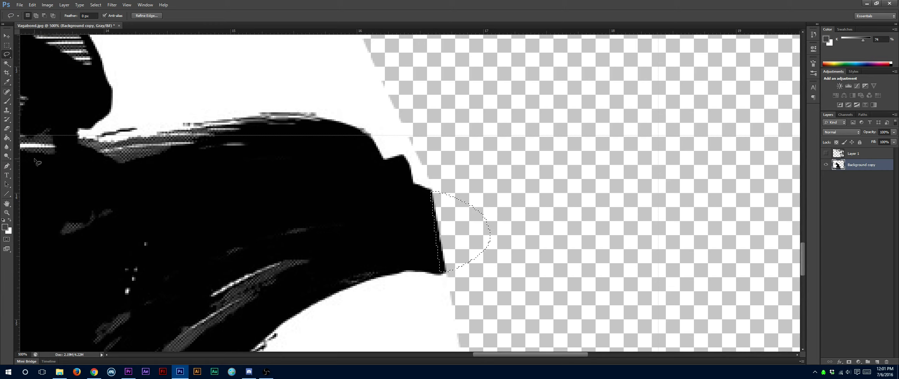
Sample the robe's solid black as the foreground color with the Eyedropper
click(7, 166)
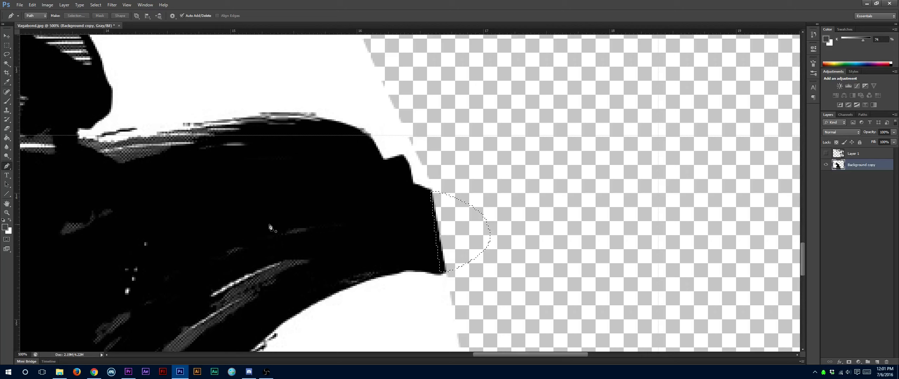
click(9, 203)
click(6, 82)
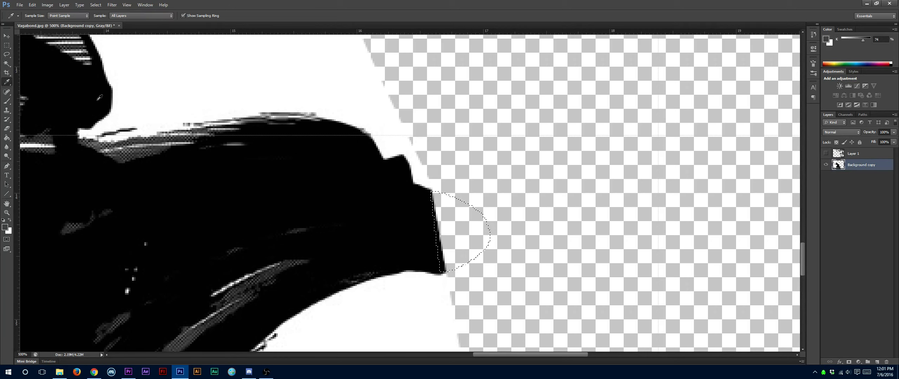
click(379, 205)
Fill the rounded robe extension with black, paint over its seam with a smaller hard brush and drop the selection
click(7, 138)
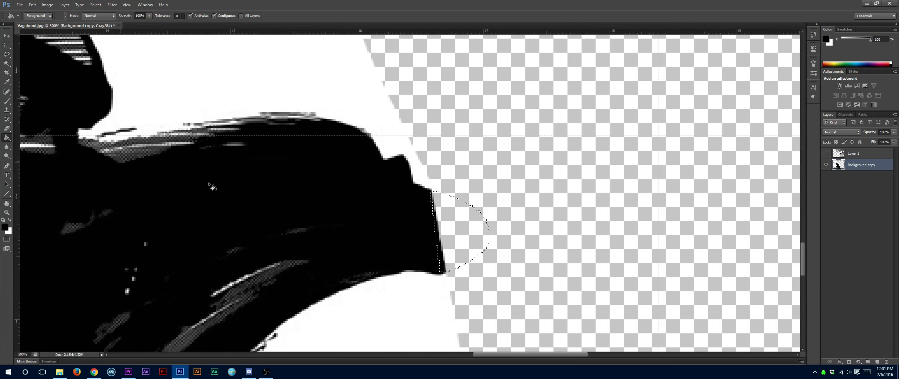
click(6, 47)
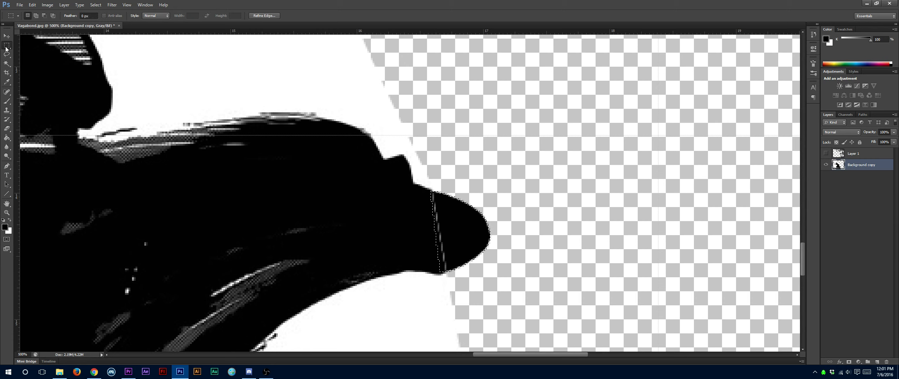
click(6, 101)
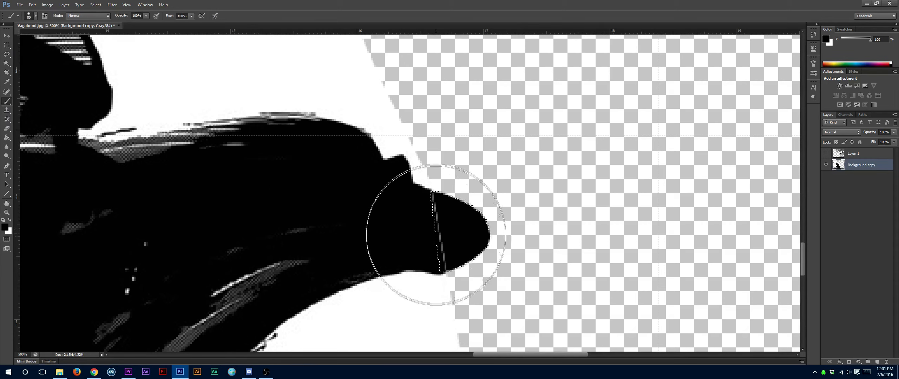
click(35, 16)
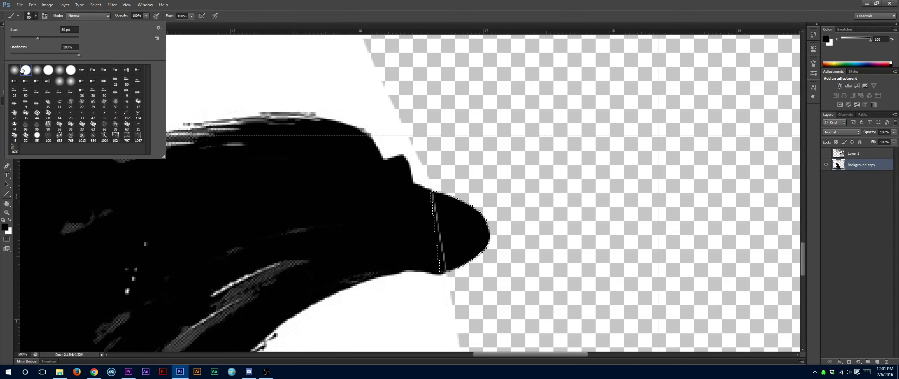
drag(15, 36, 21, 36)
click(64, 4)
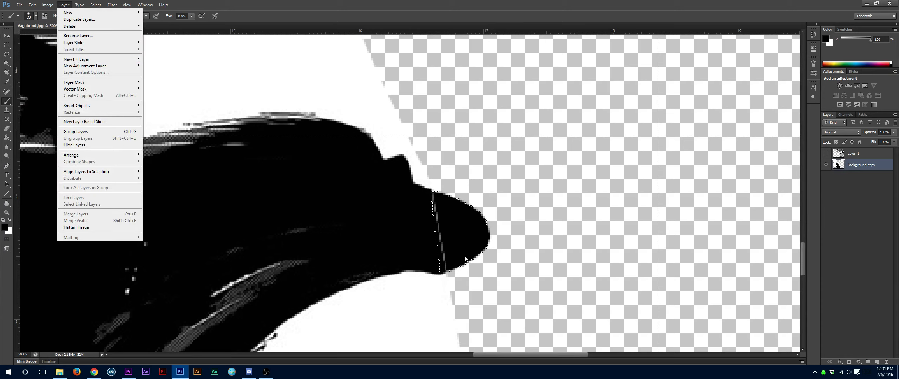
click(426, 14)
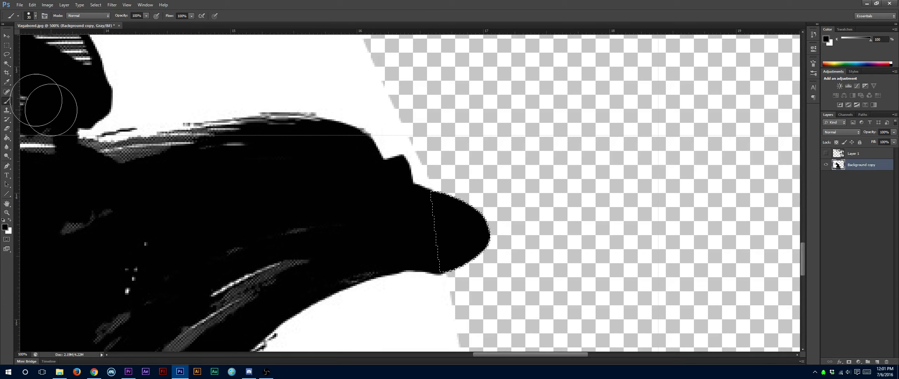
click(7, 45)
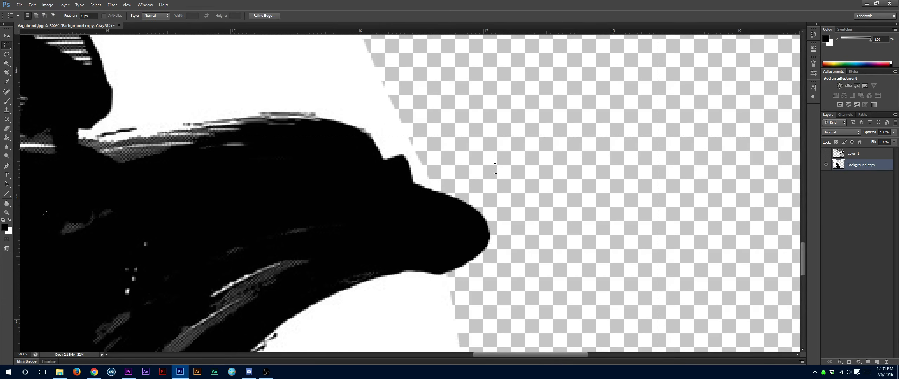
Lasso a further, downward-pointing extension around the lower edge of the rounded robe tip
click(7, 212)
right_click(196, 221)
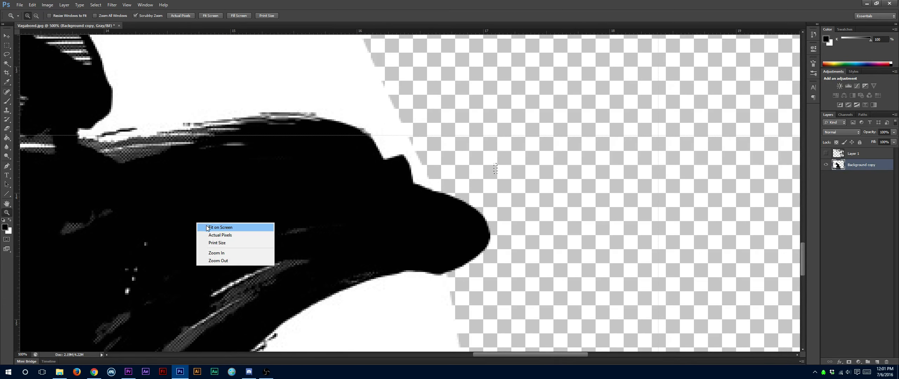
click(211, 226)
click(506, 311)
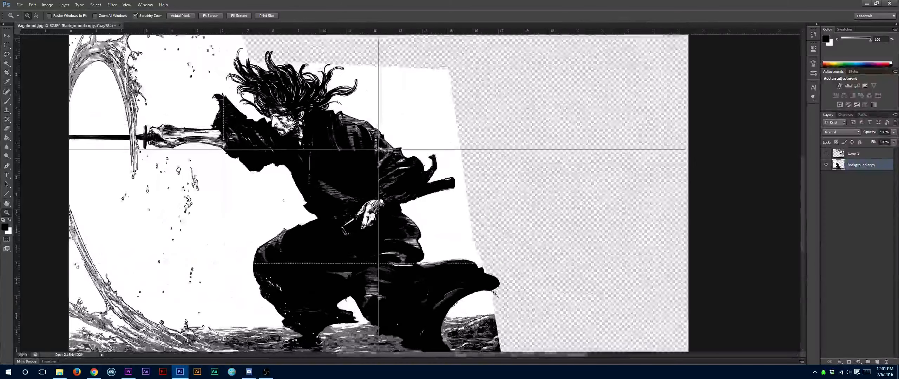
click(506, 303)
click(505, 302)
click(504, 302)
key(l)
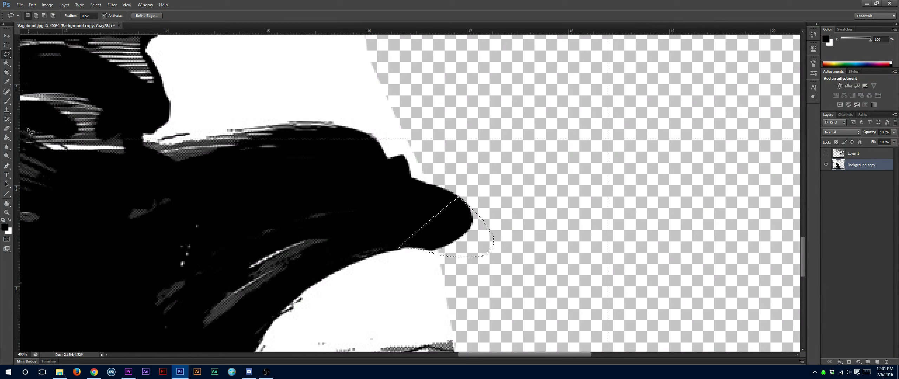
Fill the pointed robe extension with black, brush over its seam and drop the selection
click(6, 139)
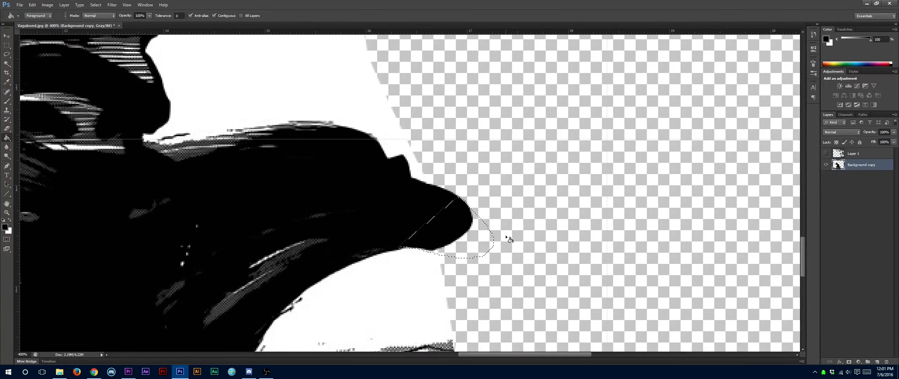
click(484, 241)
click(6, 102)
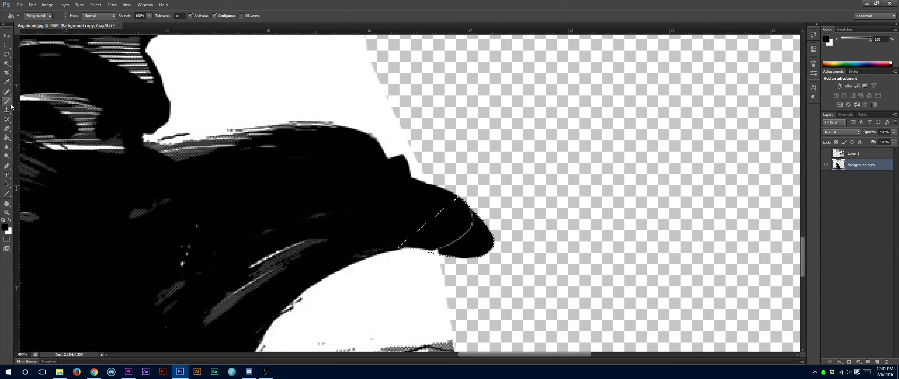
mouse_move(471, 218)
mouse_down()
mouse_move(450, 260)
mouse_move(417, 245)
mouse_up()
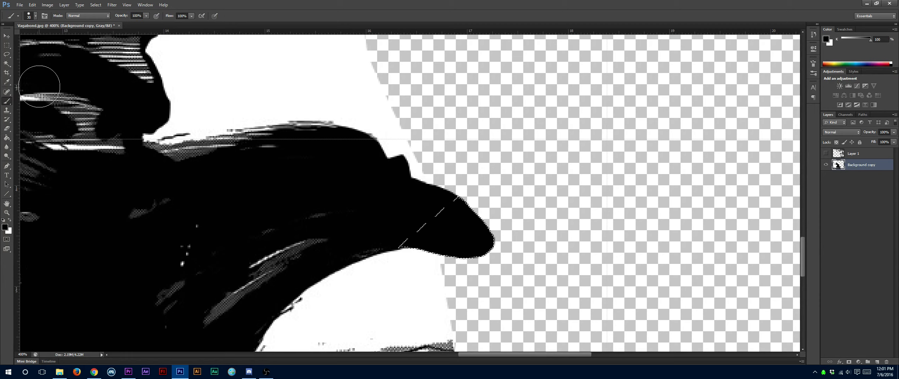
click(6, 45)
click(367, 91)
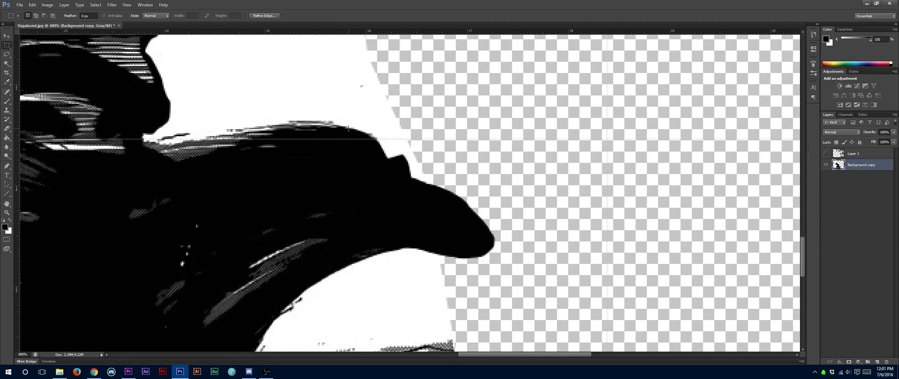
Undo both black extensions of the robe tip, back to the first lasso selection before it was filled
click(6, 213)
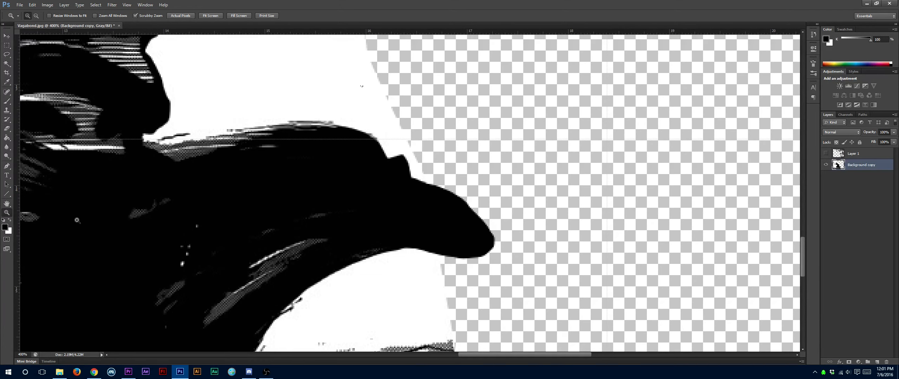
right_click(115, 224)
click(132, 228)
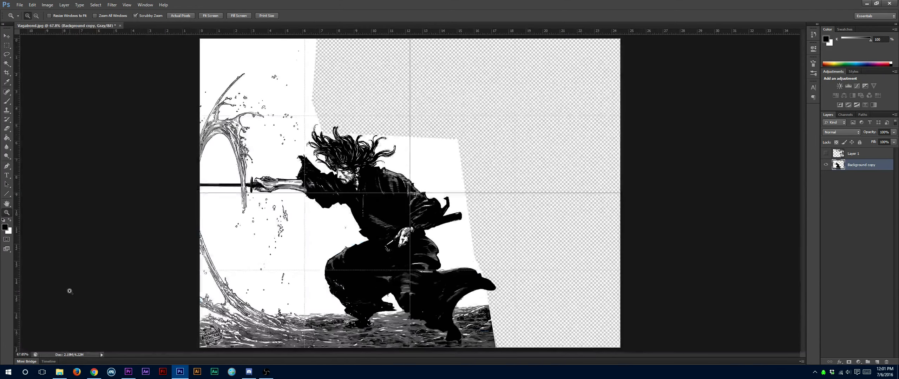
drag(509, 302, 514, 305)
click(515, 304)
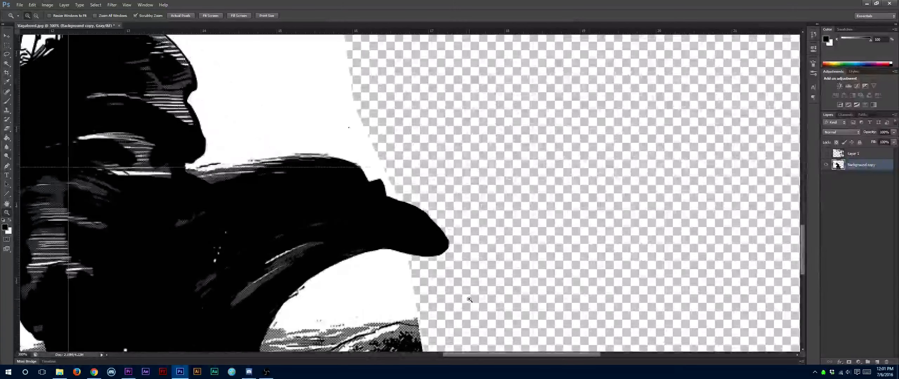
key(ctrl+alt+z)
key(ctrl+alt+z)
key(ctrl+alt+z)
key(ctrl+alt+z)
key(ctrl+alt+z)
key(ctrl+alt+z)
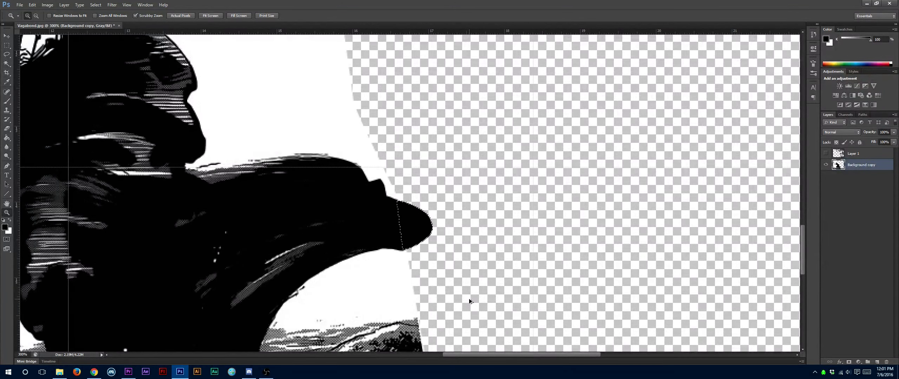
key(ctrl+alt+z)
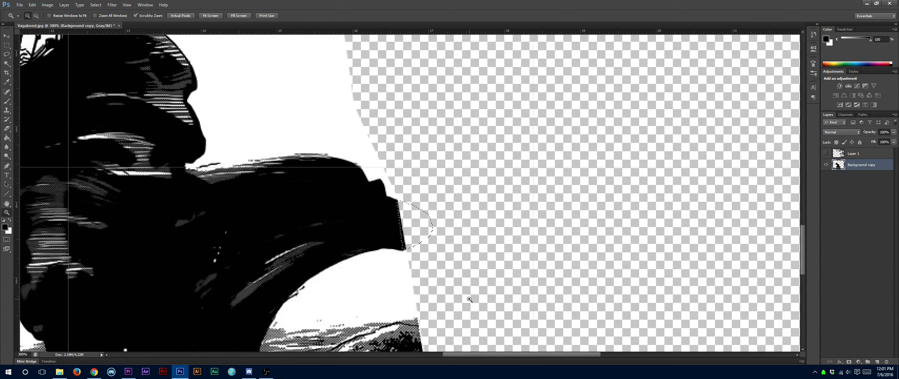
Replace the lasso selection by tracing a curved, closed pen path around the blunt robe tip, and turn the path into a selection
click(7, 45)
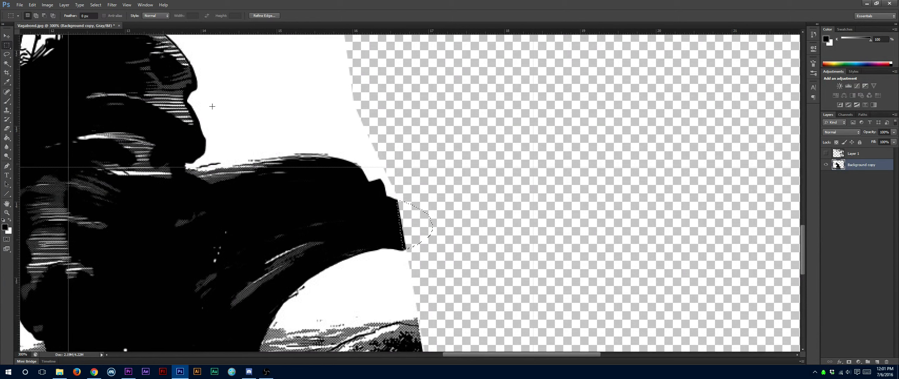
drag(241, 115, 255, 121)
click(6, 166)
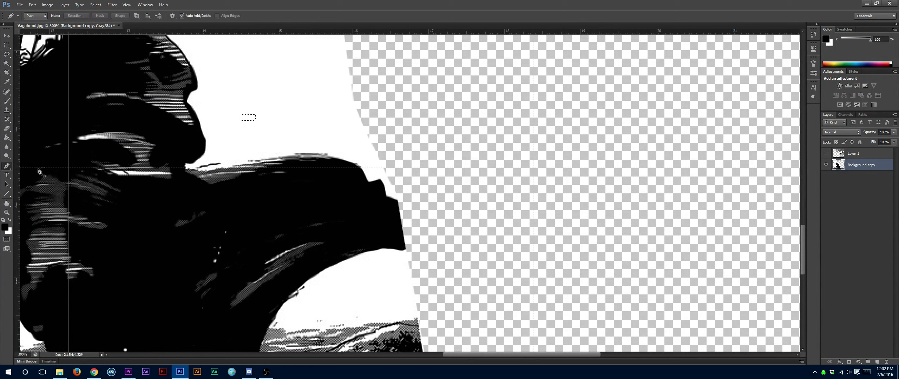
click(387, 187)
click(385, 195)
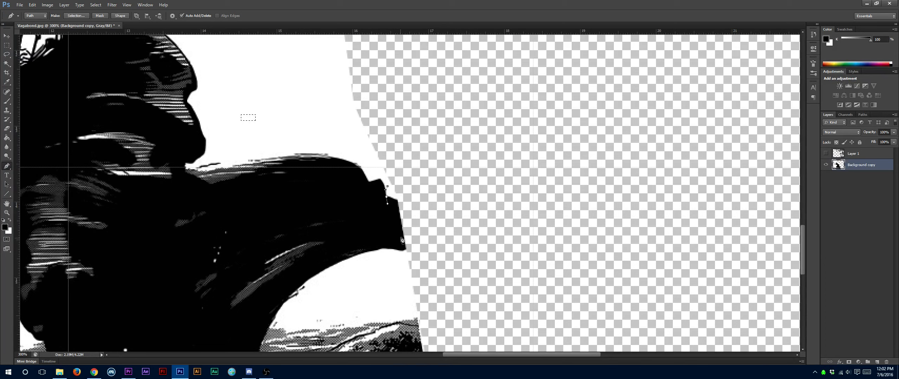
drag(400, 239, 404, 259)
drag(387, 186, 394, 188)
right_click(394, 188)
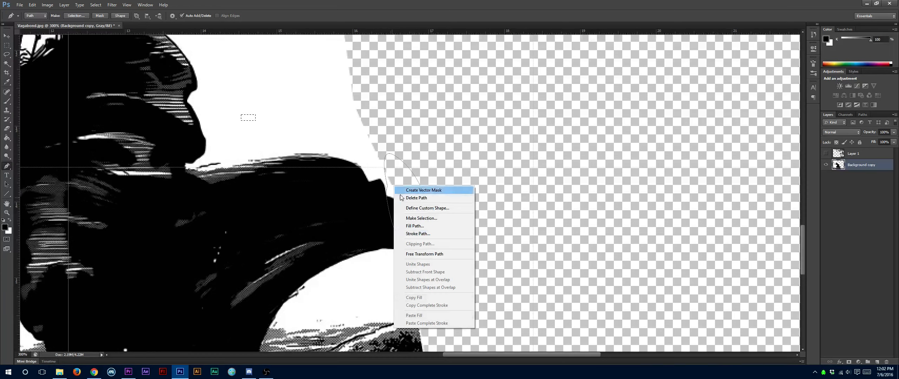
click(417, 214)
key(Return)
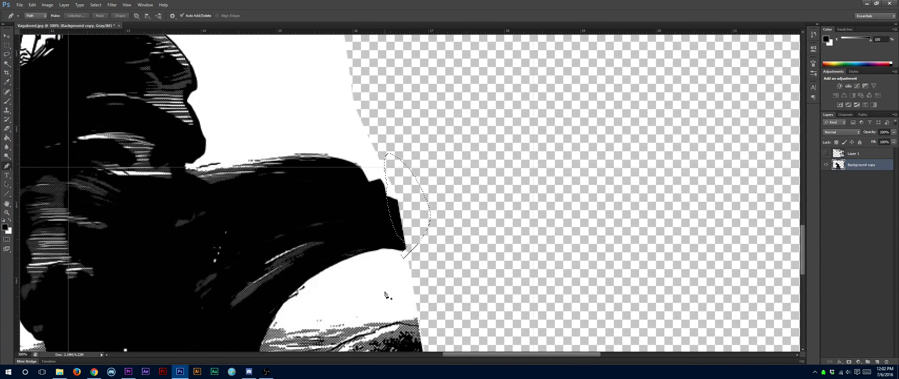
Delete the selected edge so the robe tip ends in a concave curve, drop the selection and show the whole page
click(6, 45)
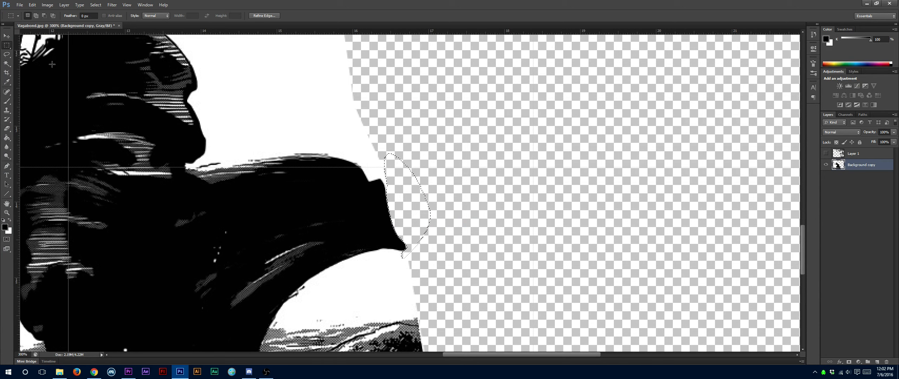
drag(314, 120, 332, 129)
key(ctrl+d)
key(z)
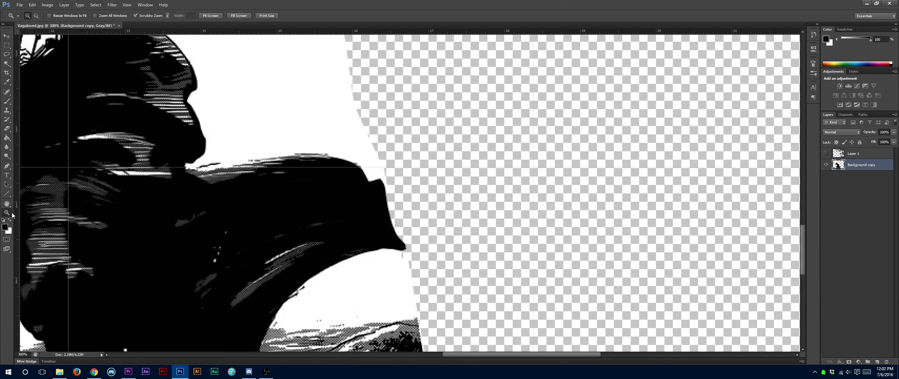
right_click(54, 230)
click(66, 233)
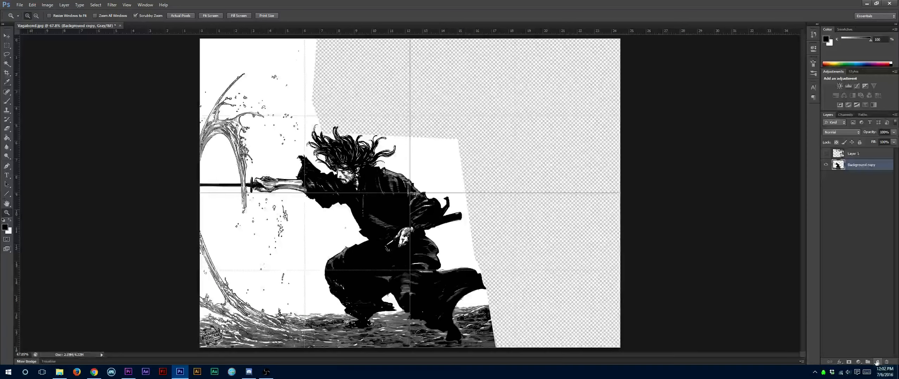
Add a new empty layer and place it below the Background copy layer
click(877, 362)
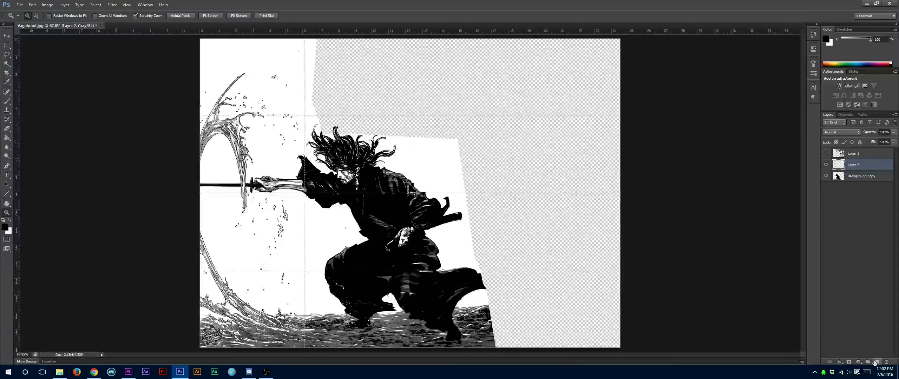
click(7, 138)
drag(870, 164, 870, 176)
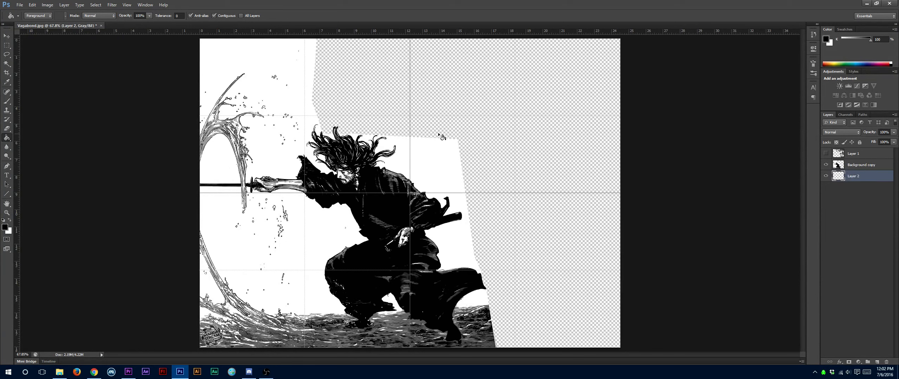
click(429, 125)
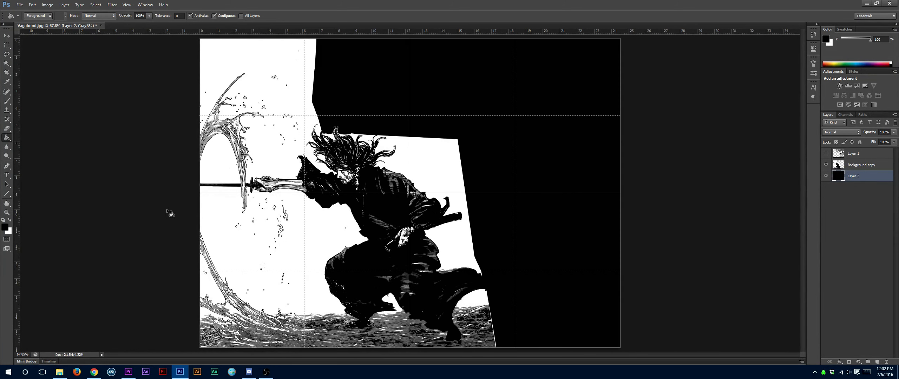
key(ctrl+z)
key(s)
Make white the foreground colour and fill Layer 2 with it
key(x)
click(464, 124)
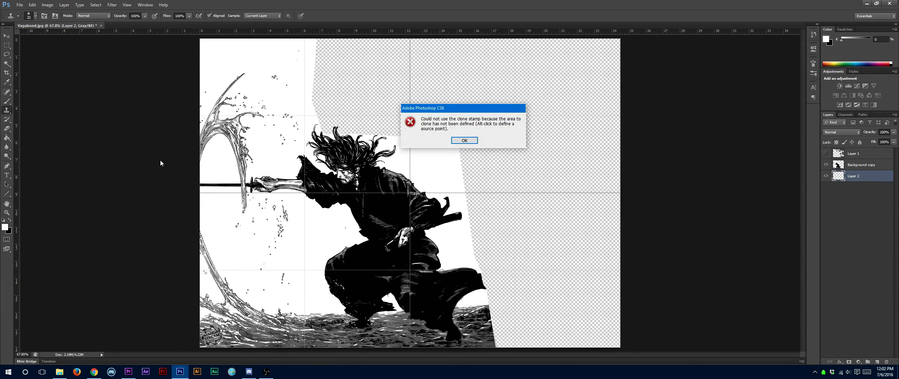
key(Return)
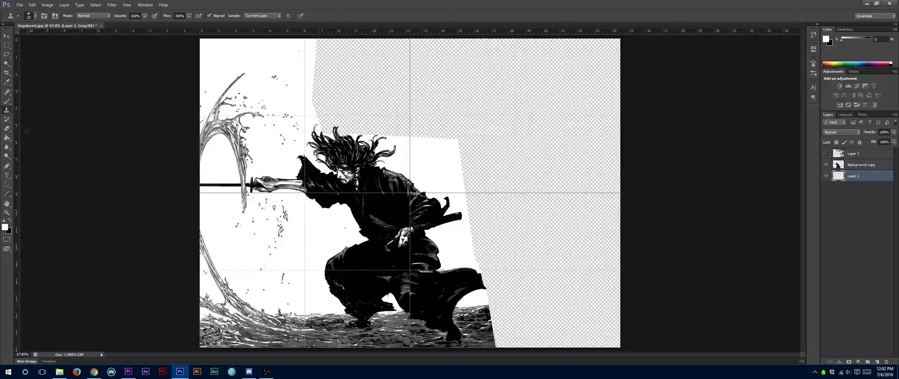
click(7, 91)
click(10, 139)
click(371, 107)
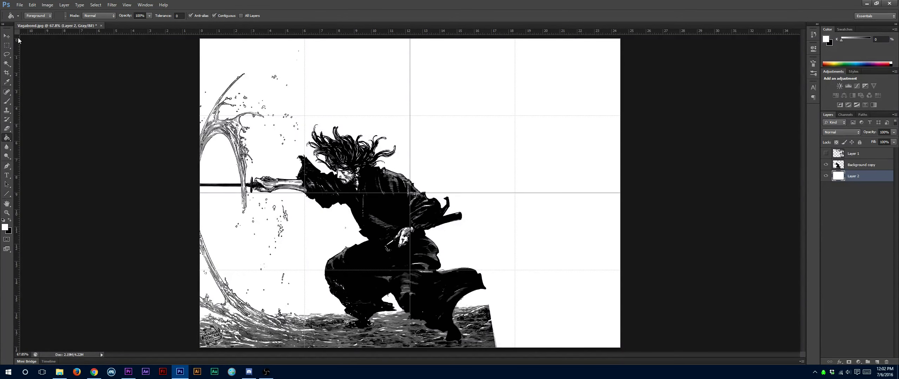
click(7, 46)
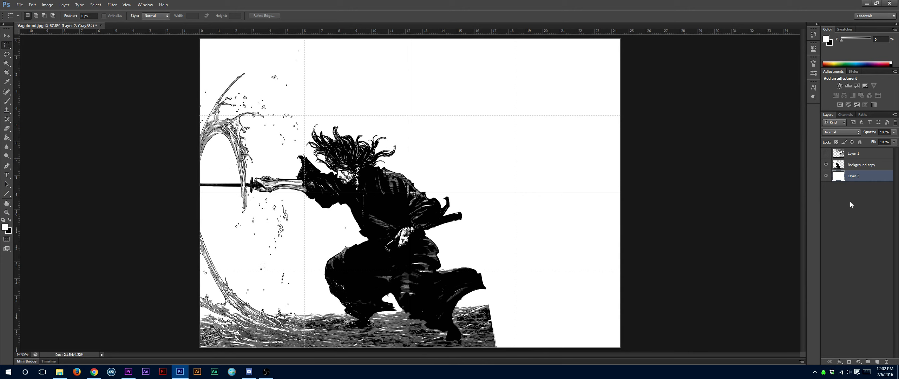
Move the Background copy artwork about a third of the canvas width to the right, bringing the swordsman to the page's right edge
click(861, 167)
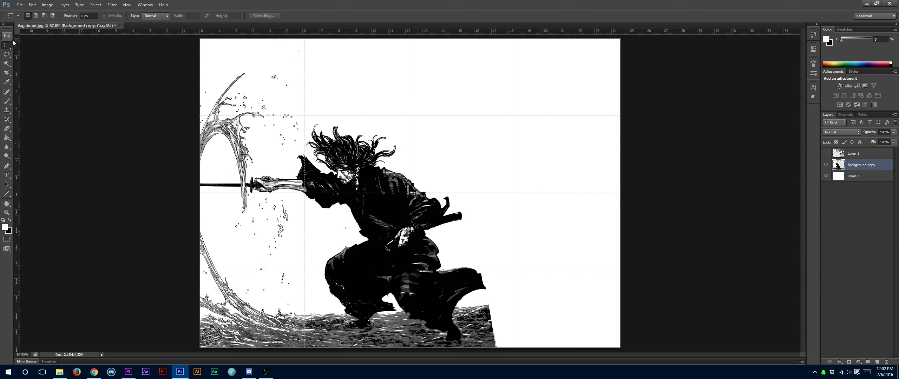
click(826, 165)
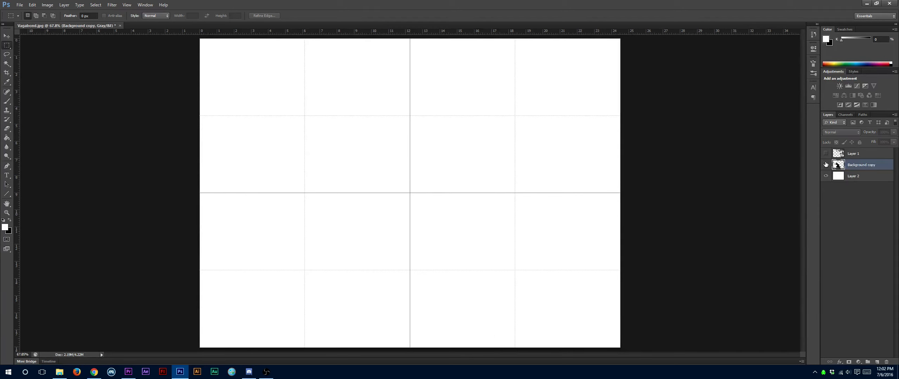
click(826, 165)
click(826, 165)
click(826, 165)
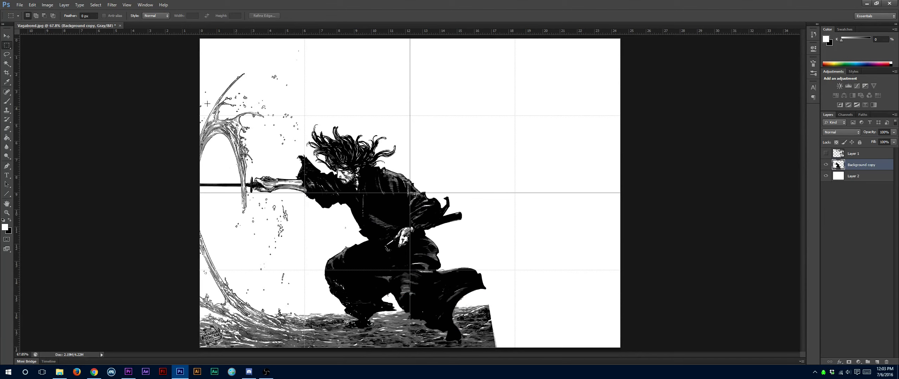
click(7, 36)
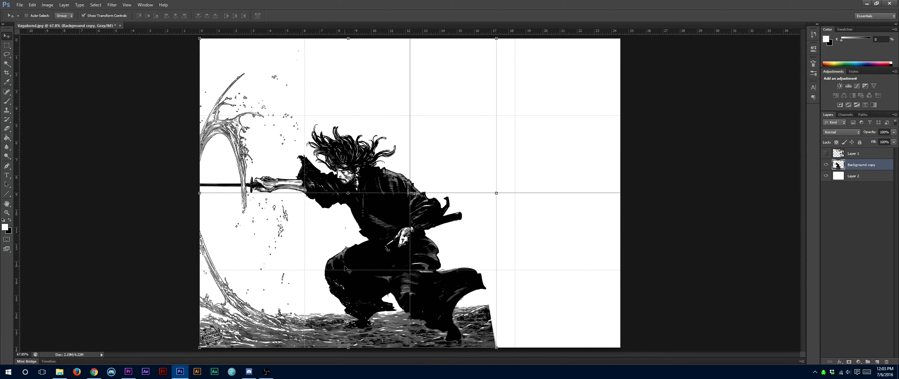
drag(344, 269, 477, 271)
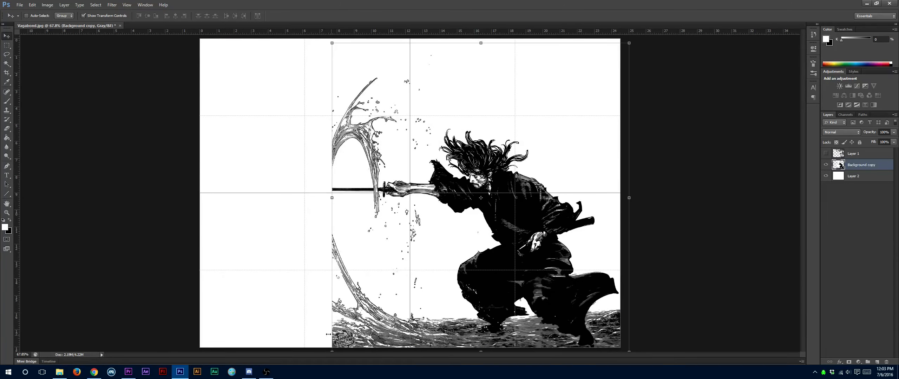
Select the outer part of the cut-off sword blade with a rectangular marquee and copy it to a new layer
click(7, 45)
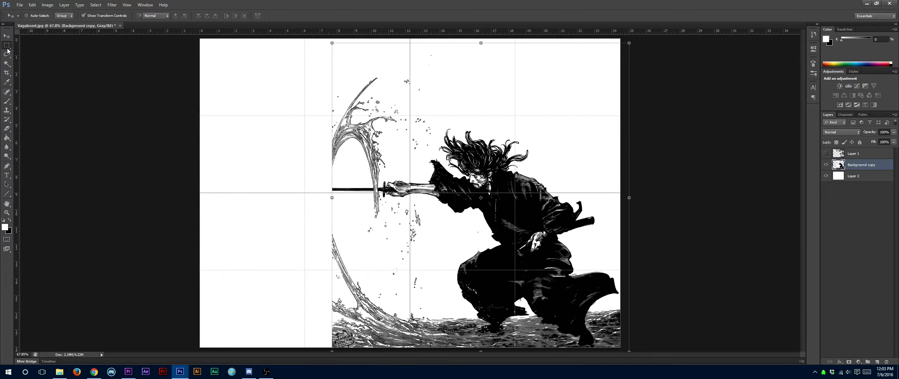
click(7, 213)
click(325, 193)
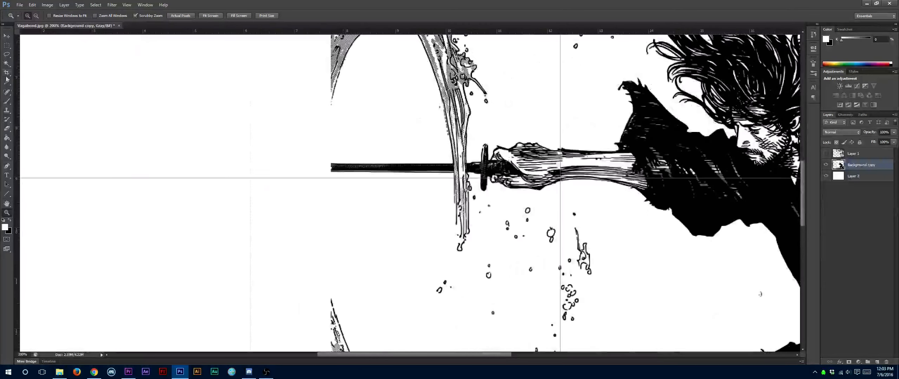
key(m)
drag(275, 141, 441, 193)
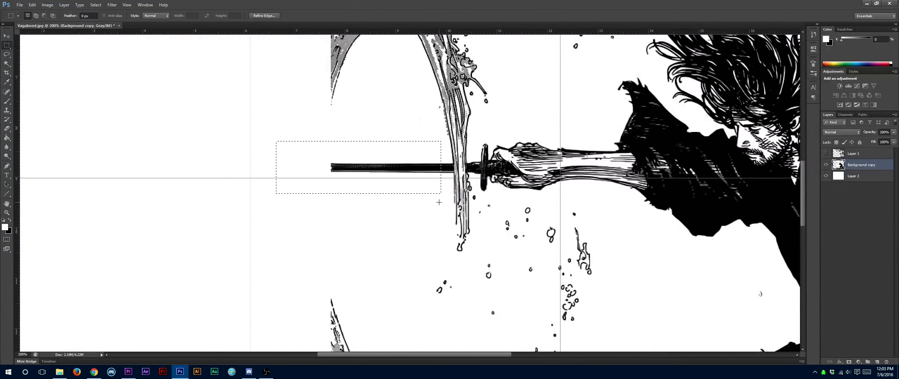
key(ctrl+j)
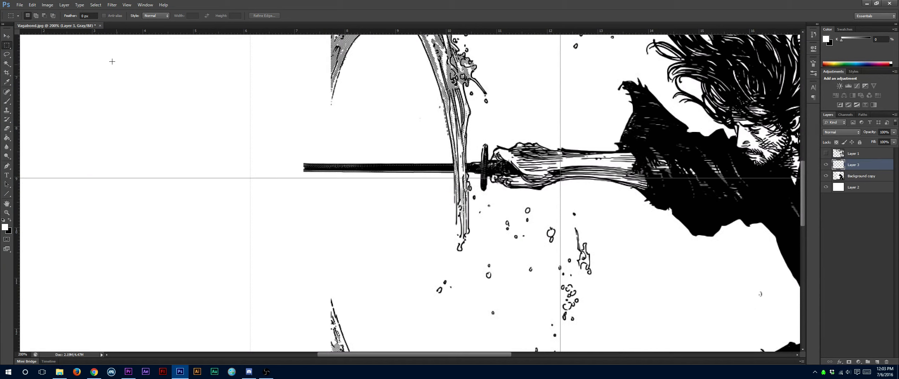
Move the copied blade piece to the left end of the sword and nudge it down and right to line up with the original
key(v)
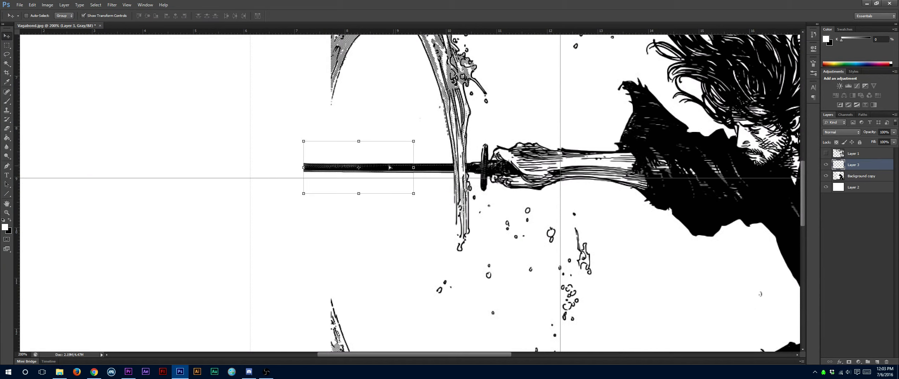
drag(400, 168, 318, 167)
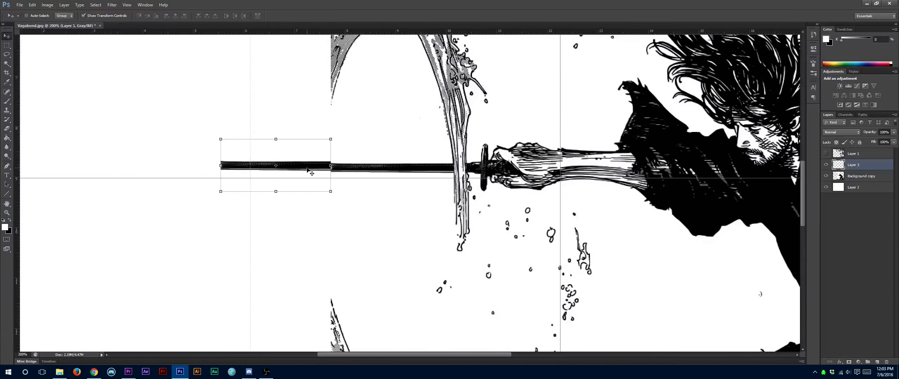
key(Down)
key(Down)
key(Right)
key(Right)
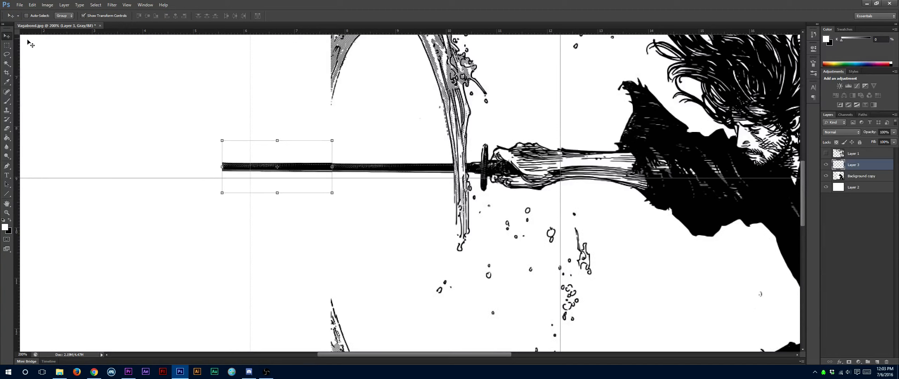
Set the brush to 39 px and 9% opacity and dab white lightly over the seam between the two blade pieces
click(7, 45)
click(6, 213)
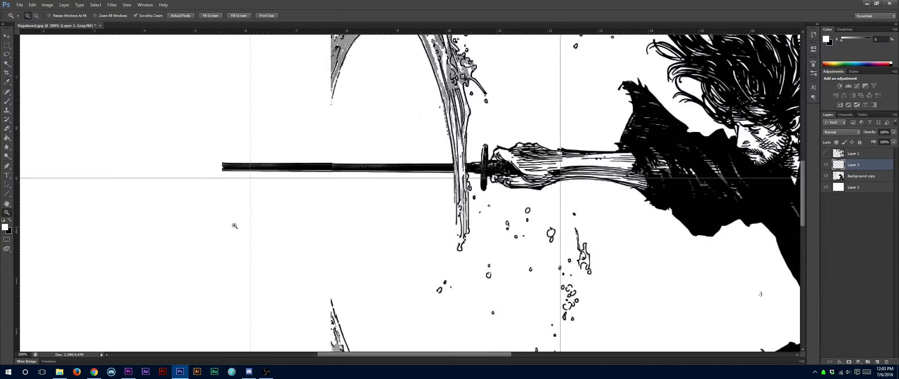
click(348, 180)
click(7, 101)
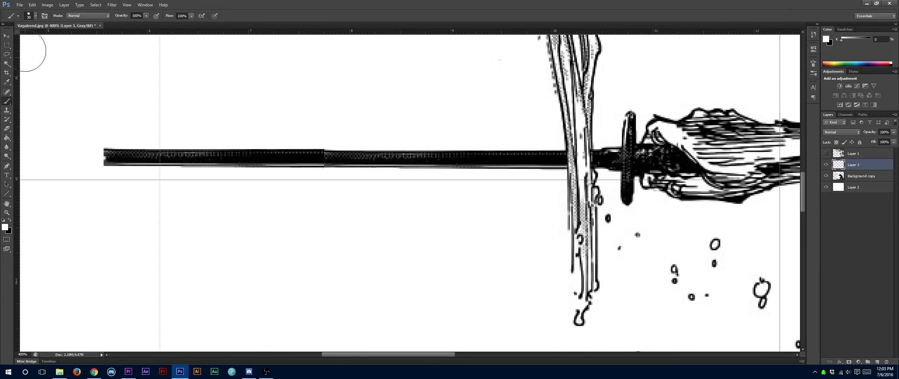
click(35, 16)
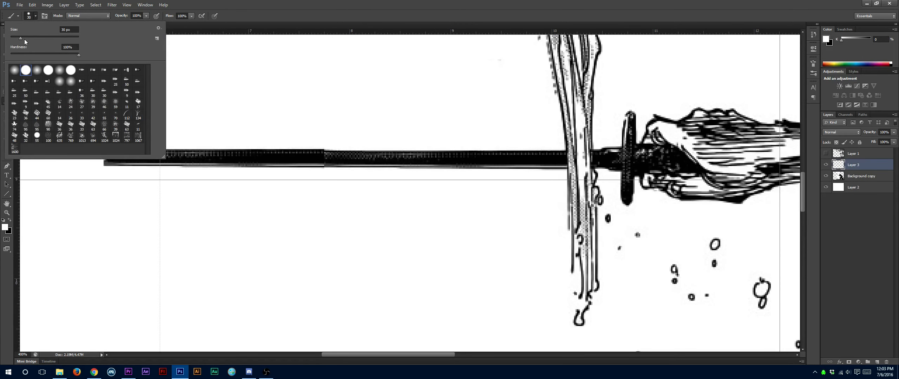
drag(23, 38, 25, 38)
click(116, 4)
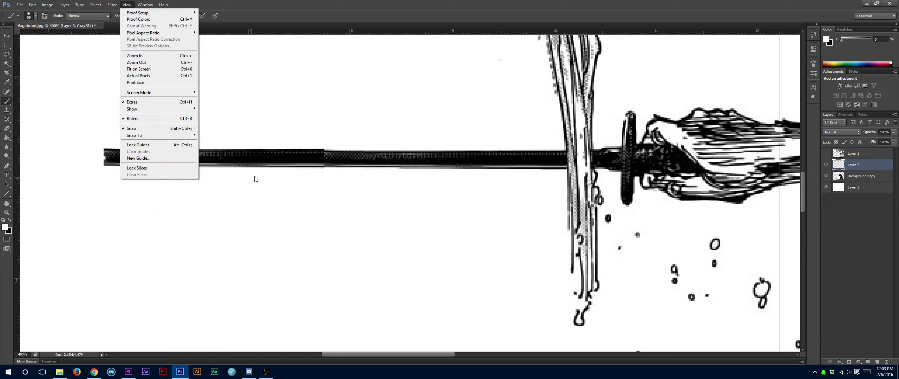
click(252, 3)
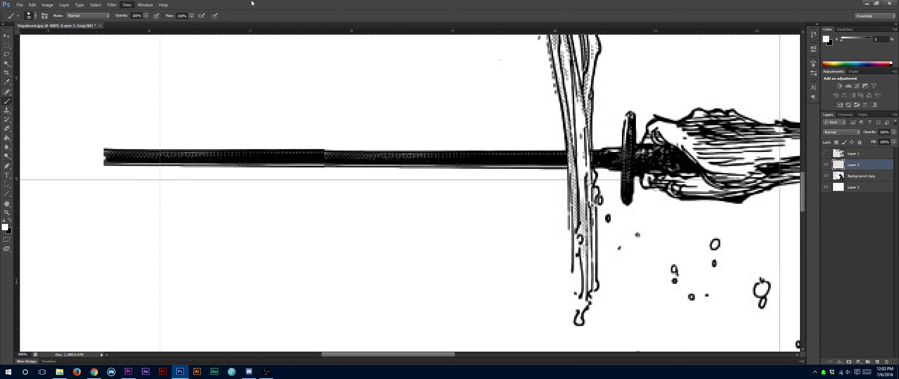
click(36, 16)
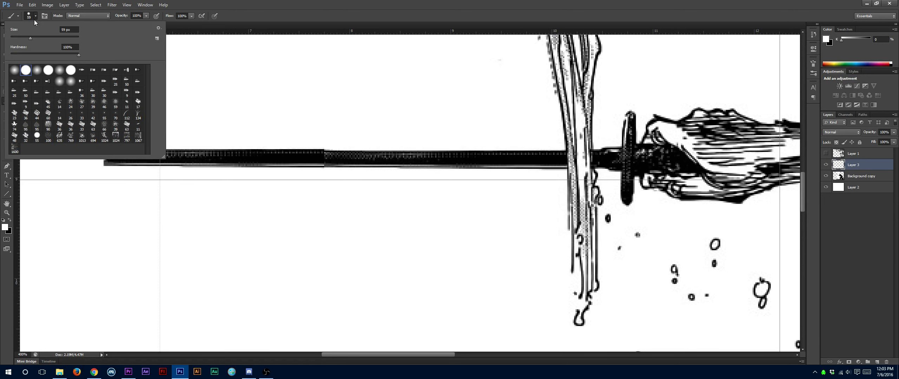
click(146, 15)
drag(114, 24, 113, 24)
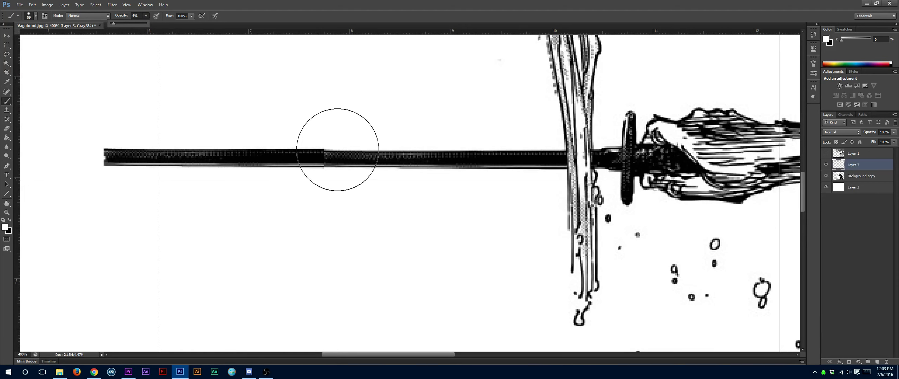
click(333, 152)
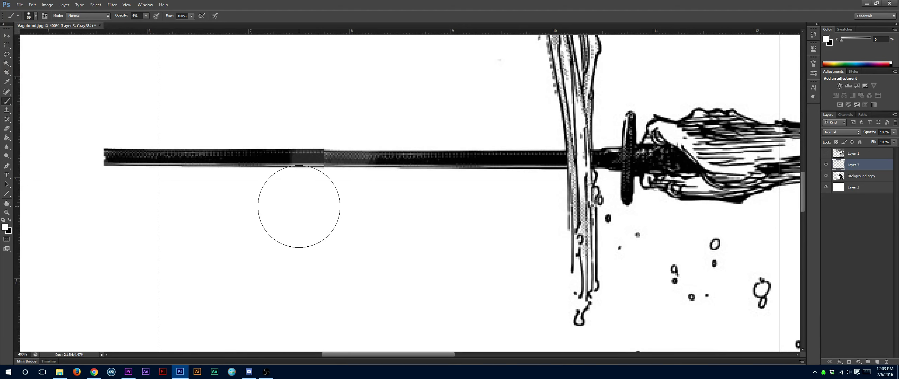
Undo the white dabs and the copied blade piece's last placement, and move the piece left, clear of the original blade's cut end
key(ctrl+alt+z)
key(ctrl+alt+z)
key(ctrl+alt+z)
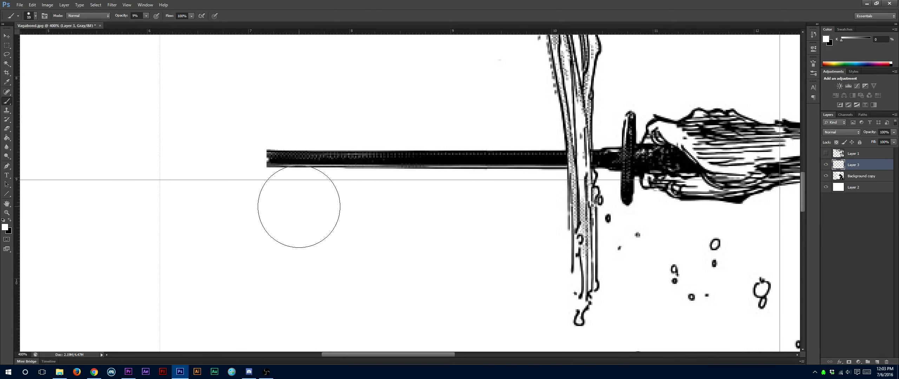
click(6, 36)
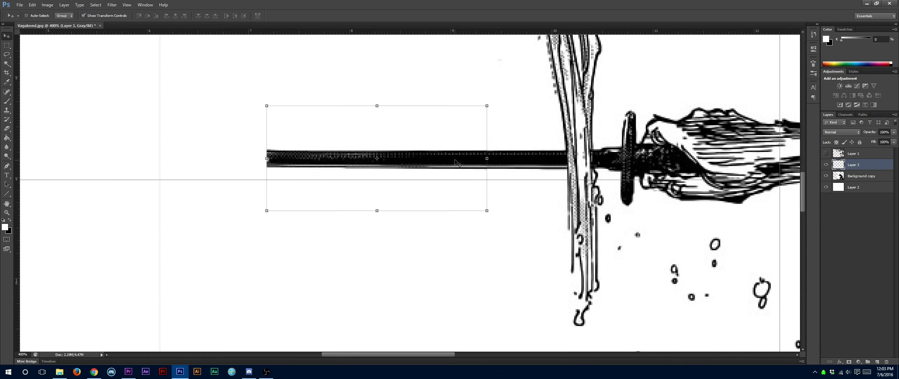
drag(456, 164, 209, 159)
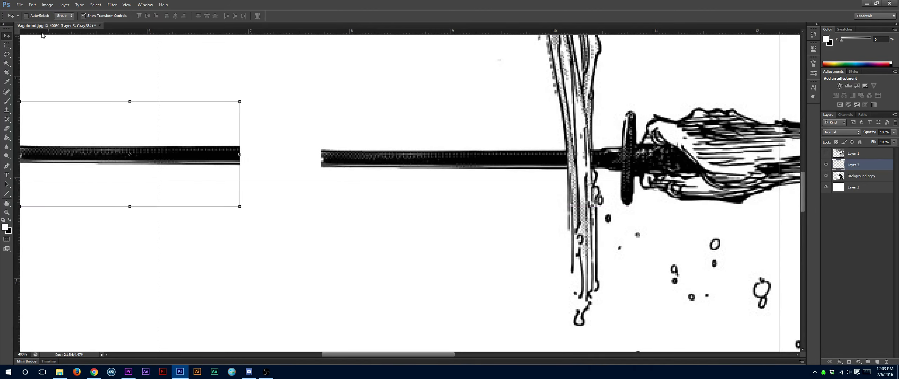
Fade the right end of the copied blade piece with light dabs of a large Eraser
click(7, 45)
click(7, 129)
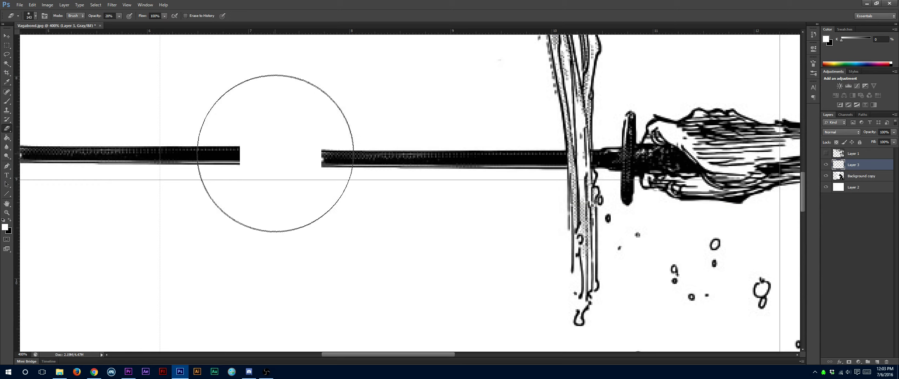
click(242, 155)
click(252, 156)
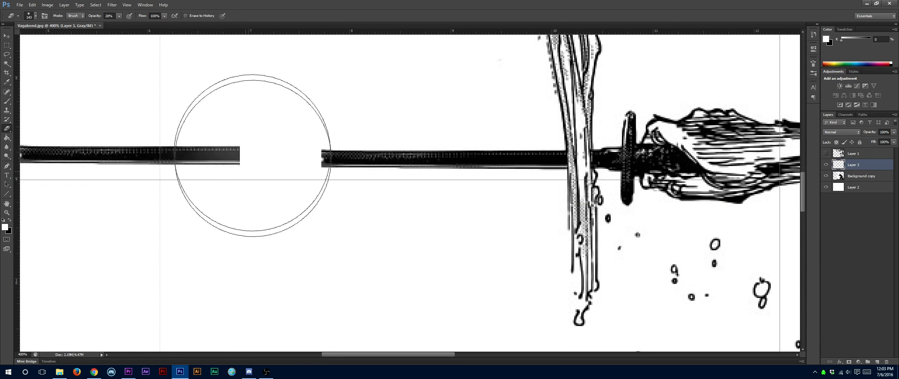
Move the faded blade piece back over the original blade's cut end and nudge it up to line up the edges
click(7, 36)
drag(200, 156, 336, 159)
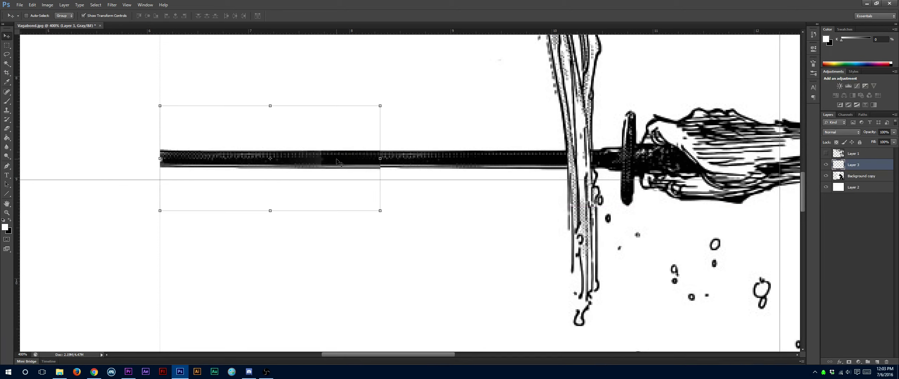
key(Up)
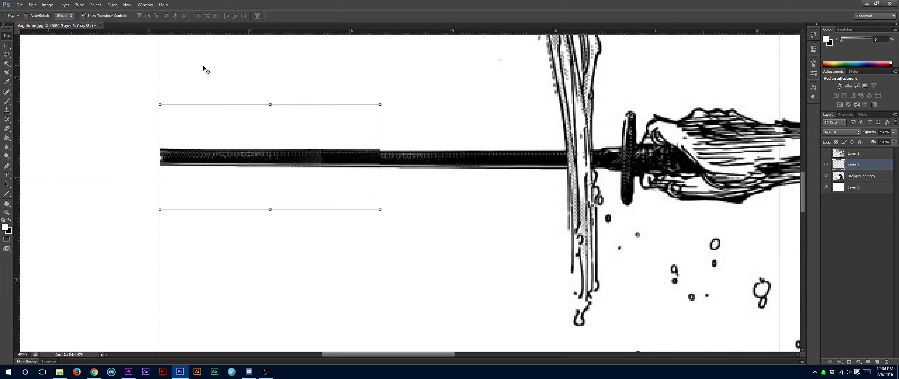
Squash the blade piece's height slightly, apply the transformation and set its layer's blending mode to Multiply
drag(270, 105, 269, 107)
key(Up)
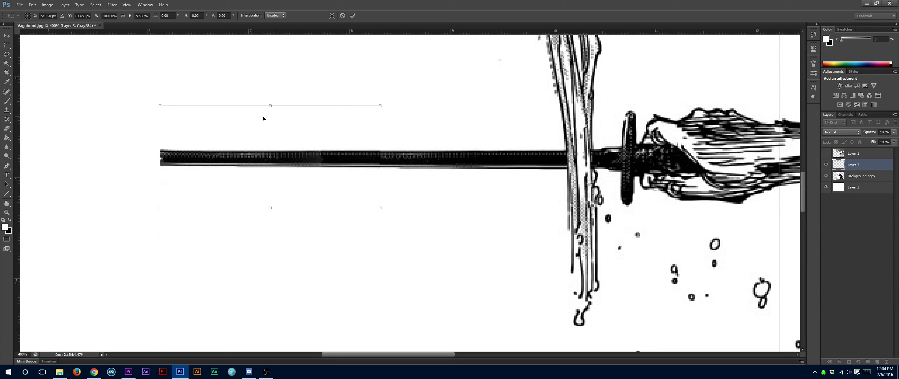
click(6, 36)
click(438, 136)
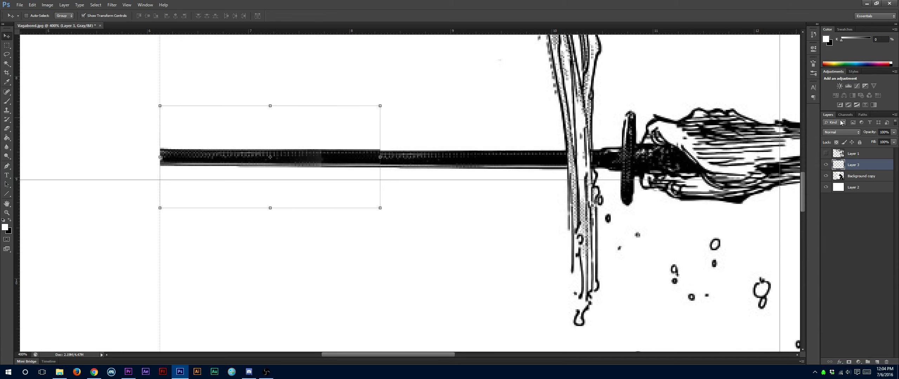
click(851, 132)
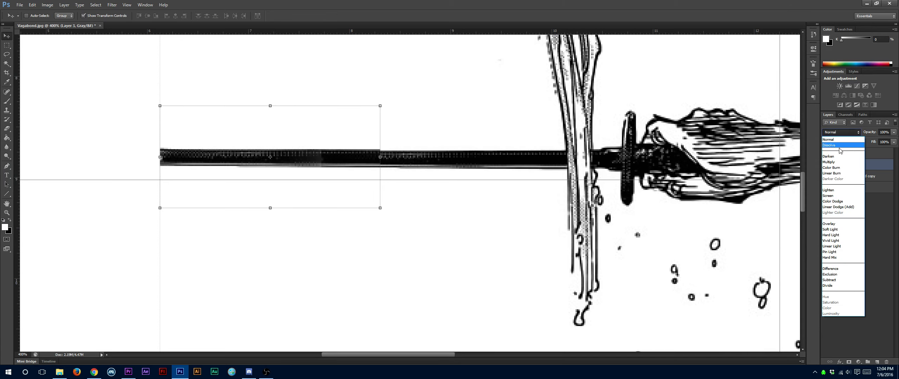
click(838, 166)
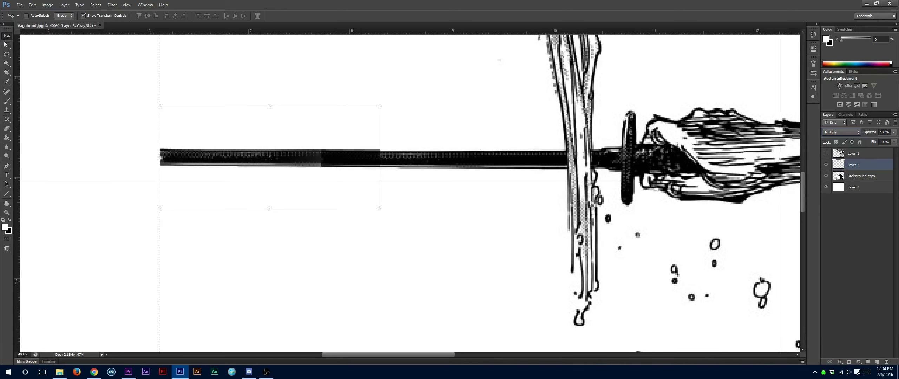
Lasso the protruding upper edge at the right end of the blade piece, trim it off and clear the selection
key(m)
click(7, 54)
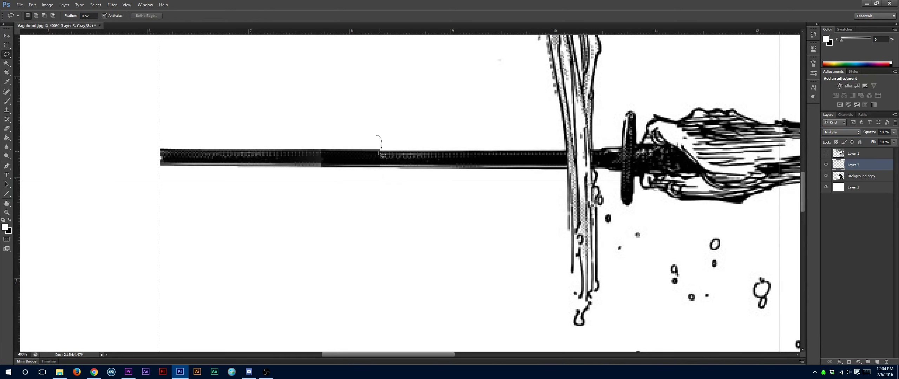
mouse_move(379, 153)
mouse_down()
mouse_move(354, 154)
mouse_move(336, 140)
mouse_up()
click(352, 148)
Nudge the copied blade piece about 16 px to the right along the sword to shorten the extension
click(7, 212)
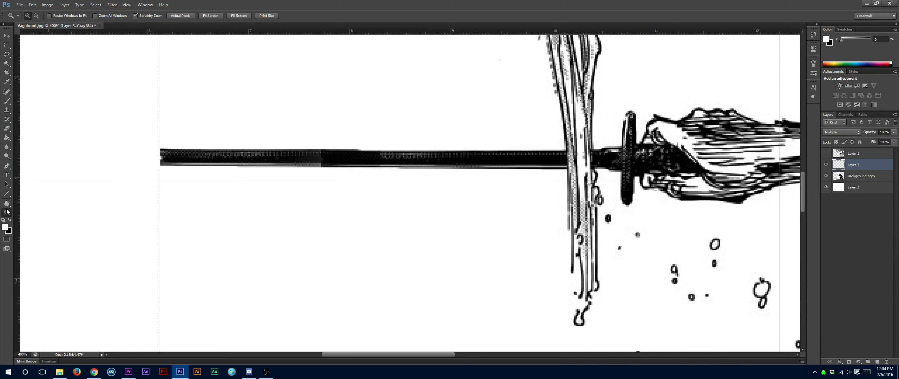
right_click(238, 227)
click(250, 233)
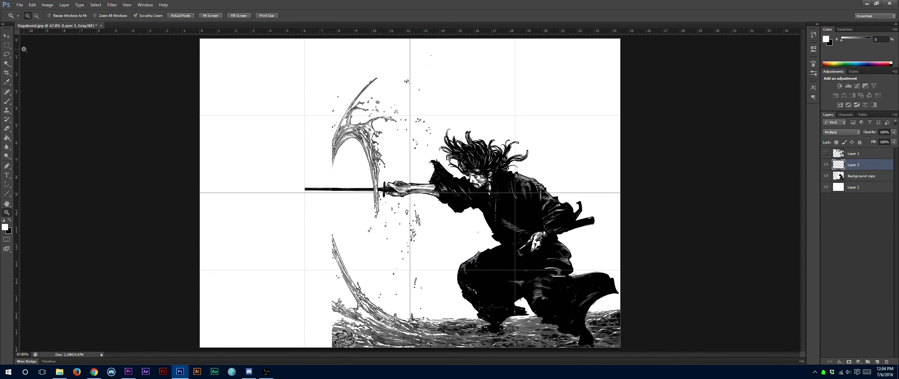
click(7, 36)
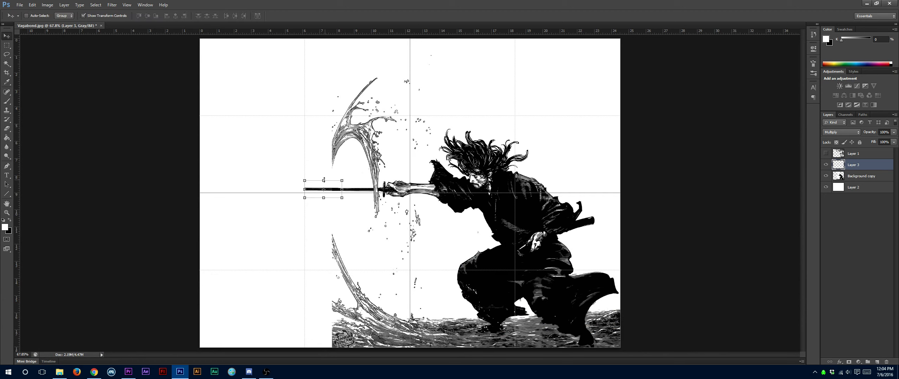
drag(323, 179, 324, 180)
key(Return)
key(Right)
key(Right)
key(Right)
key(Right)
key(Right)
key(Right)
key(Right)
key(Right)
key(Right)
key(Right)
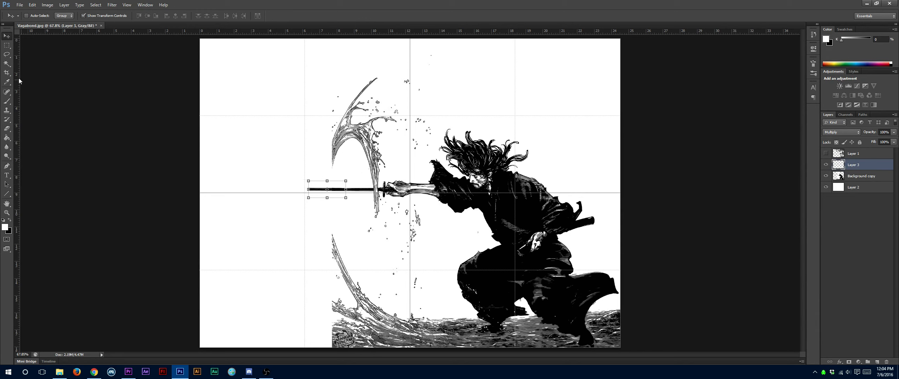
Try to taper the copied blade piece with a Perspective transform and undo the distortion
click(6, 45)
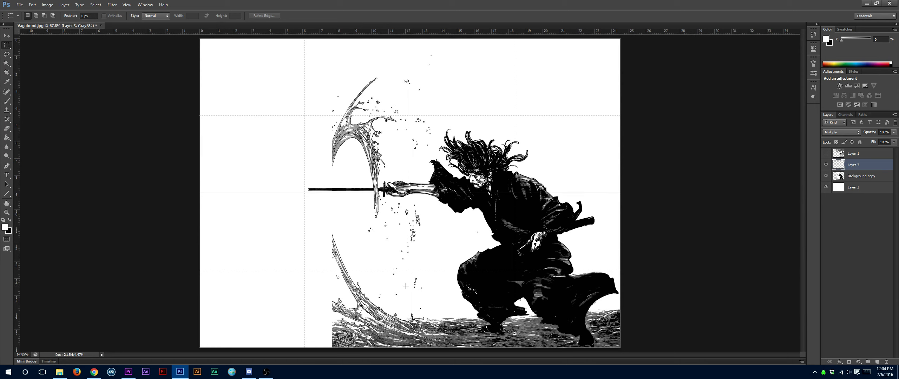
click(7, 213)
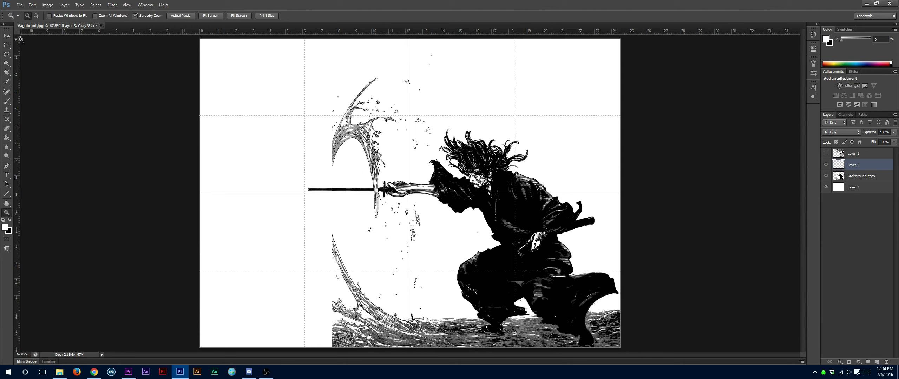
click(32, 4)
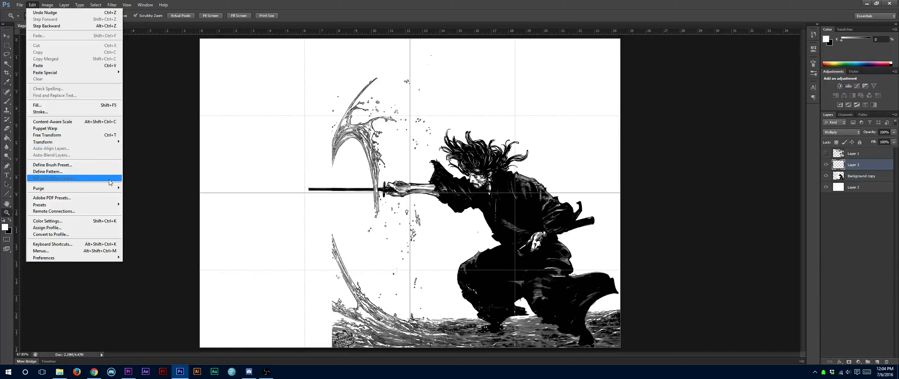
mouse_move(105, 191)
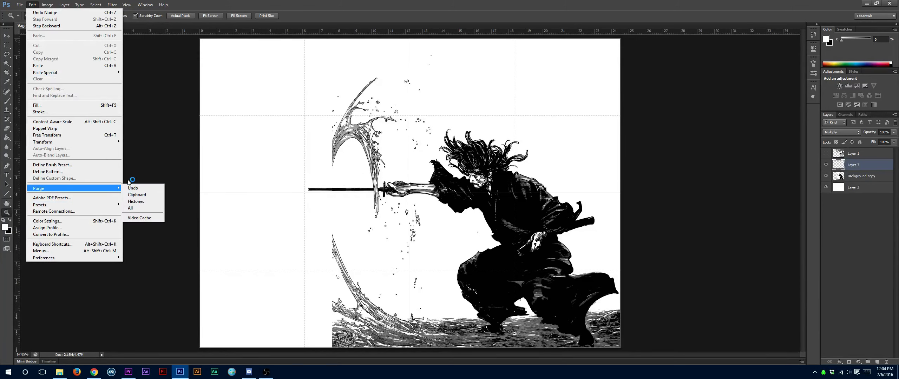
mouse_move(102, 142)
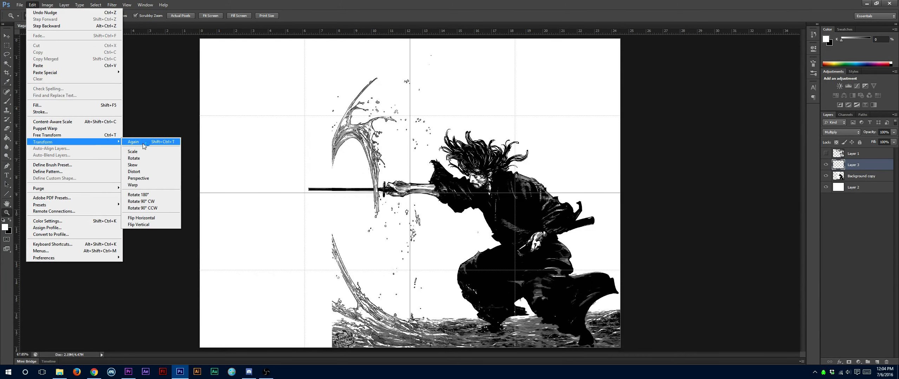
click(145, 183)
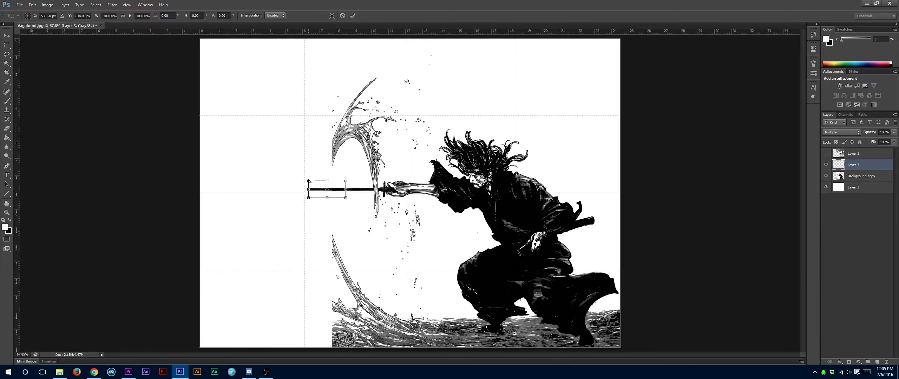
drag(308, 181, 300, 181)
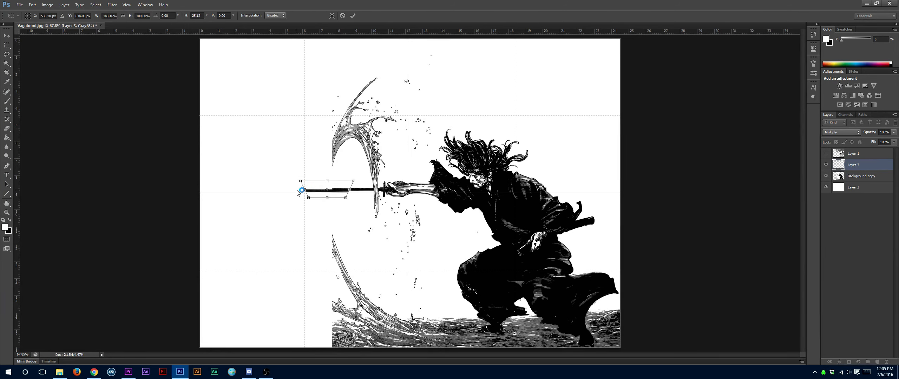
key(ctrl+z)
click(32, 4)
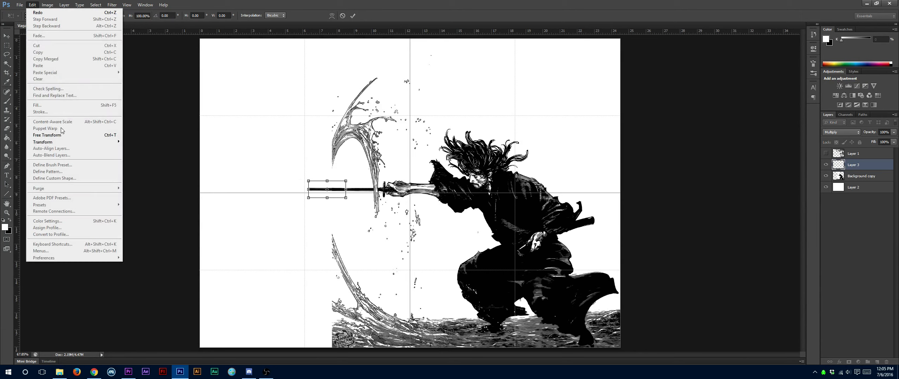
mouse_move(92, 145)
click(134, 185)
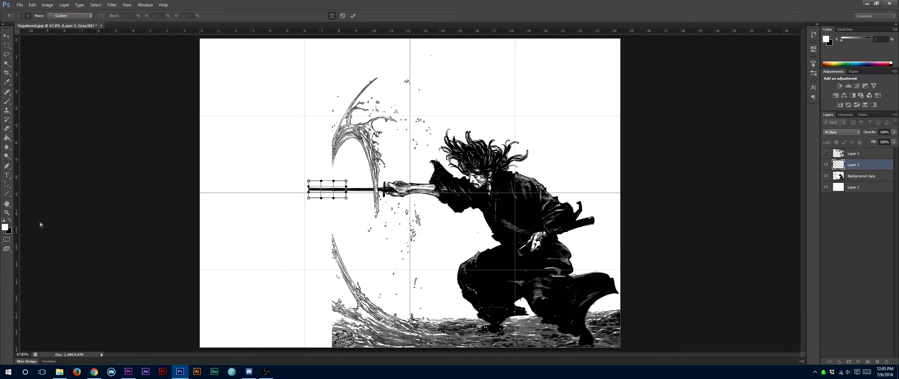
click(7, 213)
click(433, 135)
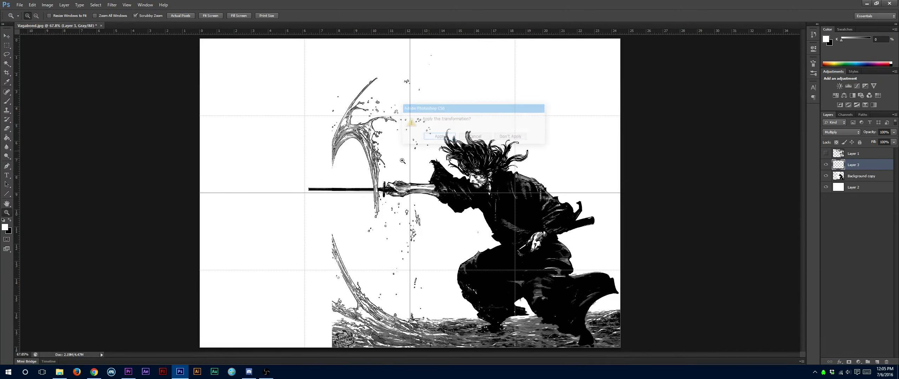
Warp the copied blade piece by pulling its two left corners outward and together into a tapered sword tip, and apply the transformation
drag(307, 176, 339, 220)
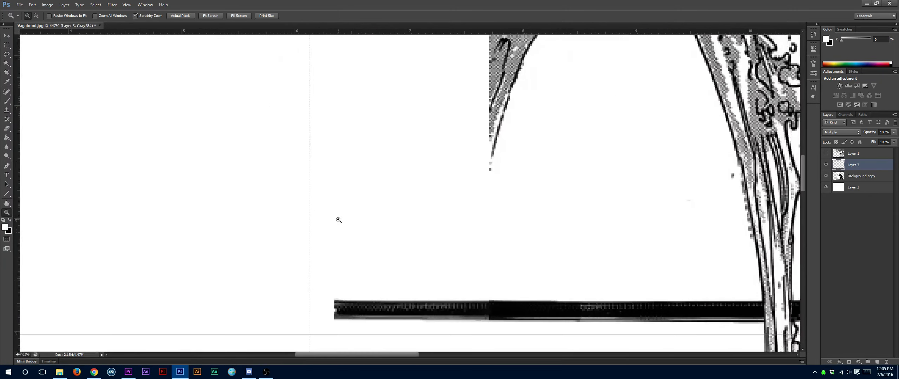
click(48, 5)
mouse_move(32, 5)
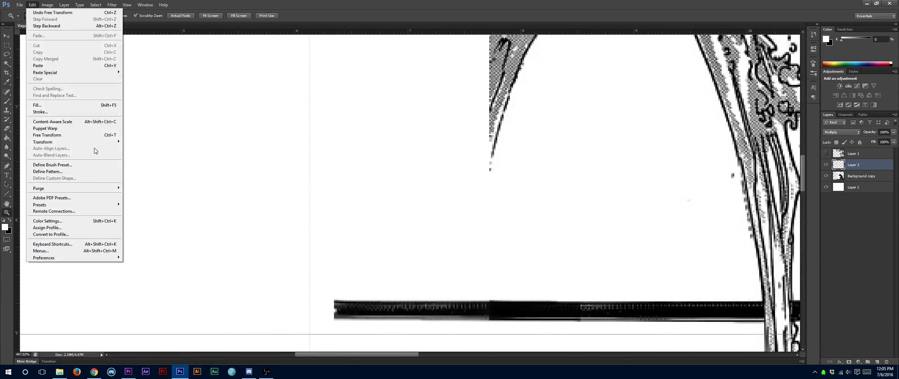
mouse_move(105, 145)
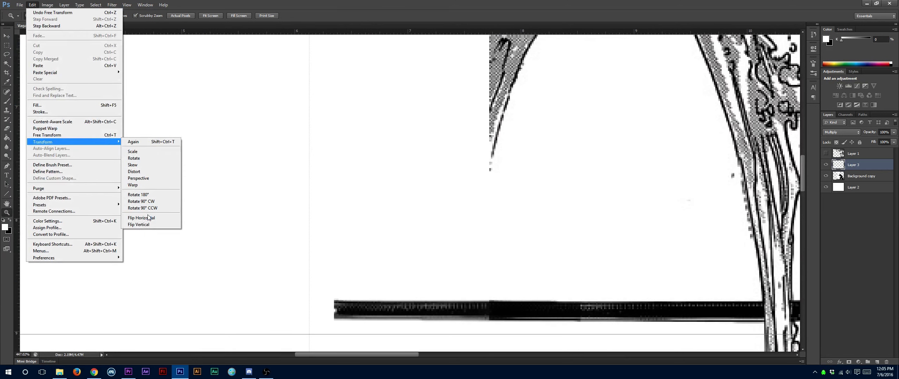
click(155, 185)
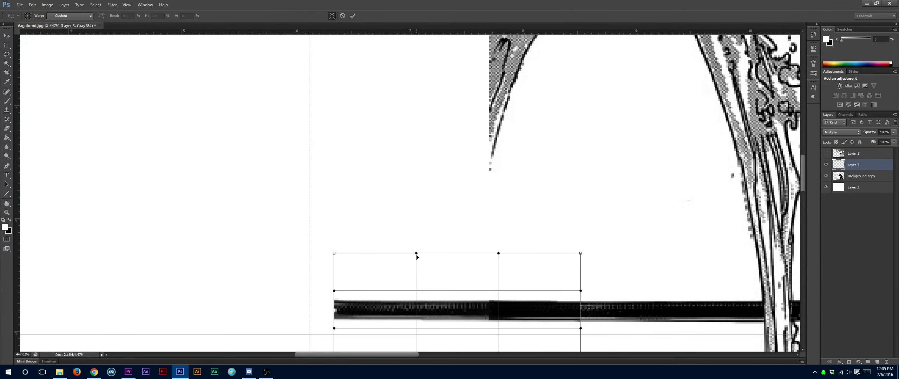
mouse_move(417, 257)
mouse_down()
mouse_move(379, 267)
mouse_move(415, 250)
mouse_up()
drag(334, 253, 264, 246)
scroll(330, 220, down, 5)
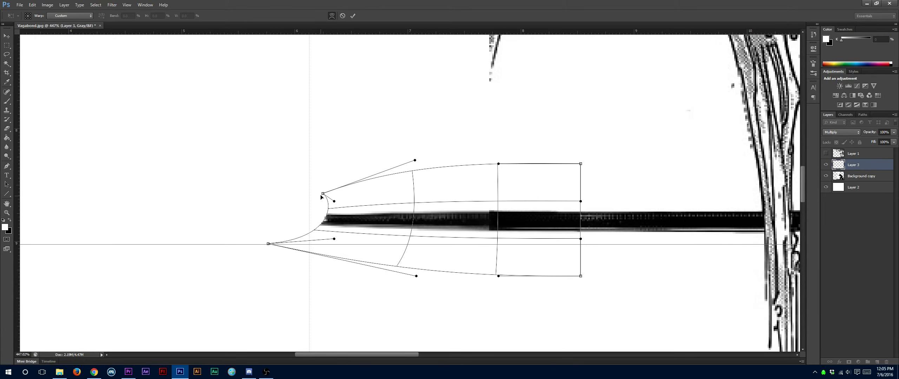
drag(320, 196, 212, 206)
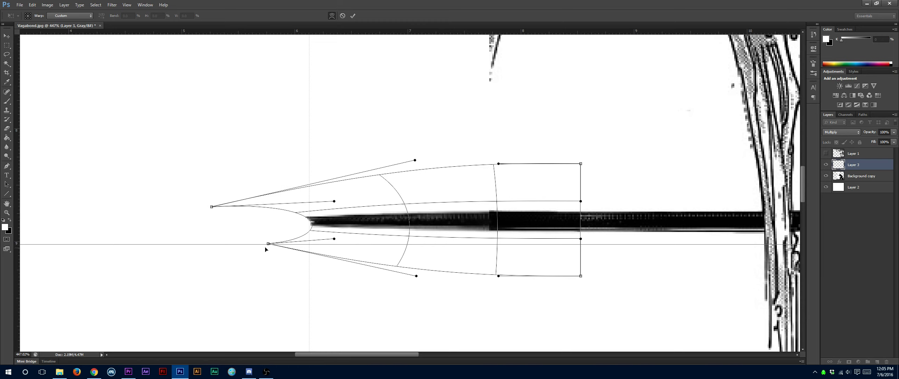
drag(266, 248, 151, 213)
key(h)
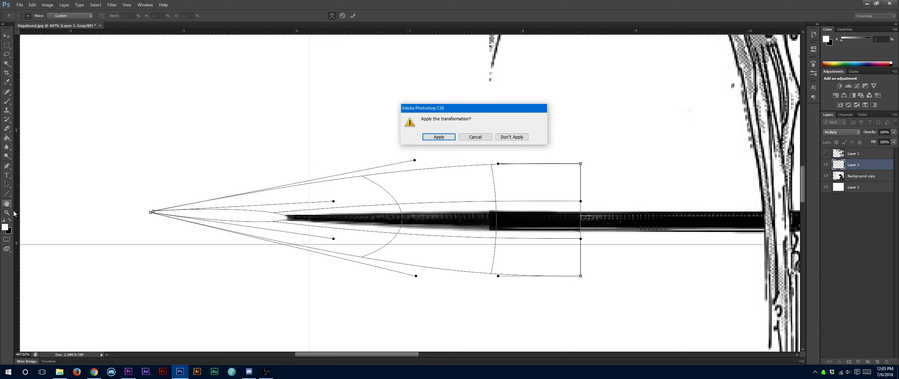
key(Return)
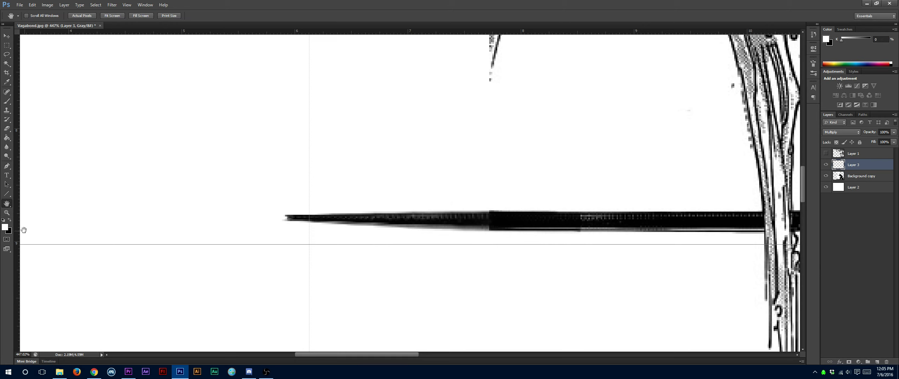
click(8, 214)
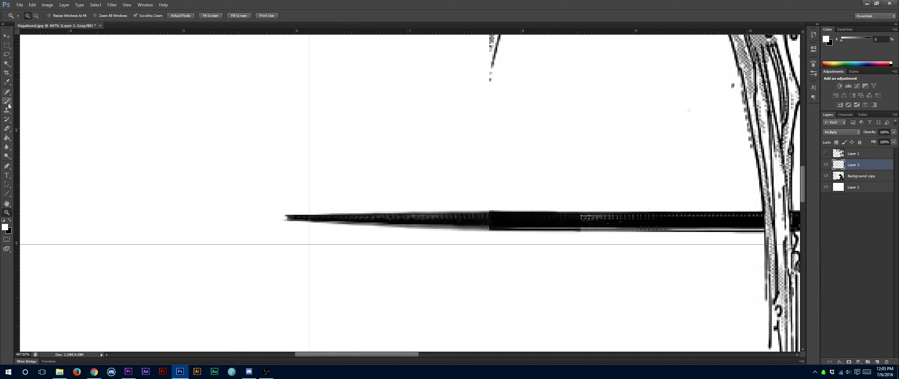
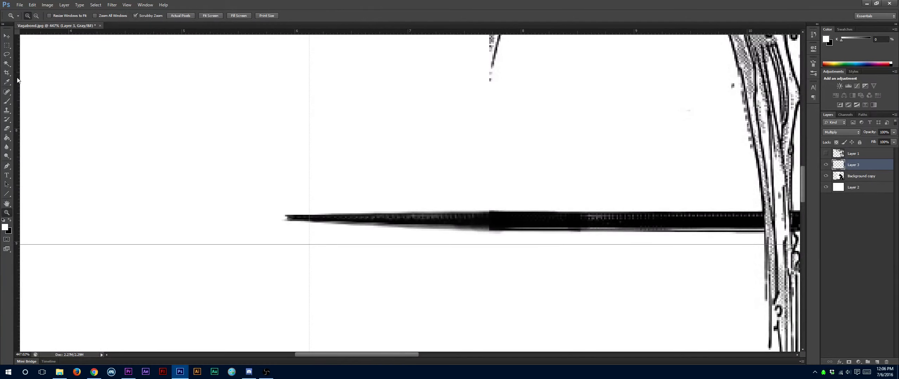
Brush white highlight strokes along the lower edge of the tapered sword extension and merge that layer into Background copy
click(8, 102)
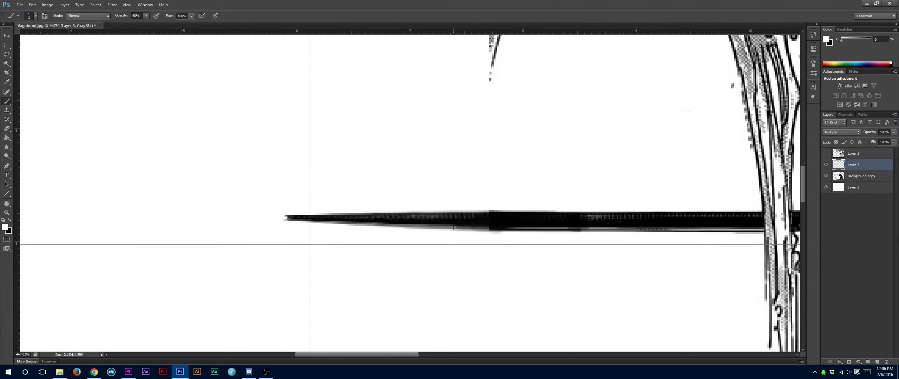
drag(453, 227, 505, 235)
key(Delete)
drag(468, 223, 614, 228)
drag(436, 227, 458, 226)
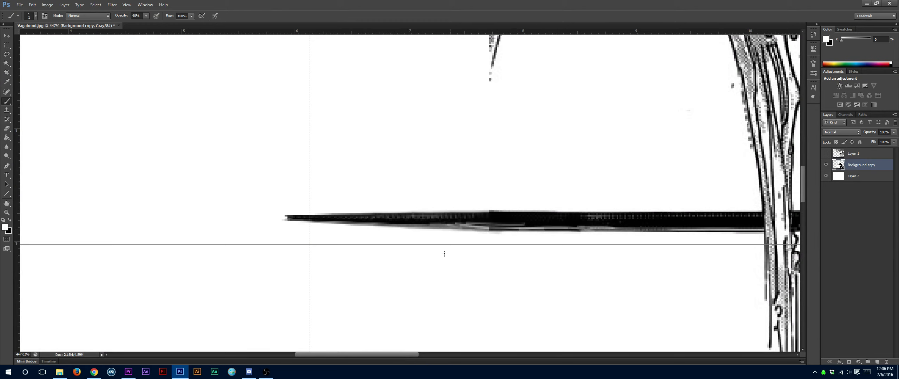
Review the whole page and check the recording status in Open Broadcaster Software
click(6, 212)
click(67, 215)
right_click(83, 220)
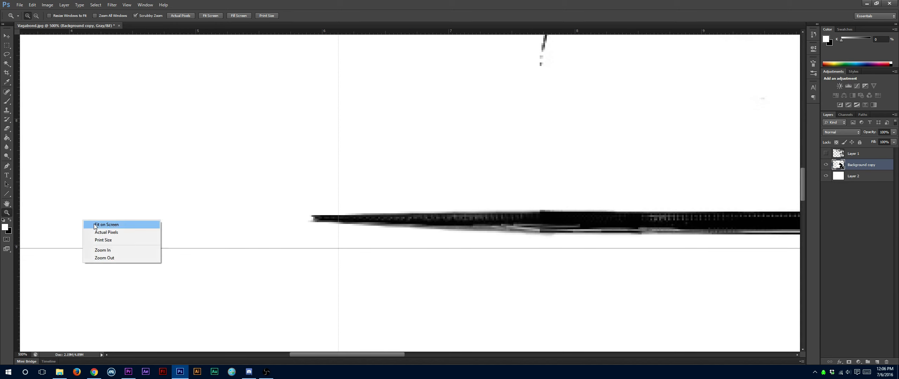
click(89, 225)
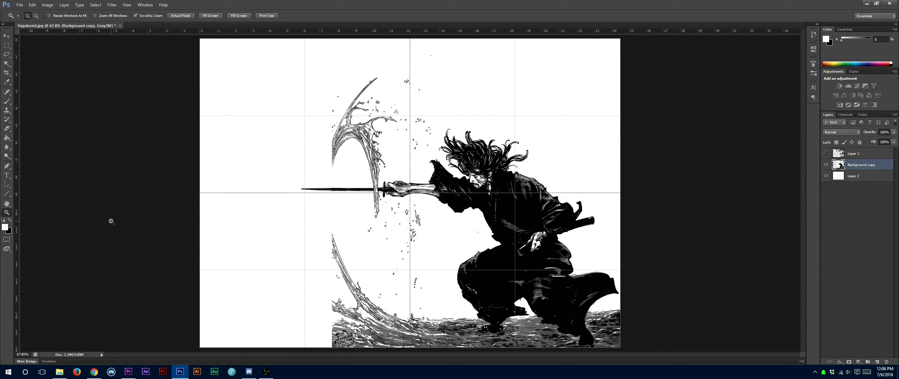
key(l)
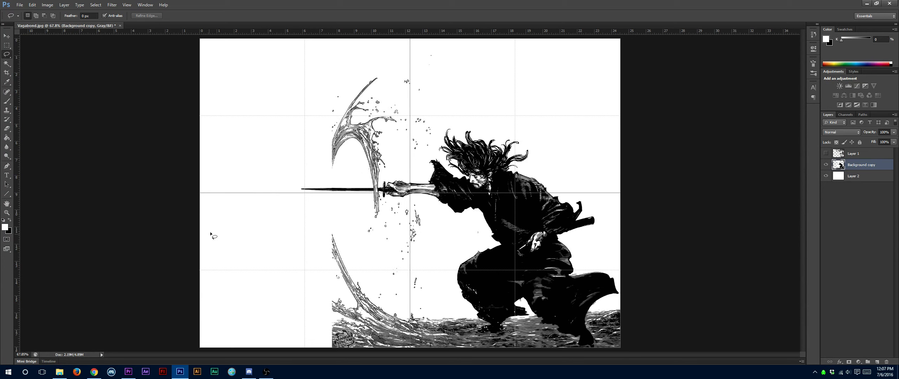
click(266, 372)
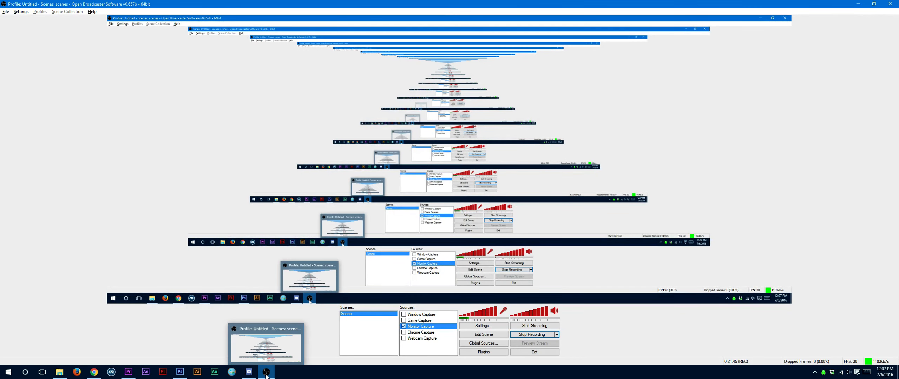
click(266, 375)
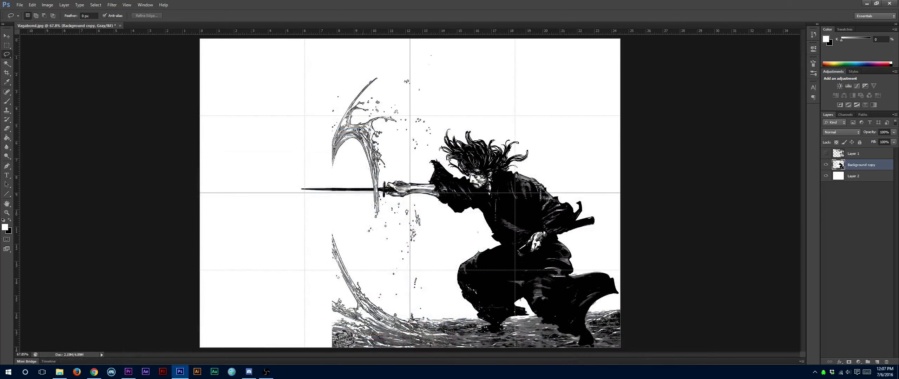
Lasso the water splash arc crossing the sword, cut it out of Background copy and clear the selection
mouse_move(312, 155)
mouse_down()
mouse_move(363, 66)
mouse_move(394, 70)
mouse_move(386, 94)
mouse_move(404, 112)
mouse_move(385, 173)
mouse_up()
mouse_move(381, 205)
mouse_down()
mouse_move(371, 228)
mouse_move(370, 208)
mouse_up()
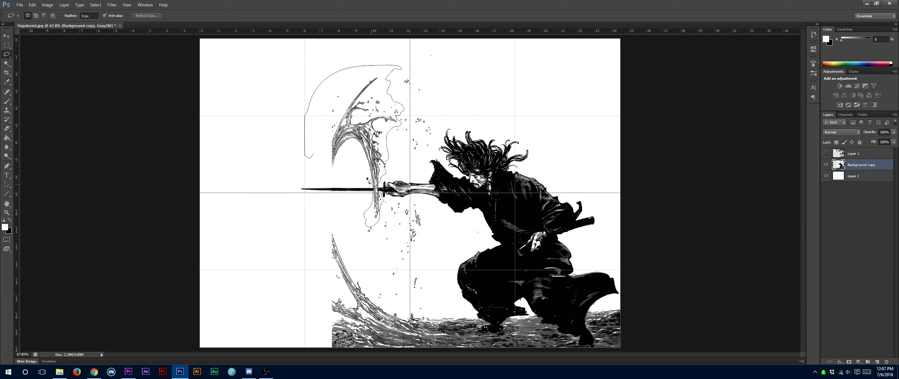
drag(367, 178, 335, 177)
key(Delete)
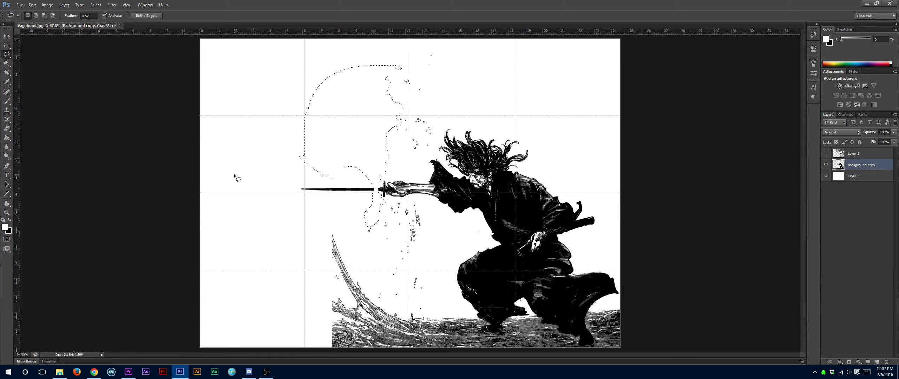
key(ctrl+d)
Select the detached blade with a rectangular marquee, move it 21 px right to close the gap at the handle, and deselect
click(6, 213)
drag(390, 199, 390, 199)
click(7, 54)
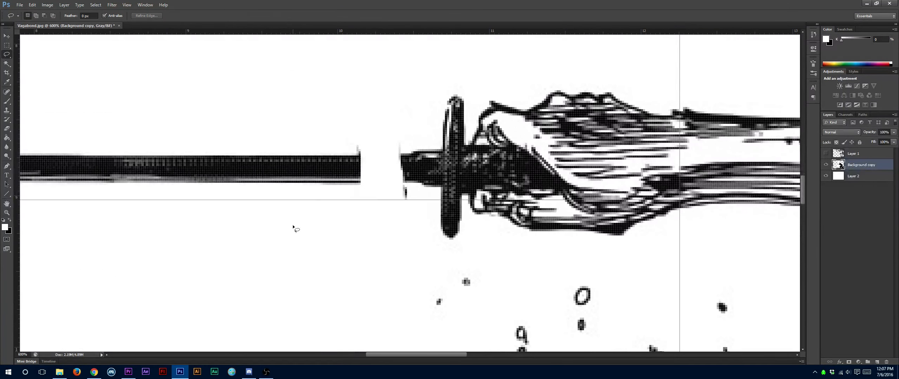
drag(374, 354, 311, 356)
click(6, 44)
drag(43, 107, 720, 223)
drag(417, 353, 437, 354)
click(7, 35)
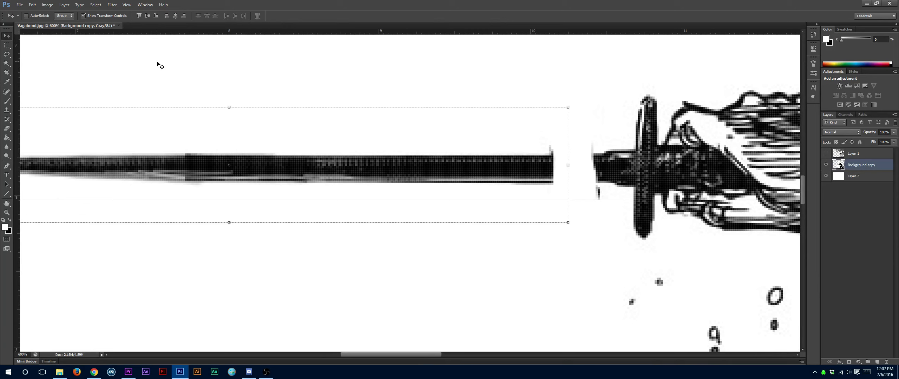
key(shift+Right)
key(shift+Right)
key(Right)
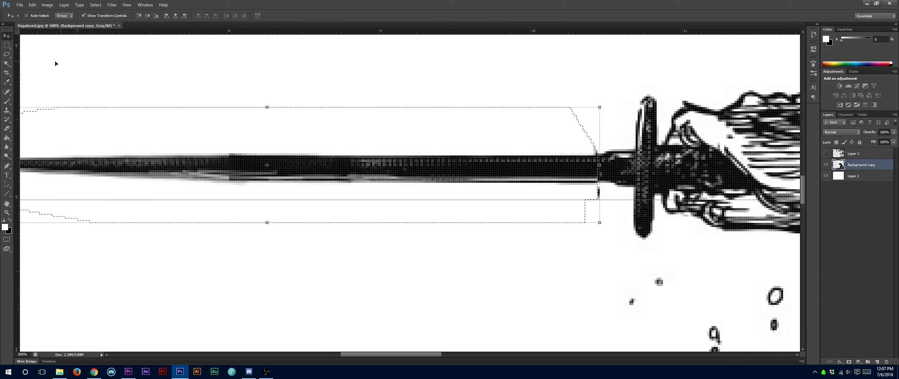
key(m)
key(ctrl+d)
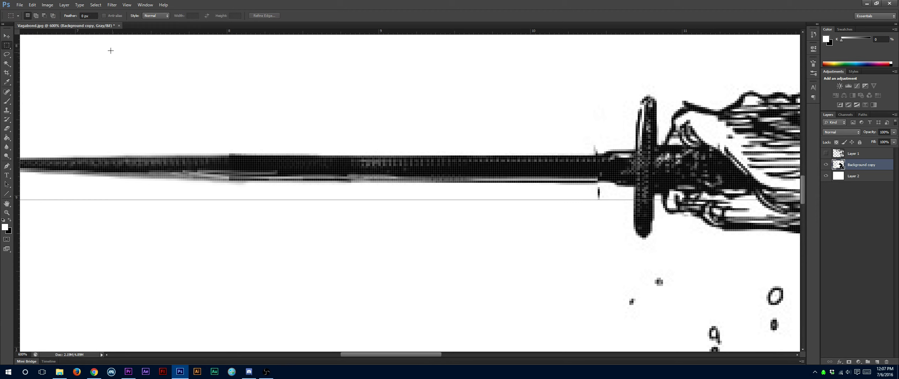
Lasso the stray marks above and below the blade's join with the handle, remove them and clear the selection
click(7, 54)
mouse_move(590, 138)
mouse_down()
mouse_move(599, 152)
mouse_move(592, 144)
mouse_up()
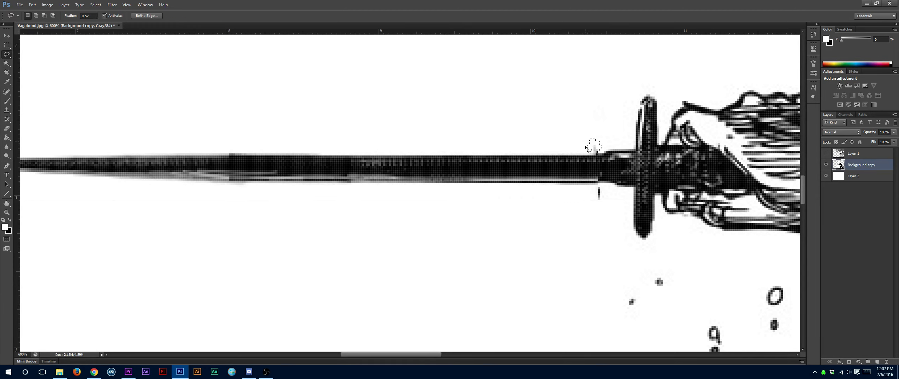
mouse_move(593, 195)
mouse_down()
mouse_move(599, 189)
mouse_move(590, 210)
mouse_up()
key(Delete)
key(ctrl+d)
Set the brush opacity to 100% and continue the blade's white edge line across the join toward the sword guard
click(7, 102)
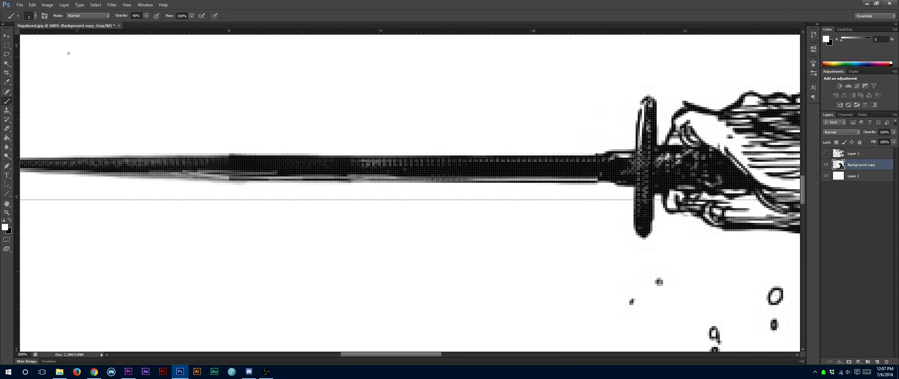
click(146, 17)
drag(146, 24, 196, 28)
click(93, 5)
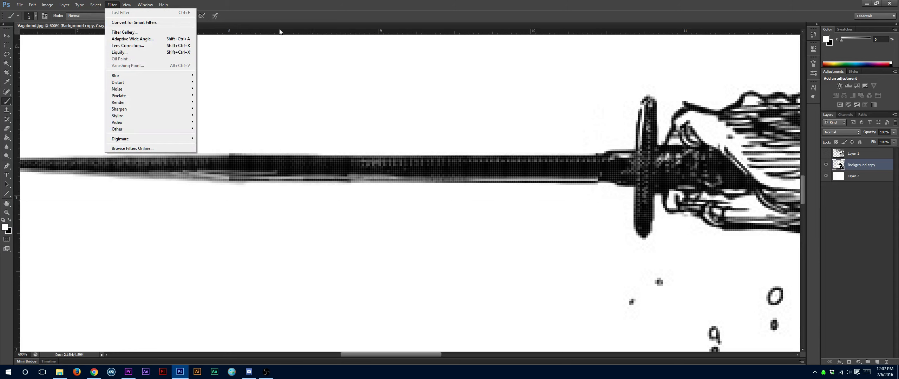
click(305, 14)
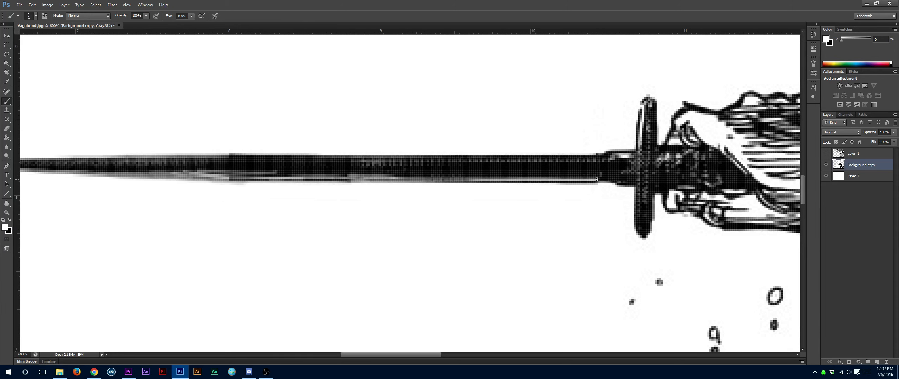
drag(596, 179, 615, 180)
Lasso the lower water arc rising from the ground, remove it from Background copy and clear the selection
key(z)
right_click(321, 212)
click(337, 217)
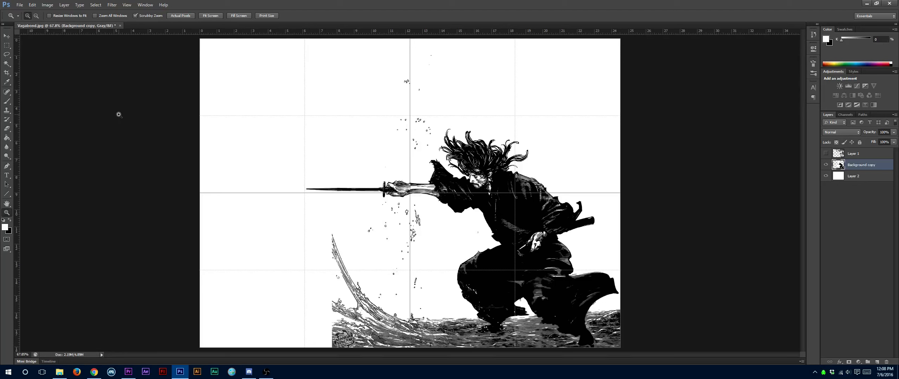
click(7, 46)
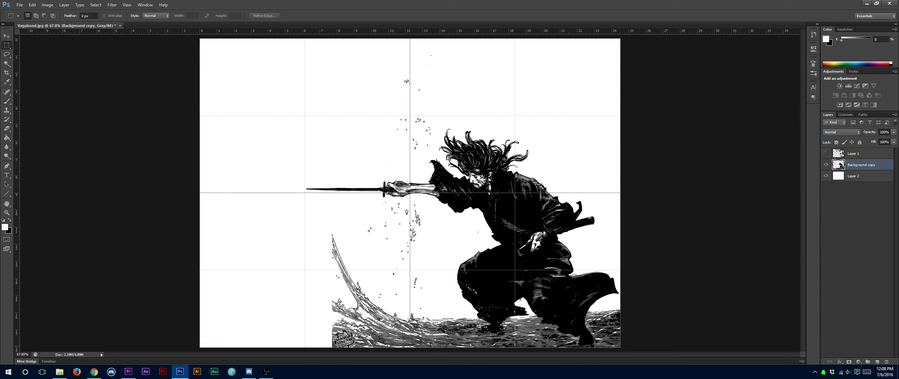
click(6, 54)
mouse_move(304, 217)
mouse_down()
mouse_move(419, 315)
mouse_move(414, 326)
mouse_move(389, 323)
mouse_move(281, 295)
mouse_move(455, 315)
mouse_move(473, 337)
mouse_move(351, 353)
mouse_move(142, 312)
mouse_up()
key(Delete)
key(ctrl+d)
Copy the lassoed strip of ground water onto a new layer and shift it over the page's blank lower-left area
key(ctrl+c)
key(ctrl+v)
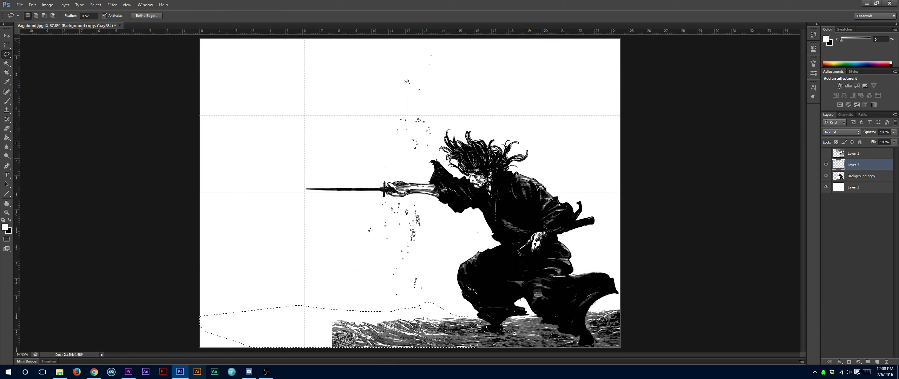
click(6, 36)
drag(373, 344, 323, 346)
Stretch the copied water to about 122% width past the page's left edge, nudge it up slightly and apply the transformation
key(ctrl+t)
drag(215, 330, 183, 332)
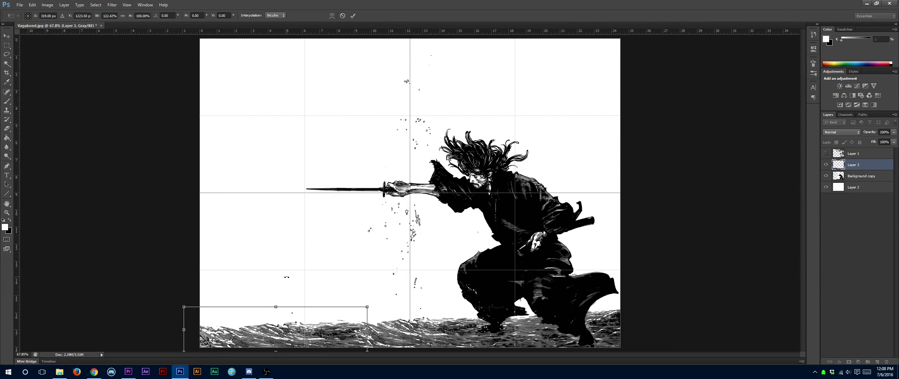
key(Up)
key(Up)
key(Up)
key(Return)
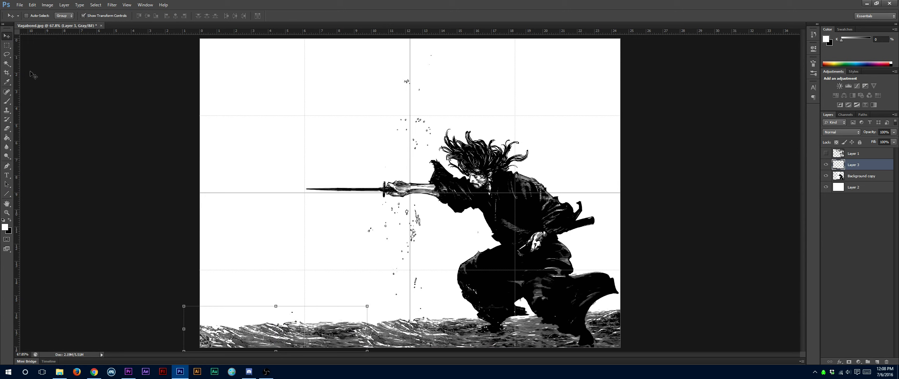
key(m)
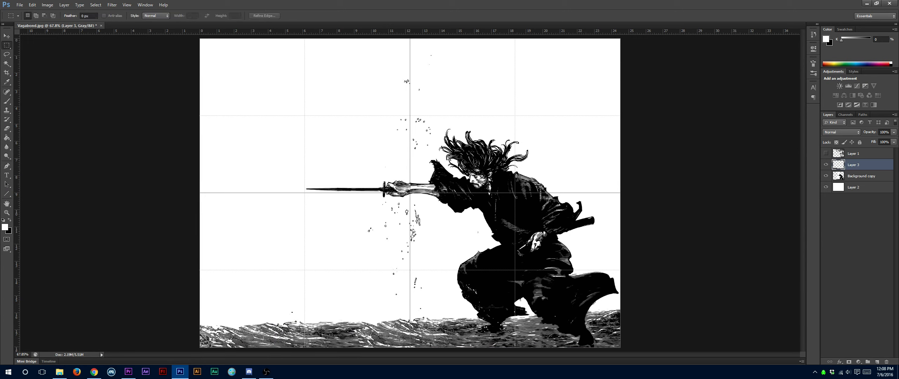
key(b)
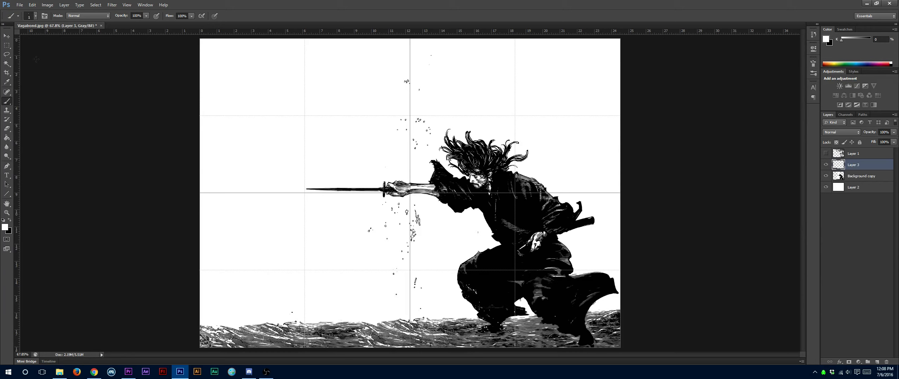
click(7, 54)
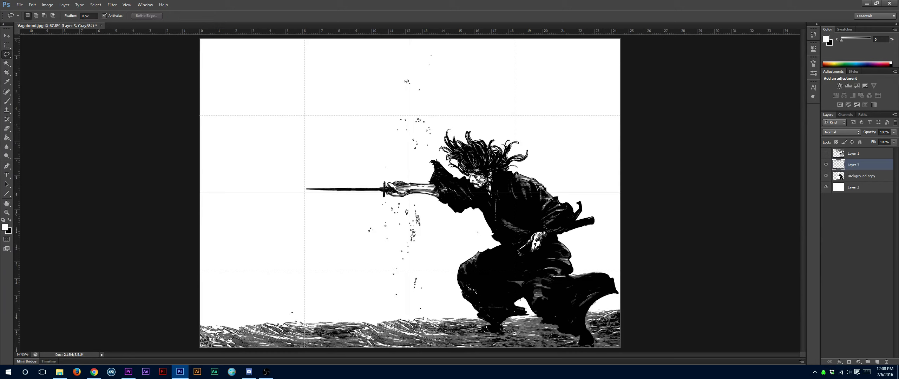
mouse_move(346, 343)
mouse_down()
mouse_move(375, 346)
mouse_move(344, 326)
mouse_up()
click(142, 228)
drag(369, 327, 340, 349)
click(133, 322)
key(Return)
Merge the copied water layer into Background copy and remove the lassoed water droplets below the sword
mouse_move(366, 53)
mouse_down()
mouse_move(454, 65)
mouse_move(432, 152)
mouse_move(391, 178)
mouse_up()
mouse_move(353, 219)
mouse_down()
mouse_move(404, 201)
mouse_move(438, 215)
mouse_move(430, 309)
mouse_move(370, 310)
mouse_move(327, 277)
mouse_up()
key(ctrl+e)
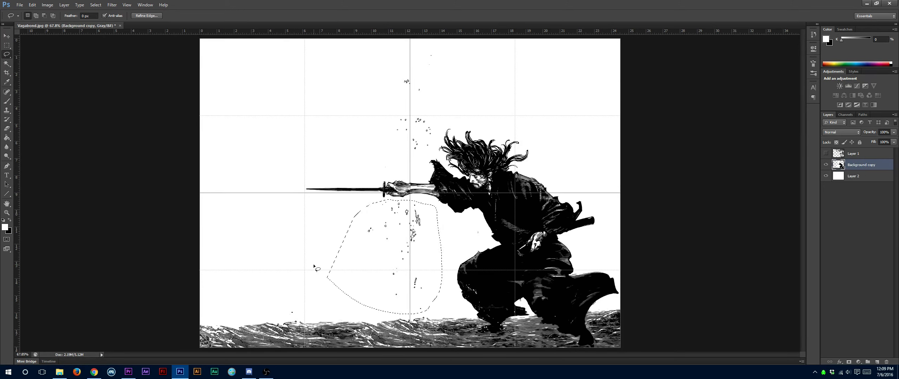
key(Delete)
Lasso and remove the droplets above the sword and the stray specks over the water and beside the robe, then deselect
mouse_move(371, 60)
mouse_down()
mouse_move(450, 72)
mouse_move(433, 131)
mouse_move(419, 164)
mouse_move(351, 119)
mouse_up()
key(Delete)
drag(281, 291, 281, 319)
key(Delete)
key(ctrl+d)
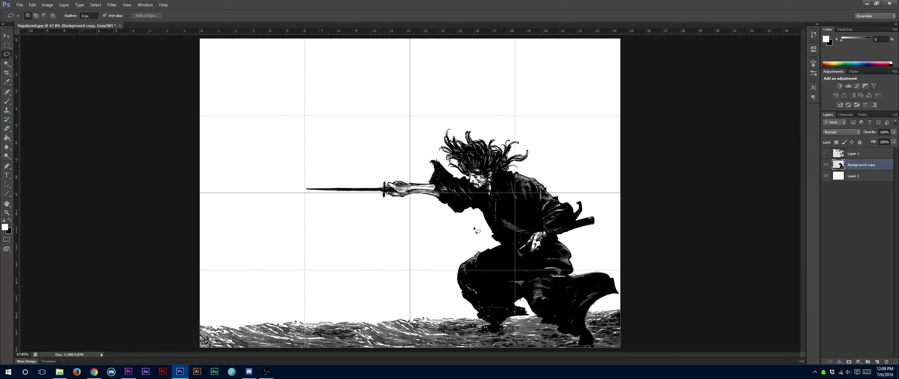
mouse_move(478, 229)
mouse_down()
mouse_move(484, 237)
mouse_move(468, 239)
mouse_up()
key(ctrl+d)
Widen the canvas to 1920 pixels, keeping the centre anchor
click(47, 5)
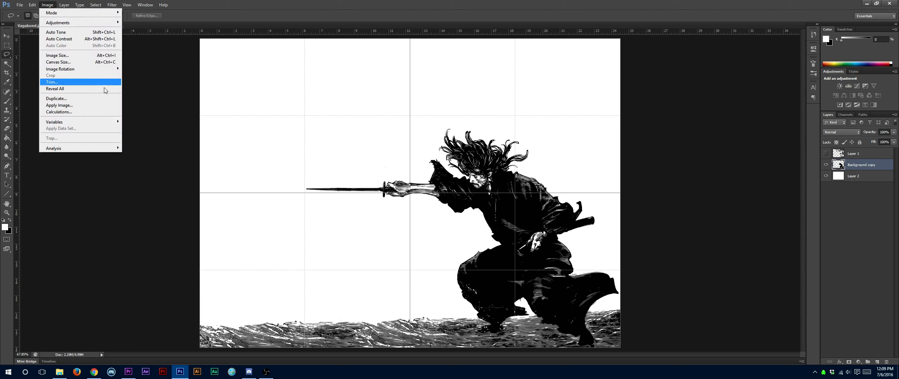
click(94, 62)
click(462, 131)
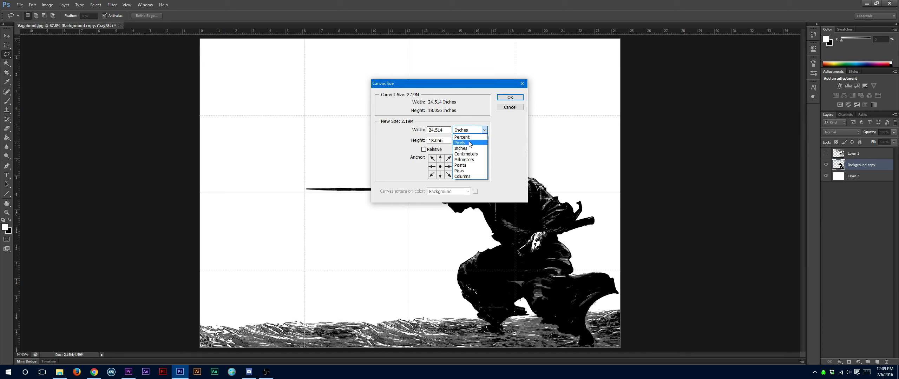
click(469, 143)
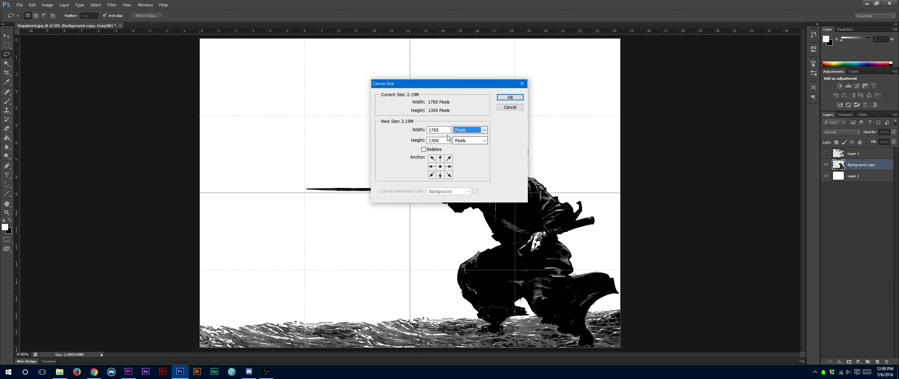
double_click(426, 132)
text(1920)
key(Return)
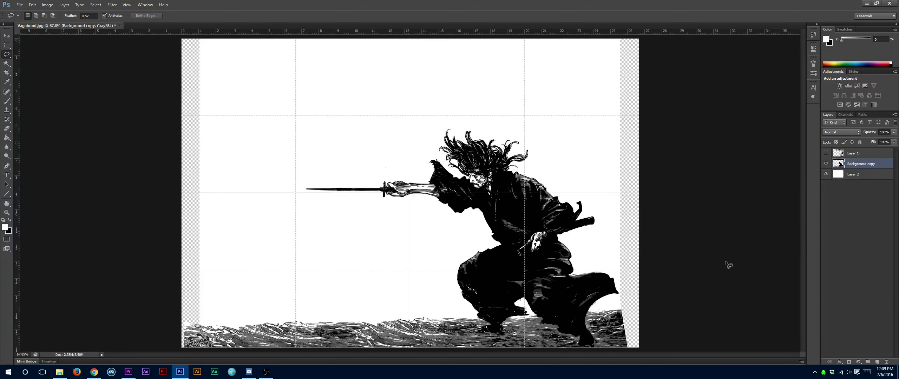
Shift the Background copy artwork about 80 px to the right on the widened canvas
click(7, 36)
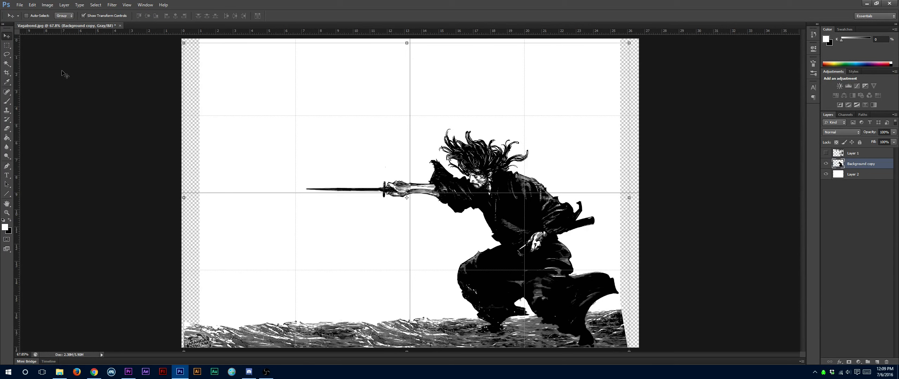
key(shift+Right)
key(shift+Right)
key(shift+Right)
key(shift+Right)
key(shift+Right)
key(shift+Right)
key(shift+Right)
key(shift+Left)
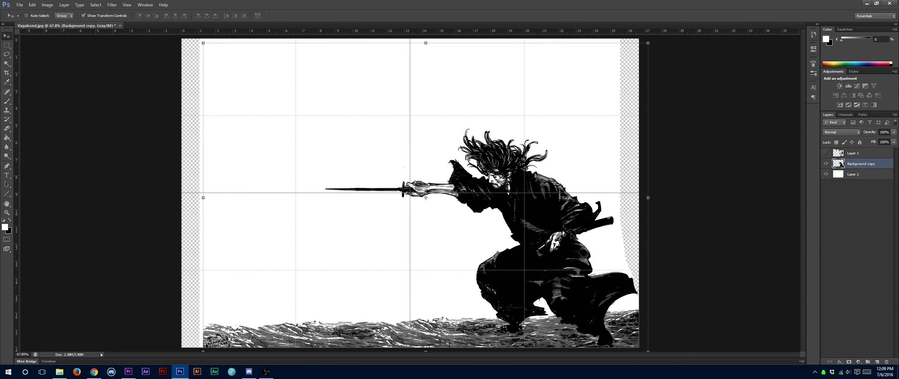
Fill the transparent strips on both sides of Layer 2 with white and make Background copy the active layer
click(859, 177)
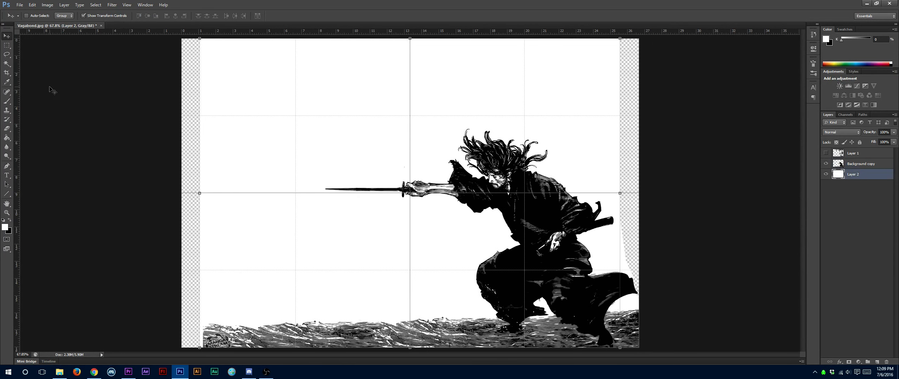
click(6, 138)
click(199, 221)
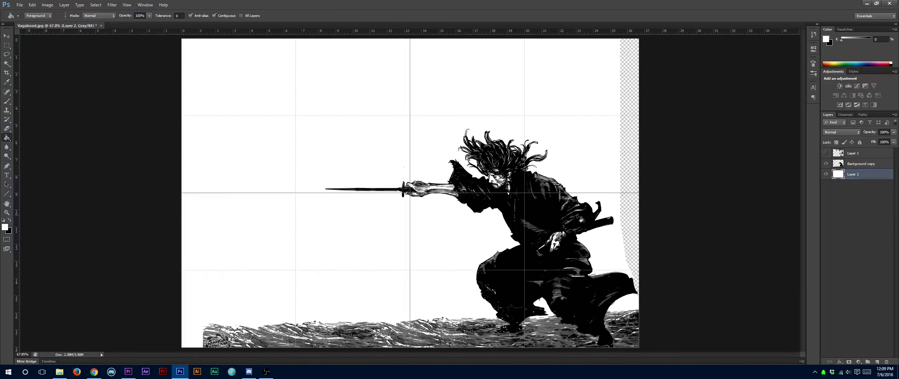
click(636, 190)
click(853, 160)
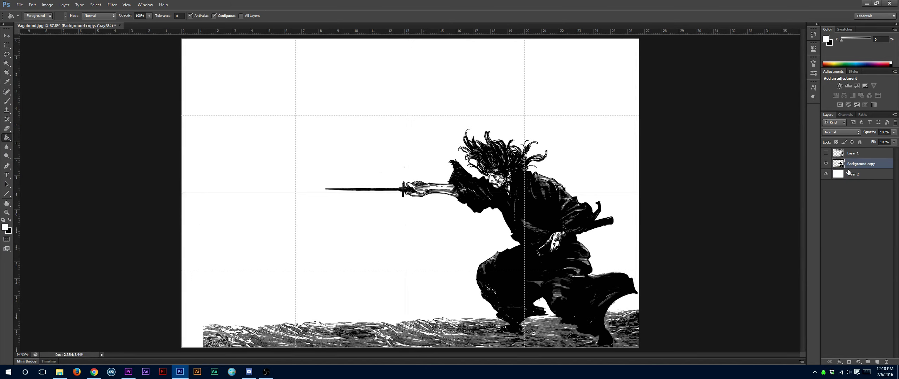
Try to shift a rectangular selection of the ground's left end further left, and undo the move
click(6, 45)
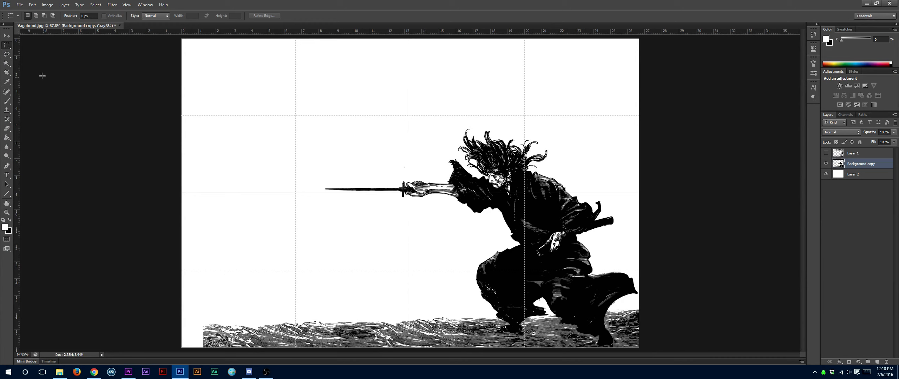
drag(169, 318, 315, 360)
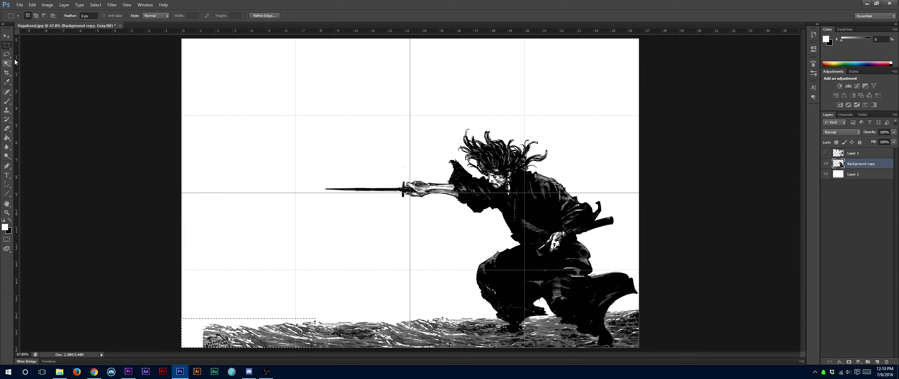
click(7, 36)
drag(175, 337, 59, 326)
key(ctrl+z)
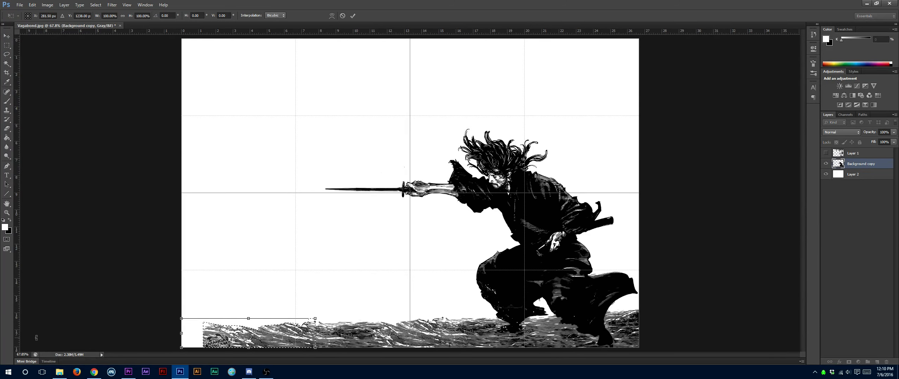
Copy a rectangular stretch of ground to a new layer and slide it left to cover the blank lower-left corner
click(7, 45)
key(Return)
drag(256, 311, 424, 351)
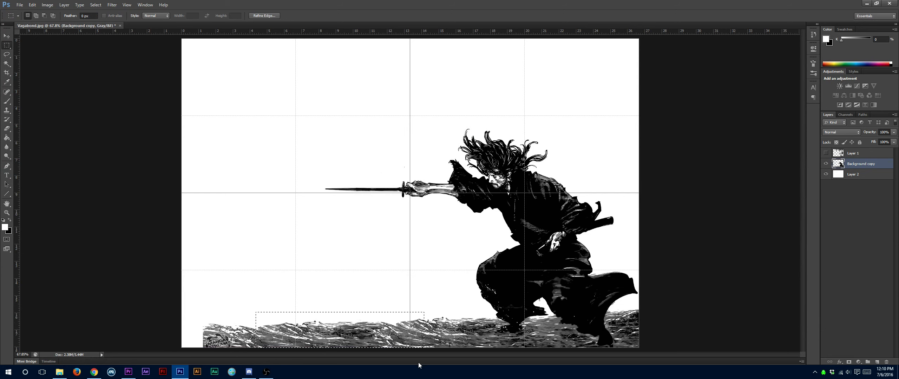
key(ctrl+j)
click(7, 36)
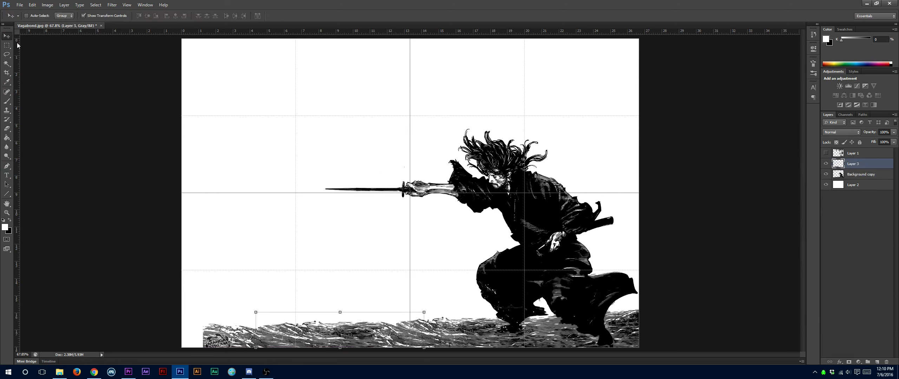
drag(315, 331, 115, 331)
drag(211, 330, 221, 330)
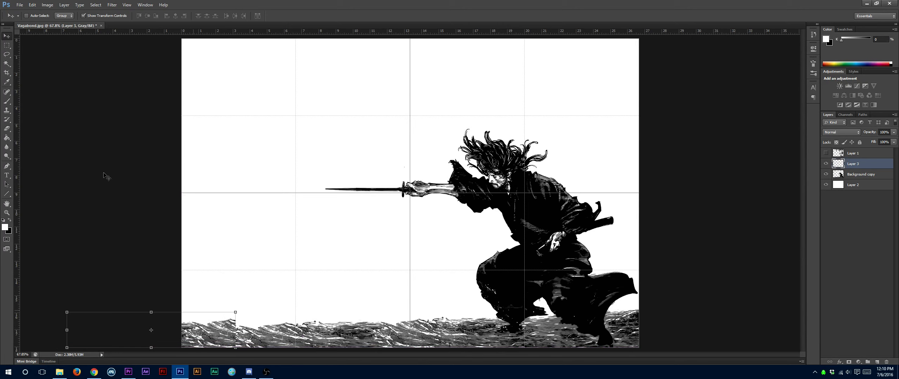
Lasso and delete the hard right edge of the copied ground patch to blend it into the original ground
click(7, 45)
click(7, 54)
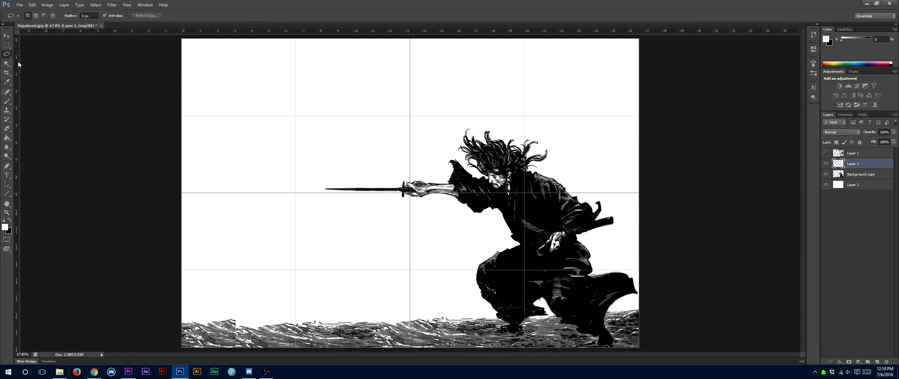
mouse_move(216, 314)
mouse_down()
mouse_move(225, 318)
mouse_move(219, 326)
mouse_move(226, 315)
mouse_up()
key(Delete)
click(167, 287)
key(Delete)
click(247, 341)
mouse_move(248, 344)
mouse_down()
mouse_move(233, 334)
mouse_move(223, 301)
mouse_move(235, 346)
mouse_up()
key(Delete)
click(223, 302)
key(Delete)
click(230, 309)
Trim the leftover seam pieces of the ground patch with the Lasso and merge its layer into Background copy
drag(237, 347, 233, 352)
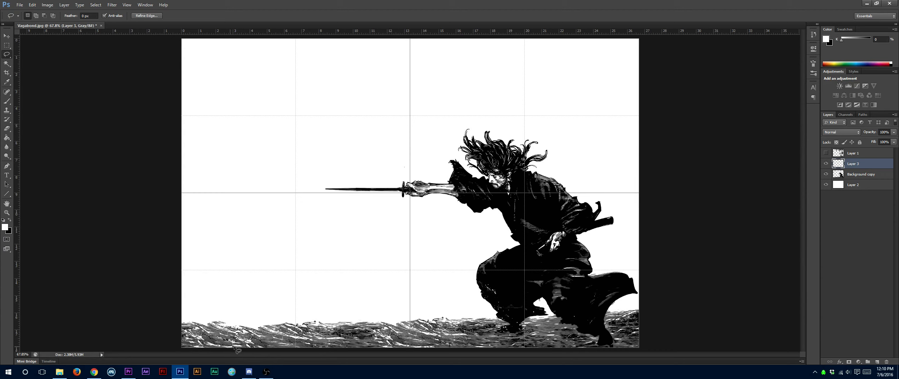
click(212, 348)
key(Return)
drag(235, 347, 237, 345)
key(Delete)
click(260, 297)
drag(236, 332, 231, 327)
key(Delete)
click(247, 311)
key(Delete)
click(225, 310)
key(ctrl+e)
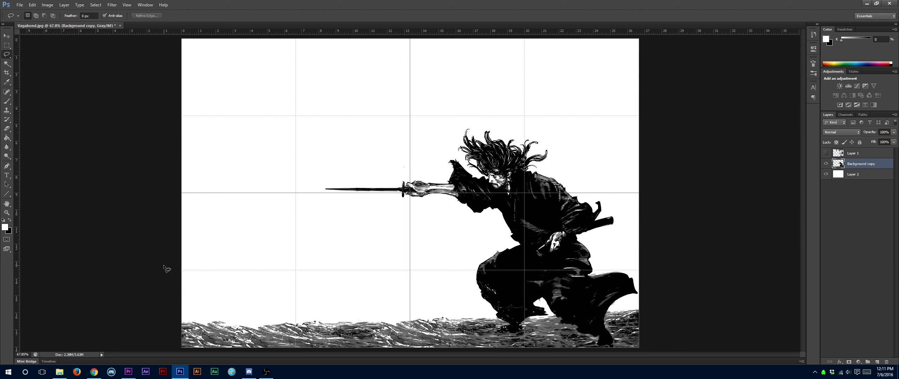
Try reducing the canvas height to 1080 pixels with the bottom-centre anchor, and undo it
click(47, 5)
click(70, 63)
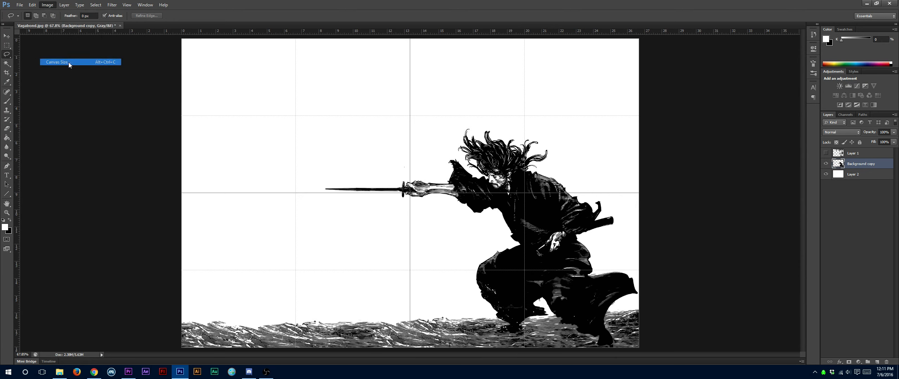
click(470, 130)
click(471, 144)
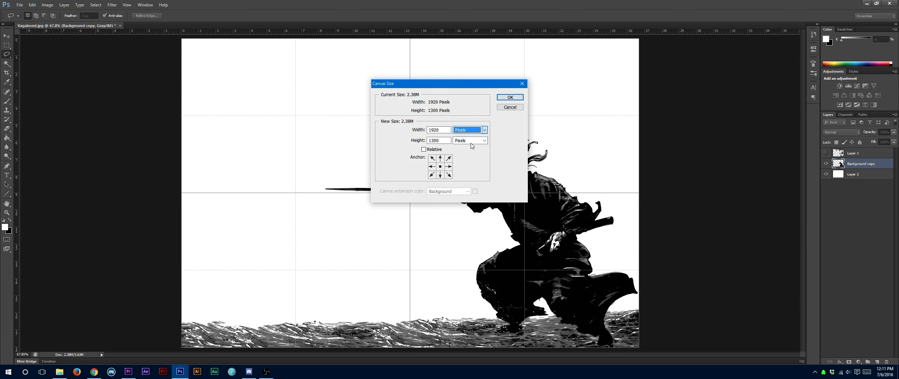
click(440, 175)
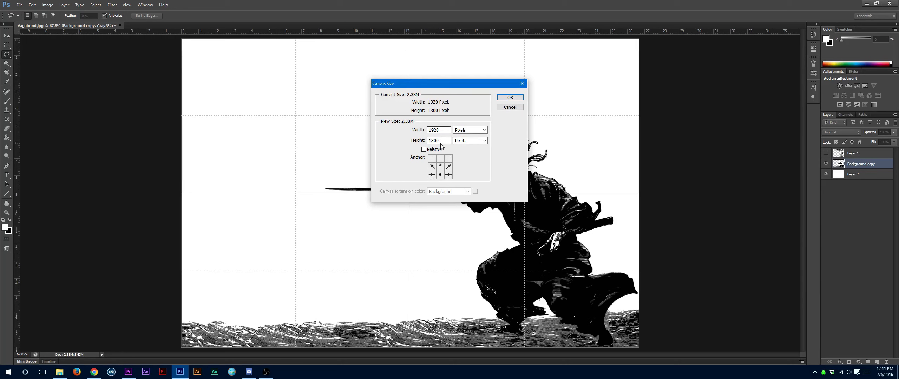
double_click(437, 140)
text(1080)
key(Return)
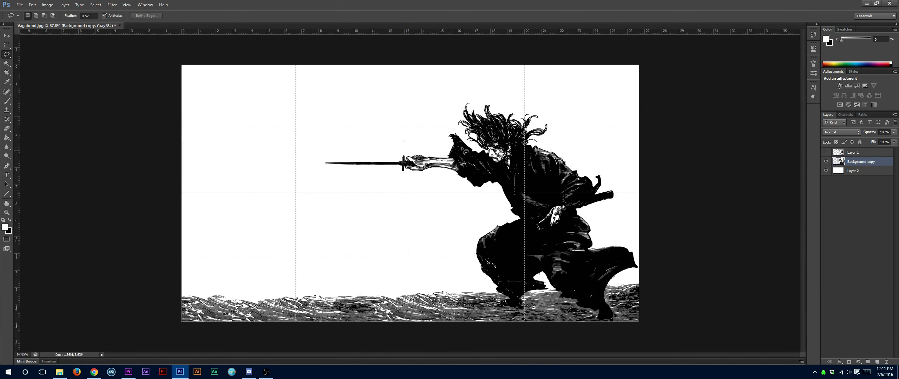
key(ctrl+z)
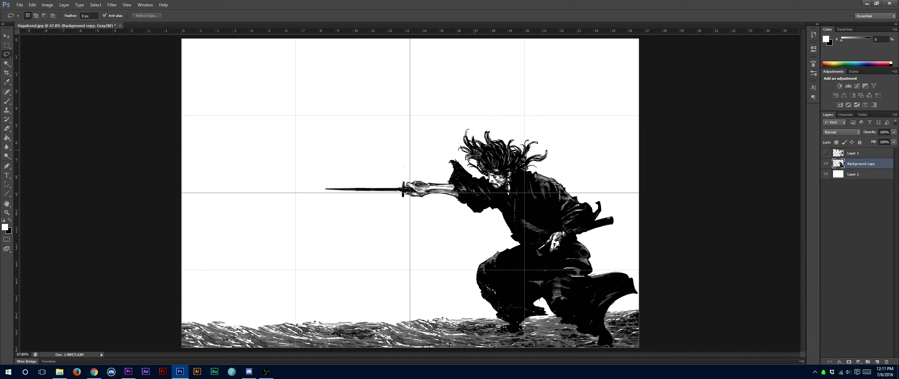
Try reducing the canvas height to 1080 pixels with the centre anchor, and undo the crop
click(32, 5)
mouse_move(47, 5)
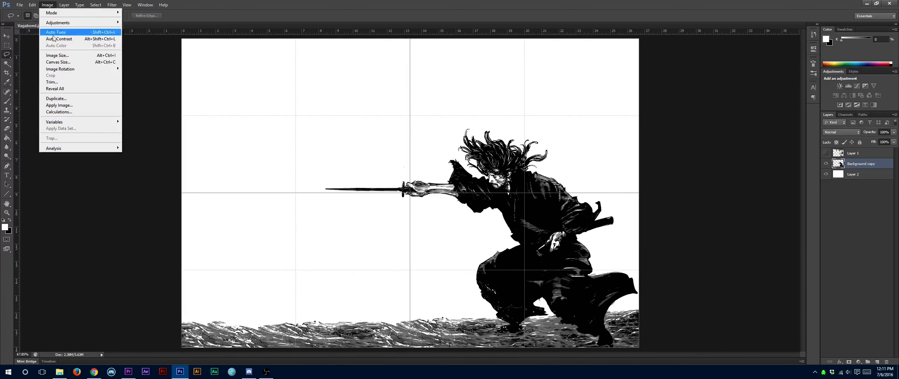
click(66, 62)
click(469, 130)
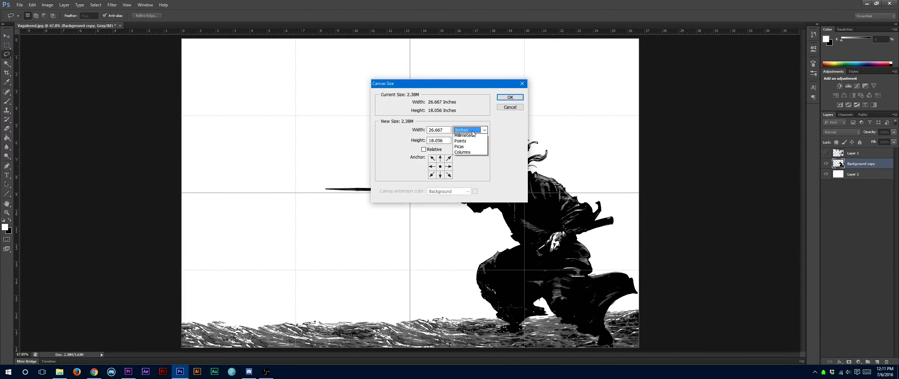
click(470, 143)
double_click(435, 140)
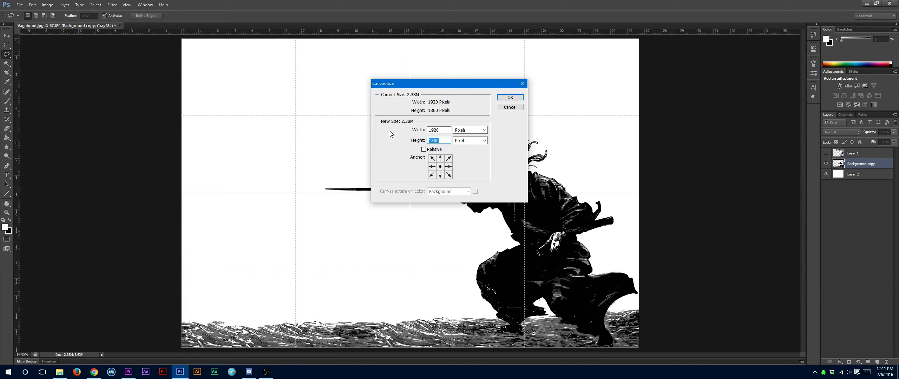
text(1080)
key(Return)
key(Return)
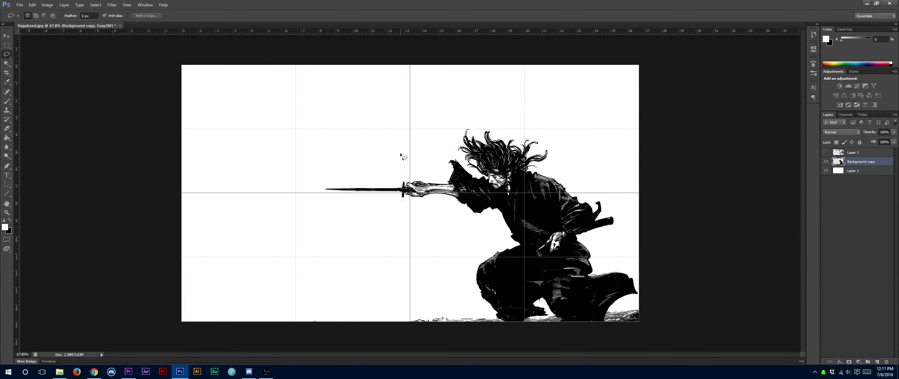
key(ctrl+z)
Reduce the canvas height to 1080 pixels with the bottom-centre anchor, accepting the clipping
click(46, 4)
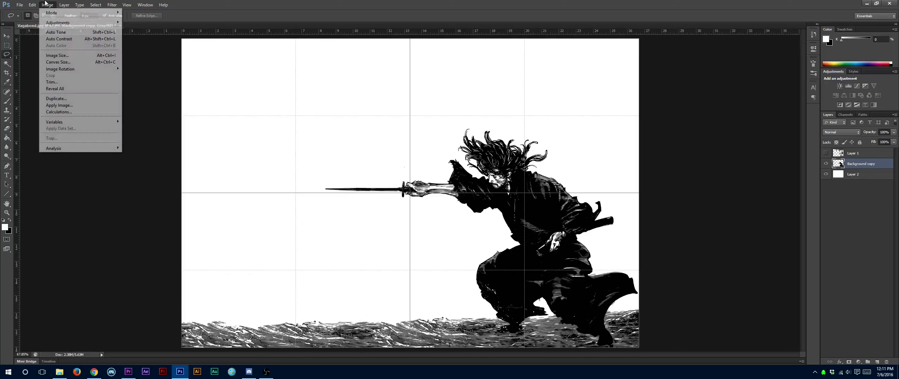
click(58, 62)
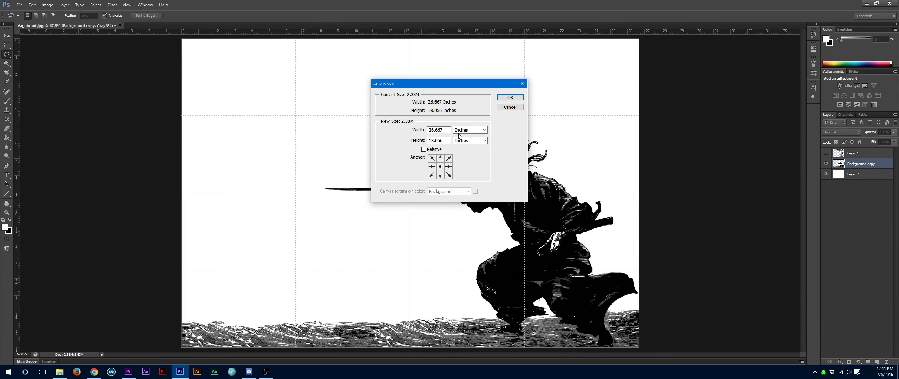
click(459, 131)
click(463, 131)
click(464, 130)
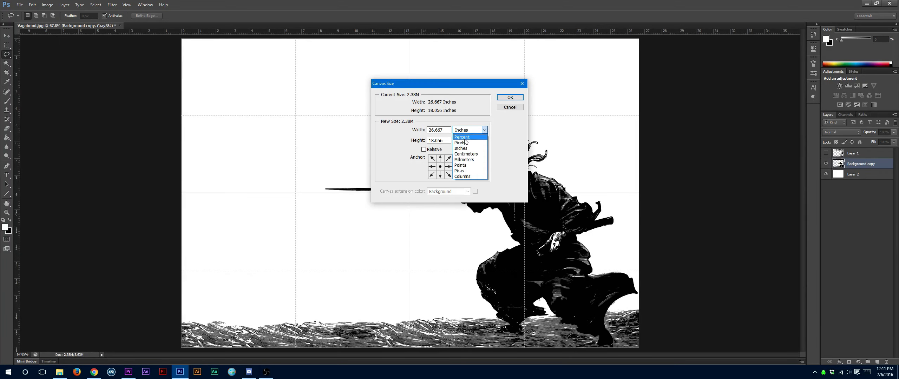
click(465, 141)
key(Tab)
text(1080)
click(440, 175)
click(510, 97)
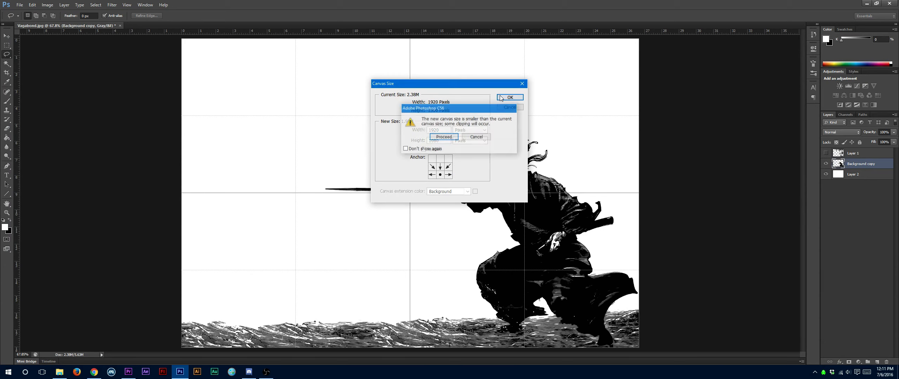
key(Return)
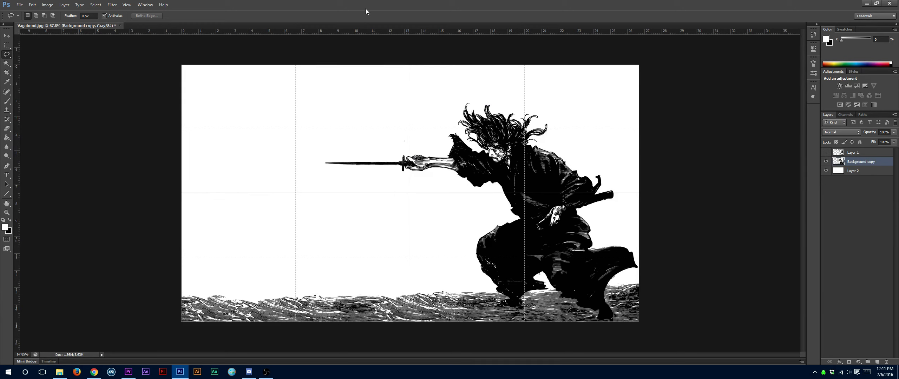
Save a copy of the image in PNG format with the file name 001 in the vlog2 folder
click(19, 5)
click(52, 89)
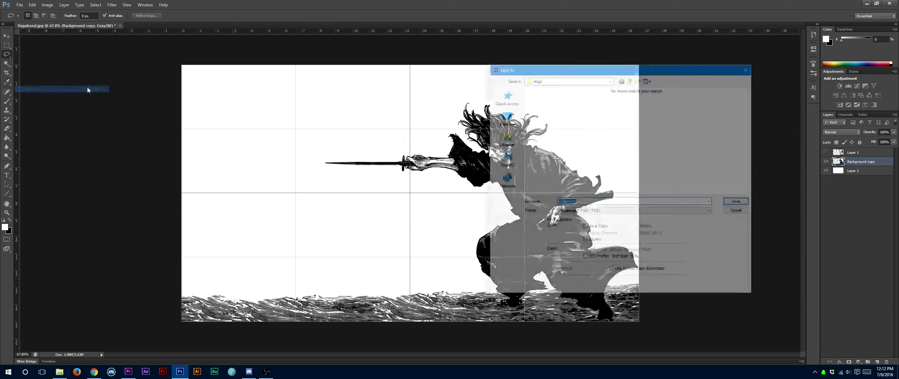
click(599, 212)
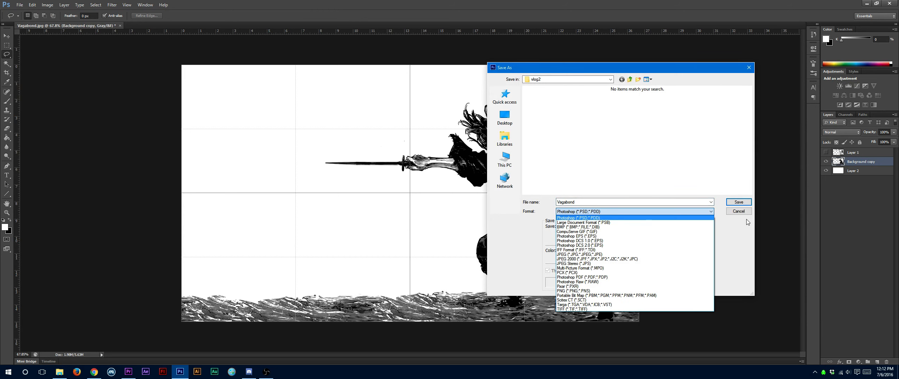
click(575, 291)
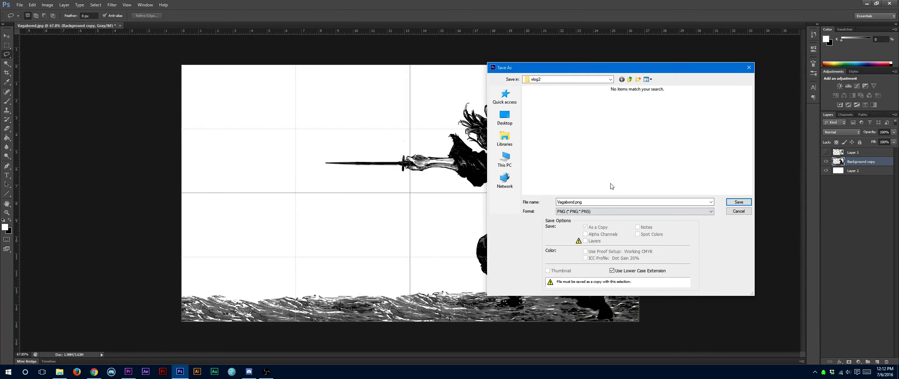
double_click(619, 201)
text(V)
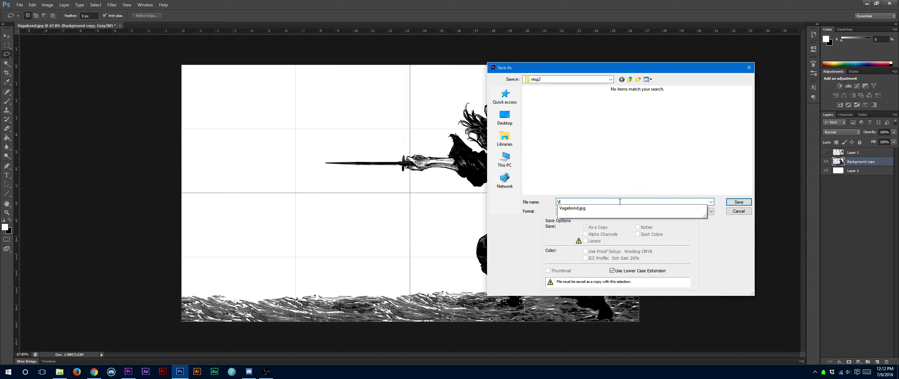
key(BackSpace)
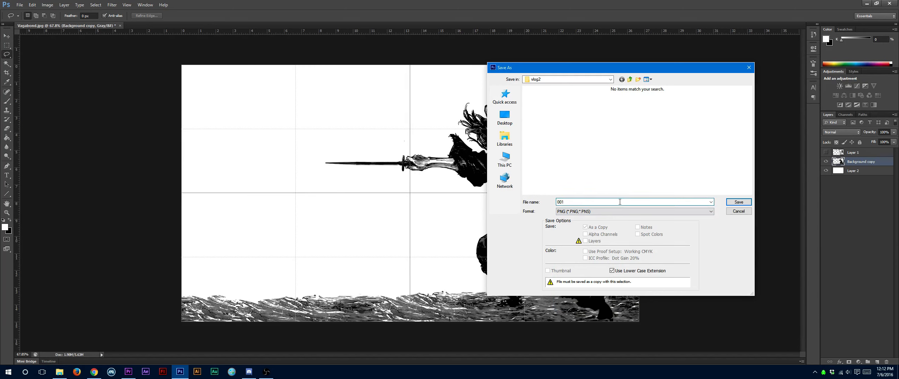
key(Return)
key(Return)
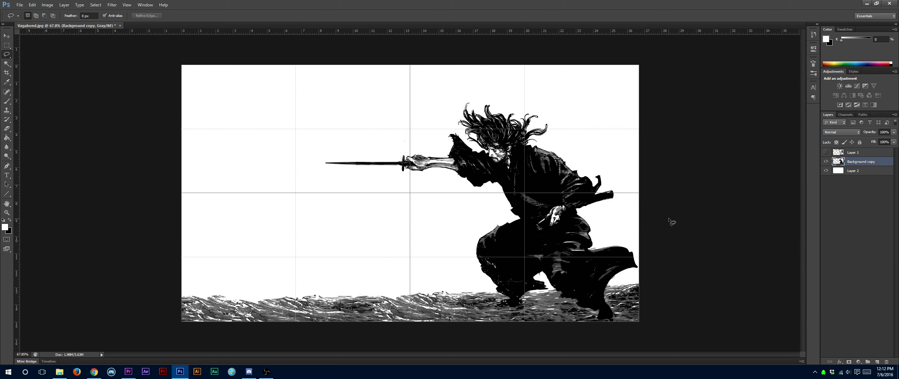
Switch to the Manga Demonstration project in Adobe Premiere Pro
click(266, 372)
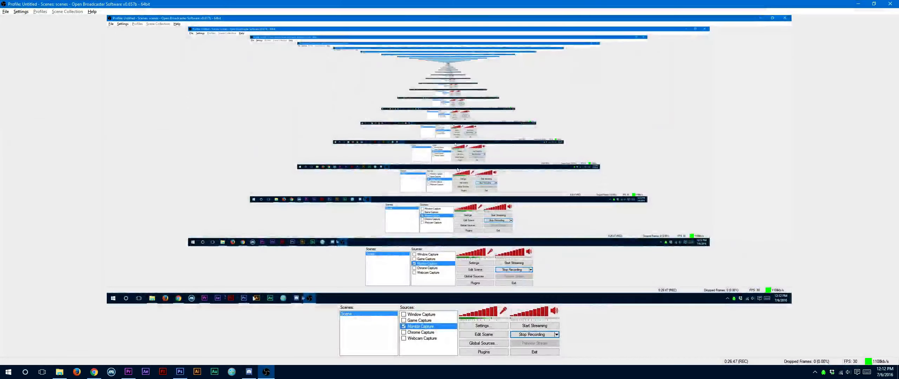
click(266, 371)
click(93, 371)
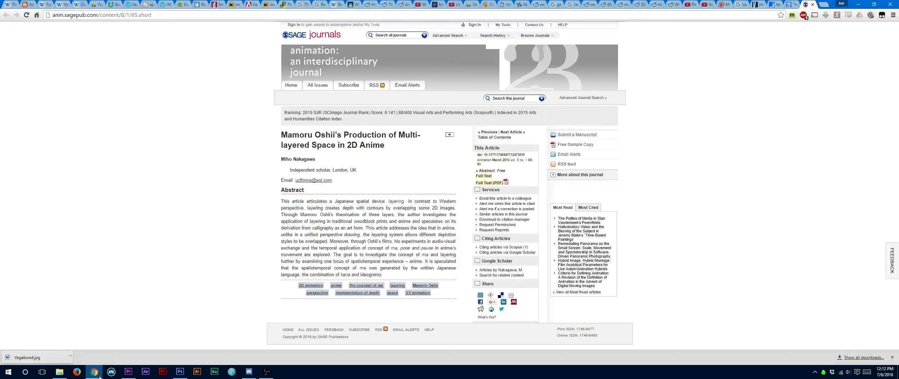
click(129, 372)
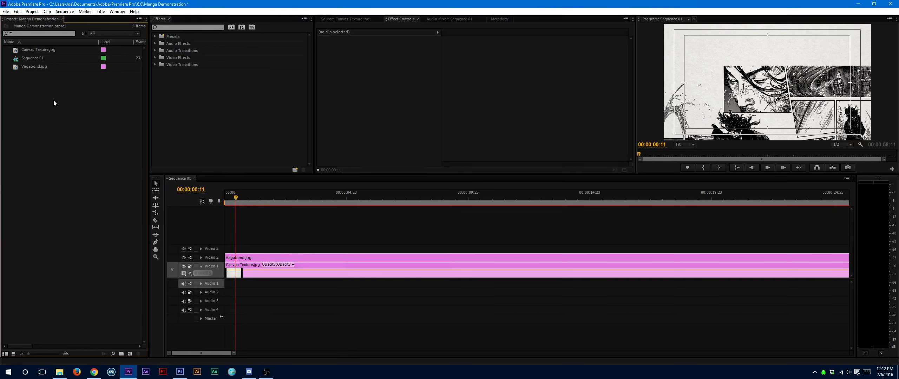
Import the 001 PNG from the Work > Vlogs > vlog2 folder into the project
double_click(143, 108)
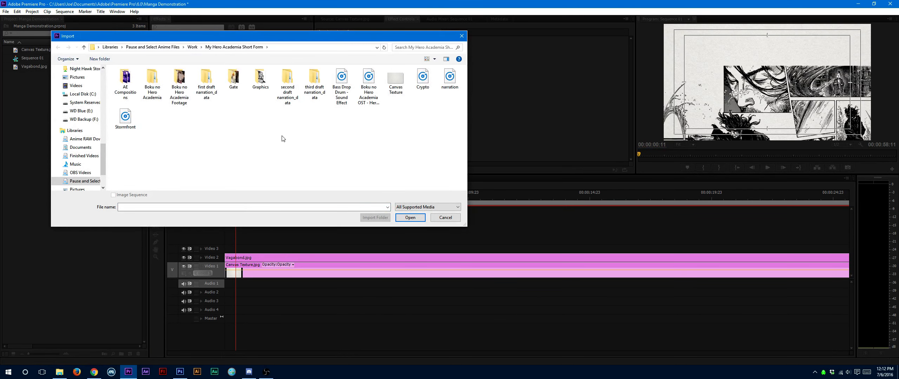
key(alt+Up)
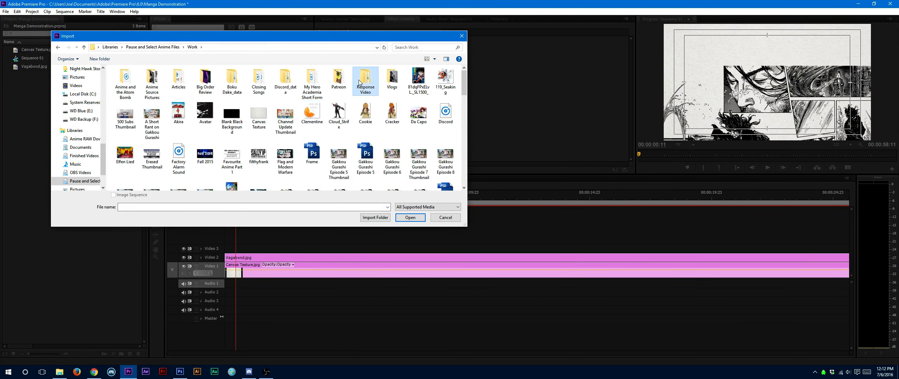
double_click(391, 82)
key(Right)
key(Right)
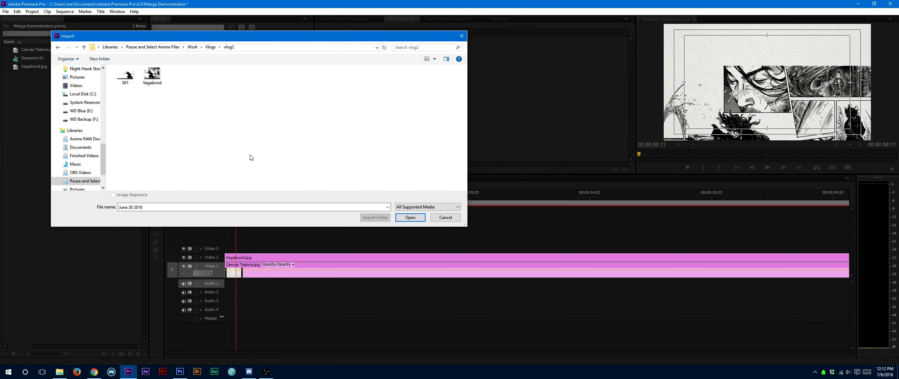
key(Return)
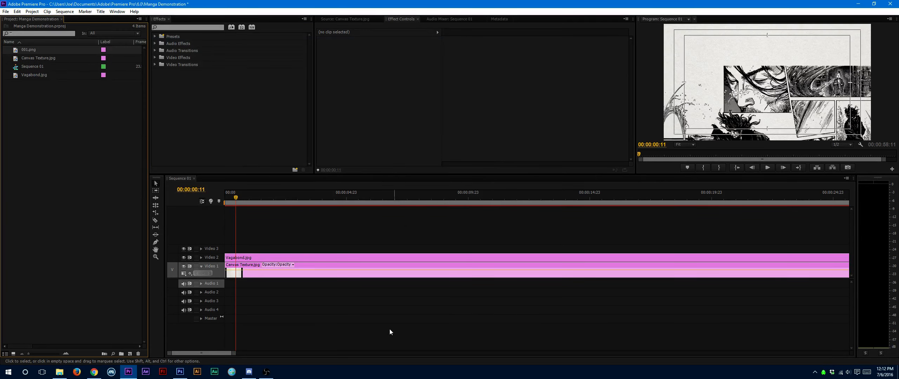
Hide the Video 2 track and place 001.png on the Video 3 track at the start of the sequence
drag(234, 353, 209, 353)
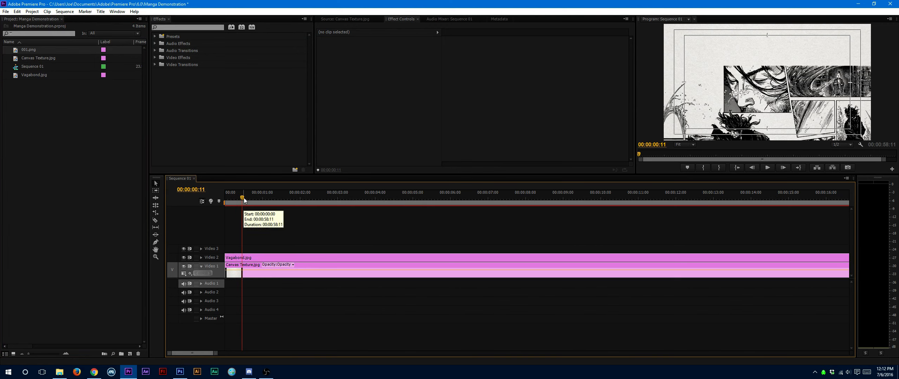
drag(243, 198, 217, 202)
click(239, 256)
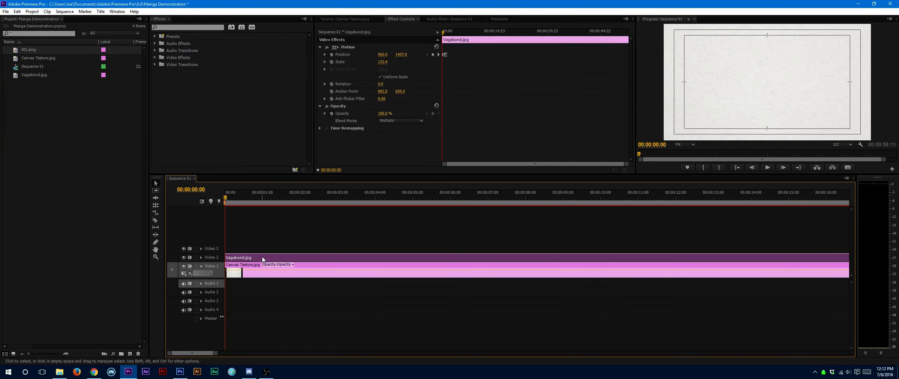
click(183, 257)
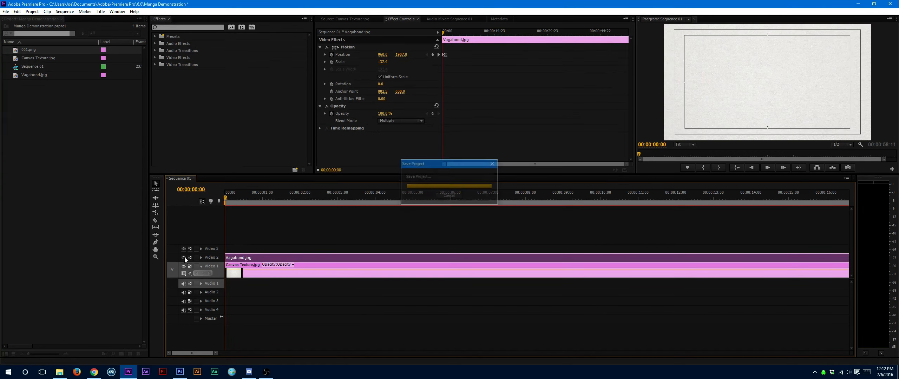
click(279, 233)
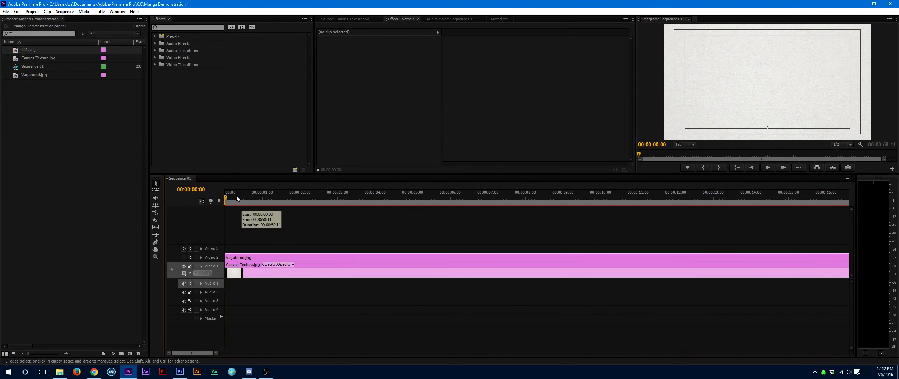
drag(21, 49, 347, 252)
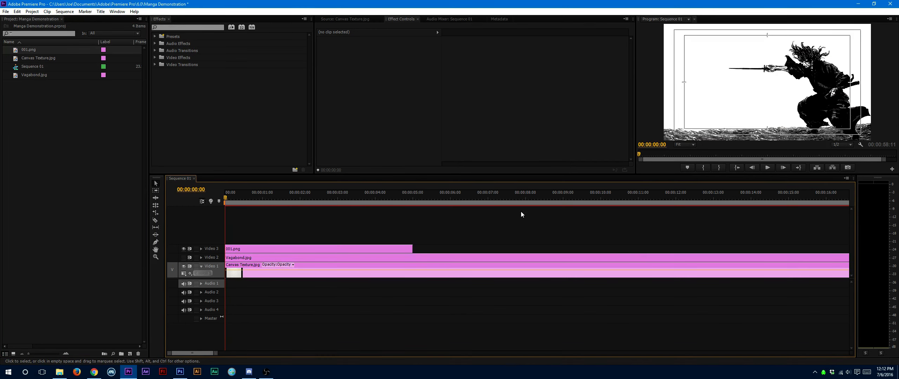
Set the opacity blend mode of the 001.png clip to Multiply
click(279, 250)
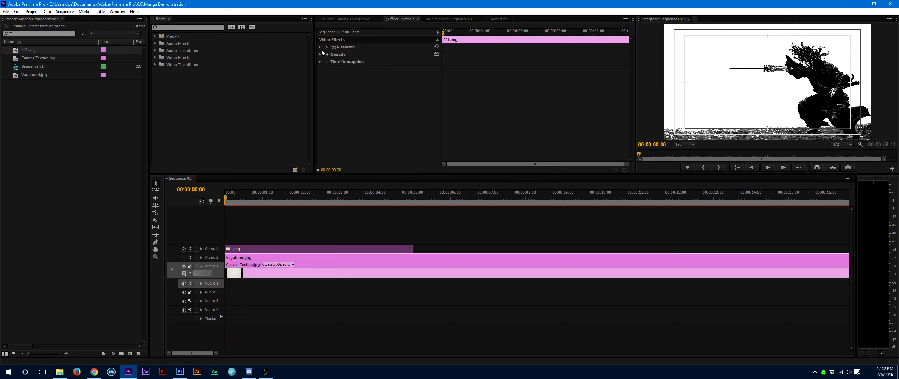
click(403, 69)
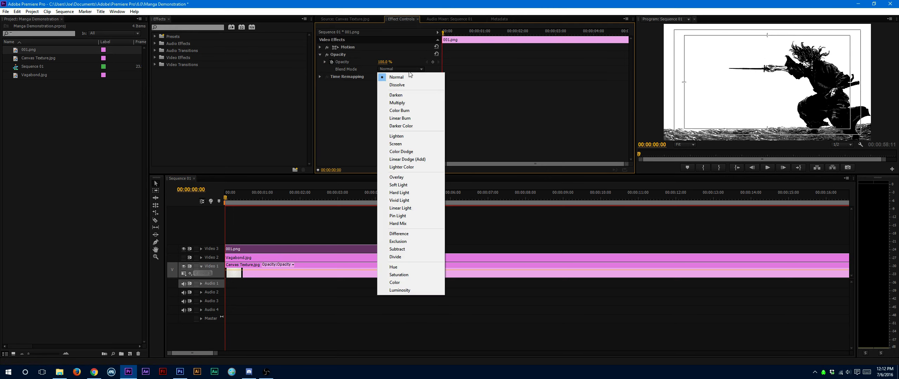
click(404, 104)
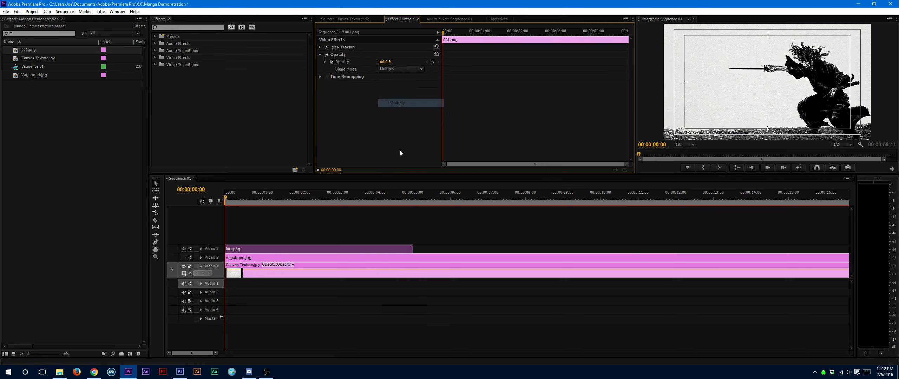
Copy the Vagabond.jpg clip and paste its attributes onto the 001.png clip on Video 3
right_click(278, 258)
click(303, 35)
right_click(285, 248)
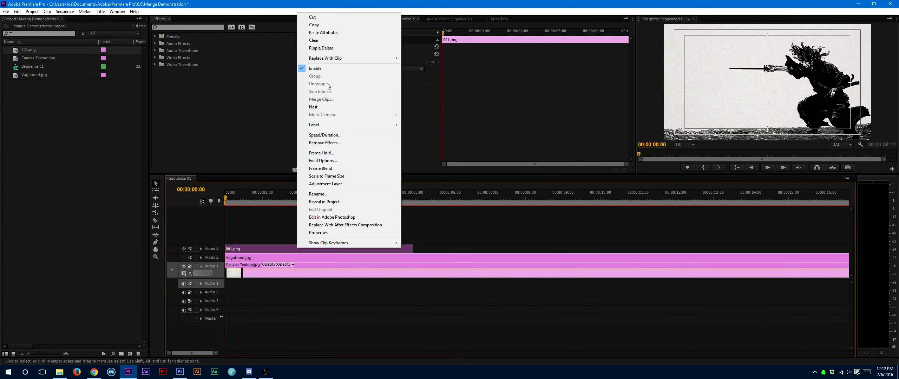
click(351, 35)
click(516, 239)
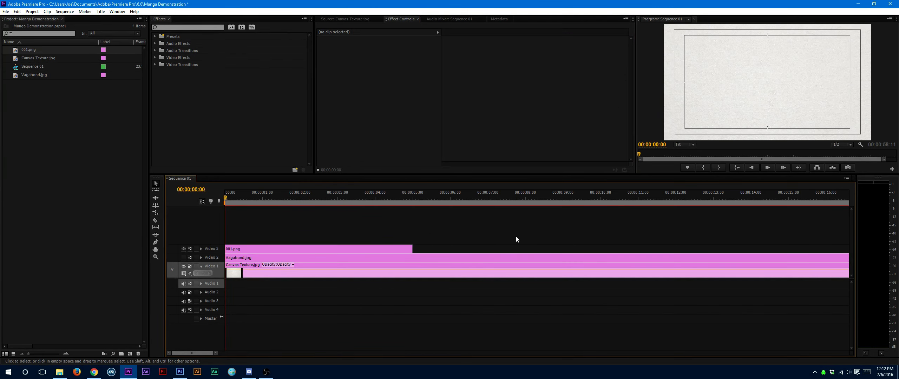
Preview the pasted motion and set the 001.png clip's scale to 100
key(space)
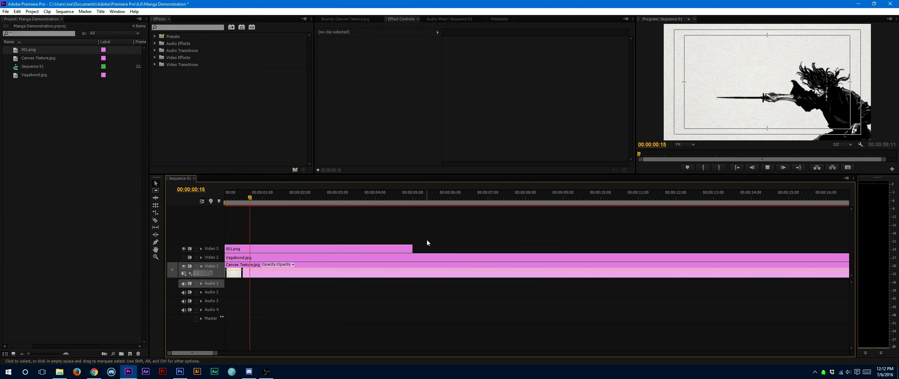
click(362, 250)
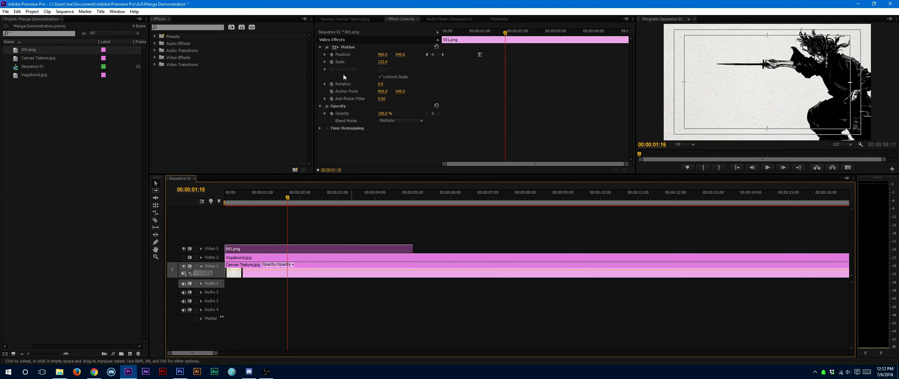
click(384, 62)
text(100)
key(Return)
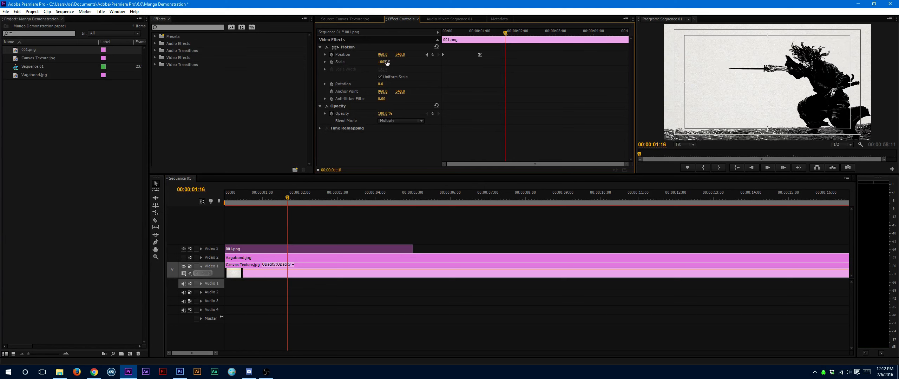
Play the sequence from the start to check the rescaled swordsman's upward motion
drag(287, 198, 158, 200)
click(482, 226)
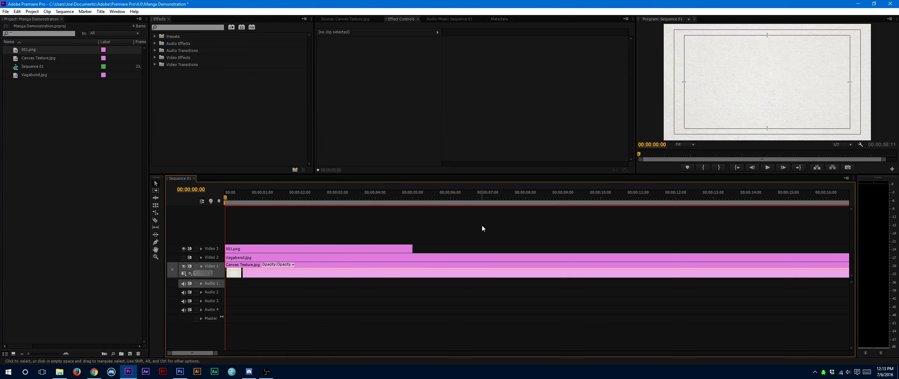
key(space)
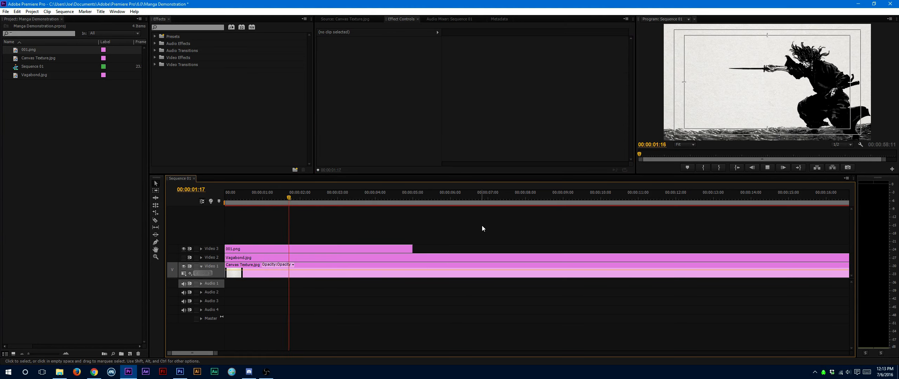
key(space)
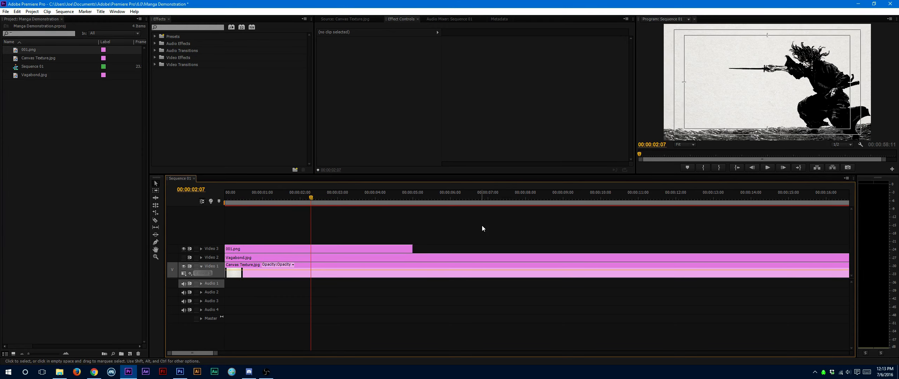
Hide Video 3, show Video 2, and play the original full-page animation from the start for comparison
click(183, 249)
click(183, 258)
drag(303, 203, 151, 199)
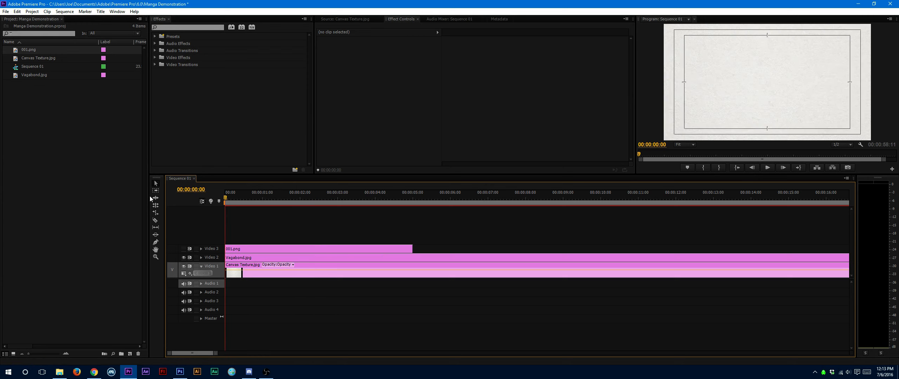
key(space)
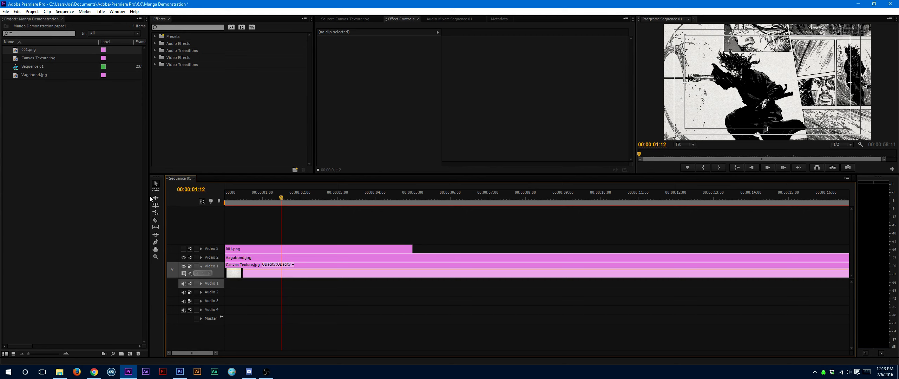
drag(279, 198, 217, 193)
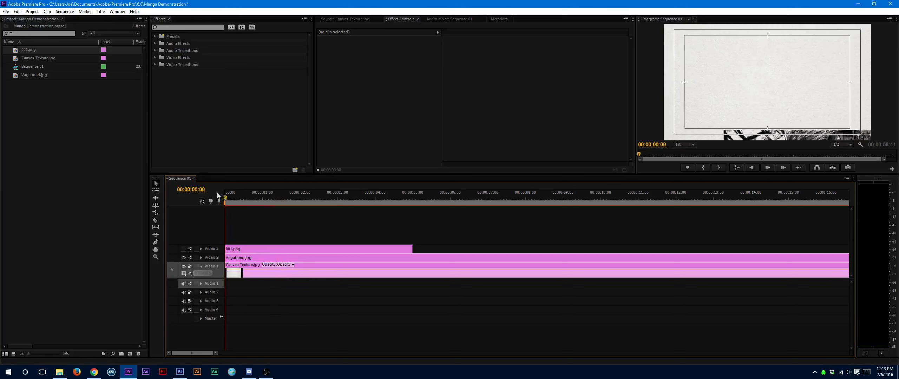
Show Video 3 with Video 2 hidden again, and review the isolated swordsman's animation from the start
click(183, 248)
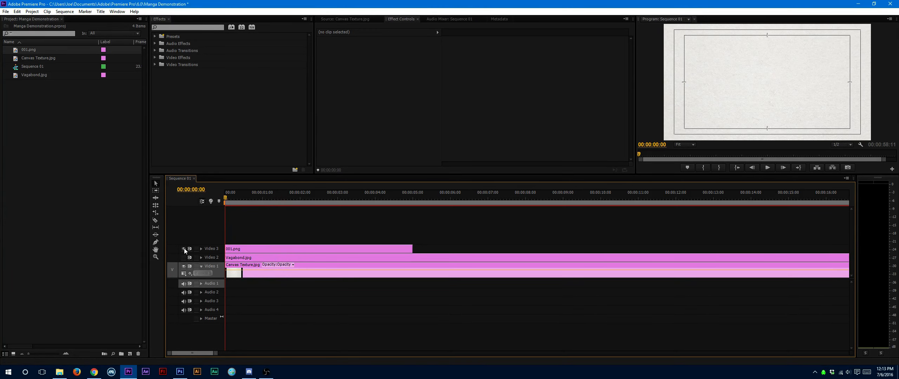
key(space)
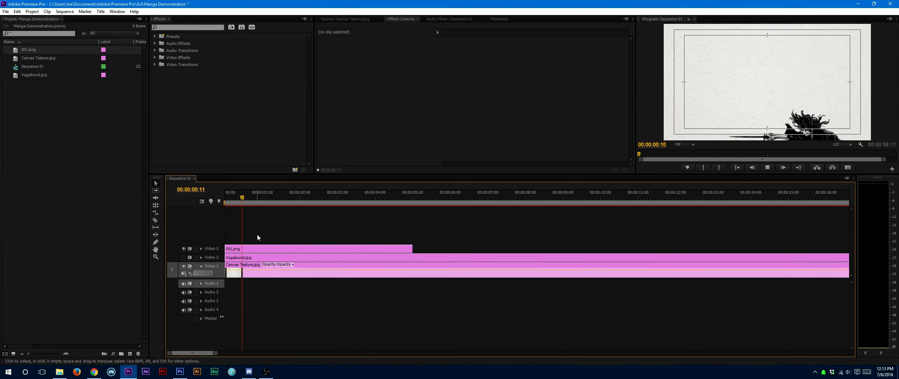
key(space)
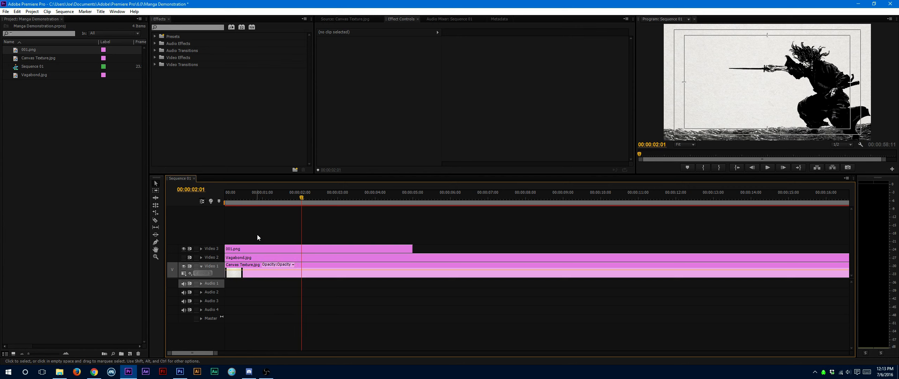
drag(295, 202, 177, 201)
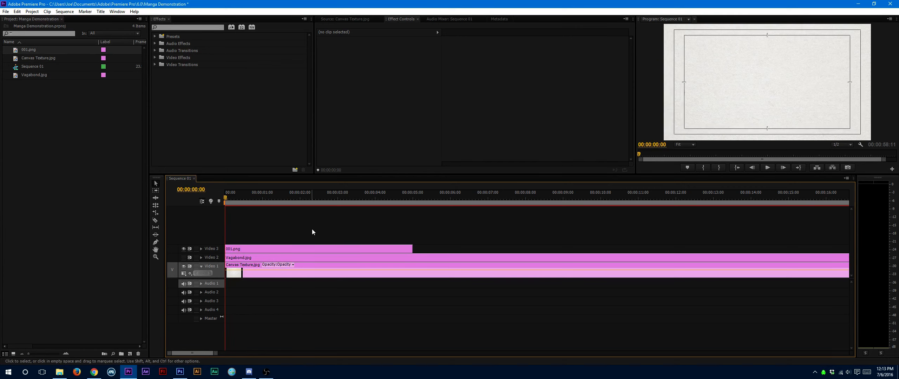
drag(225, 200, 274, 206)
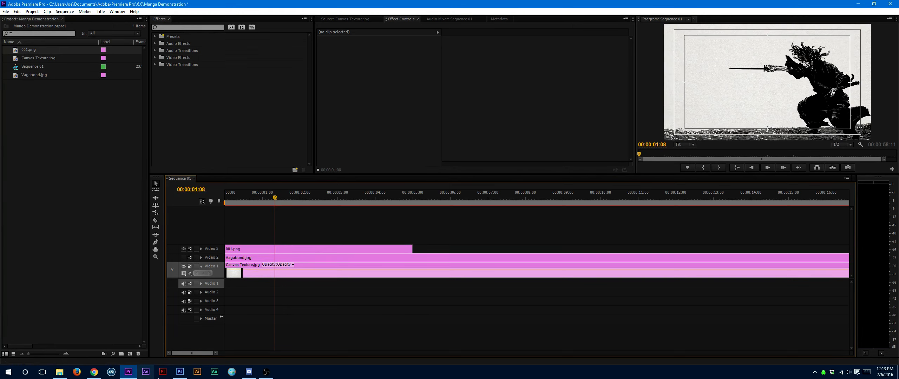
Switch to the Vagabond.jpg document in Photoshop, hide the Background copy layer and show Layer 1
mouse_move(179, 372)
click(181, 350)
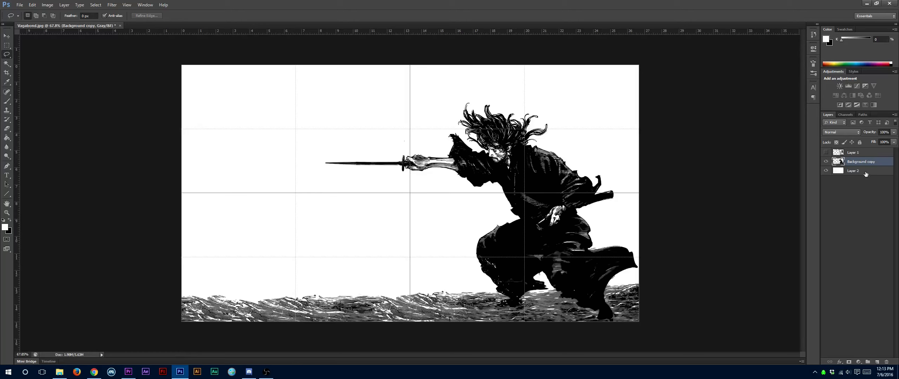
click(826, 161)
click(826, 152)
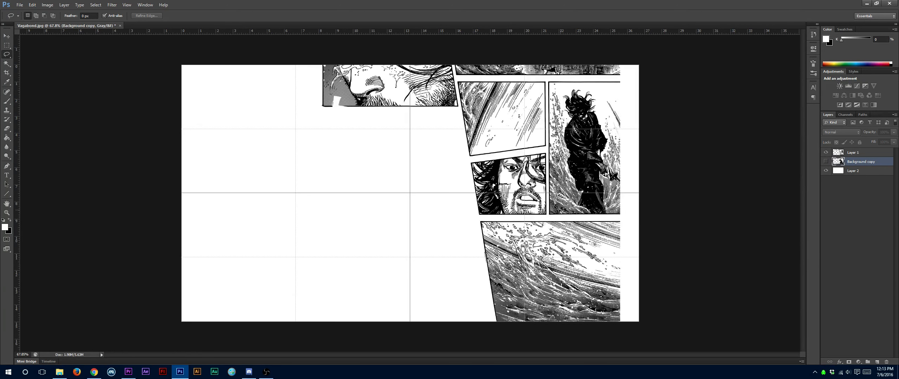
Show the Background copy layer with the swordsman and hide Layer 1 with the comic panels
key(v)
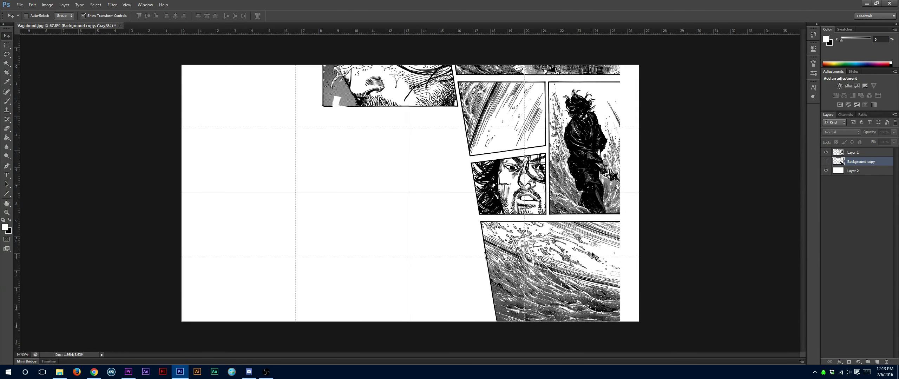
click(826, 162)
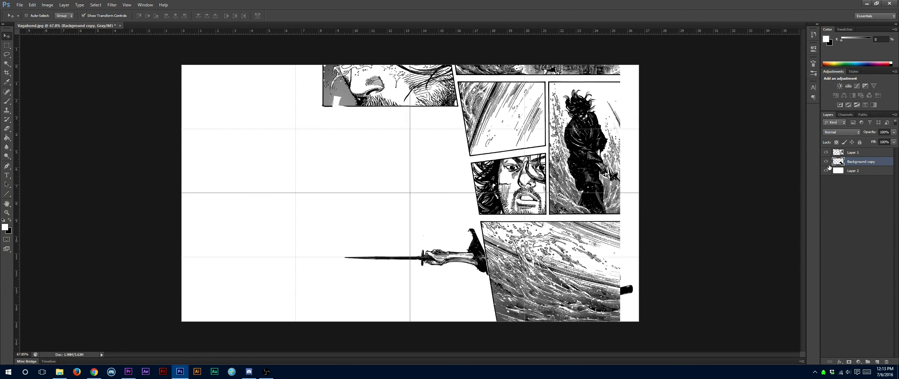
click(825, 152)
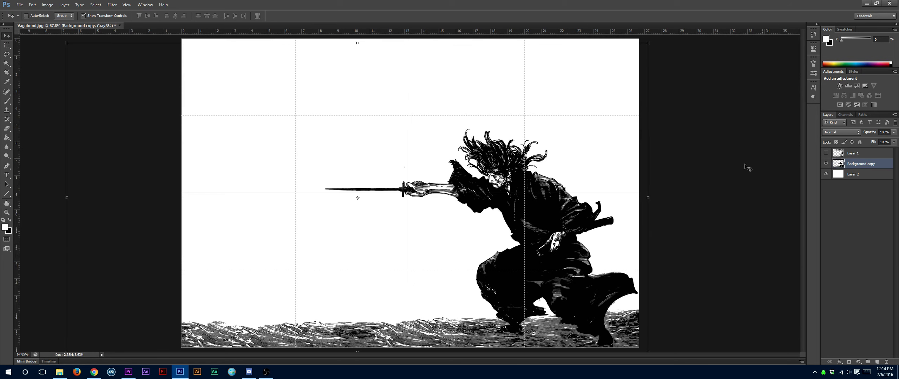
Set the canvas height to 1080 pixels, keeping the centered anchor
click(48, 5)
click(62, 63)
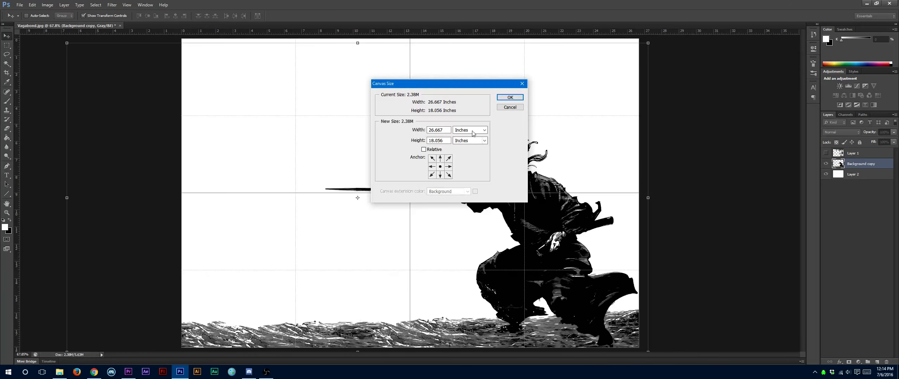
click(469, 130)
click(466, 140)
double_click(438, 140)
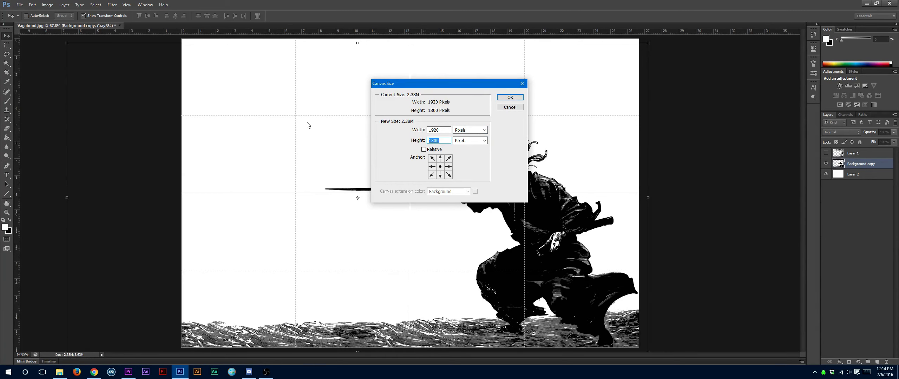
text(1080)
key(Return)
key(Return)
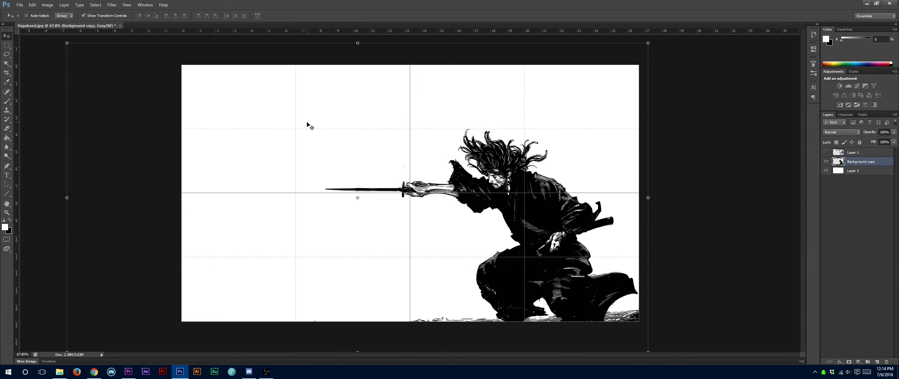
Nudge the swordsman artwork straight up until the water strip fills the lower edge of the canvas
key(shift+Up)
key(shift+Up)
key(shift+Up)
key(shift+Up)
key(shift+Up)
key(shift+Up)
key(shift+Up)
key(shift+Up)
key(shift+Up)
key(shift+Up)
key(shift+Up)
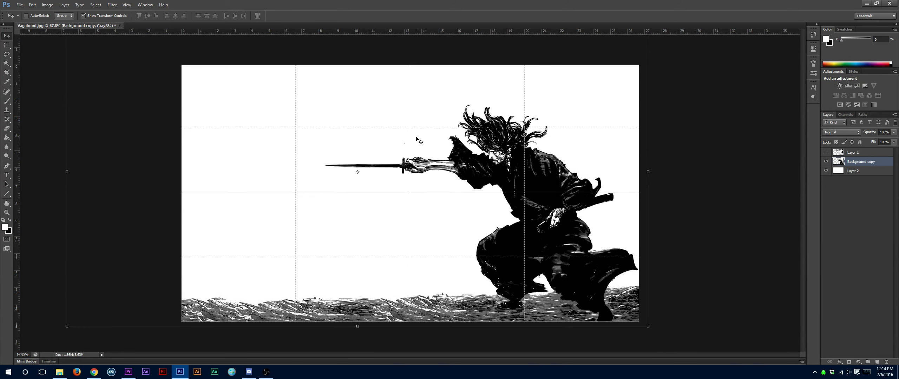
key(shift+Up)
key(shift+Up)
key(shift+Down)
key(shift+Down)
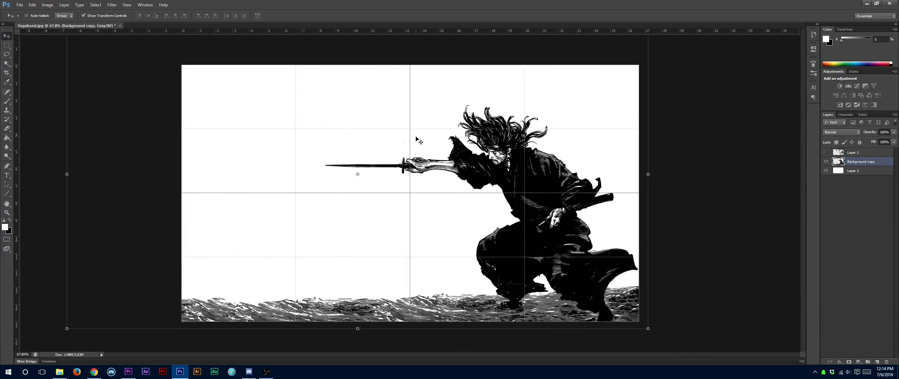
Show Layer 1 again, try moving the artwork on the canvas, and undo the move of the Background copy
click(828, 153)
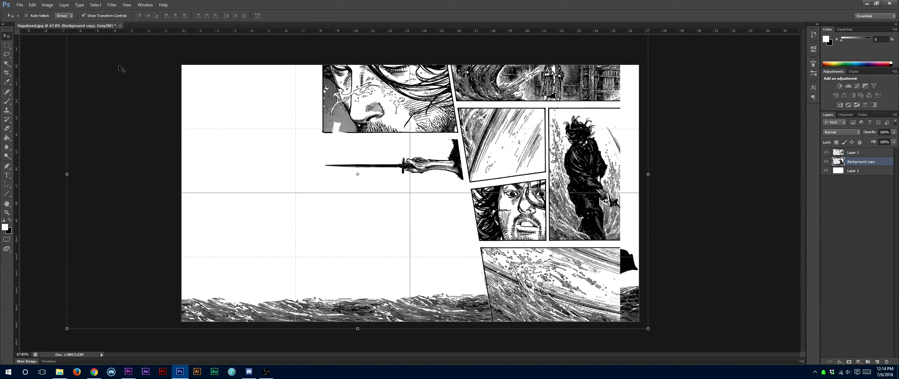
drag(598, 116, 569, 227)
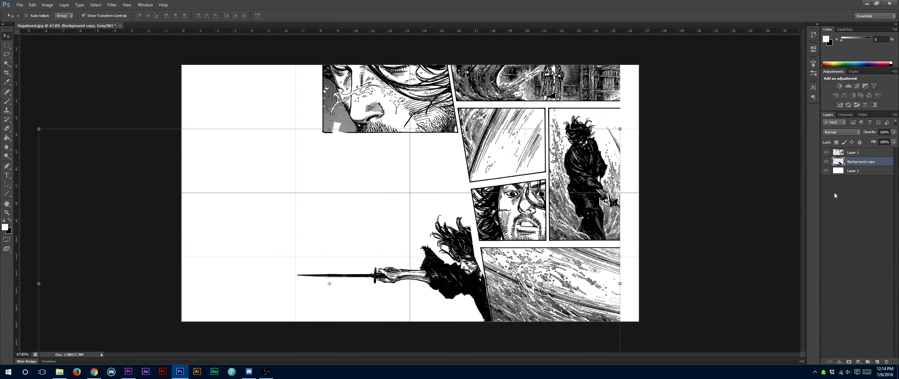
key(ctrl+z)
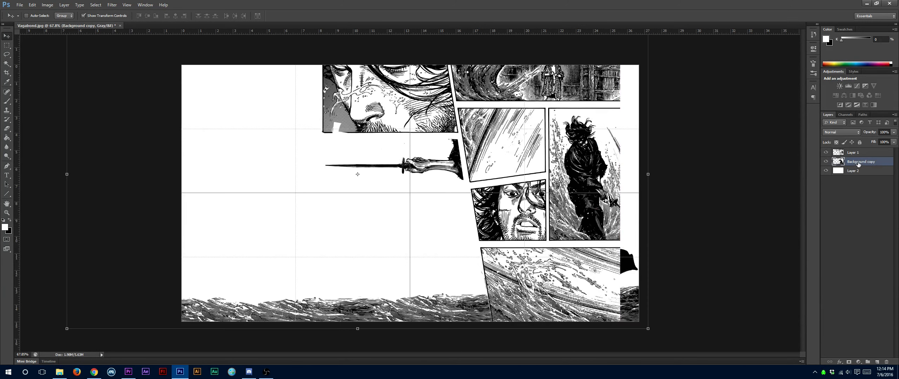
Lock the Background copy layer and move Layer 1's comic panels down and left so the top row lies inside the canvas
right_click(887, 165)
click(888, 165)
click(860, 143)
click(877, 153)
drag(483, 63, 433, 119)
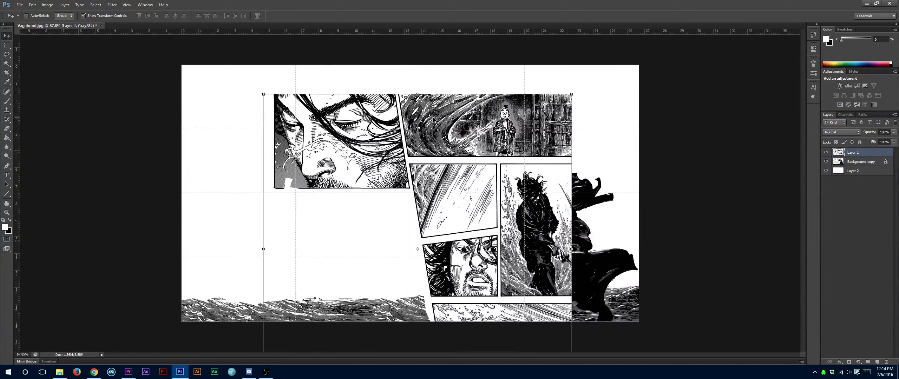
Clone the gray halftone texture over the white patch in the lower-left corner of the close-up face panel
click(6, 212)
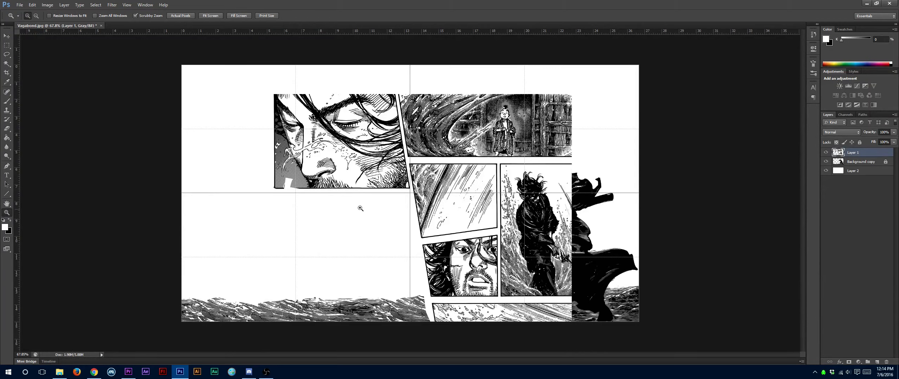
click(303, 193)
click(222, 179)
click(325, 170)
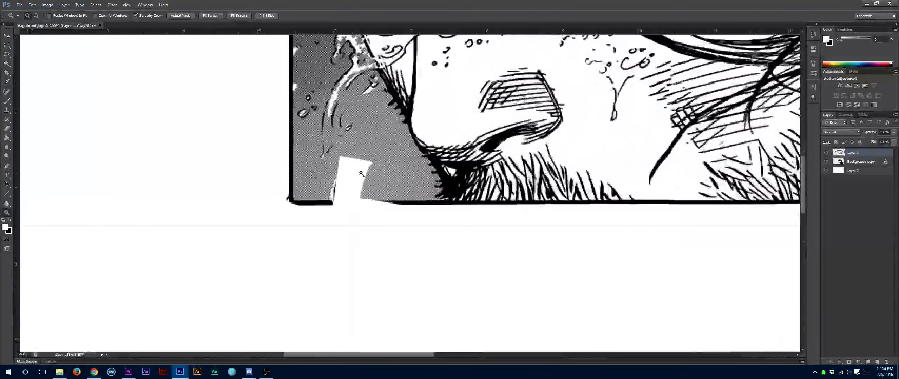
click(7, 45)
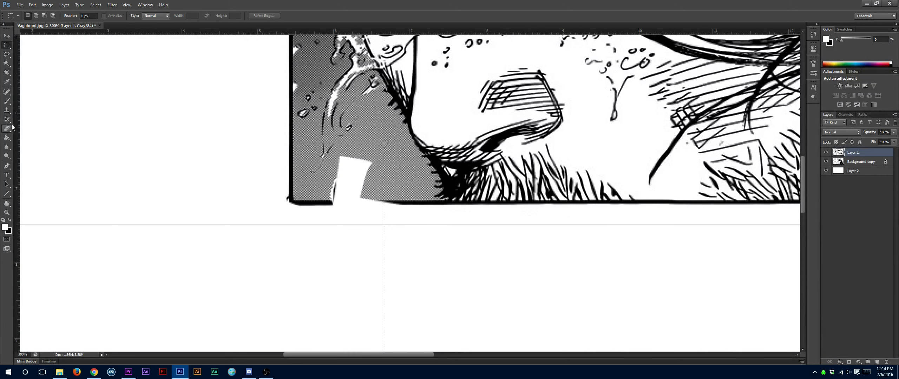
click(7, 111)
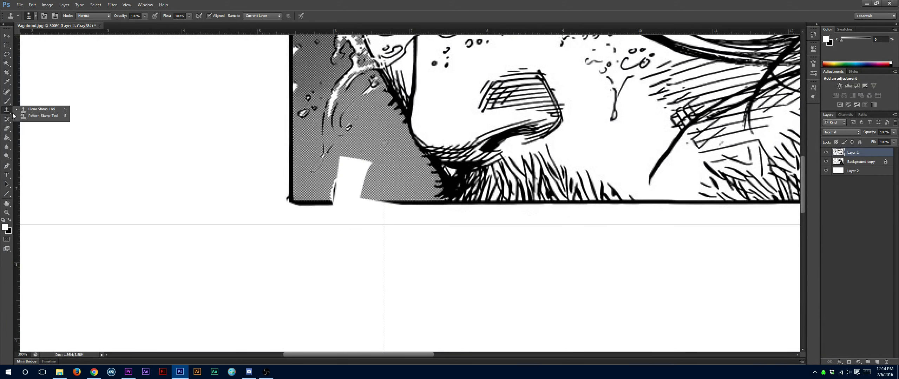
click(31, 109)
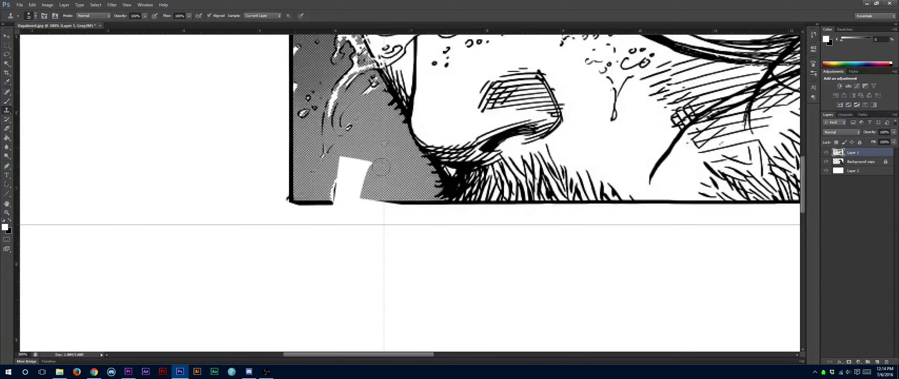
mouse_move(354, 167)
mouse_down()
mouse_move(370, 165)
mouse_move(346, 163)
mouse_move(351, 181)
mouse_move(392, 185)
mouse_up()
alt+click(395, 179)
mouse_move(328, 186)
mouse_down()
mouse_move(379, 184)
mouse_move(323, 190)
mouse_move(375, 189)
mouse_move(331, 192)
mouse_move(375, 191)
mouse_move(349, 193)
mouse_move(282, 145)
mouse_move(368, 172)
mouse_move(364, 192)
mouse_move(380, 194)
mouse_move(327, 193)
mouse_move(373, 194)
mouse_move(347, 197)
mouse_move(369, 206)
mouse_up()
alt+click(389, 174)
Delete the cloned texture that spills below the face panel's lower border and clear the selection
click(7, 45)
mouse_move(259, 239)
mouse_down()
mouse_move(460, 224)
mouse_move(455, 207)
mouse_up()
key(Delete)
key(ctrl+d)
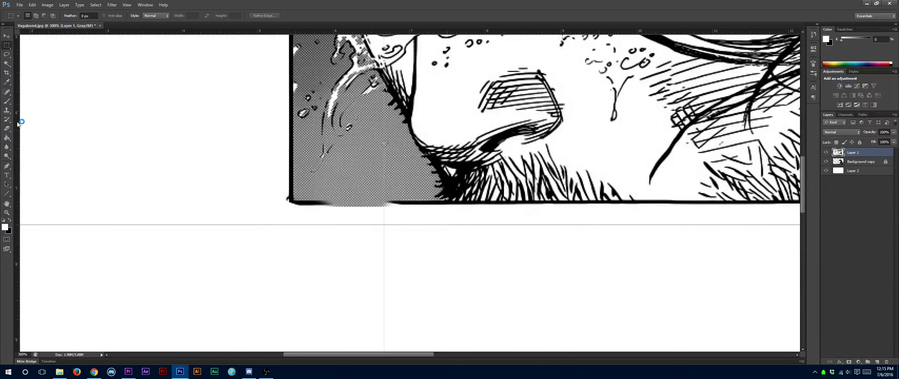
Outline the large close-up face panel with the Polygonal Lasso and copy it to a new layer
click(6, 212)
right_click(334, 217)
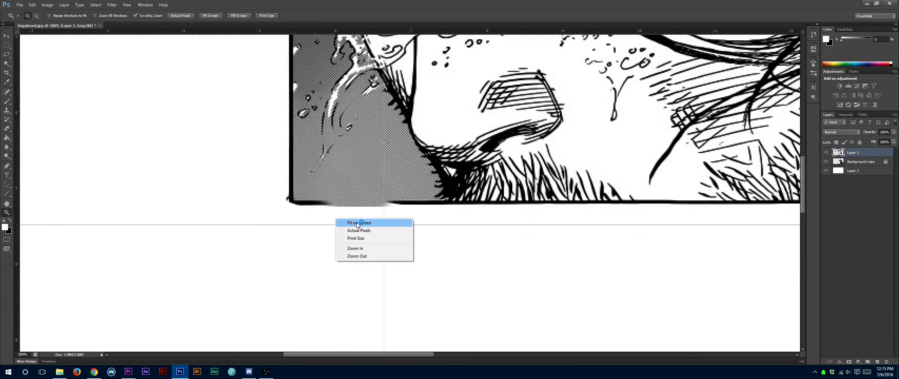
click(351, 223)
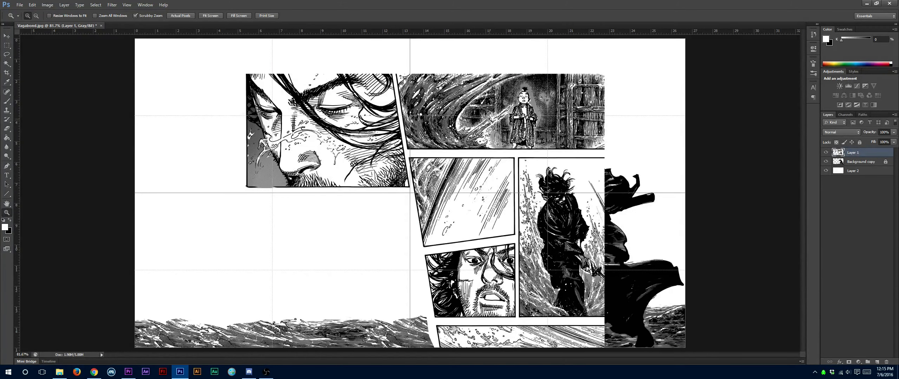
click(8, 54)
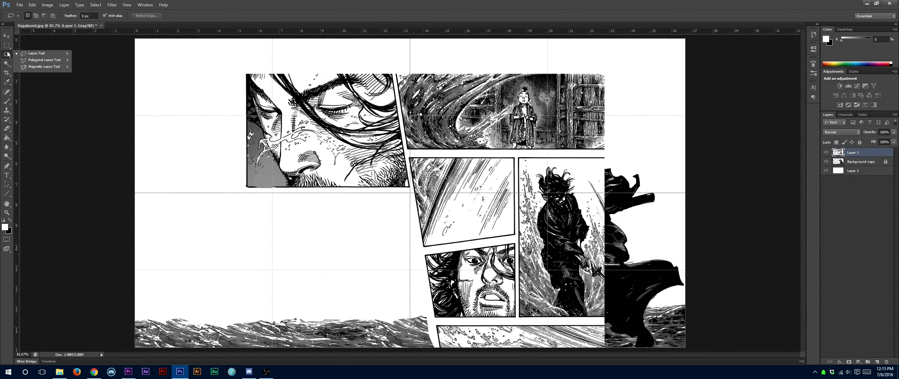
click(37, 61)
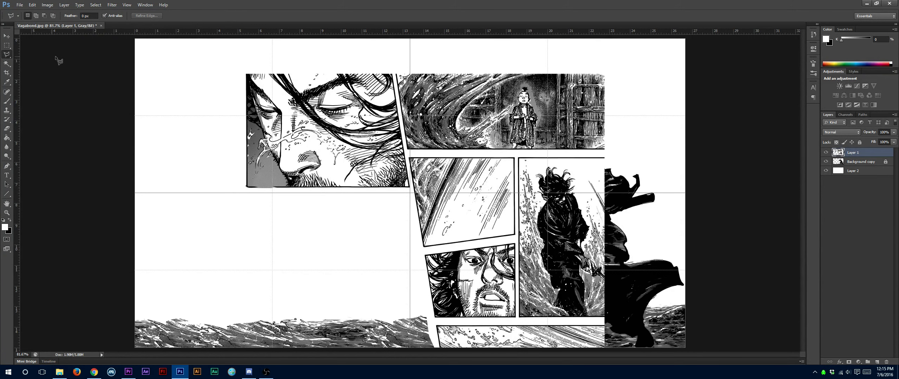
click(228, 60)
click(392, 67)
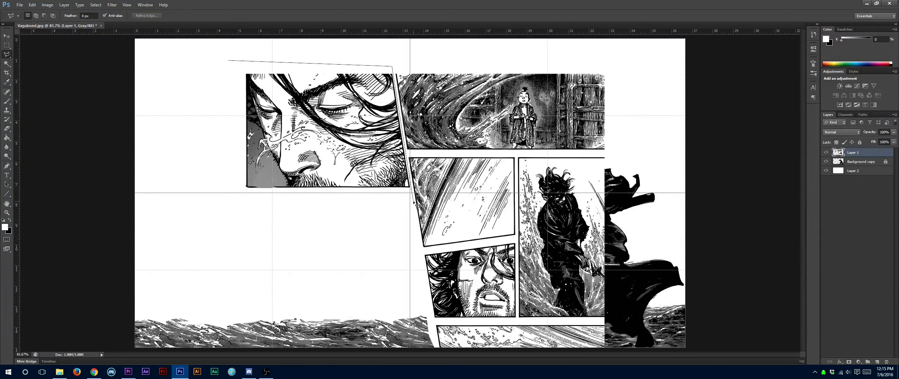
click(413, 201)
click(223, 193)
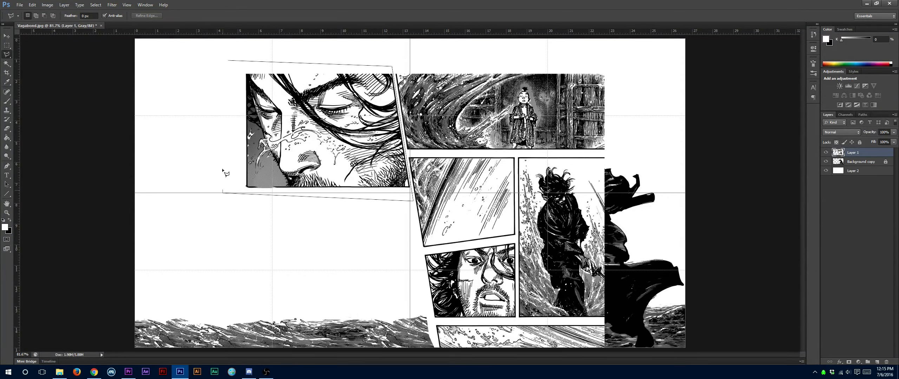
click(230, 60)
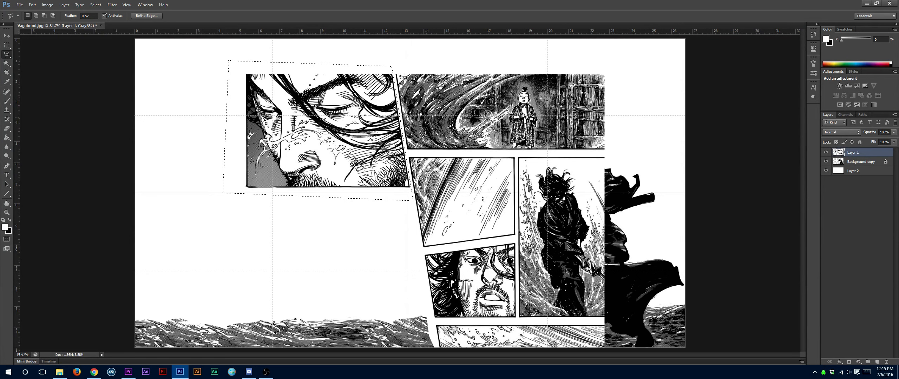
key(ctrl+j)
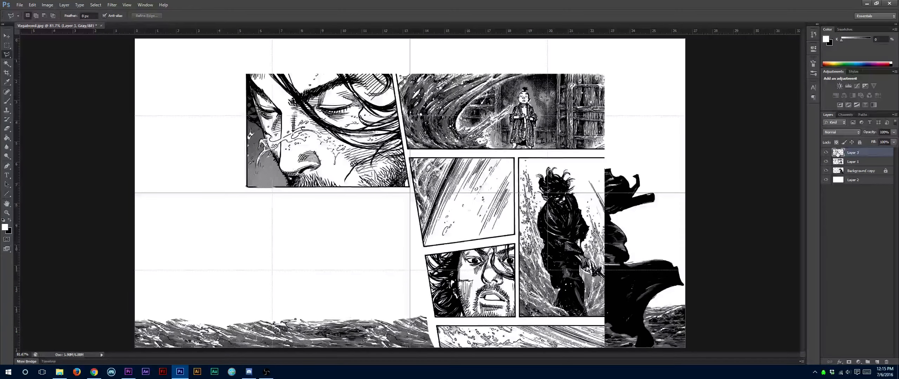
Load the face panel layer's outline as a selection, erase that area from Layer 1, and deselect
ctrl+click(837, 154)
click(865, 163)
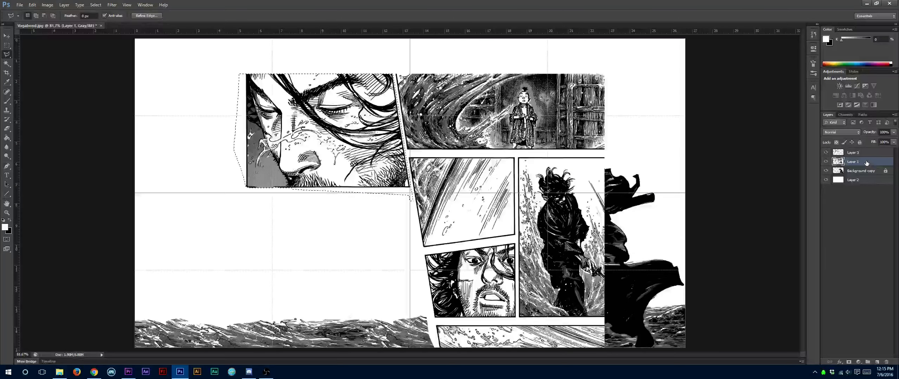
click(864, 153)
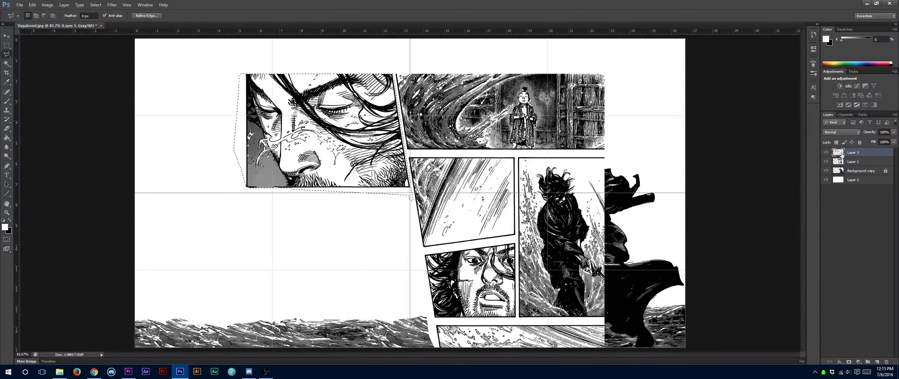
key(ctrl+d)
double_click(733, 163)
key(Return)
Toggle the face panel layer's visibility to check the erased area on Layer 1, leaving it hidden
click(825, 153)
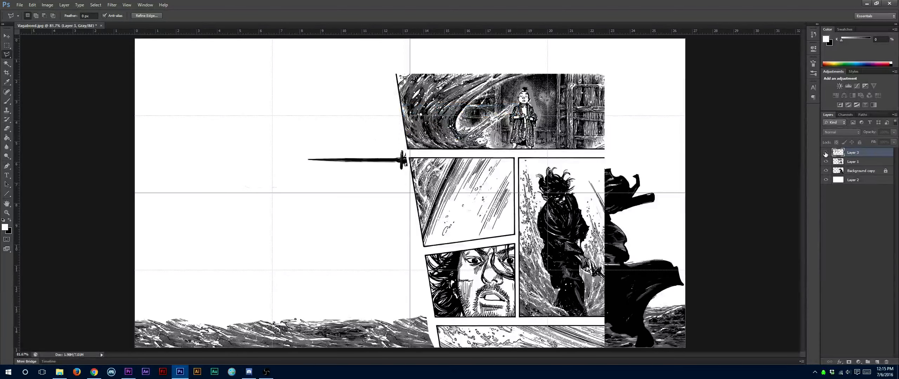
click(826, 152)
click(825, 152)
click(826, 153)
click(826, 153)
click(826, 153)
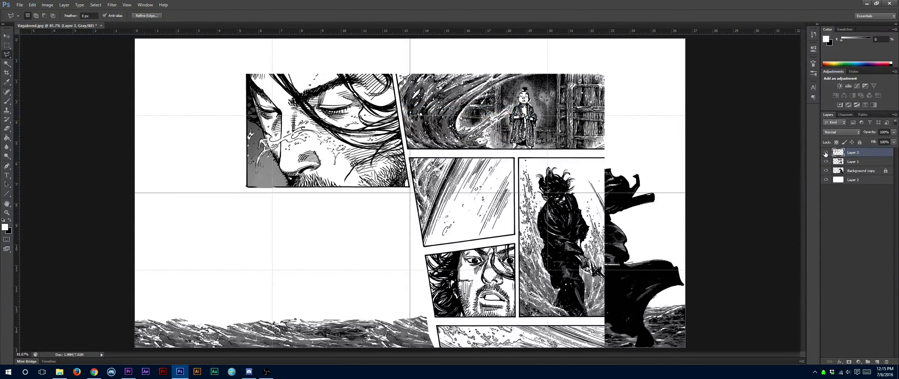
click(826, 152)
Erase the leftover specks from Layer 1 where the face panel's lower border was, and show the face panel layer again
click(6, 45)
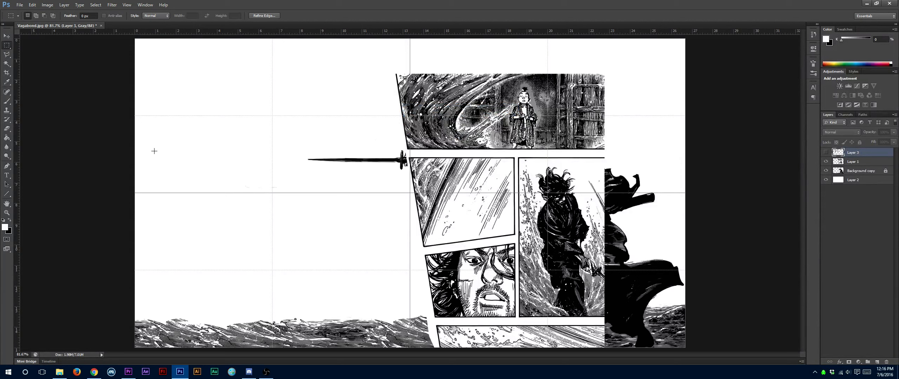
drag(197, 174, 296, 213)
key(ctrl+d)
drag(230, 174, 332, 207)
click(852, 162)
key(ctrl+d)
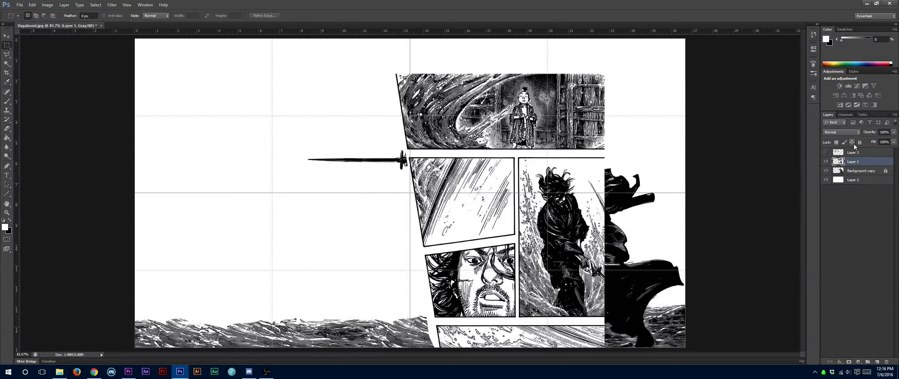
click(826, 153)
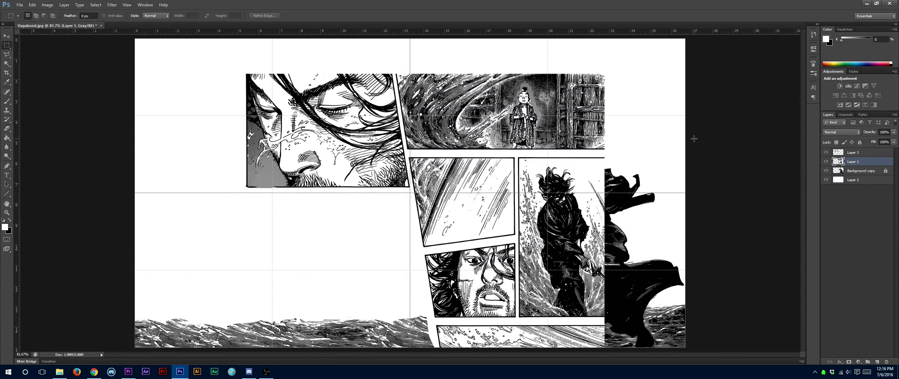
Outline the wide upper panel with the robed child using the Polygonal Lasso and copy it to a new layer
click(7, 53)
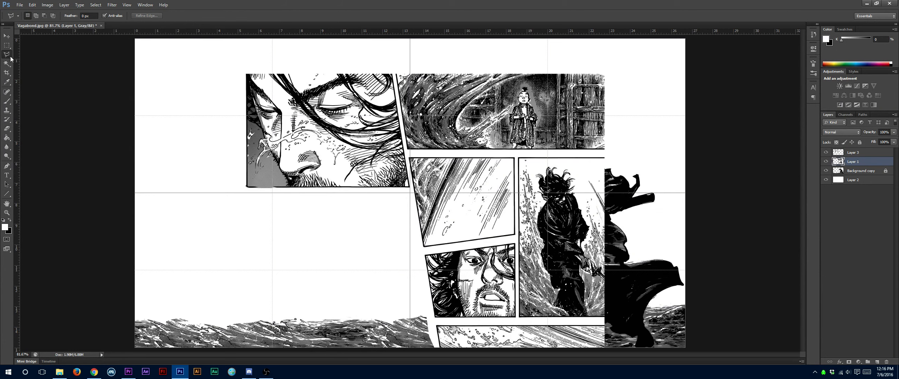
click(392, 69)
click(408, 156)
click(613, 153)
click(614, 67)
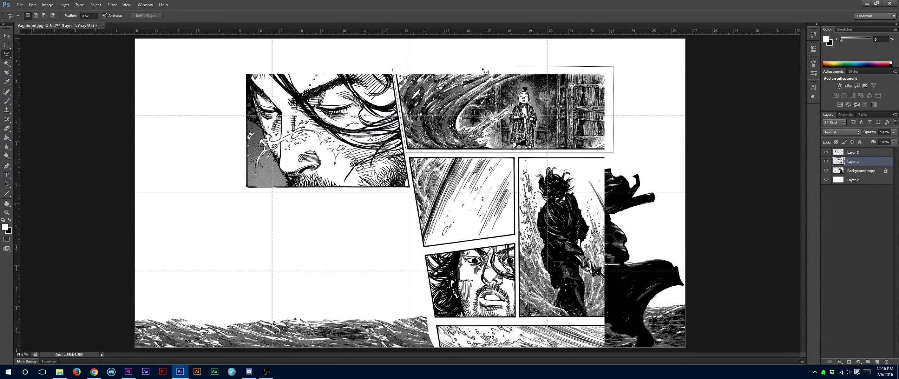
click(393, 69)
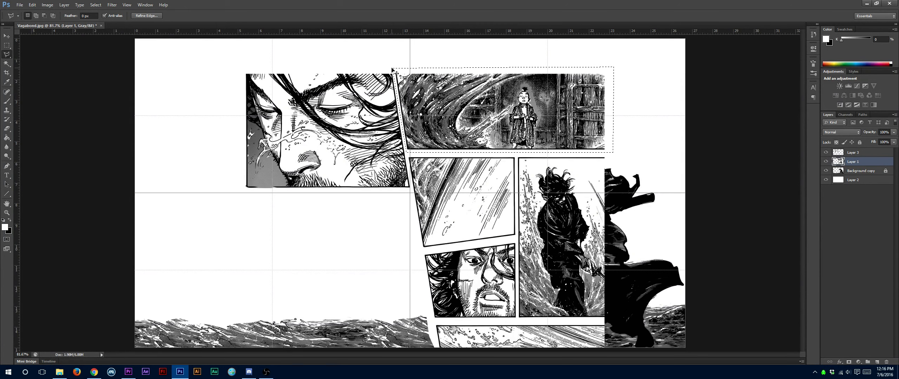
key(ctrl+j)
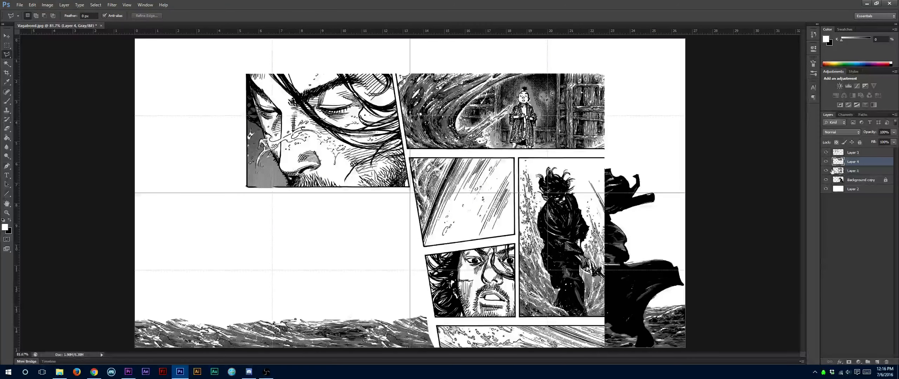
Load the wide upper panel layer's outline as a selection, erase that area from Layer 1, and deselect
ctrl+click(837, 161)
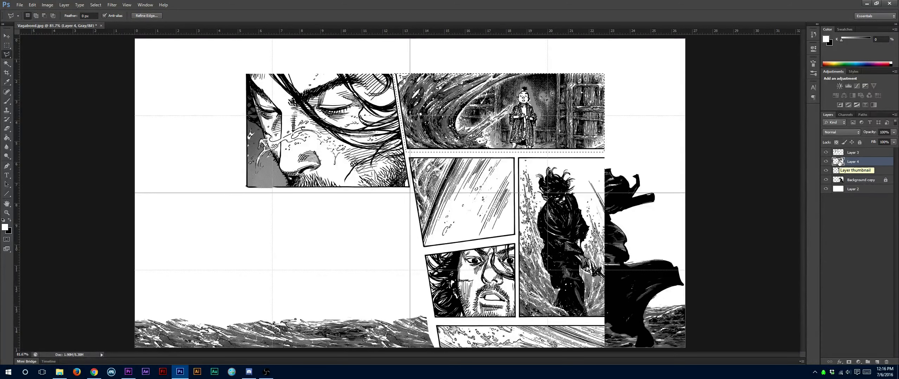
click(860, 176)
click(734, 165)
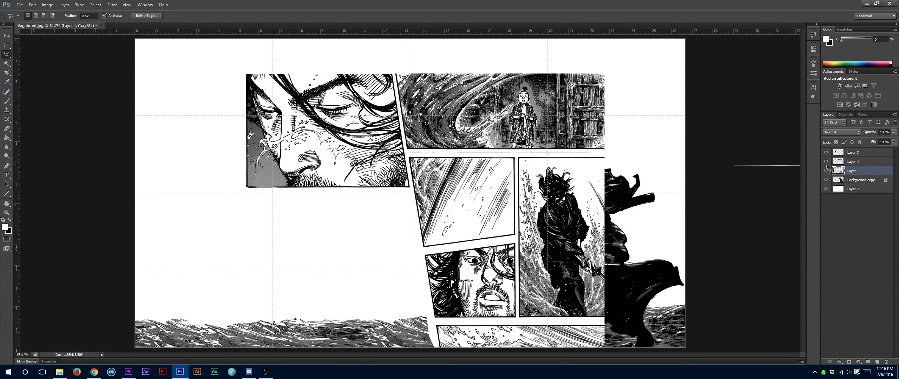
key(Escape)
Lasso the sword-slash panel onto its own new layer and erase the same area from Layer 1
click(408, 155)
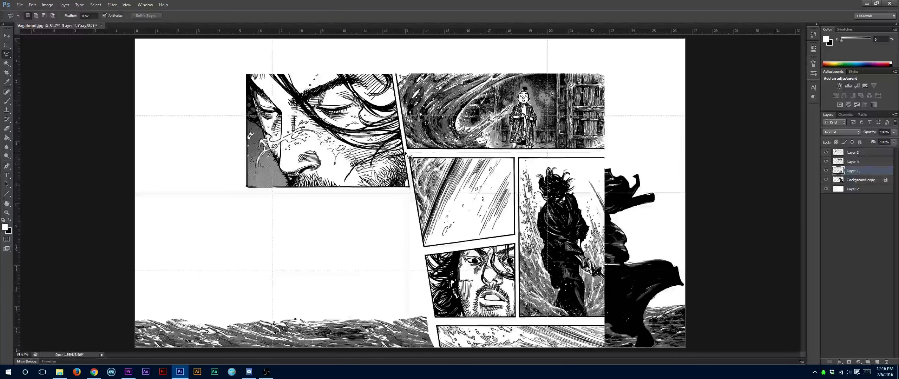
click(421, 250)
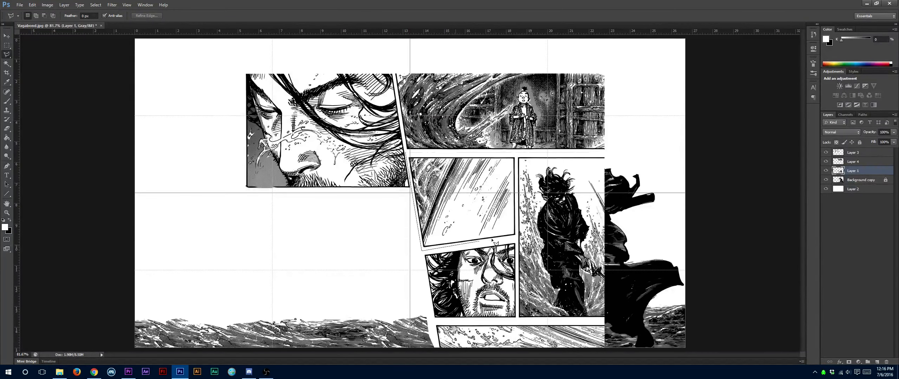
click(516, 240)
click(409, 156)
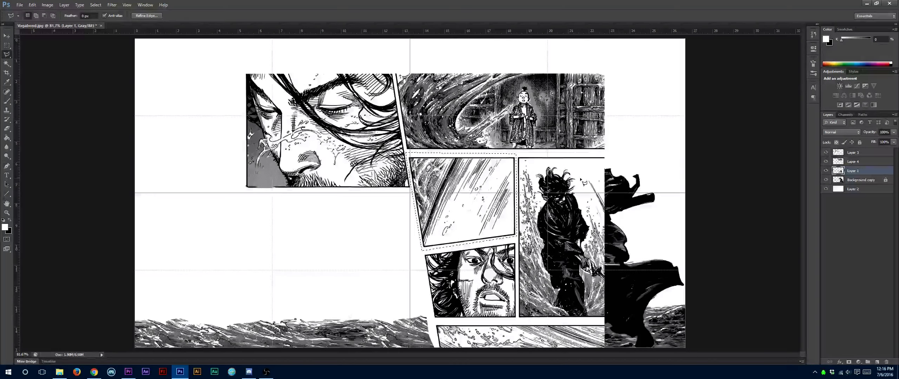
key(ctrl+j)
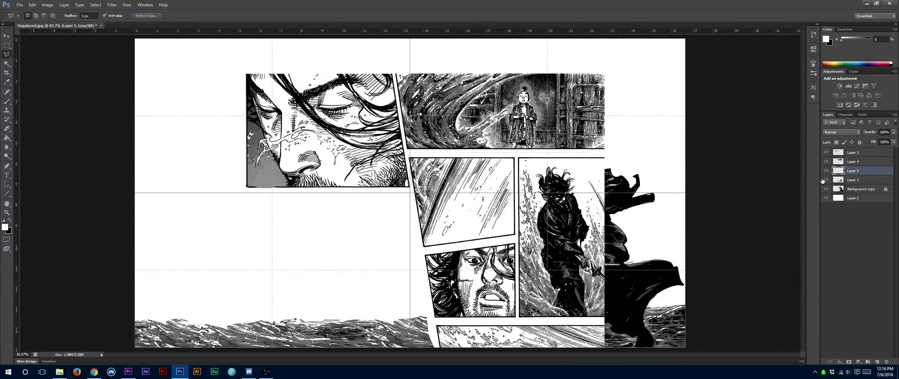
ctrl+click(840, 170)
click(861, 180)
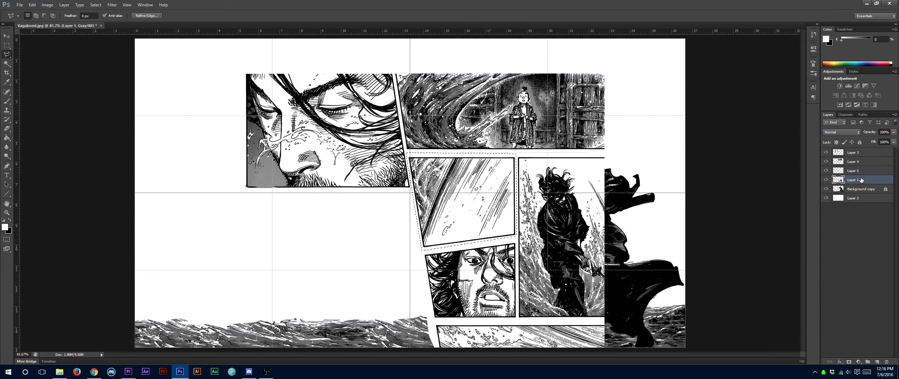
Lasso the tall panel with the standing figure onto its own new layer and erase the same area from Layer 1
click(607, 154)
click(517, 319)
click(606, 320)
click(607, 154)
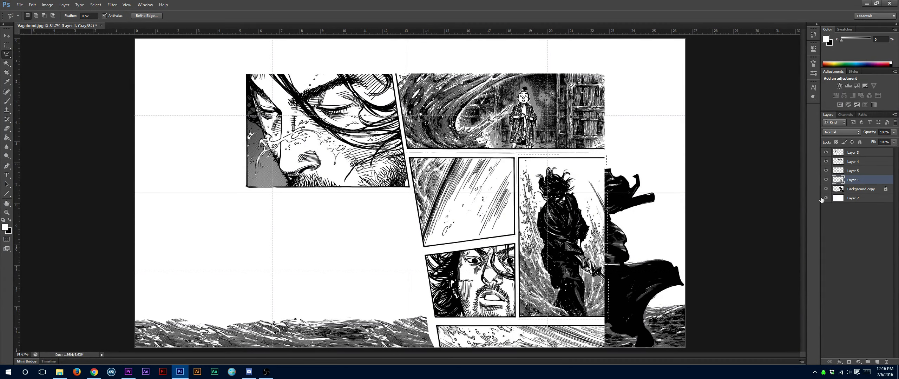
key(ctrl+j)
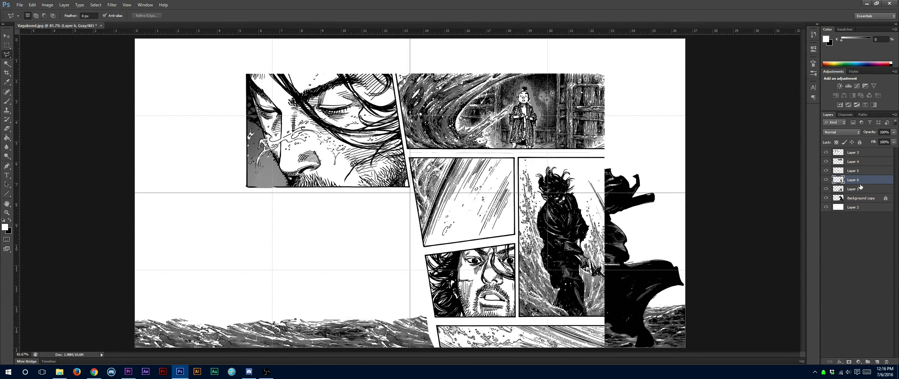
ctrl+click(838, 180)
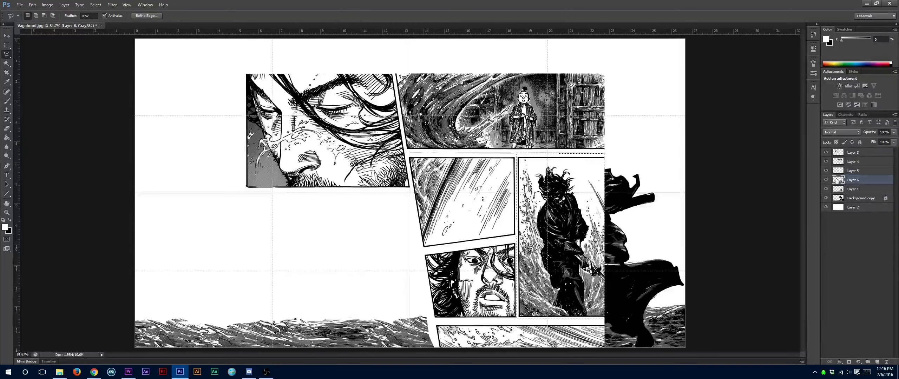
click(859, 191)
Lasso the small startled-face panel onto its own new layer and erase the same area from Layer 1
click(423, 254)
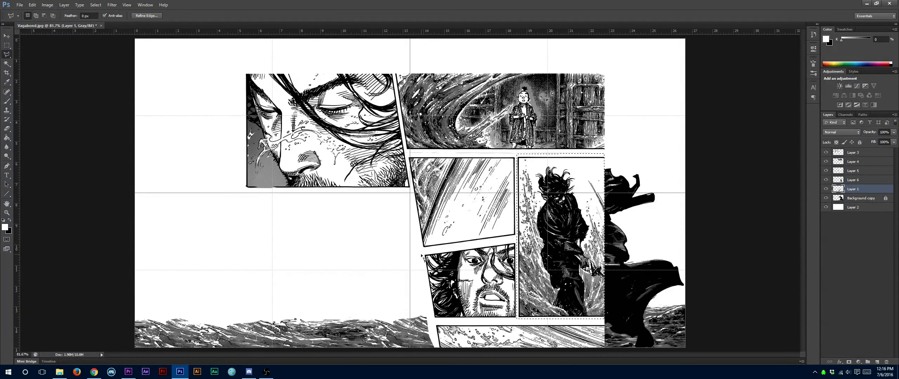
click(517, 241)
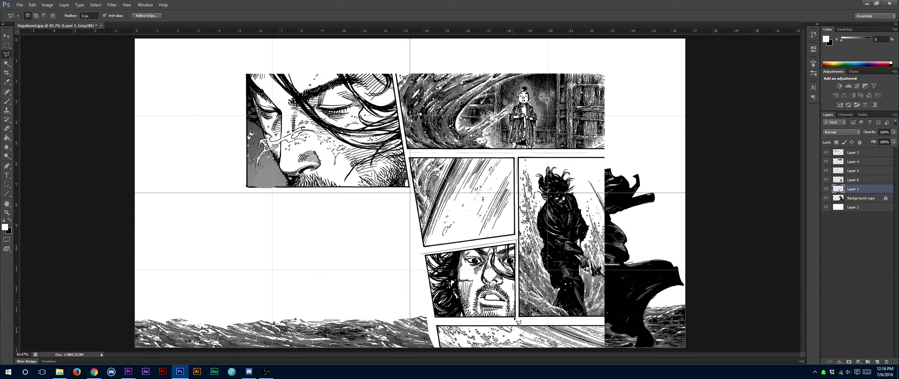
click(517, 319)
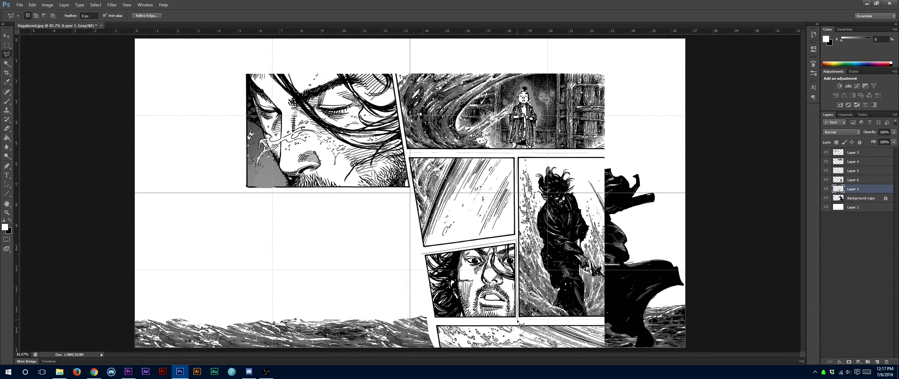
click(434, 322)
click(422, 254)
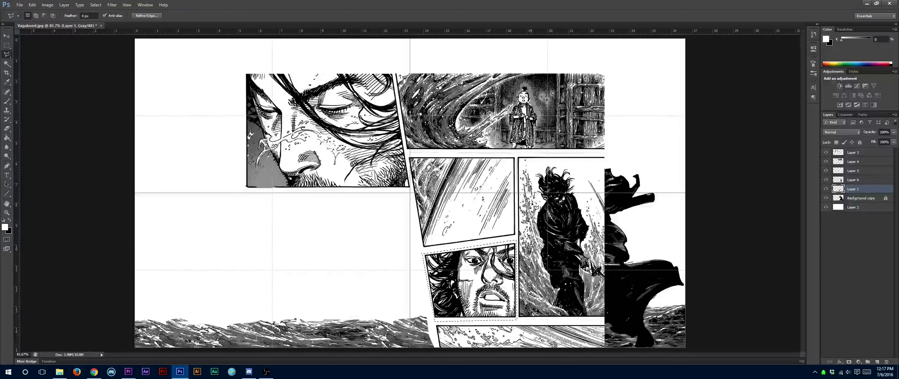
key(ctrl+j)
ctrl+click(839, 189)
click(864, 199)
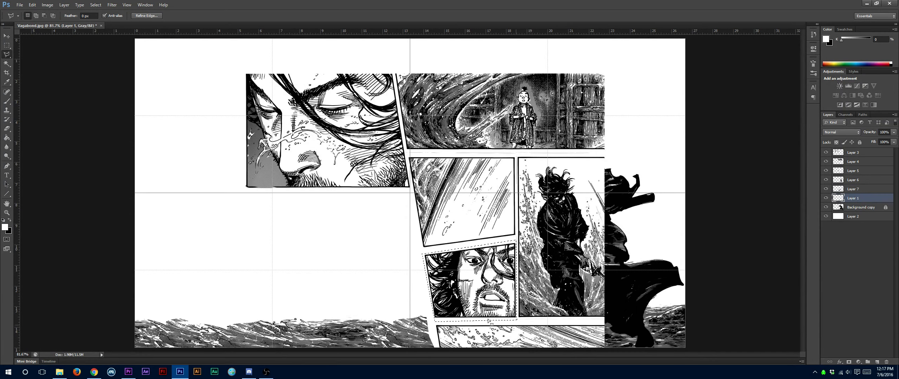
Marquee-select the visible part of the lowest panel on Layer 1, delete it, and deselect
key(m)
click(424, 320)
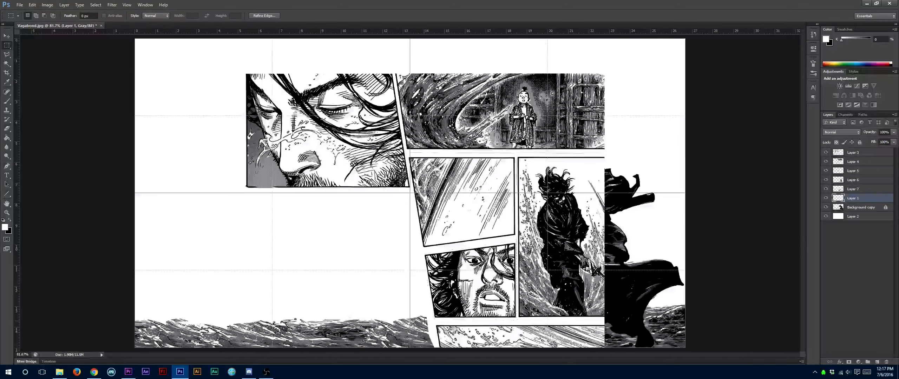
drag(424, 320, 663, 351)
key(Delete)
key(ctrl+d)
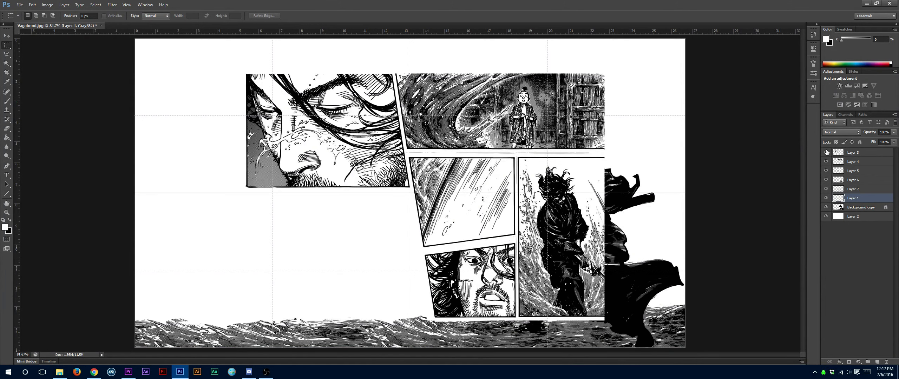
Select all panel layers from Layer 3 through Layer 1 and move them up and left to expose the lowest panel's hidden part
click(6, 35)
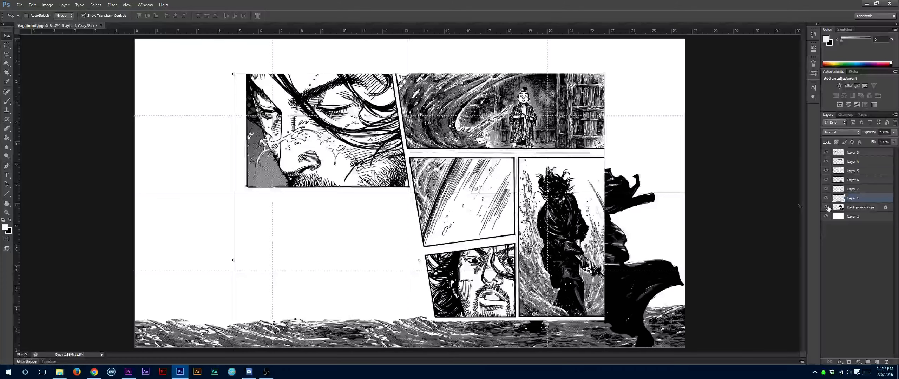
click(853, 152)
shift+click(860, 197)
drag(552, 182, 478, 78)
Marquee-select the rest of the lowest panel on Layer 1, delete it, and deselect
click(7, 46)
drag(331, 231, 583, 362)
click(161, 180)
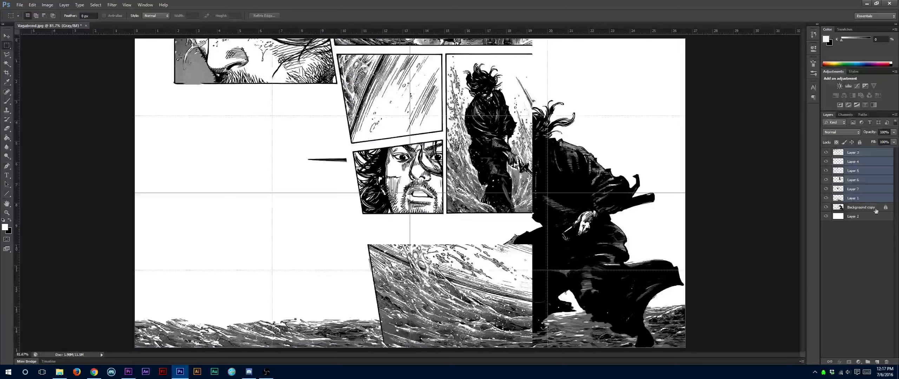
click(857, 198)
drag(331, 232, 691, 377)
key(Delete)
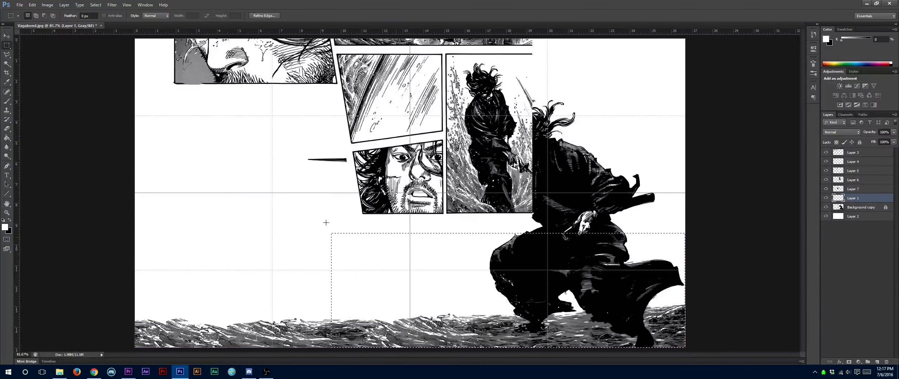
key(ctrl+d)
Select Layer 3 through Layer 1 together and move the panels back down over the centre of the canvas
click(6, 36)
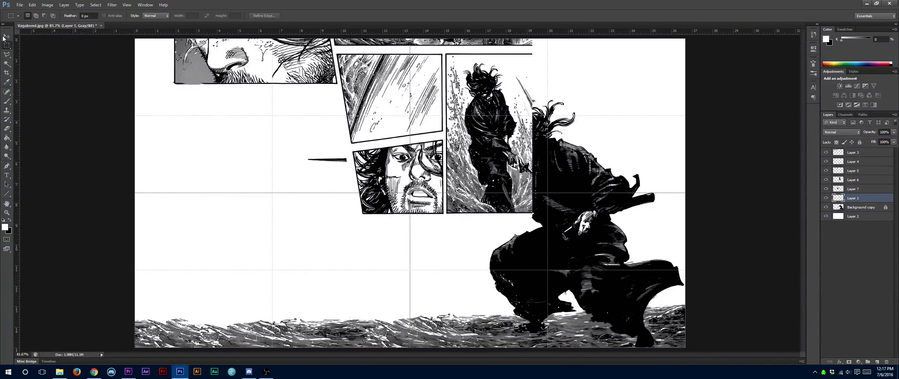
shift+click(861, 153)
drag(430, 66, 345, 23)
drag(286, 7, 410, 160)
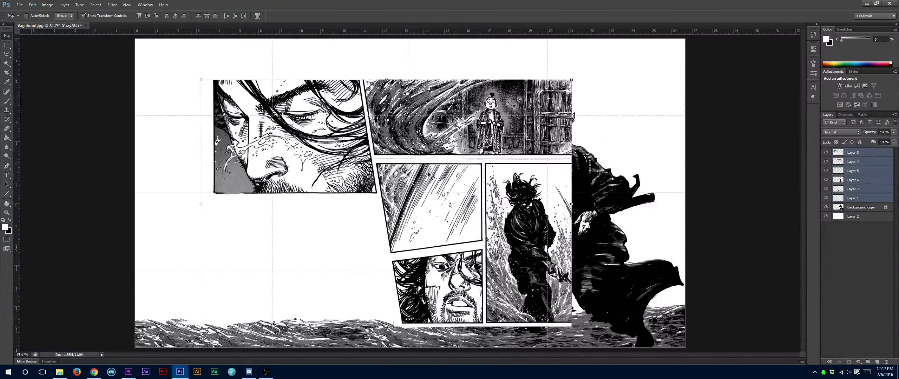
mouse_move(428, 137)
mouse_down()
mouse_move(425, 123)
mouse_move(338, 161)
mouse_move(349, 142)
mouse_move(403, 118)
mouse_move(433, 153)
mouse_move(417, 139)
mouse_up()
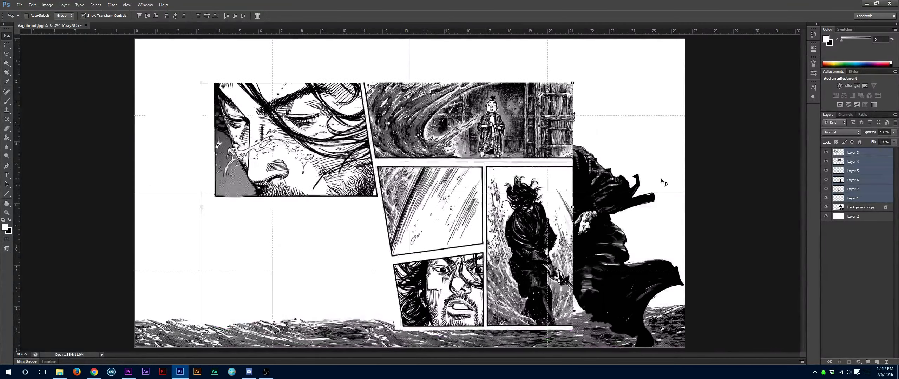
click(7, 46)
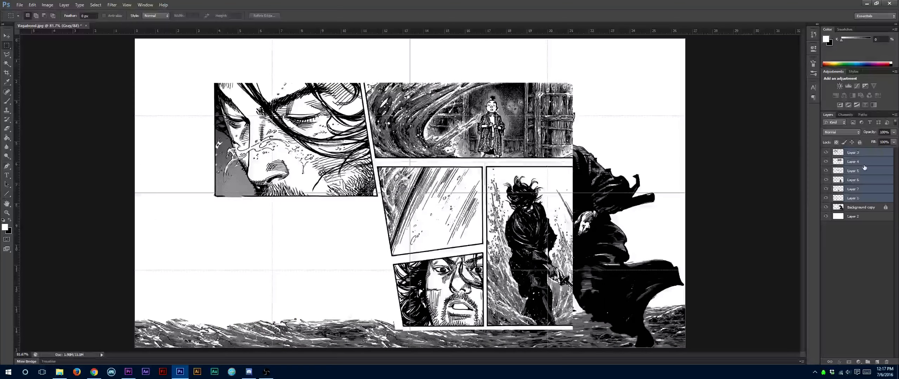
key(ctrl+slash)
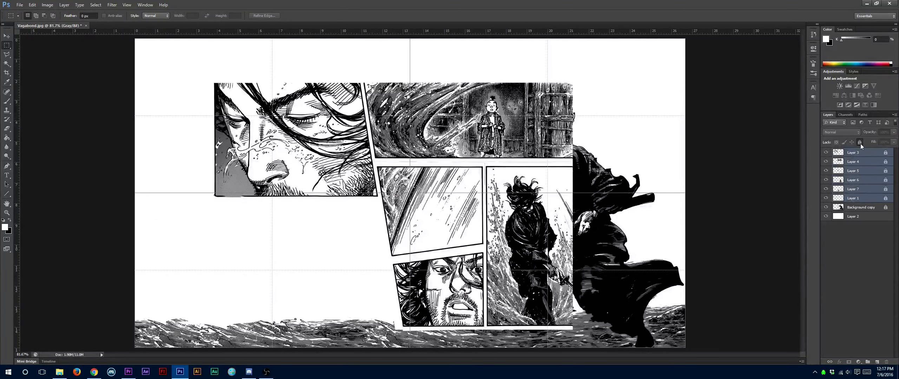
click(859, 143)
Toggle the visibility of Layers 1, 7 and 6 to check their contents, and delete the leftover Layer 1
click(856, 198)
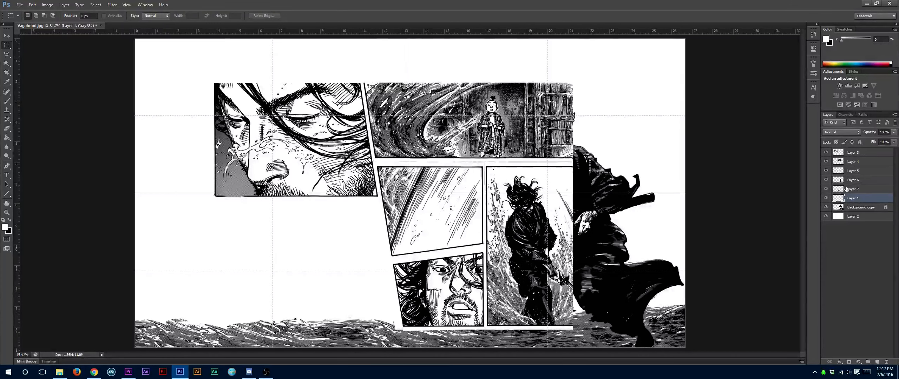
click(826, 198)
click(826, 189)
click(826, 180)
click(825, 180)
click(826, 188)
click(826, 198)
click(825, 198)
click(825, 198)
click(826, 198)
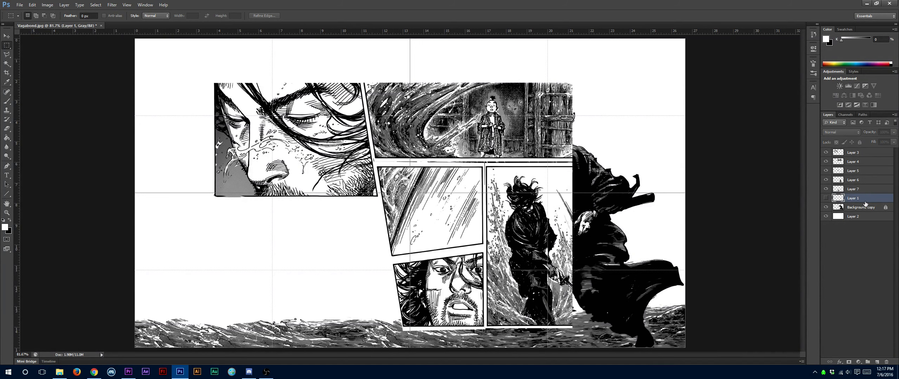
click(888, 361)
key(Return)
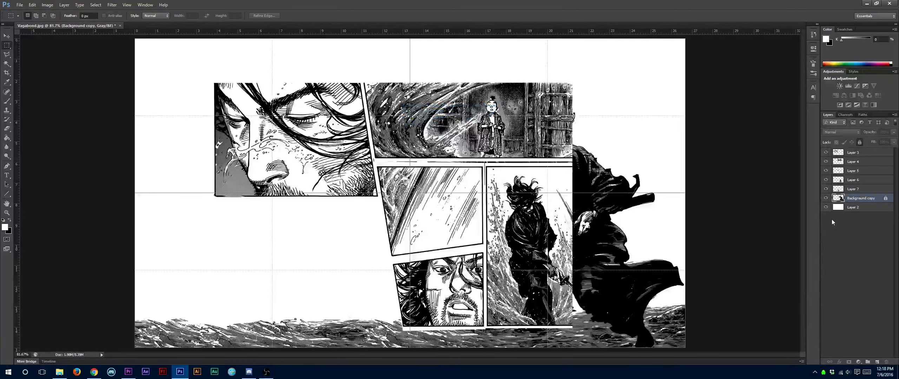
Toggle each panel layer's visibility off and on, from Layer 7 up to Layer 3, to check which panel it holds
click(862, 189)
click(825, 189)
click(826, 189)
click(826, 181)
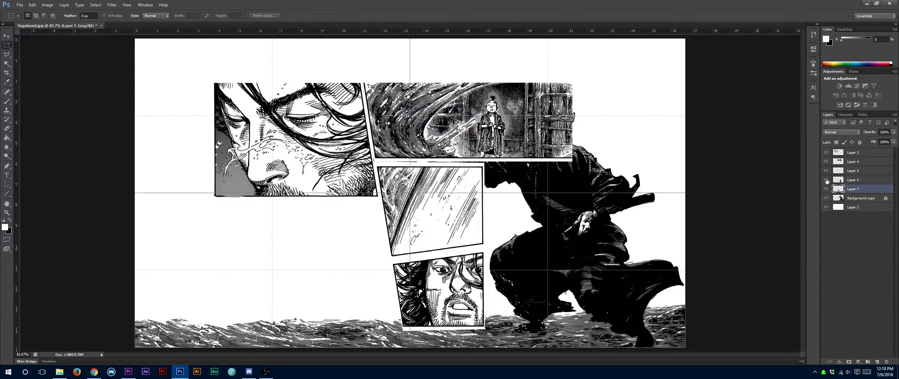
click(826, 181)
click(826, 171)
click(826, 171)
click(825, 162)
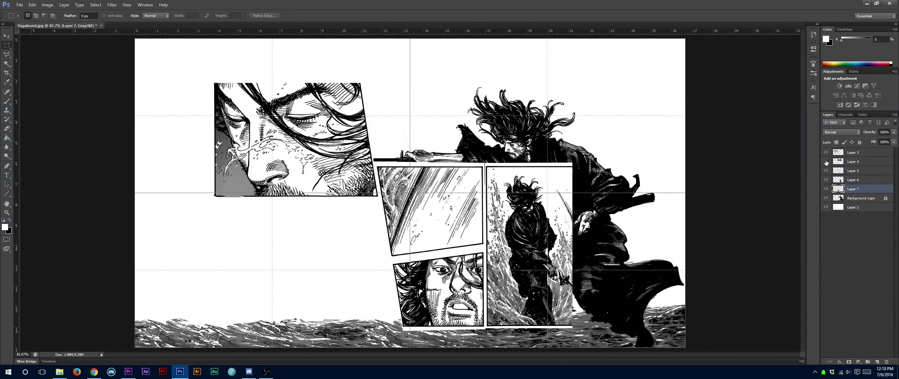
click(825, 161)
click(825, 152)
click(826, 153)
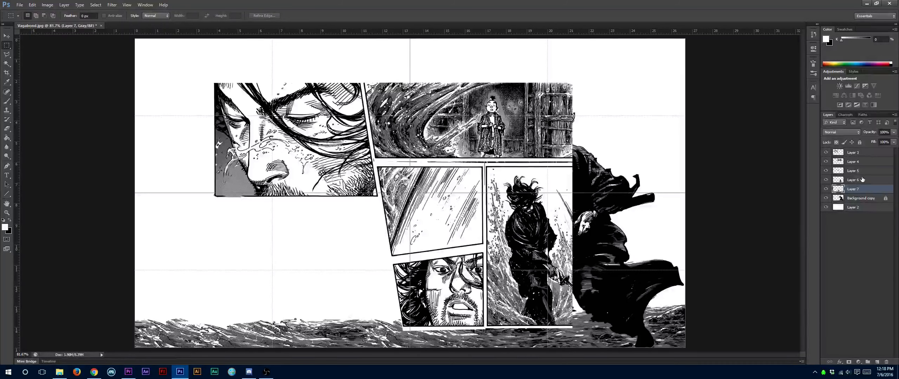
Select Layers 4 through 7 together and hide them, leaving only the face panel on Layer 3 showing
shift+click(865, 164)
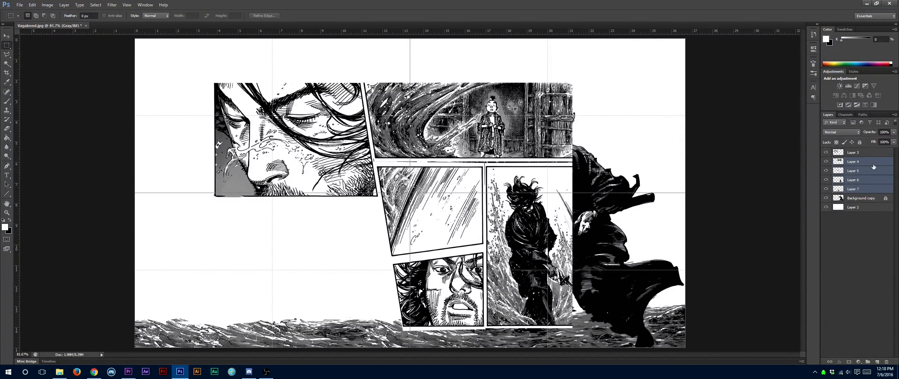
drag(825, 163, 826, 190)
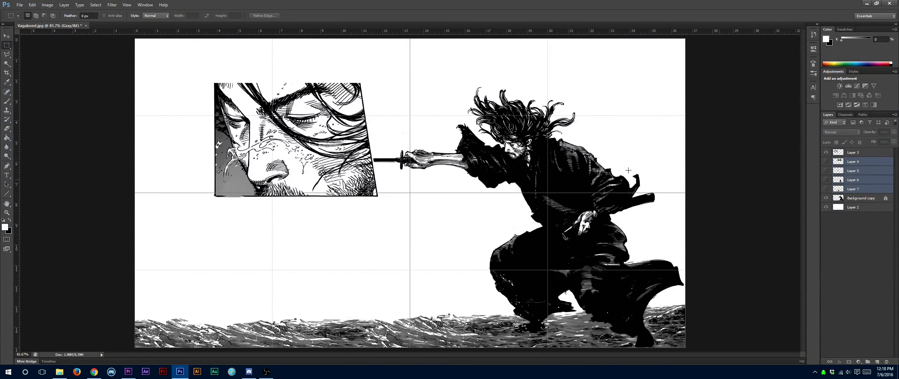
Move the face panel on Layer 3 to the empty area ahead of the sword tip and place its layer below Background copy
key(v)
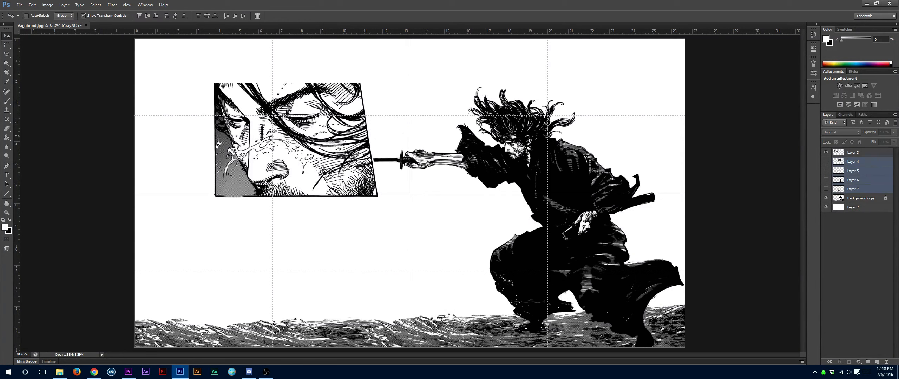
click(853, 153)
drag(349, 138, 266, 145)
drag(863, 152, 868, 204)
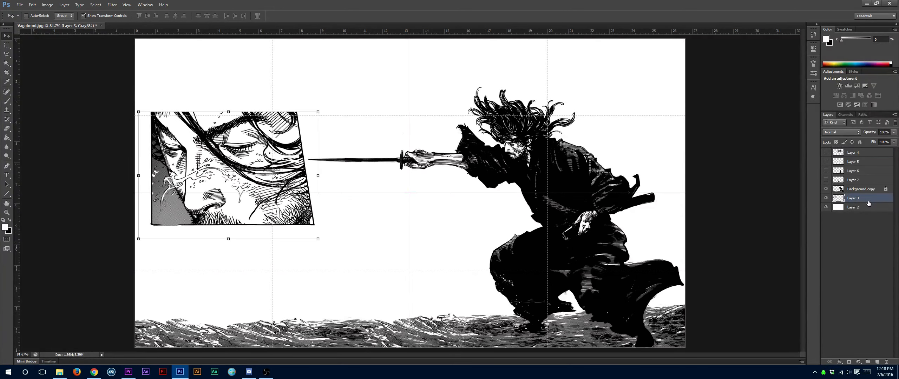
Select the Background copy layer and remove its lock
click(7, 45)
click(867, 189)
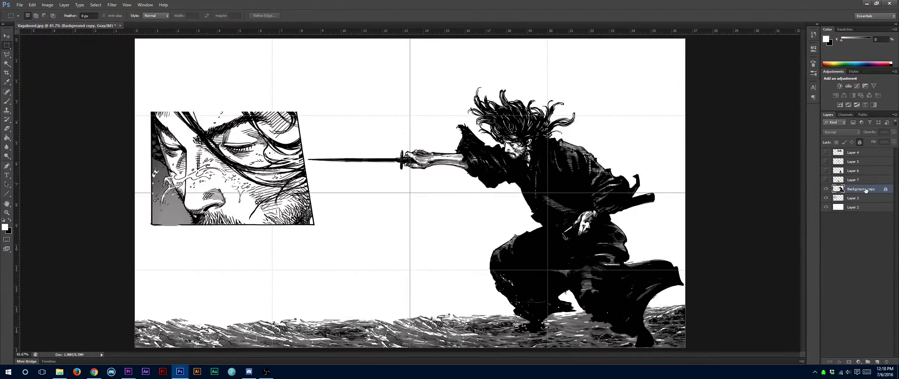
click(859, 142)
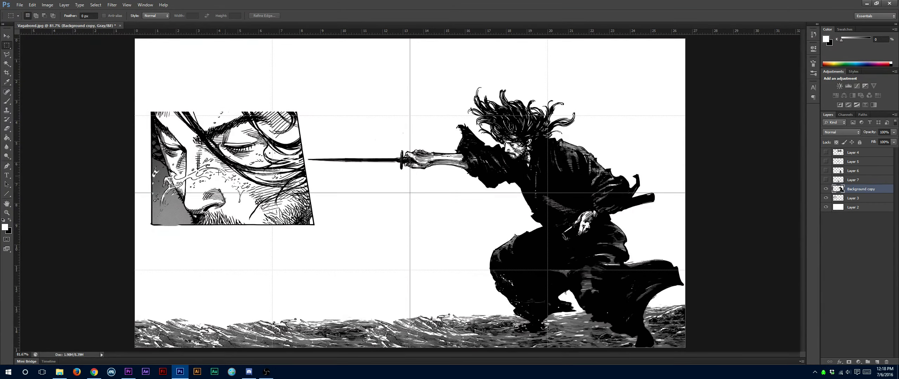
click(392, 233)
Add a black Stroke layer style of 2 px to the face panel on Layer 3
click(865, 206)
click(877, 198)
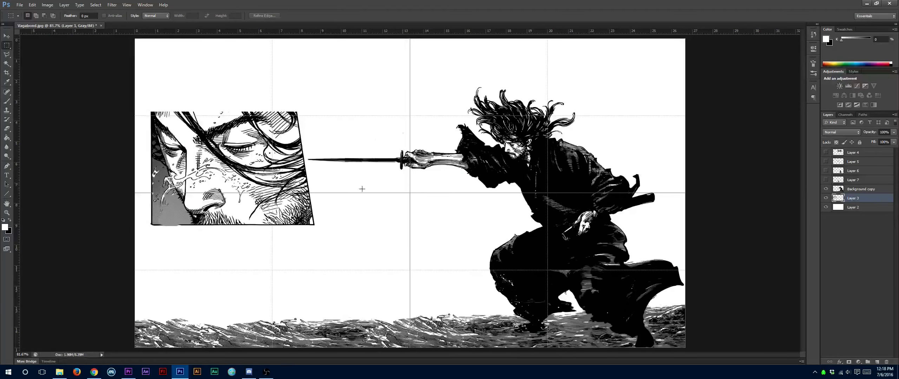
right_click(857, 200)
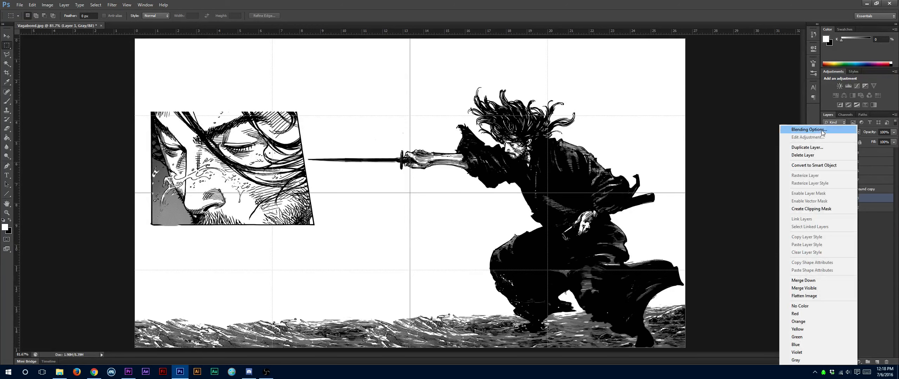
click(818, 127)
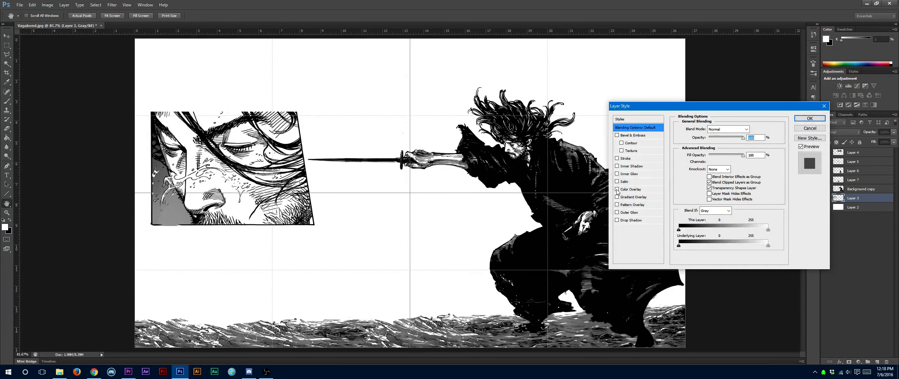
click(623, 159)
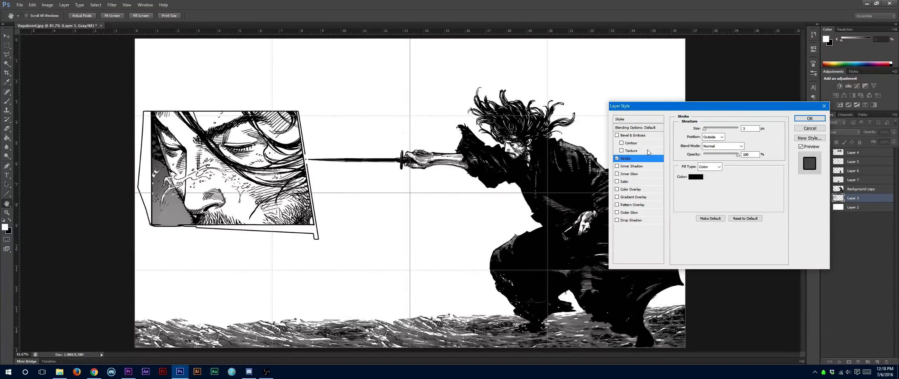
drag(750, 129, 647, 129)
text(2)
click(810, 119)
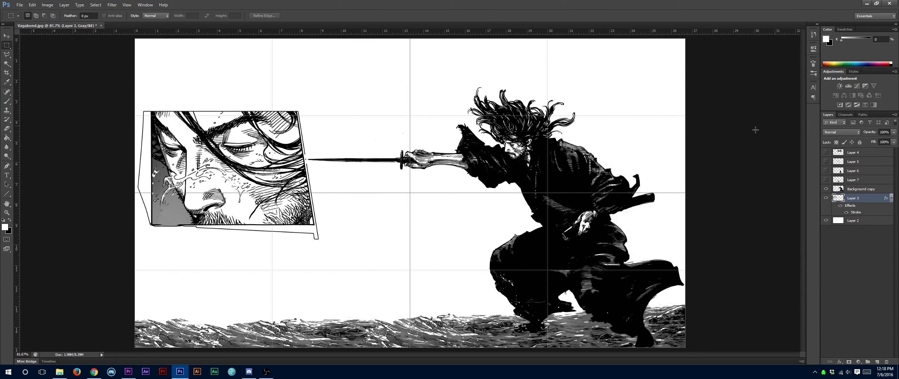
Marquee-select the stray outlined strips beside and below the face panel on Layer 3, delete them, and deselect
drag(136, 91, 151, 249)
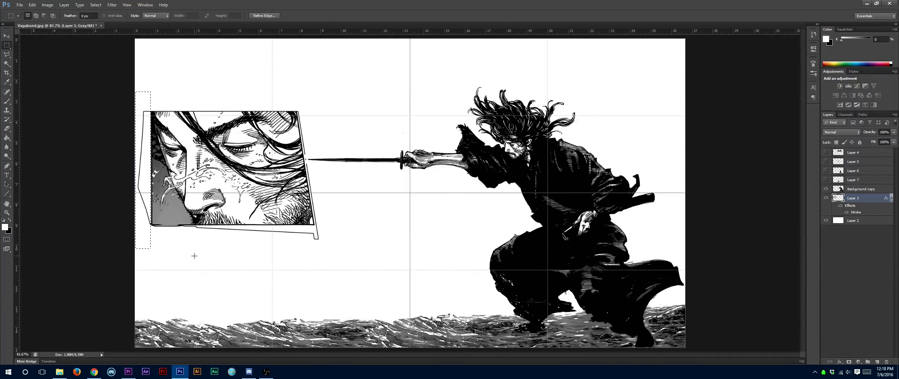
click(183, 263)
mouse_move(136, 270)
mouse_down()
mouse_move(365, 235)
mouse_move(370, 223)
mouse_up()
key(Delete)
click(346, 221)
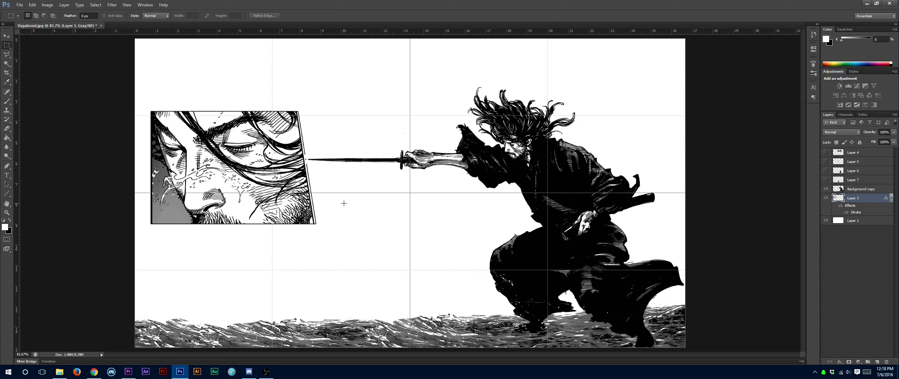
Outline the sliver along the face panel's slanted right edge with the Polygonal Lasso, delete it, and deselect
click(7, 54)
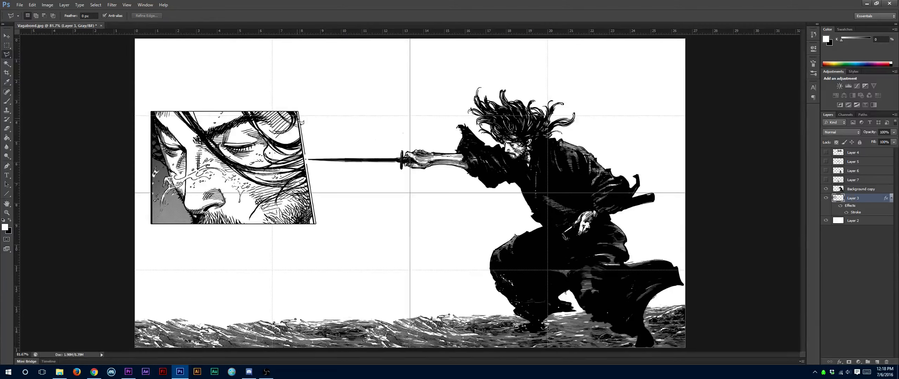
click(296, 99)
click(297, 112)
click(316, 233)
click(324, 233)
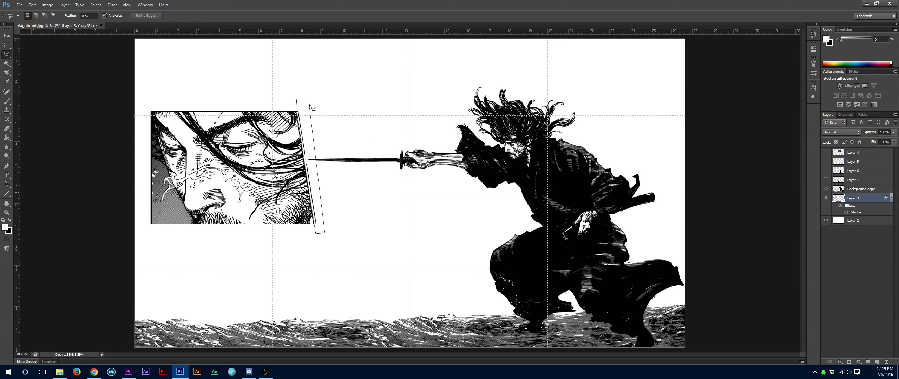
click(309, 105)
click(297, 99)
key(Delete)
click(356, 97)
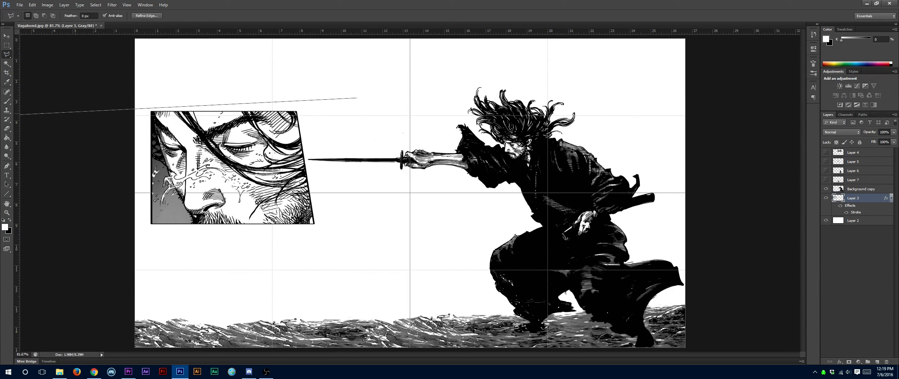
double_click(119, 81)
key(Return)
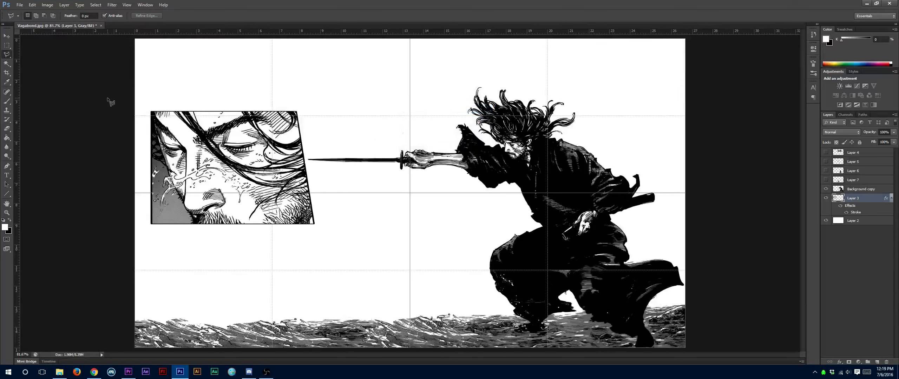
Change the position of Layer 3's stroke to Inside
click(7, 45)
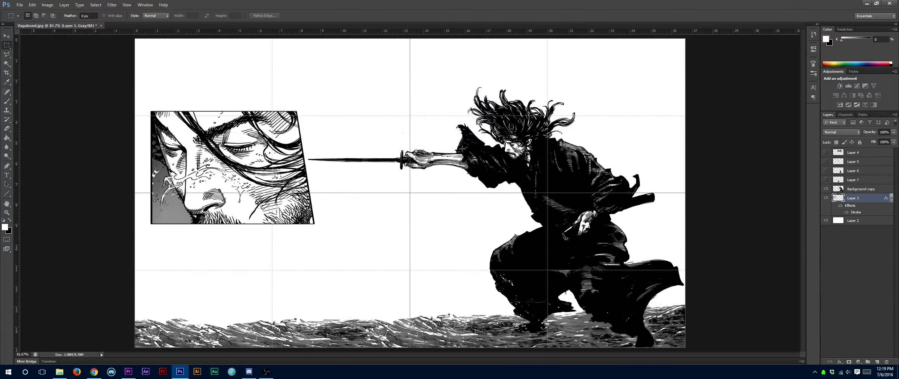
double_click(855, 212)
click(711, 137)
click(708, 149)
double_click(750, 129)
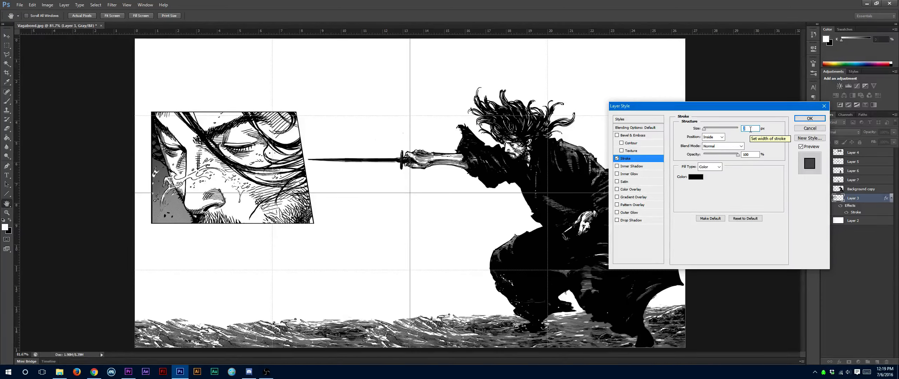
click(817, 118)
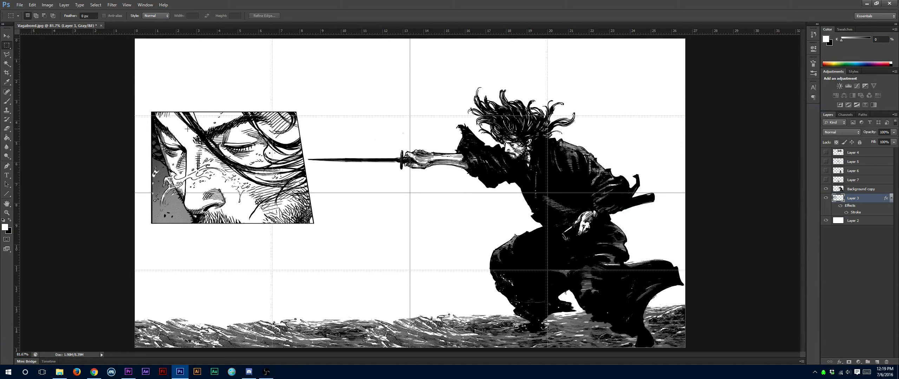
Nudge the face panel on Layer 3 down 30 px and left 10 px
click(7, 37)
key(shift+Down)
key(shift+Down)
key(shift+Down)
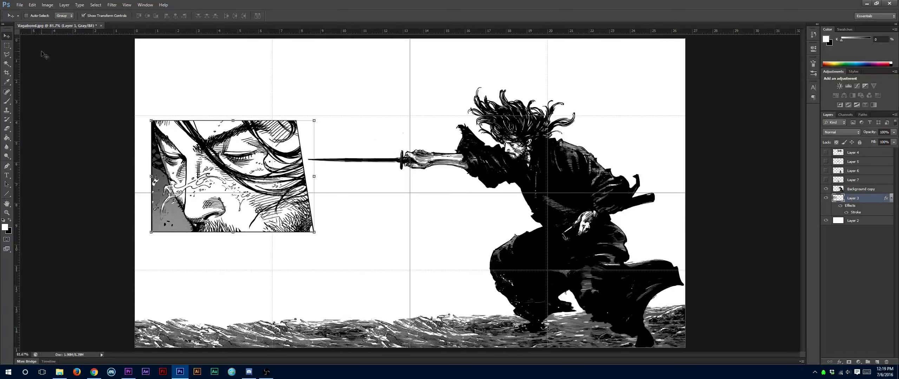
key(shift+Left)
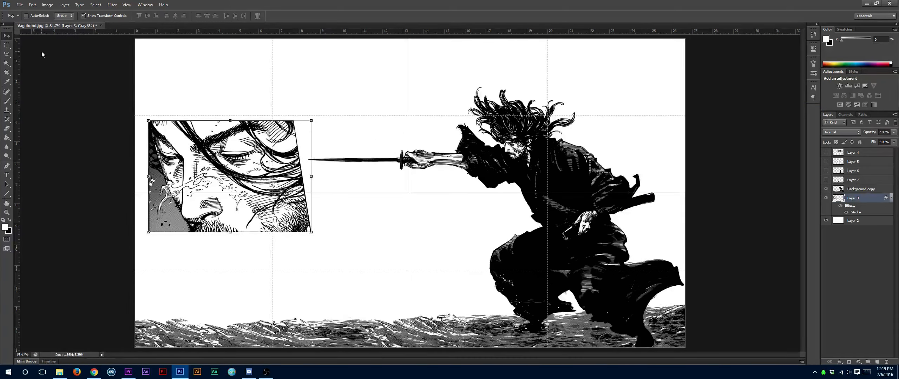
Toggle Background copy's visibility off and on, and show Layers 7, 6 and 5 again
click(7, 46)
click(866, 190)
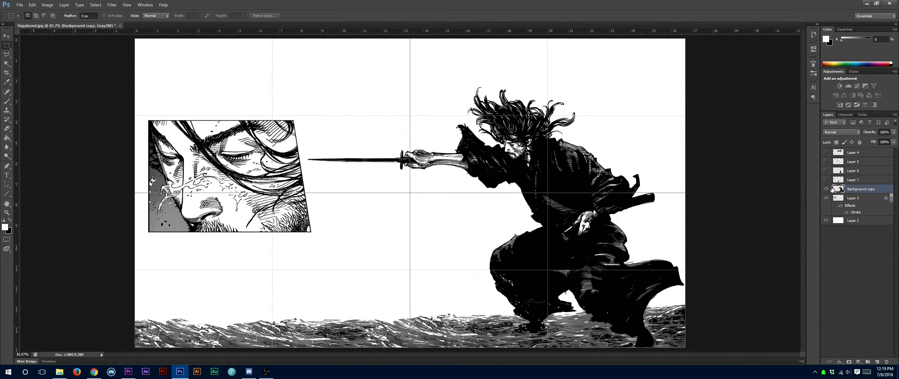
click(826, 189)
click(826, 189)
click(826, 180)
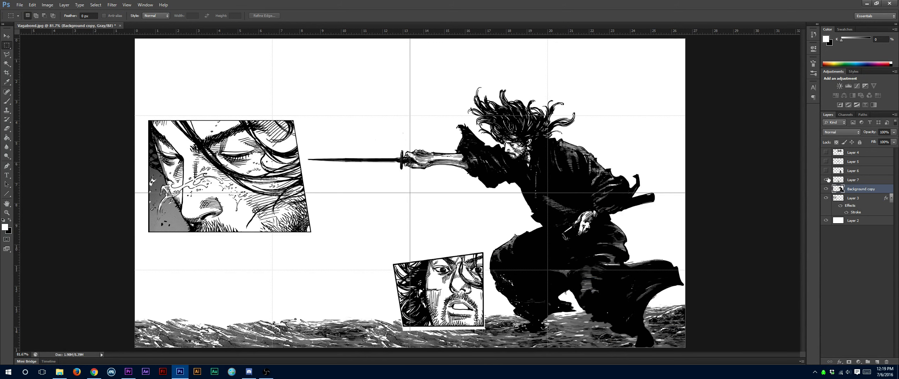
click(826, 170)
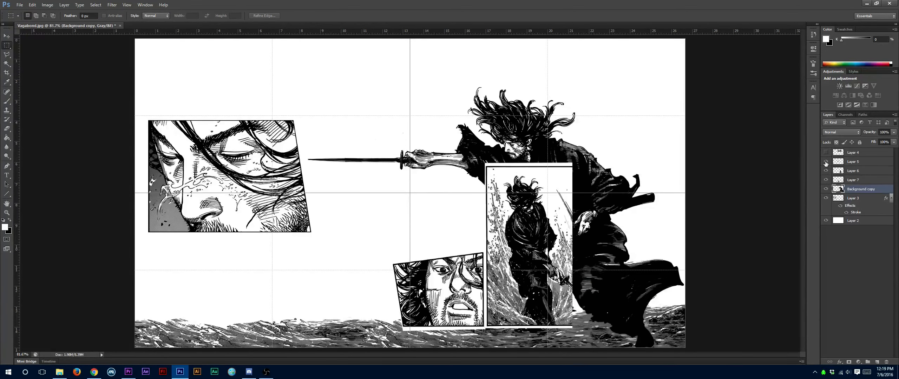
click(826, 162)
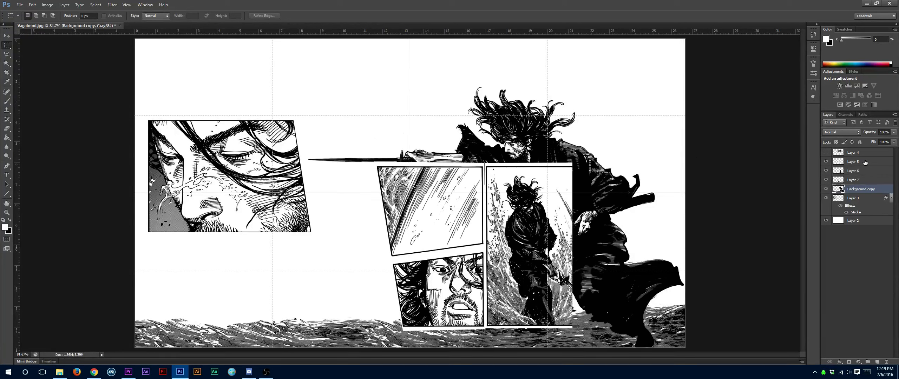
Select Layers 5 through 7 together and move their panels beside the face panel, aligning their upper edges
click(865, 162)
shift+click(865, 180)
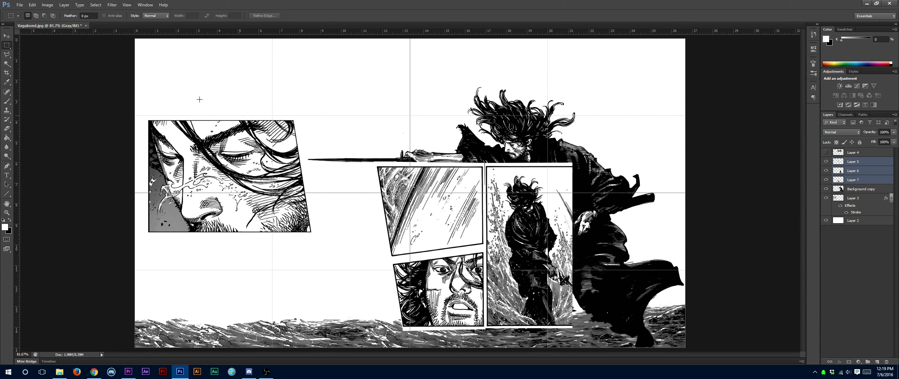
key(v)
drag(494, 223, 414, 177)
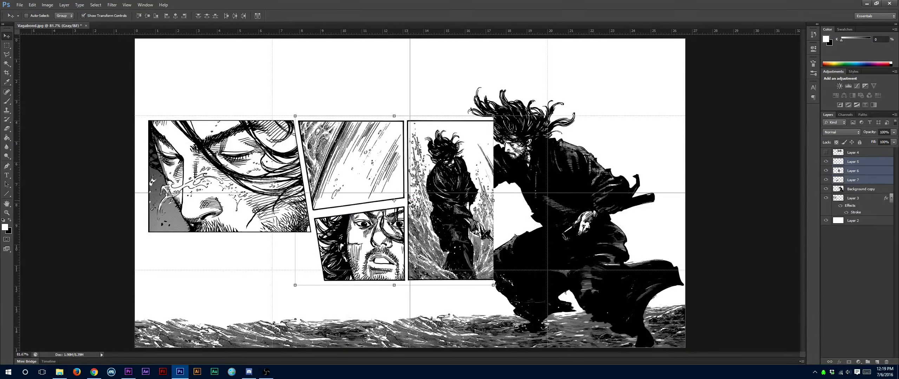
Scale the three selected panels down to about the face panel's height and place their layers directly below Layer 3
drag(493, 283, 428, 241)
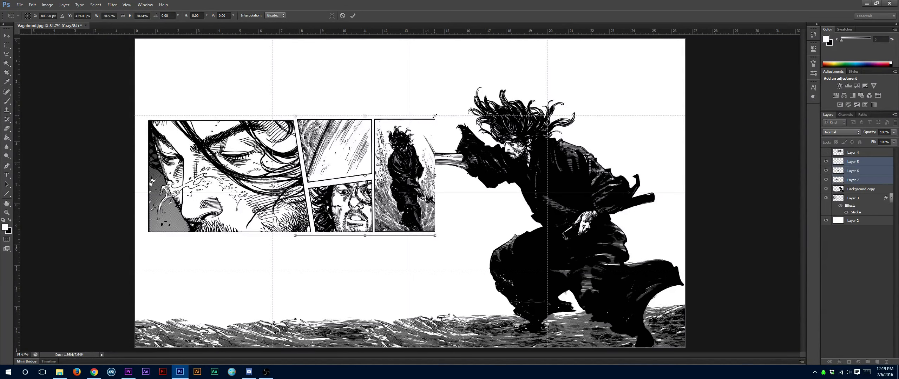
drag(435, 115, 434, 119)
key(Return)
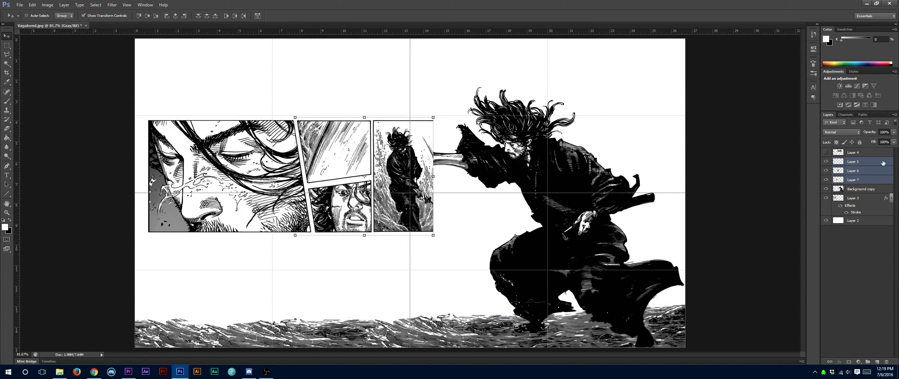
drag(863, 160, 860, 217)
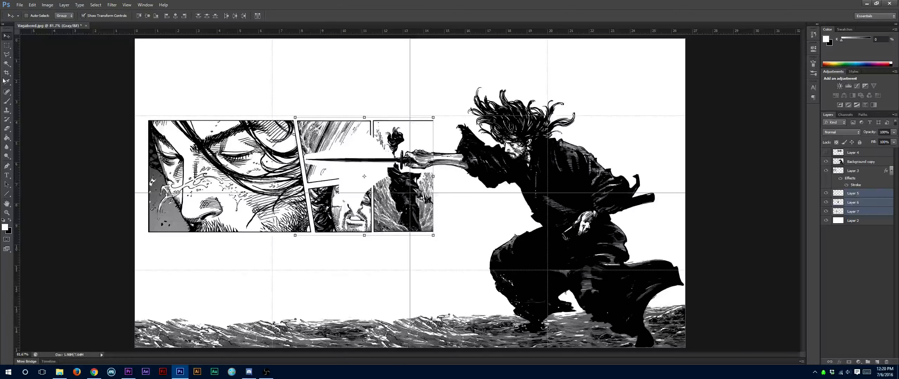
Select Layer 5 and toggle its visibility off and on to identify its comic panel
click(6, 45)
click(6, 212)
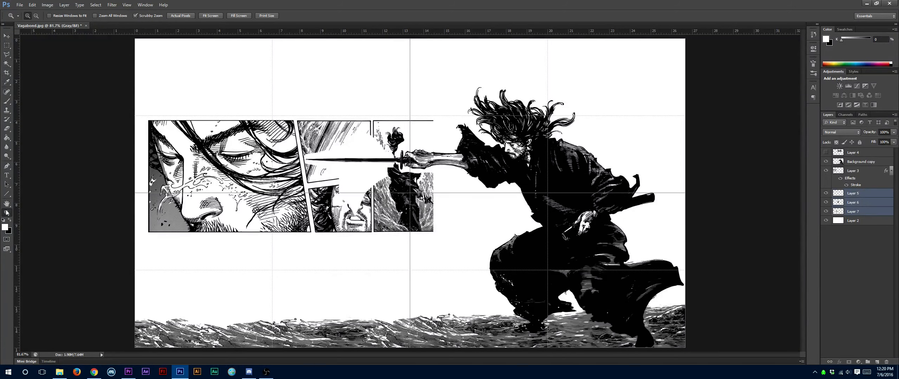
click(355, 172)
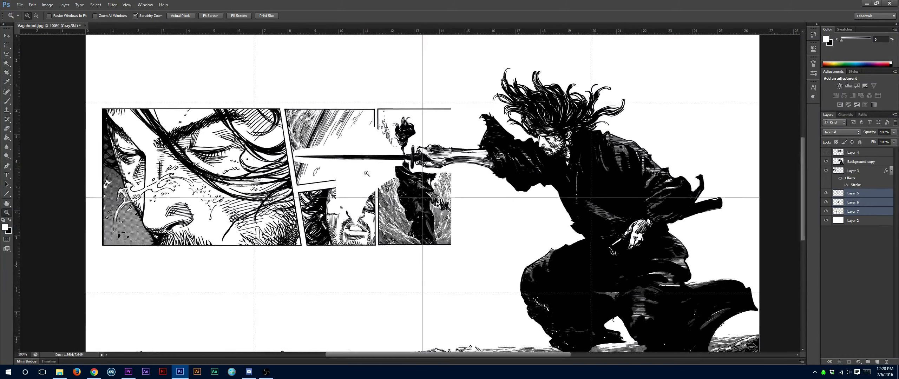
click(867, 194)
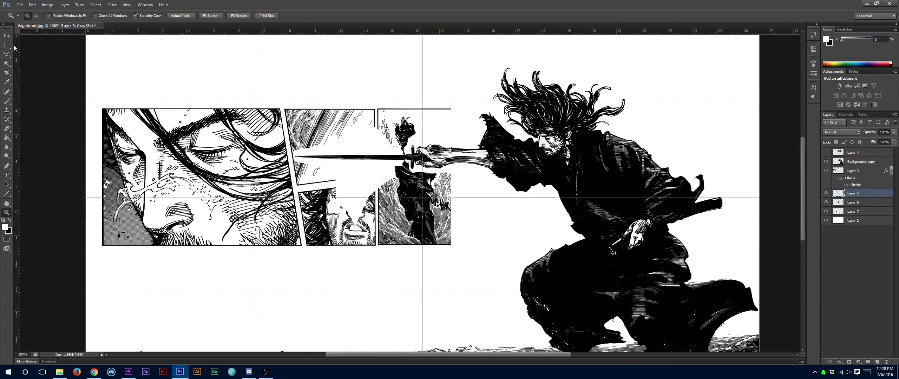
click(821, 197)
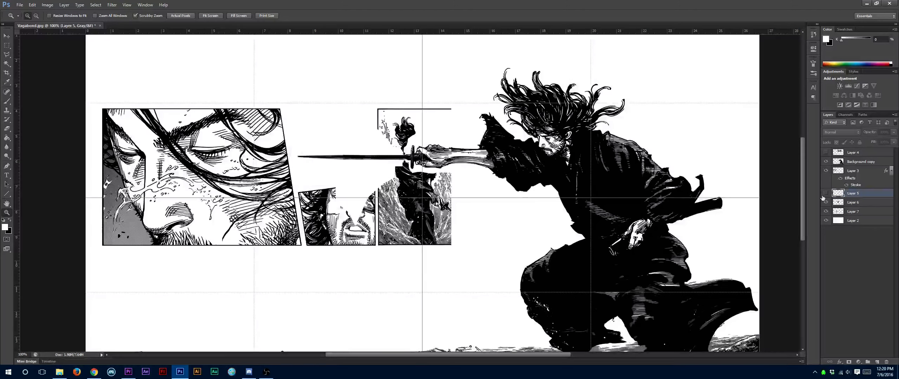
click(822, 197)
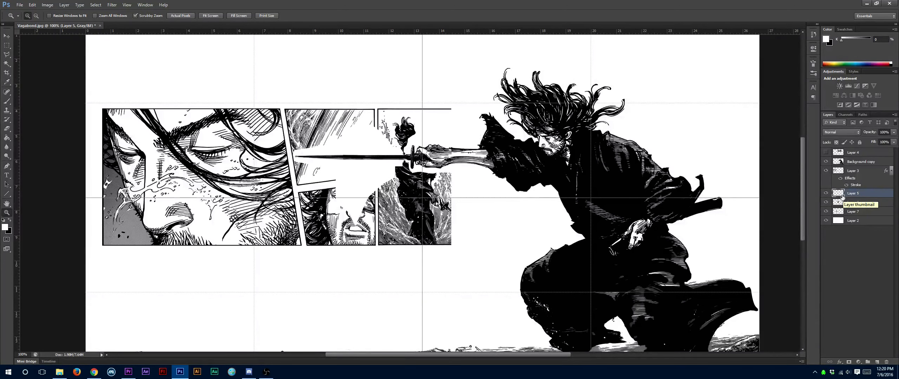
Hide Background copy, and toggle Layers 7 and 6 off and on to identify their panels
click(825, 161)
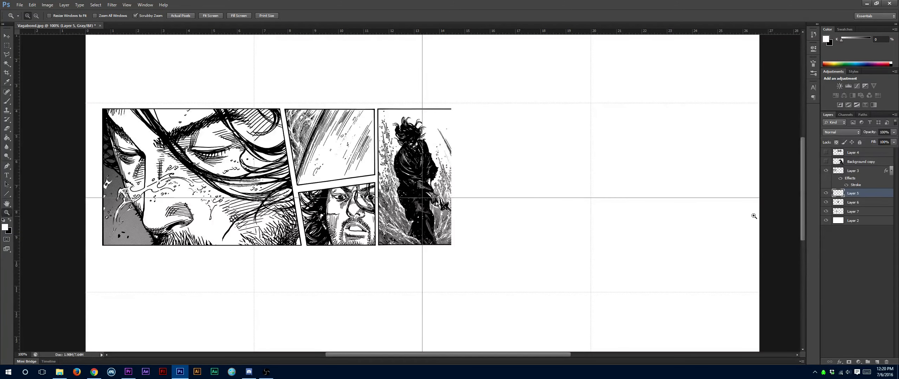
click(826, 163)
click(826, 212)
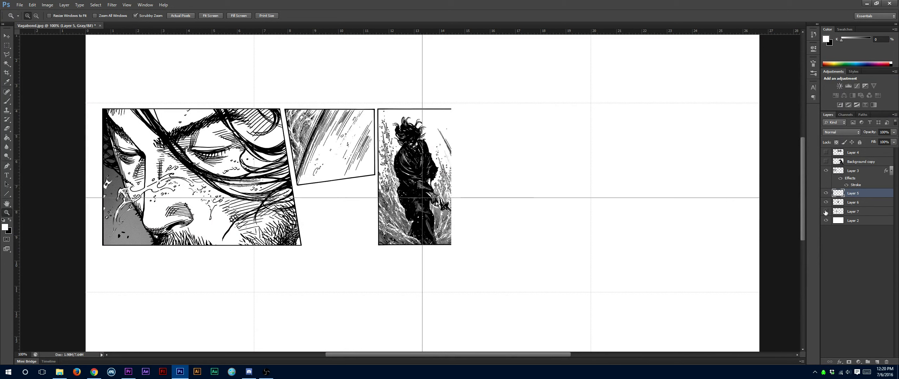
click(825, 212)
click(826, 203)
click(826, 202)
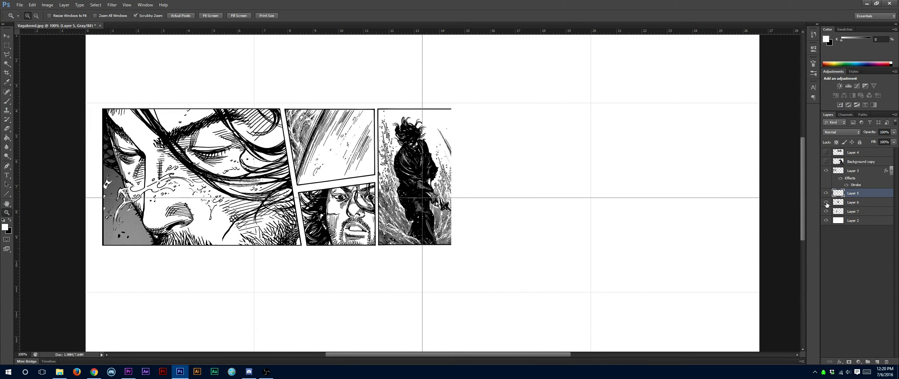
Add a 2 px black stroke positioned inside to the standing-figure panel on Layer 6
right_click(860, 203)
click(796, 127)
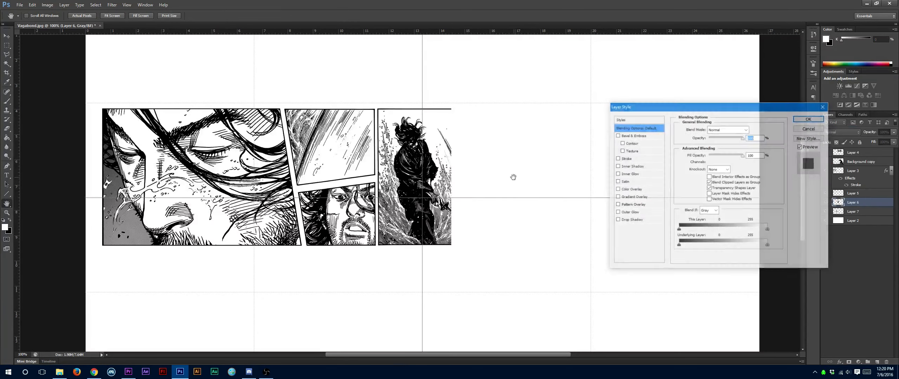
click(625, 158)
text(2)
click(714, 137)
click(715, 147)
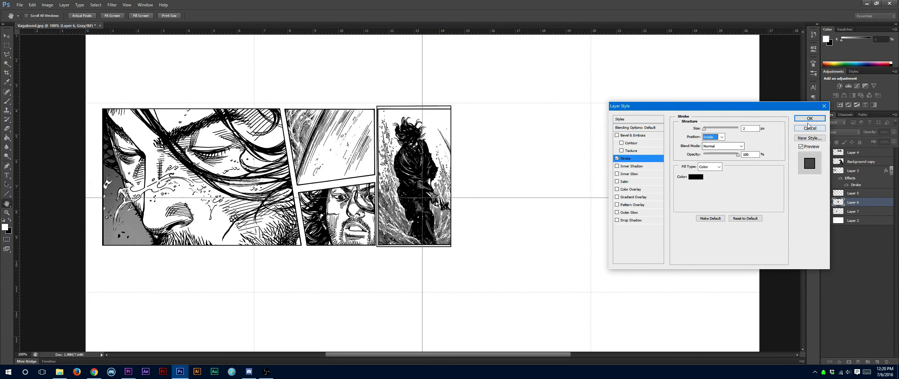
click(809, 118)
Trim the excess strips above, left of and below the standing-figure panel on Layer 6 using rectangular selections
key(m)
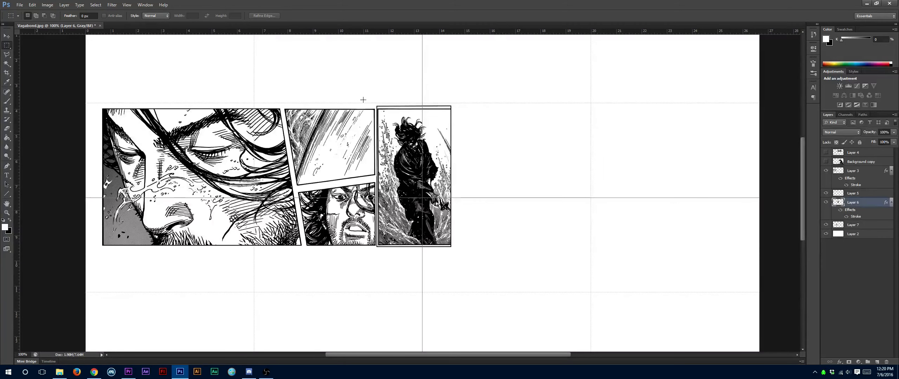
drag(490, 87, 337, 107)
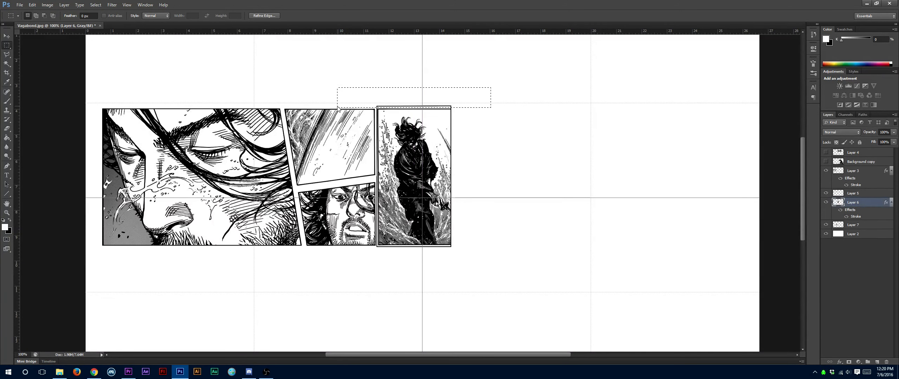
click(311, 90)
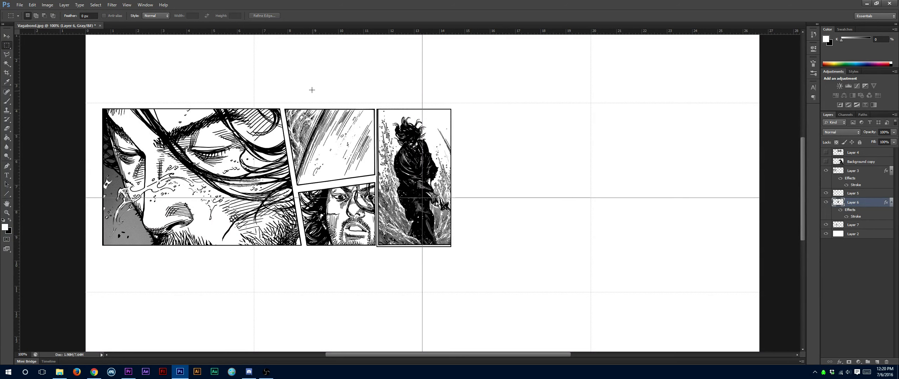
drag(314, 94, 377, 271)
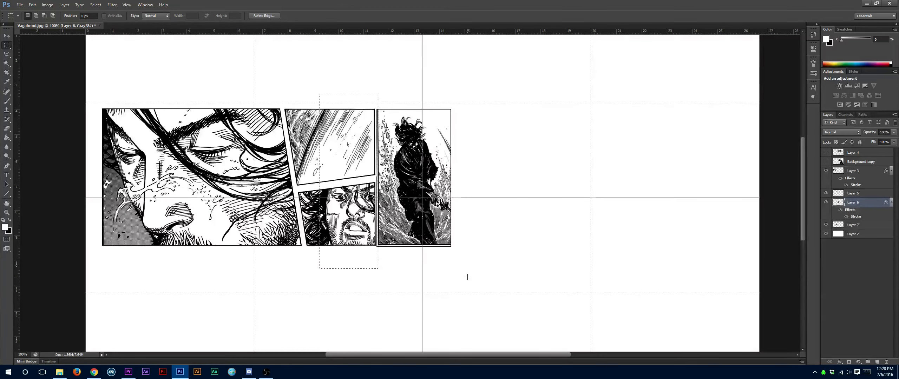
drag(479, 277, 351, 244)
key(Delete)
click(358, 279)
key(ctrl+z)
key(Delete)
click(308, 267)
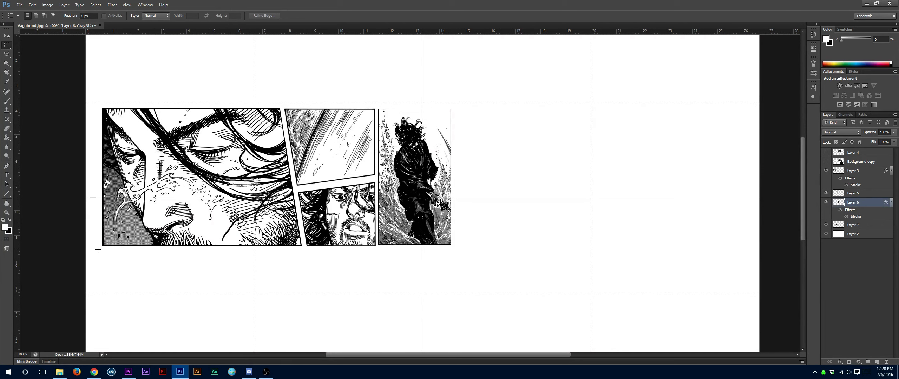
Fit the whole canvas in view and show Background copy again
click(7, 212)
right_click(228, 239)
click(253, 243)
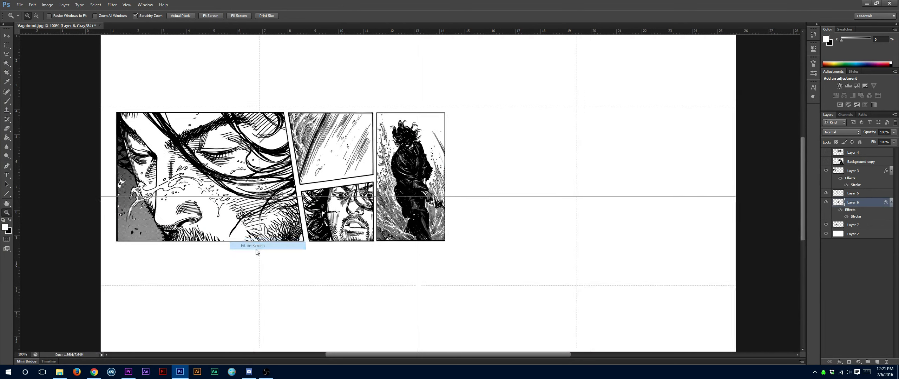
click(825, 161)
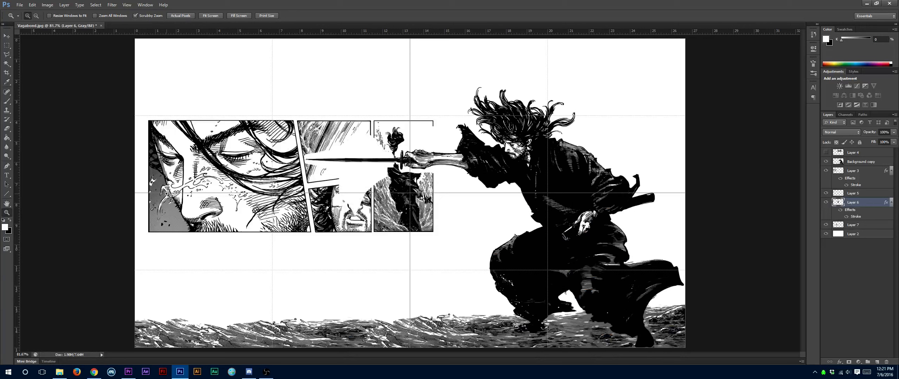
click(7, 63)
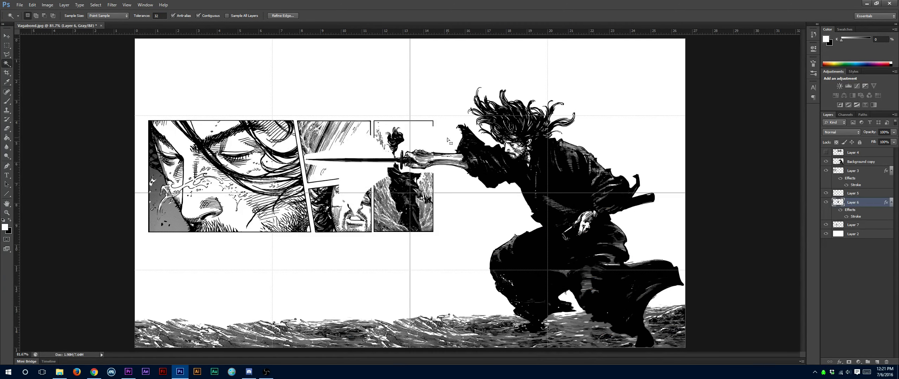
click(868, 165)
click(437, 142)
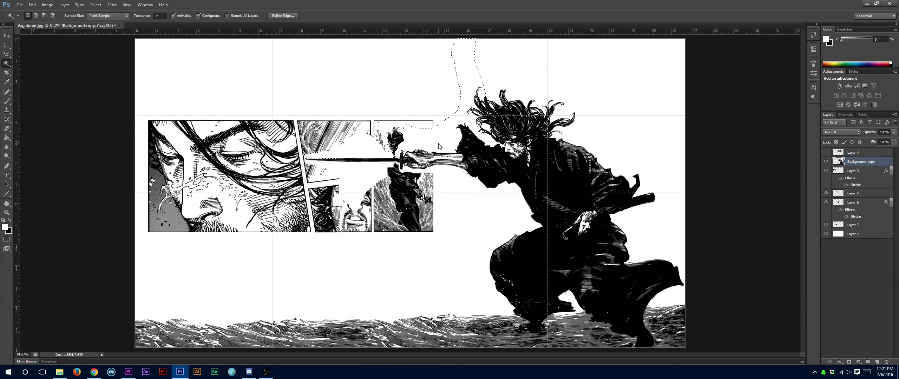
click(7, 45)
click(176, 190)
Set Background copy's blend mode to Multiply and hide the standing-figure panel on Layer 6
click(841, 132)
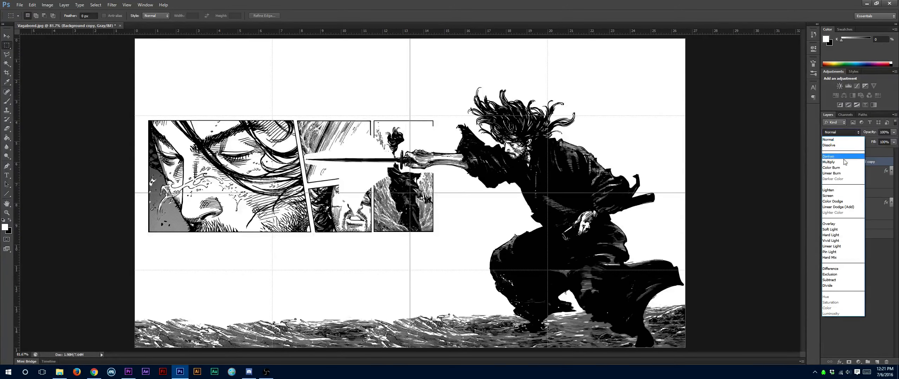
click(839, 156)
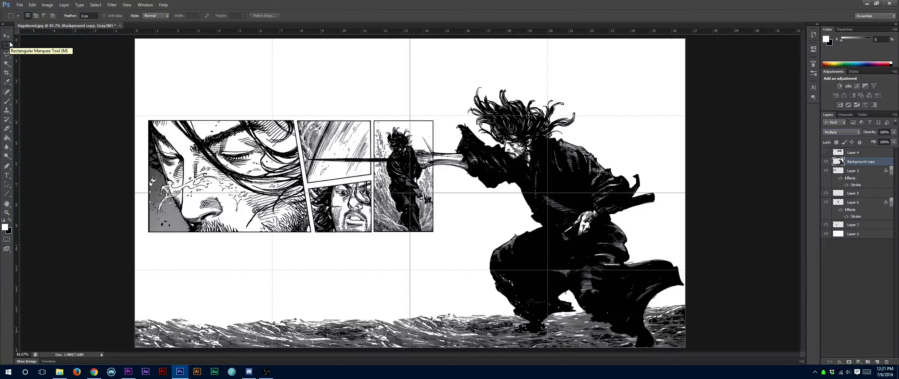
click(7, 213)
click(460, 153)
click(459, 153)
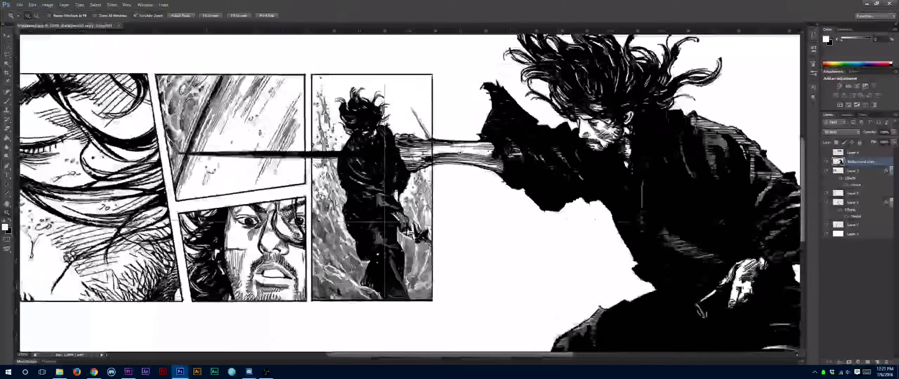
right_click(306, 198)
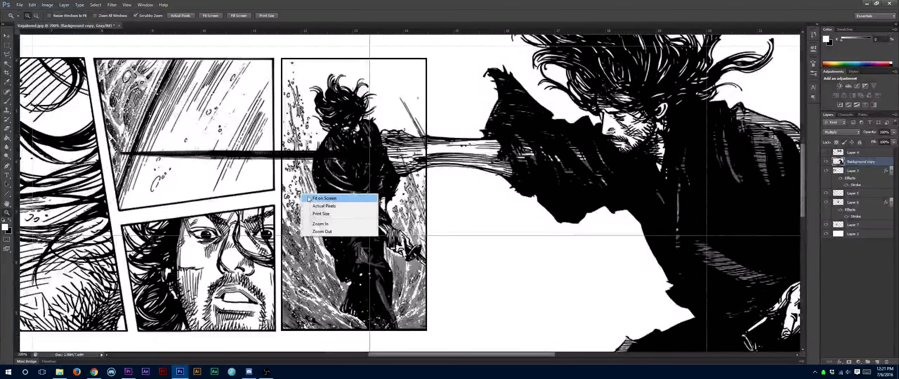
click(306, 199)
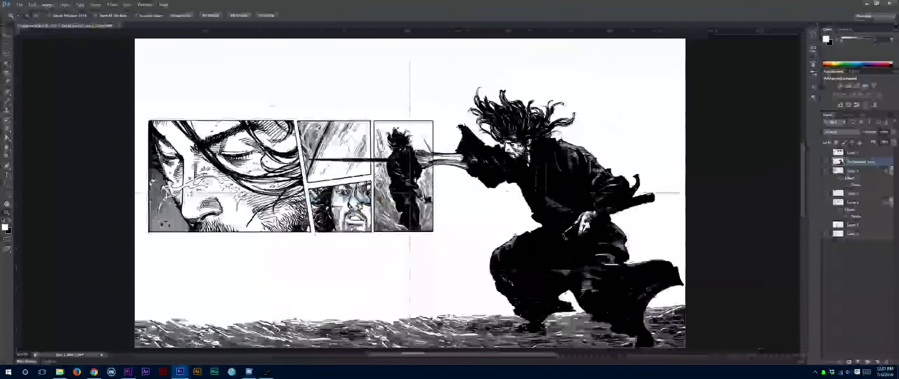
click(826, 202)
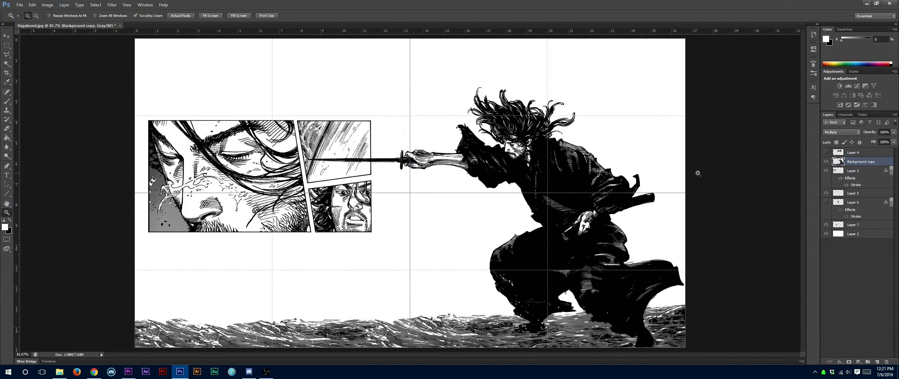
shift+click(851, 190)
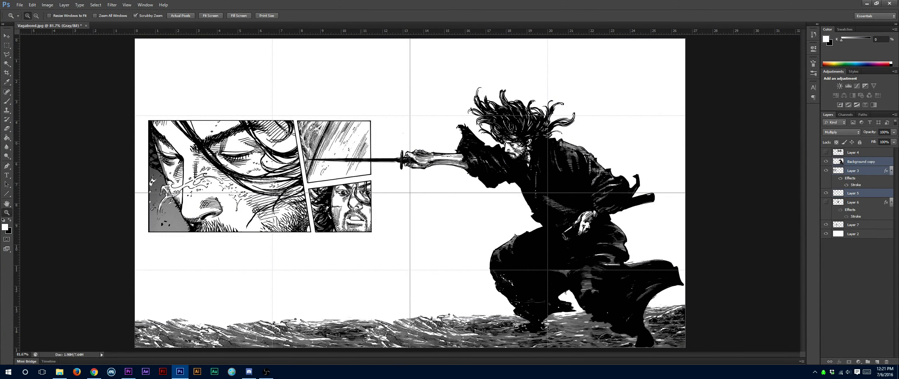
click(7, 36)
key(shift+Right)
key(shift+Right)
key(shift+Right)
key(shift+Left)
key(shift+Left)
key(shift+Left)
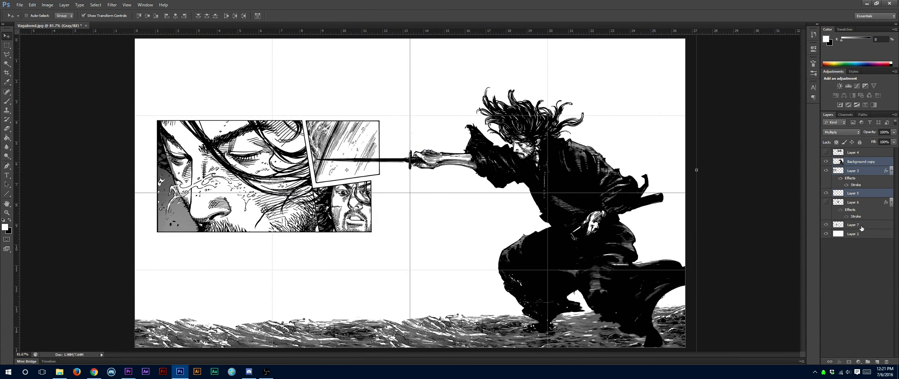
click(859, 162)
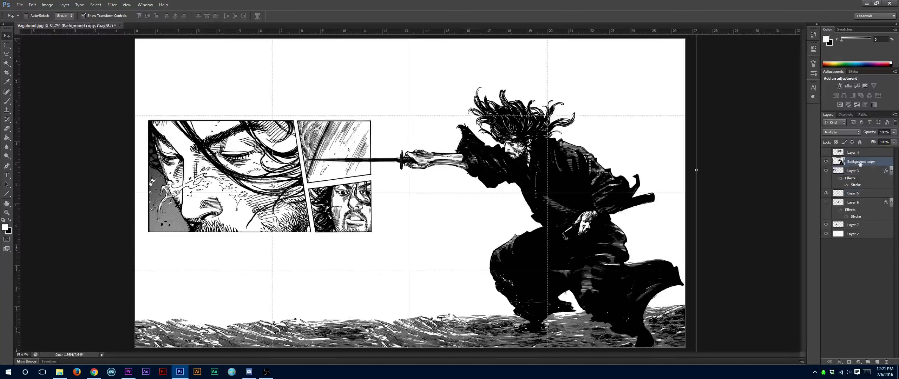
shift+click(857, 194)
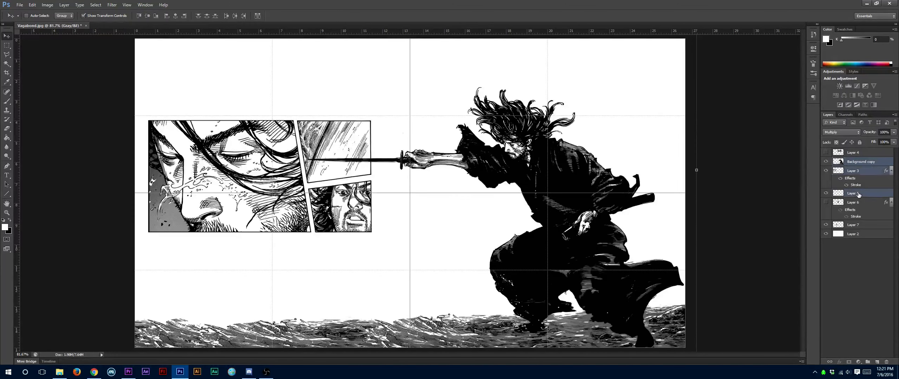
Select Layers 3, 5 and 7 together and nudge their panels 60 px to the right
click(856, 170)
shift+click(853, 194)
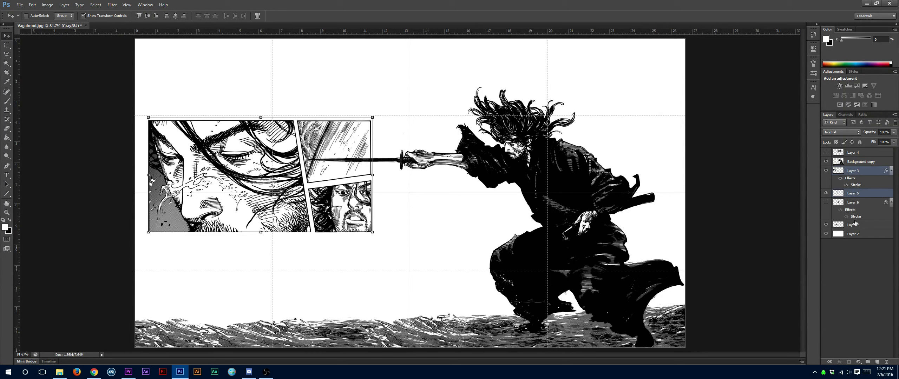
ctrl+click(855, 224)
key(shift+Right)
key(shift+Right)
key(shift+Right)
key(shift+Right)
key(shift+Right)
key(shift+Right)
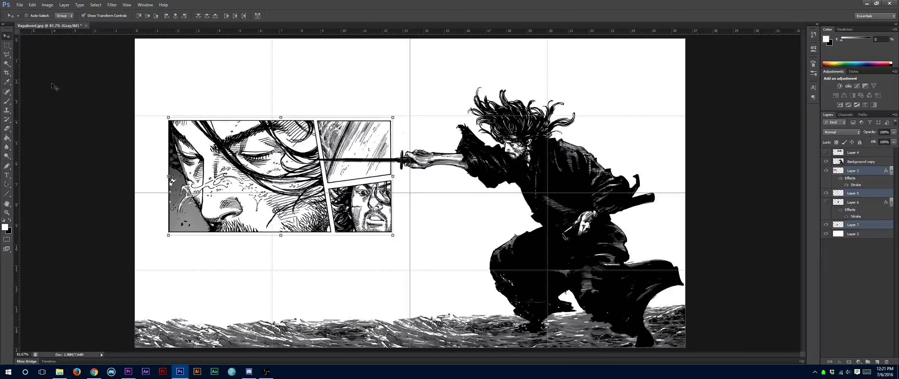
Make Layer 3 active with the Rectangular Marquee tool ready, and hide Layer 7, Layer 5 and Background copy
click(6, 47)
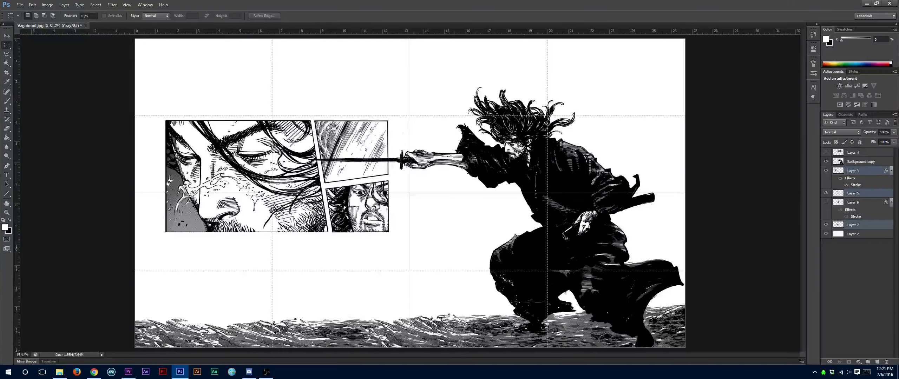
click(864, 172)
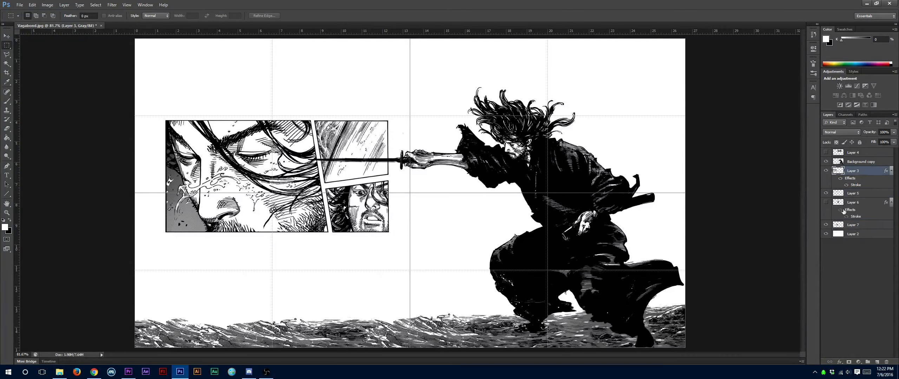
click(826, 224)
click(825, 193)
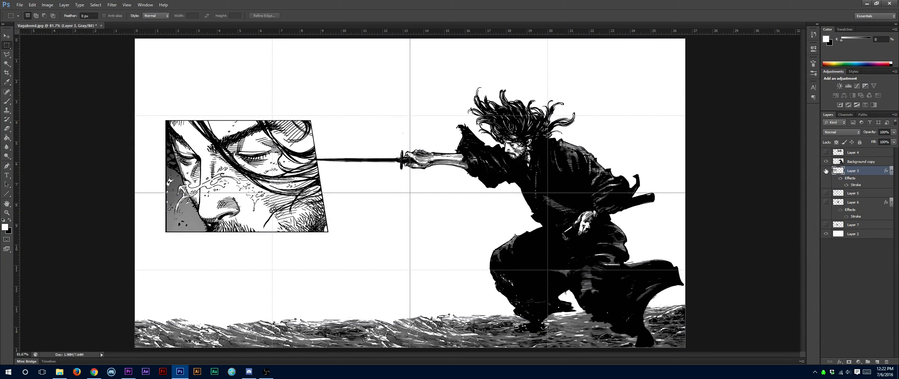
click(826, 161)
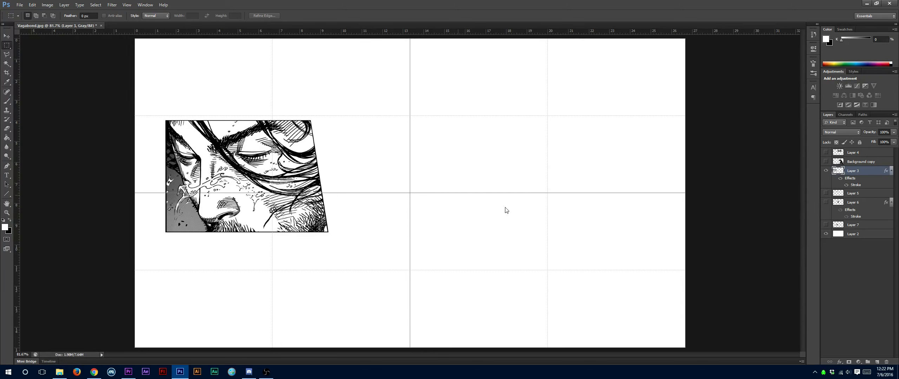
Save the visible Layer 3 face panel as a PNG named 002 in the vlog2 folder with the default PNG options
key(ctrl+shift+s)
click(634, 211)
click(642, 288)
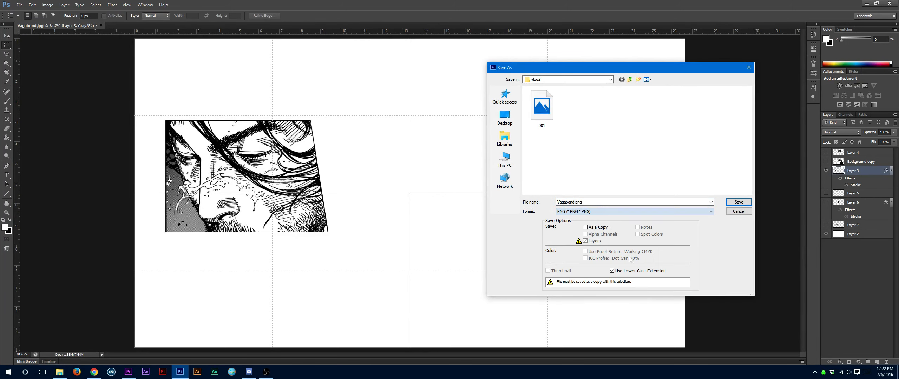
drag(605, 203, 539, 150)
text(02)
key(Return)
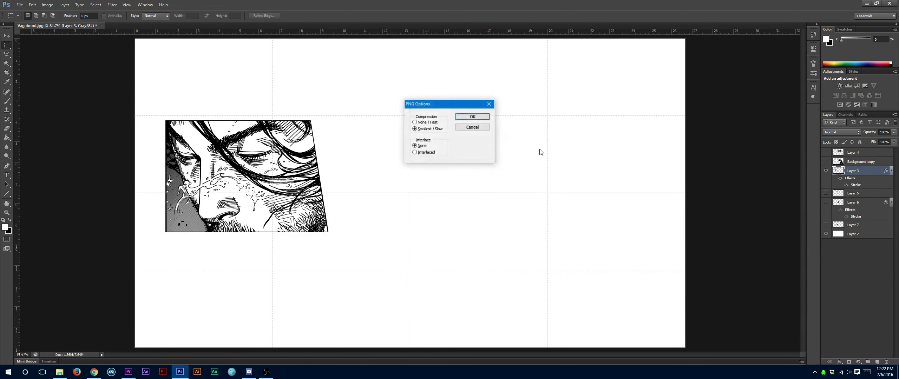
key(Return)
Hide Layer 3, show only Layer 5's panel over the white background, and save it as a PNG named 003
click(826, 170)
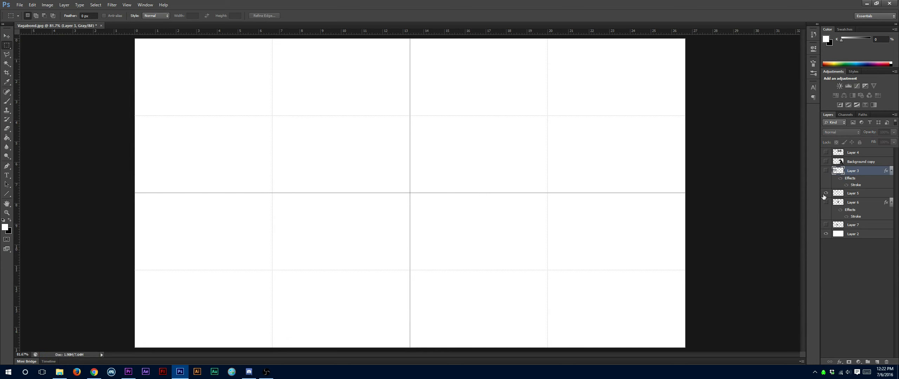
click(825, 193)
key(ctrl+shift+s)
click(596, 211)
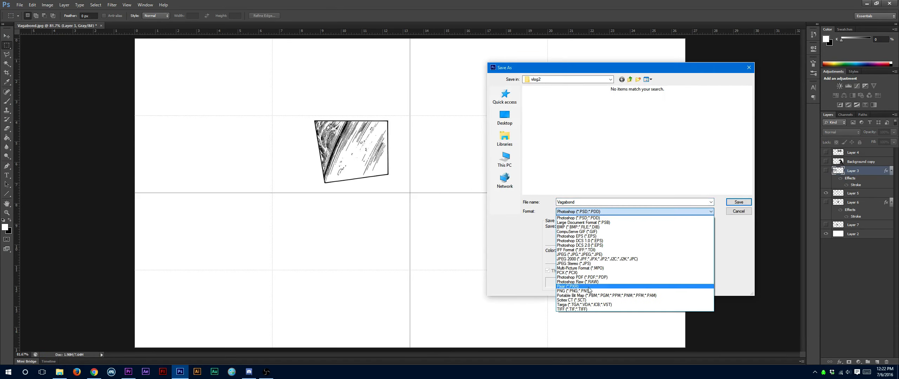
click(589, 297)
double_click(604, 203)
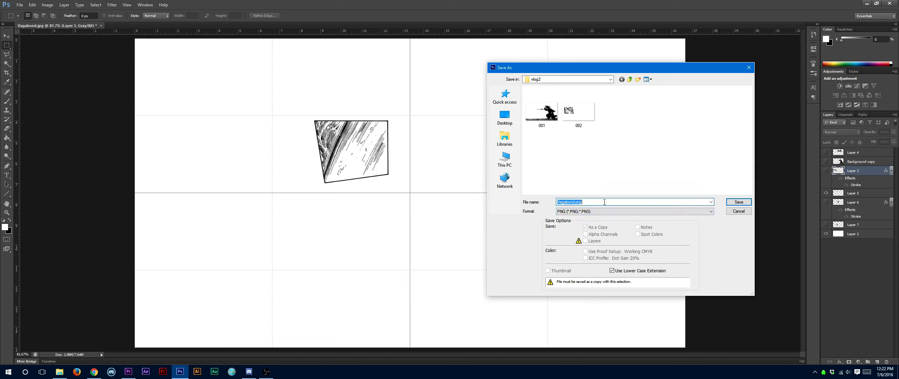
text(003)
key(Return)
key(Return)
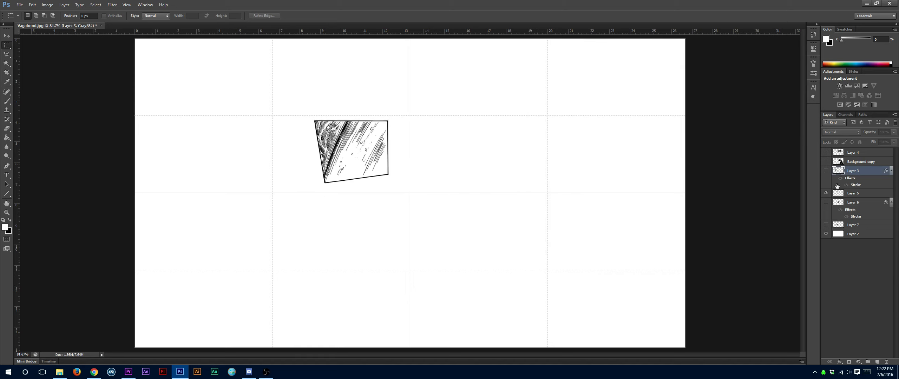
Swap Layer 5's visibility for Layer 7's and save that panel as a PNG named 004
click(825, 192)
click(825, 225)
key(ctrl+shift+s)
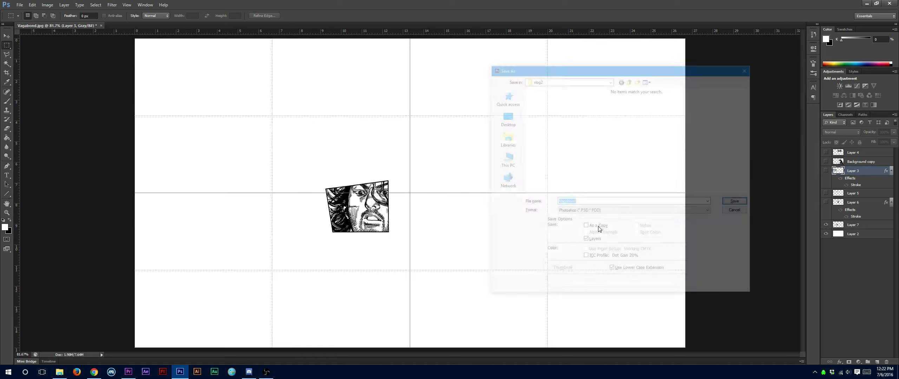
click(610, 212)
click(597, 288)
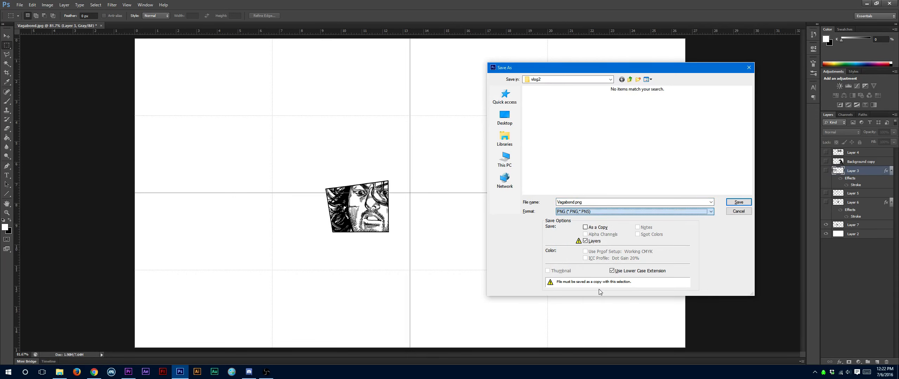
double_click(591, 202)
text(004)
key(Return)
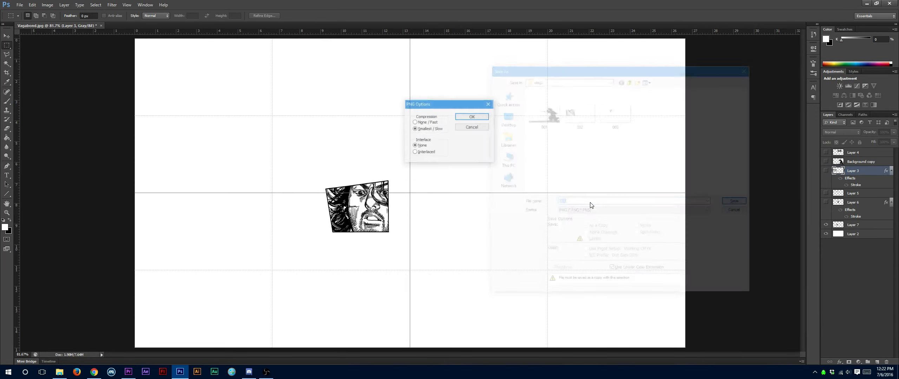
key(Return)
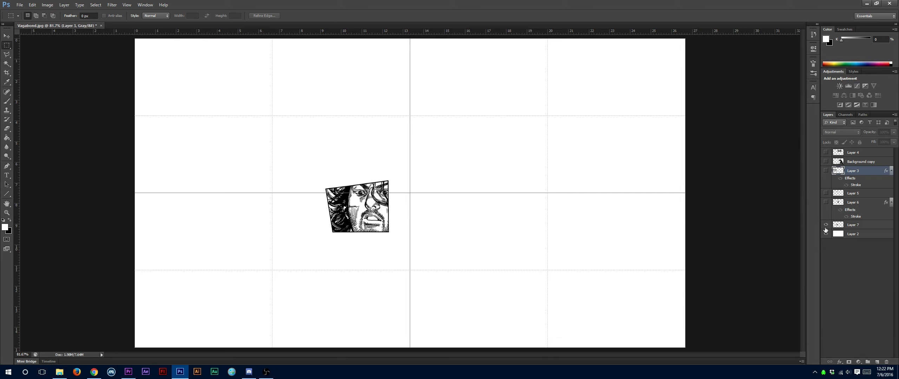
Show Layers 5 and 3 again, and switch to Premiere Pro at the start of Sequence 01
click(826, 193)
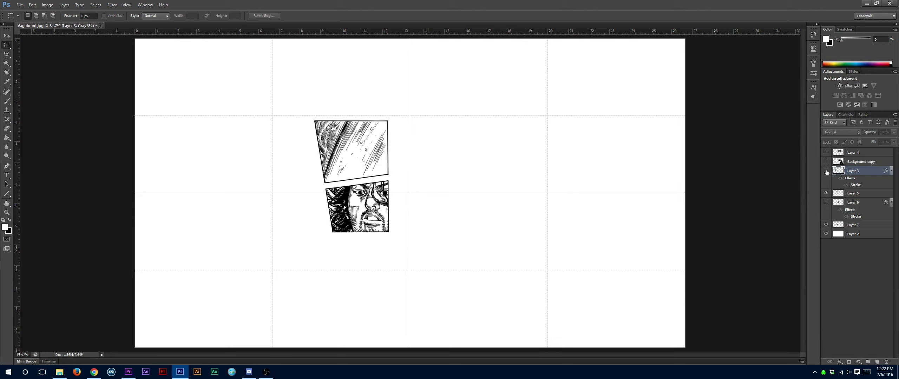
click(826, 171)
key(alt+Tab)
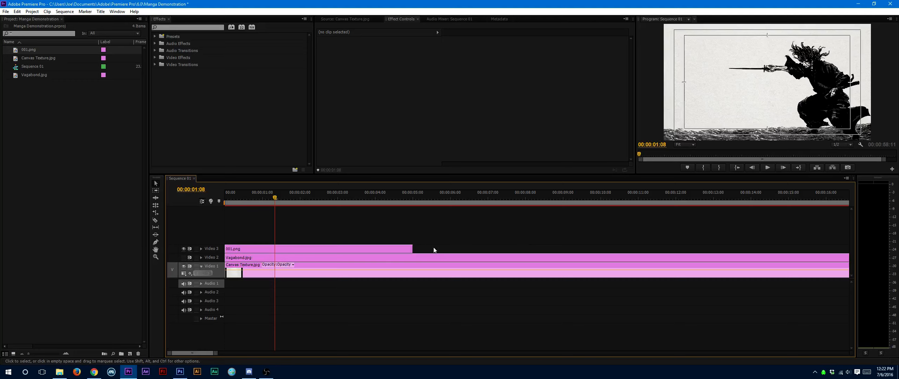
key(Home)
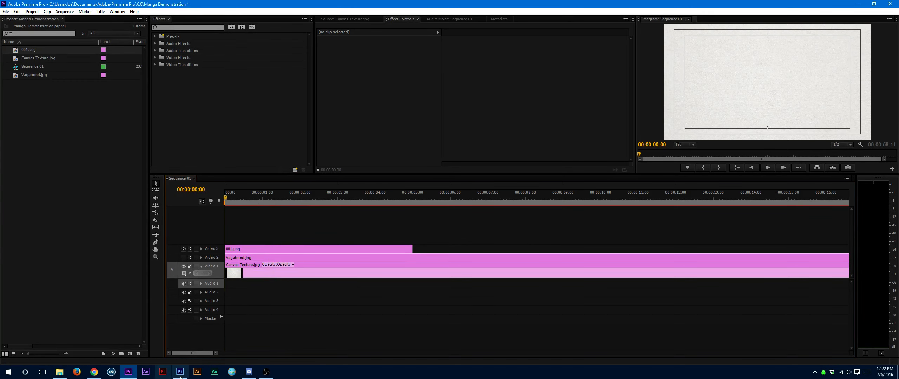
Cut Vagabond.jpg and Canvas Texture.jpg at 00:00:16:20 and delete the portions after the cut
drag(215, 352, 265, 353)
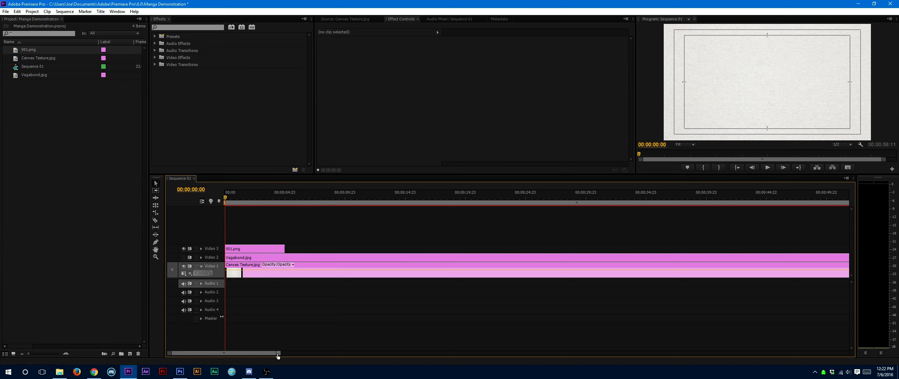
click(427, 202)
key(c)
click(428, 258)
click(427, 272)
key(v)
drag(446, 247, 467, 307)
key(Delete)
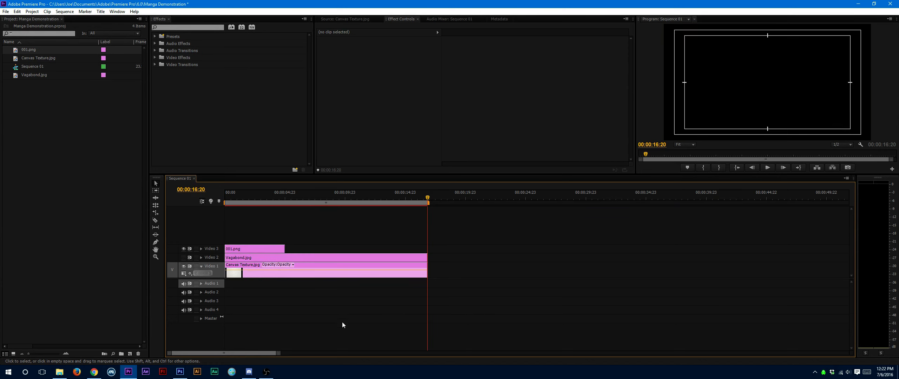
drag(278, 353, 259, 356)
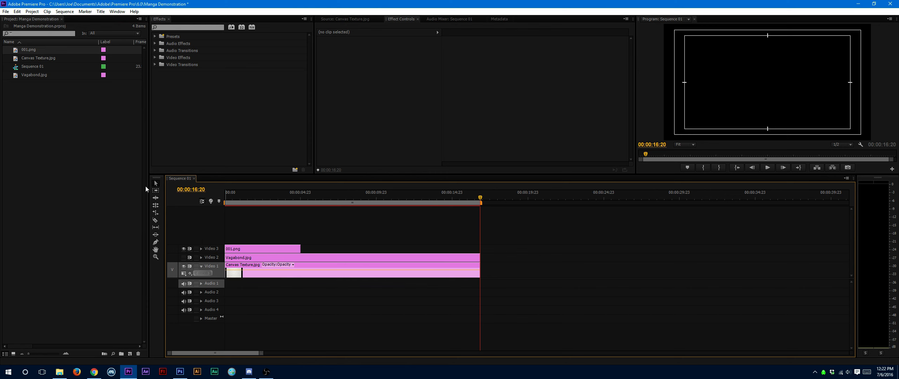
Import the panel images 002, 003 and 004 from the vlog2 folder into the project
double_click(56, 138)
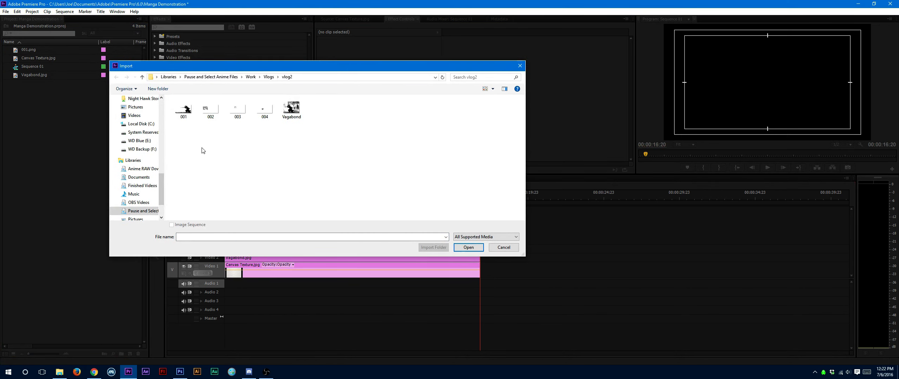
drag(203, 151, 271, 95)
click(476, 250)
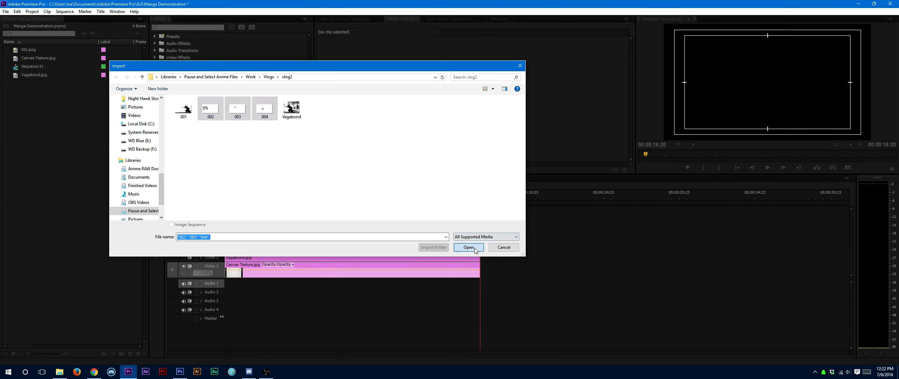
Preview 002.png, 003.png and 004.png one after another as source clips
click(26, 58)
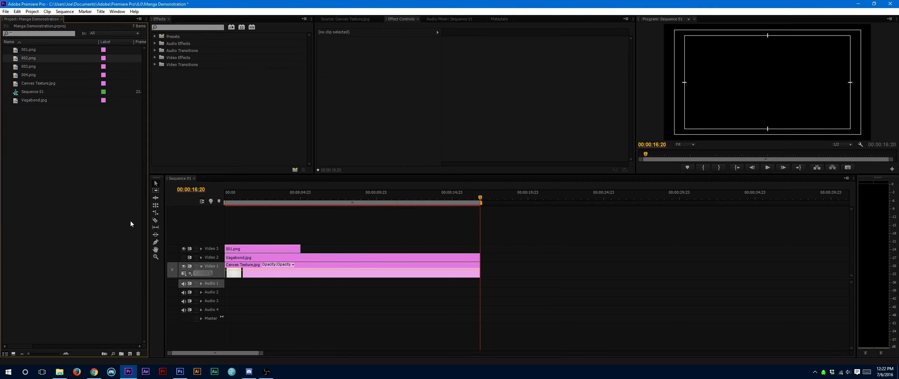
double_click(15, 59)
double_click(17, 67)
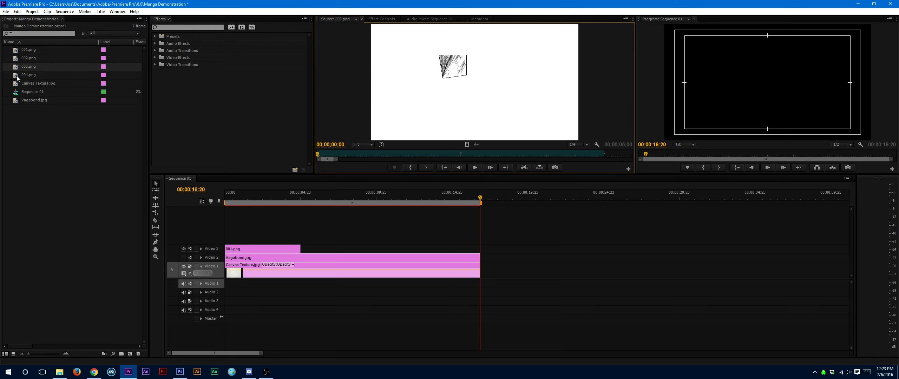
double_click(17, 75)
double_click(50, 181)
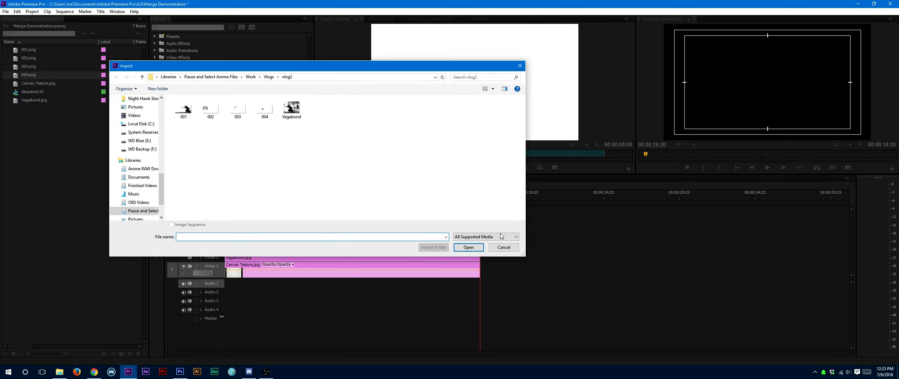
click(503, 247)
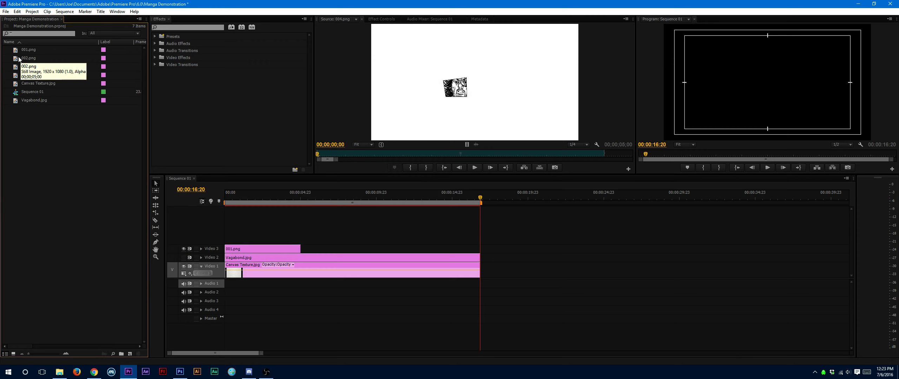
Place 002.png on Video 4 at the sequence start above 001.png and set its blend mode to Multiply
drag(19, 58, 232, 239)
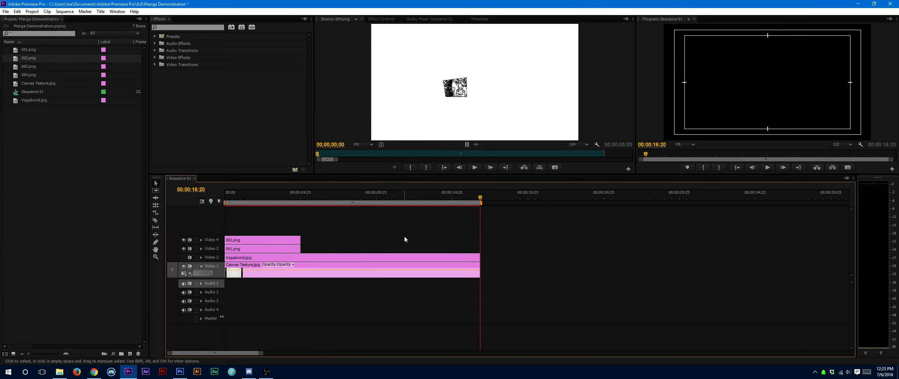
click(264, 242)
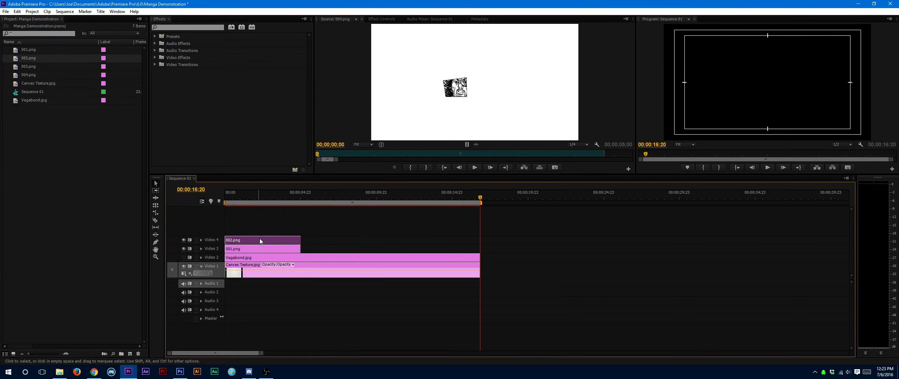
key(Home)
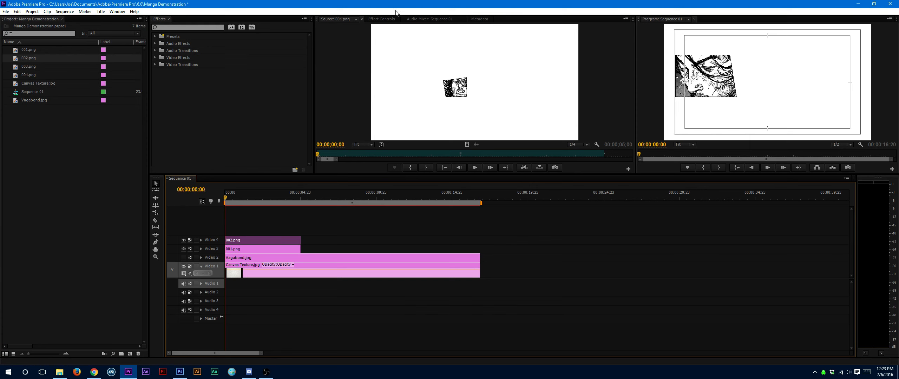
click(380, 19)
click(388, 70)
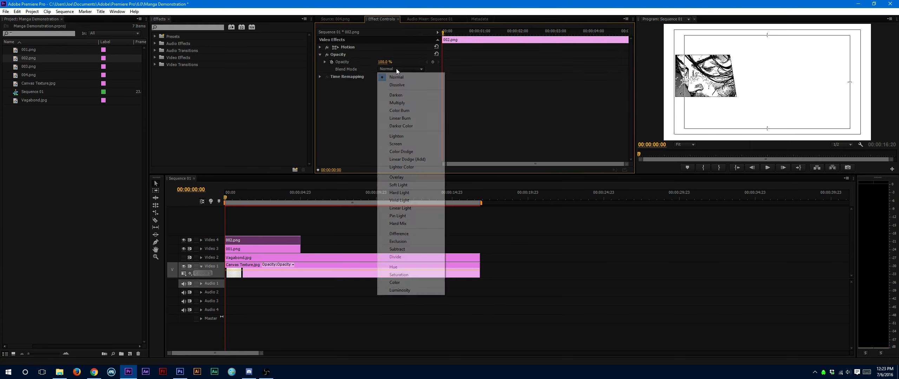
click(418, 103)
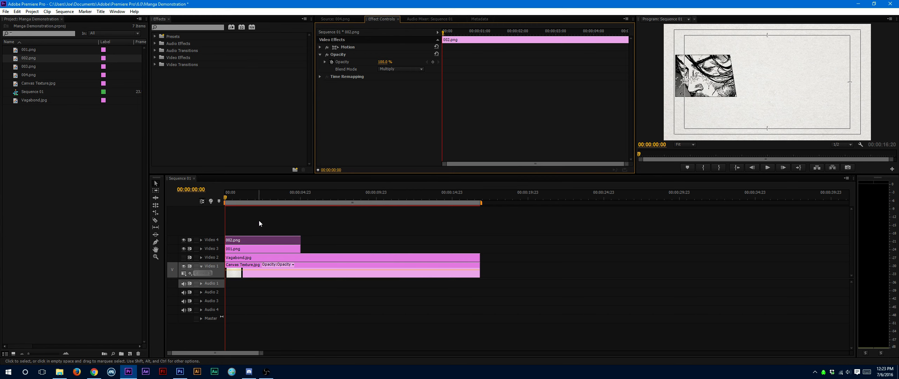
Select the 001.png clip and move the playhead to 00:00:01:01, beside its second Position keyframe
drag(232, 201, 253, 204)
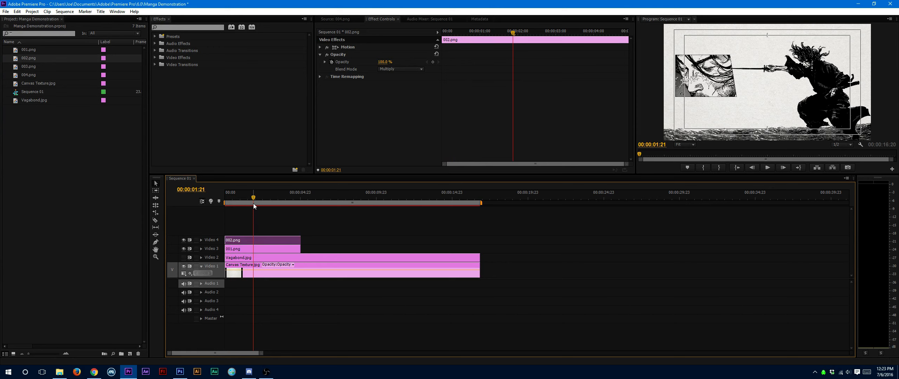
drag(261, 353, 298, 352)
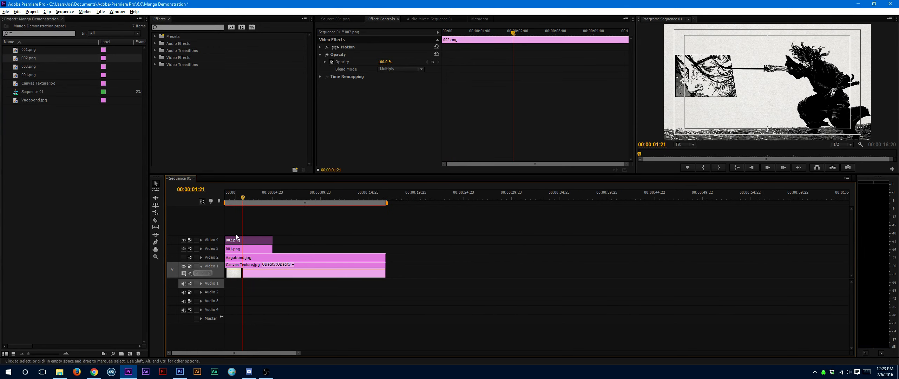
scroll(233, 233, up, 4)
scroll(232, 233, up, 2)
drag(203, 352, 182, 355)
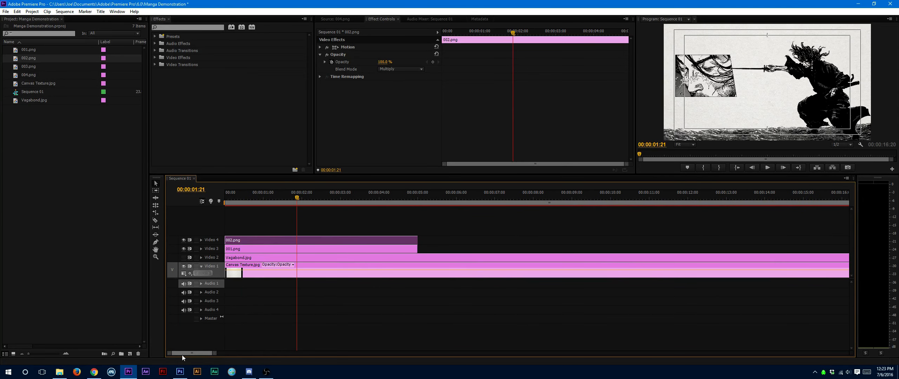
click(258, 246)
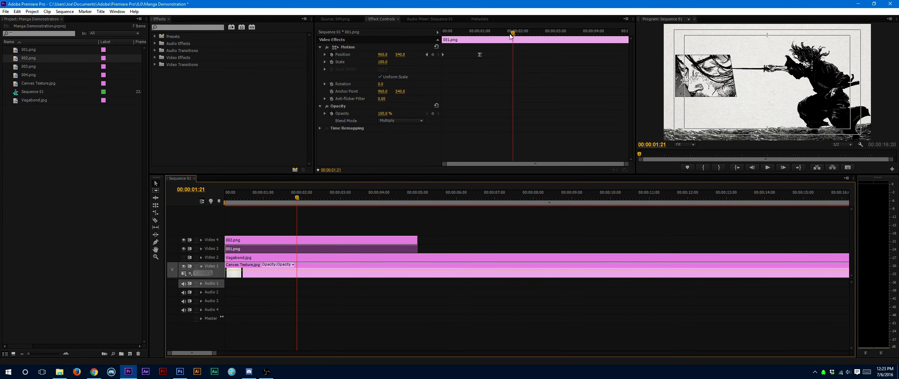
drag(512, 32, 481, 34)
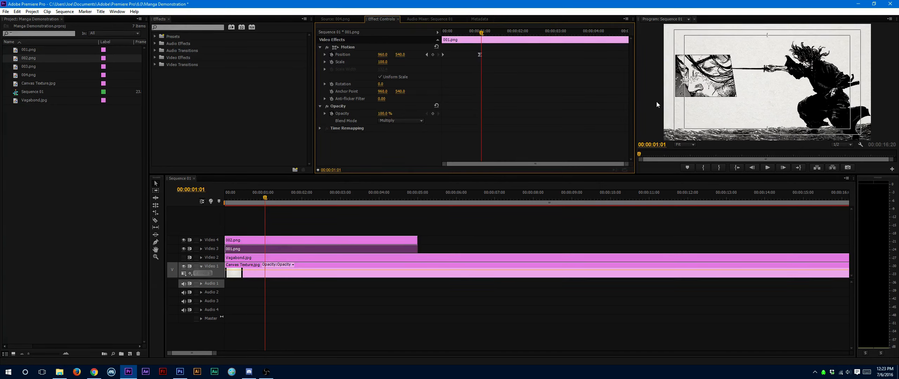
Play the sequence from its start to just past one second to review the swordsman's entrance with the face panel
drag(266, 196, 227, 200)
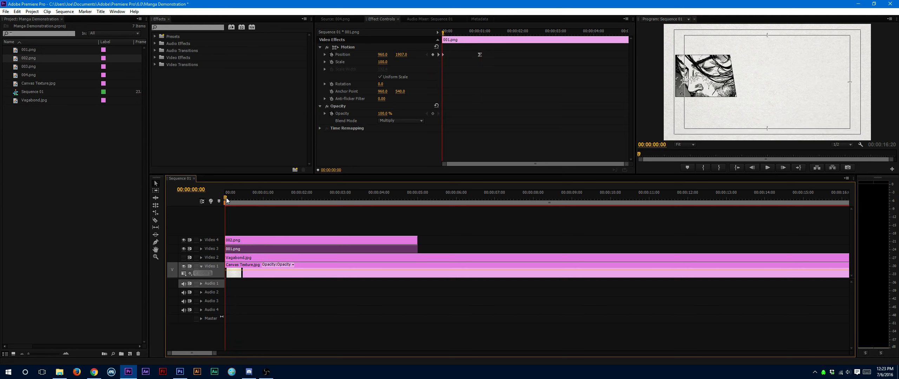
key(space)
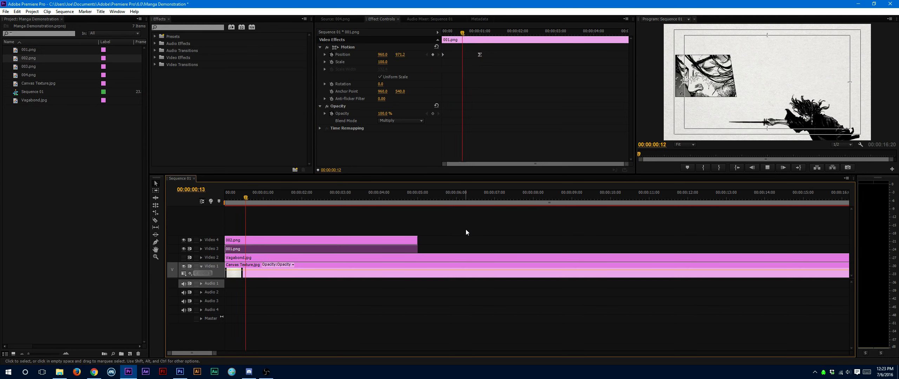
key(space)
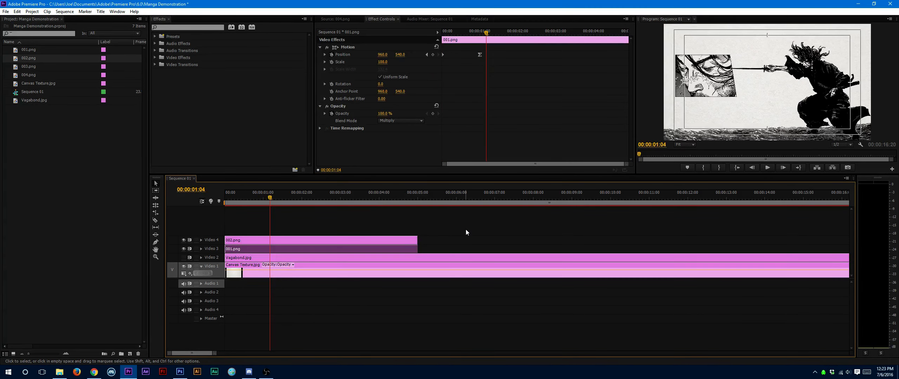
Play the sequence from its start to 00:00:01:01 and shift the 002.png clip on Video 4 to start shortly before that time
drag(267, 199, 195, 207)
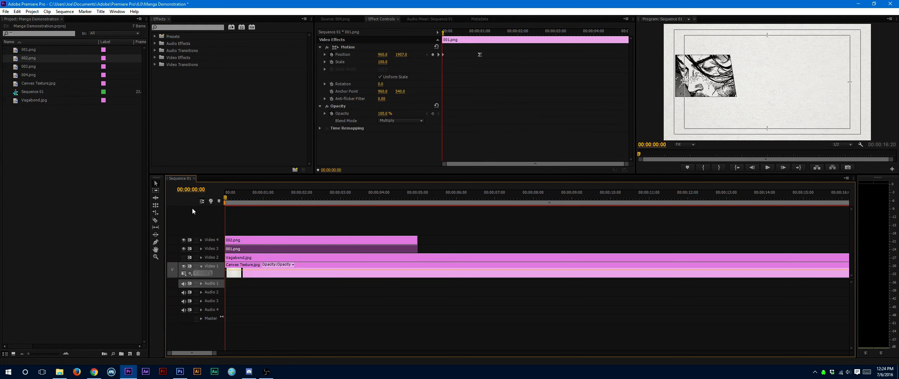
key(space)
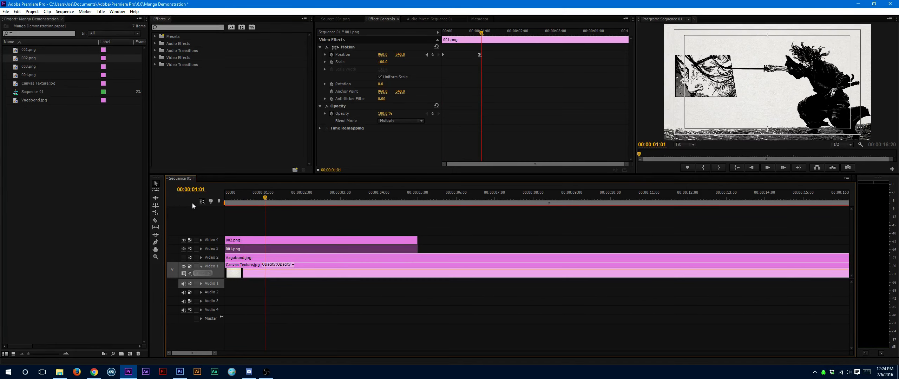
click(285, 240)
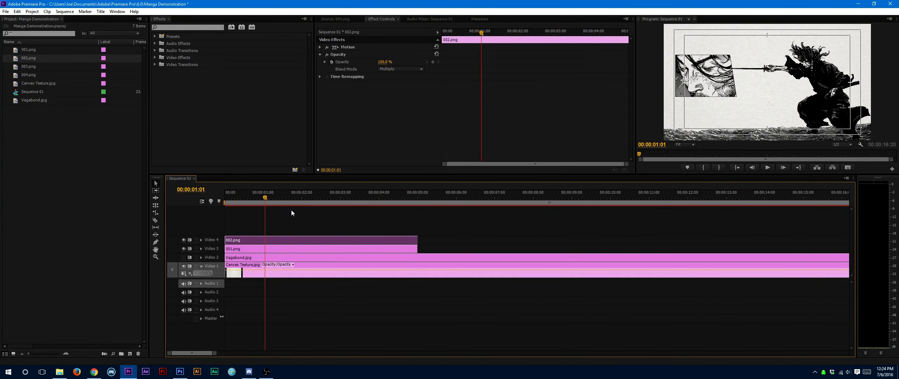
drag(282, 240, 312, 242)
click(291, 250)
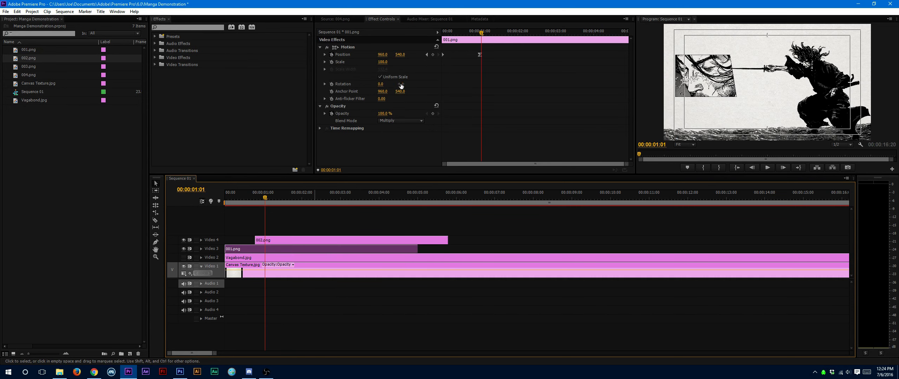
click(308, 242)
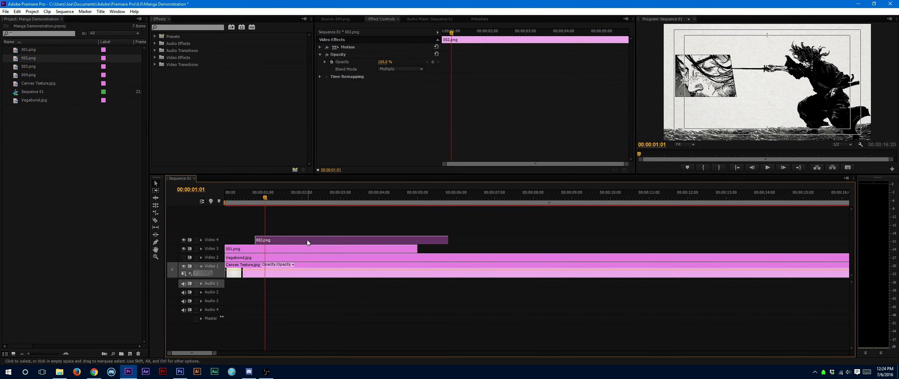
Add a Position keyframe to 002.png at 00:00:01:01 with horizontal position 195, placing the panel off-screen past the frame's left edge
click(320, 47)
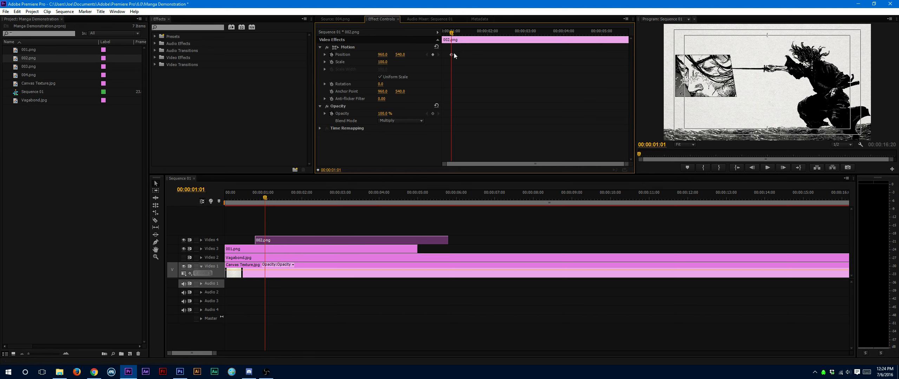
click(330, 250)
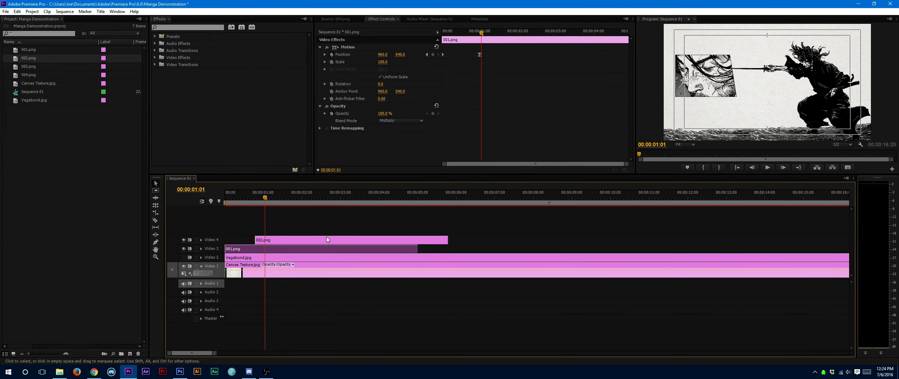
click(370, 240)
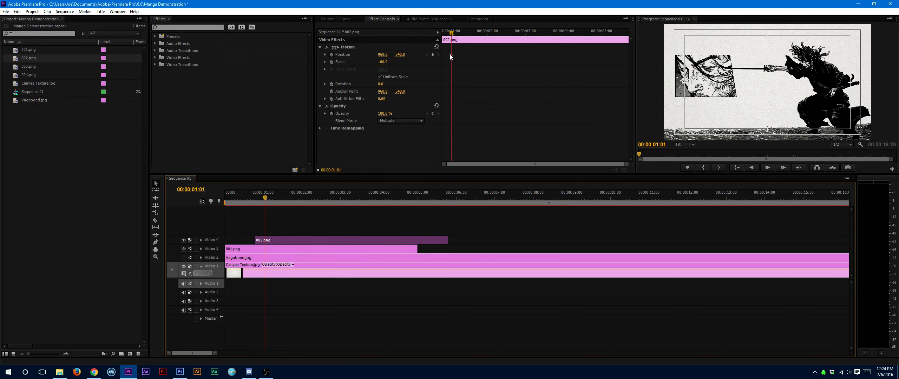
mouse_move(401, 56)
mouse_down()
mouse_move(390, 55)
mouse_move(410, 56)
mouse_up()
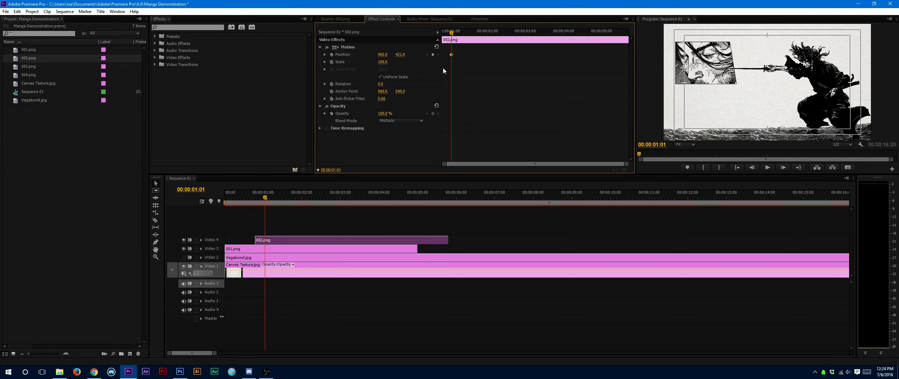
key(ctrl+z)
drag(383, 56, 115, 56)
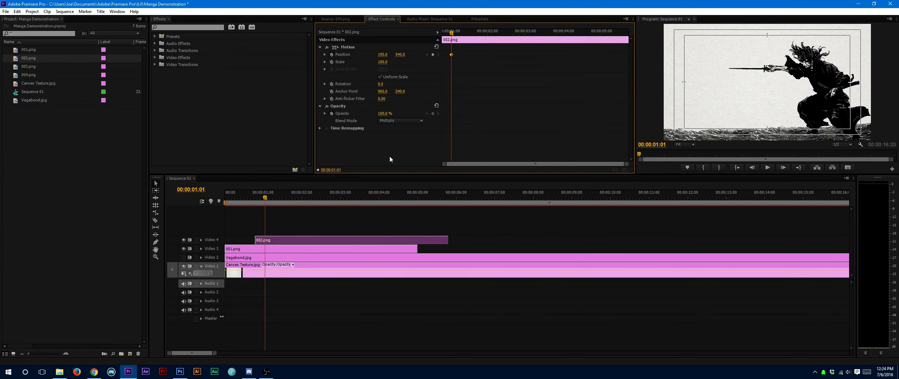
Add a second Position keyframe to 002.png at 00:00:02:01 with horizontal position 960
double_click(658, 145)
key(BackSpace)
text(2)
key(Return)
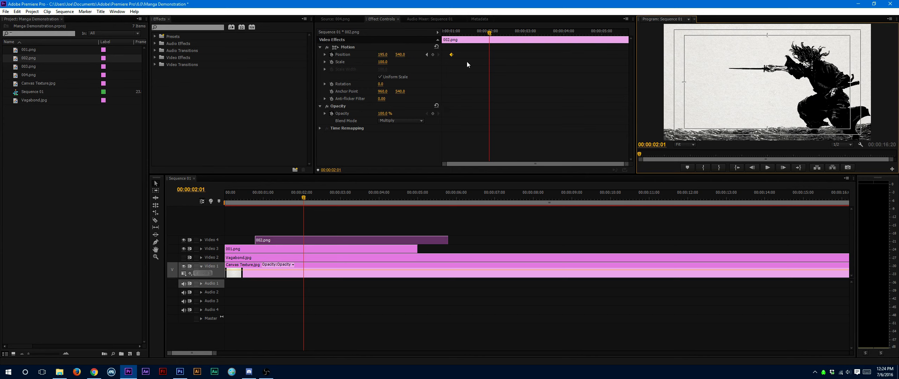
click(487, 54)
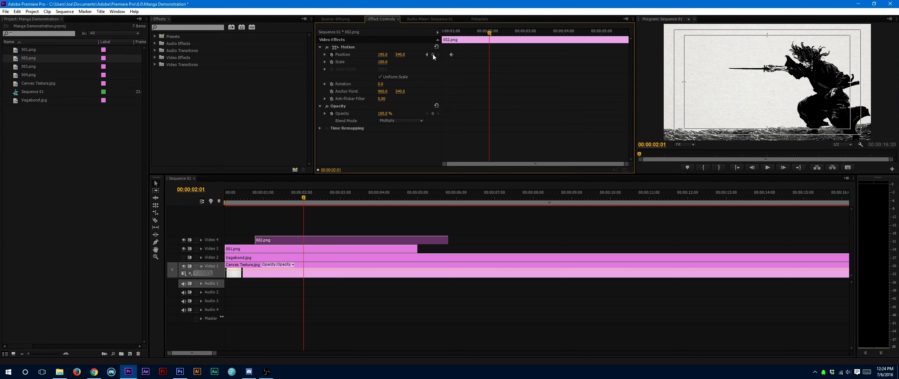
click(382, 54)
text(960)
key(Return)
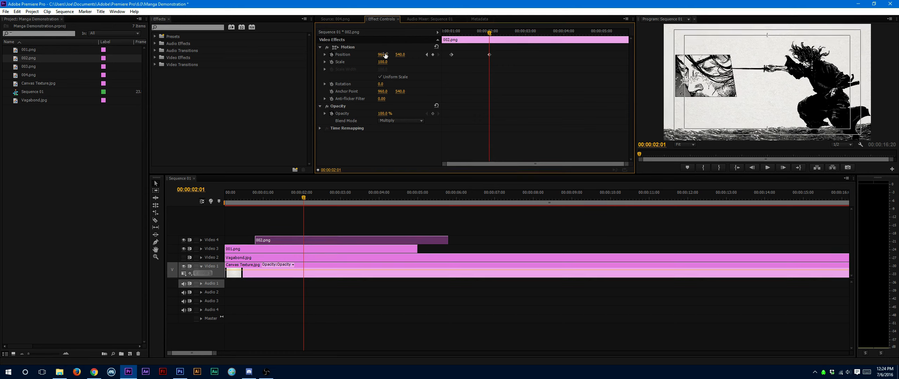
Check the manga panel layout in the Vagabond.jpg Photoshop document, then return to Premiere Pro
click(711, 62)
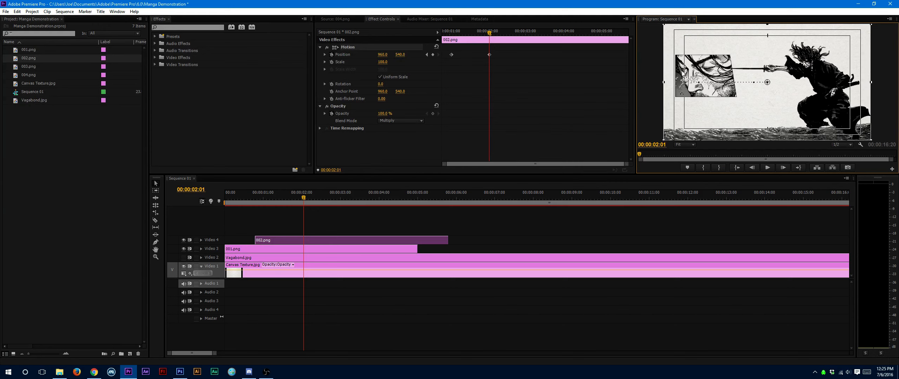
click(179, 371)
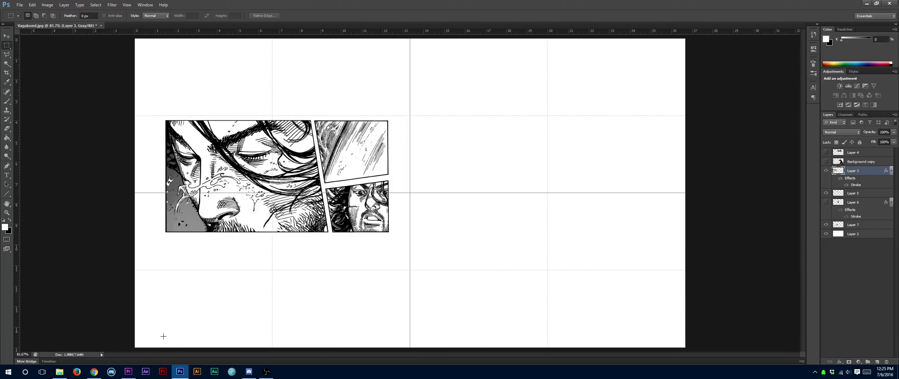
click(129, 371)
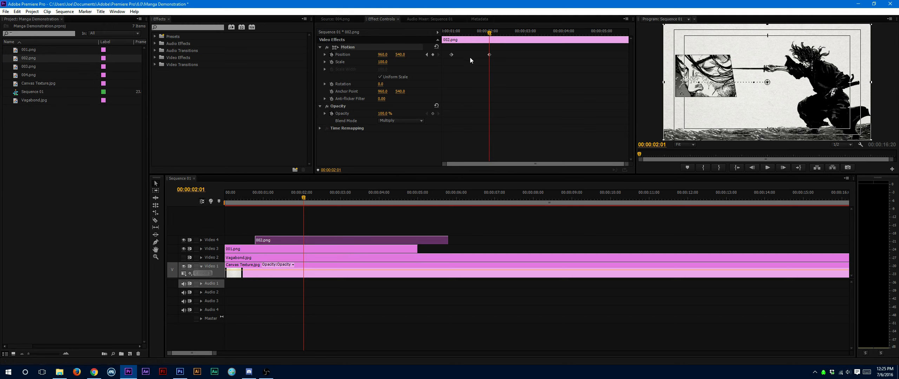
Apply Ease In temporal interpolation to 002.png's Position keyframe at 00:00:02:01
right_click(489, 55)
mouse_move(528, 115)
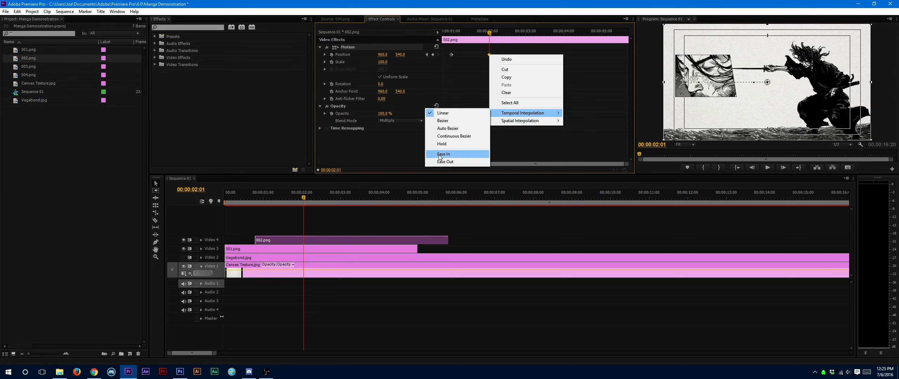
click(443, 155)
Play the sequence from its start to just past two seconds to review 002.png's slide-in
click(554, 241)
key(Home)
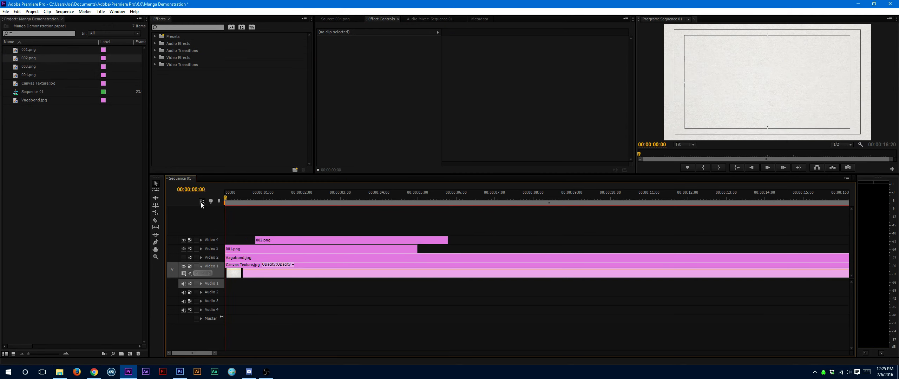
key(space)
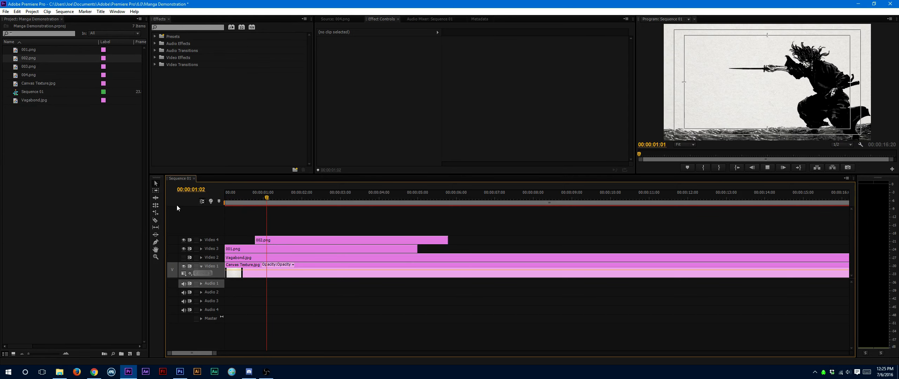
key(space)
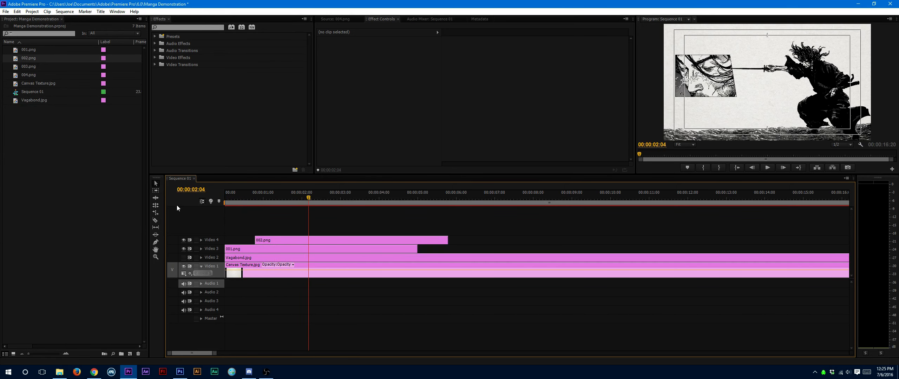
Preview 003.png and 004.png as source clips and place 004.png on a new Video 5 track starting at 00:00:01:04
drag(15, 69, 333, 115)
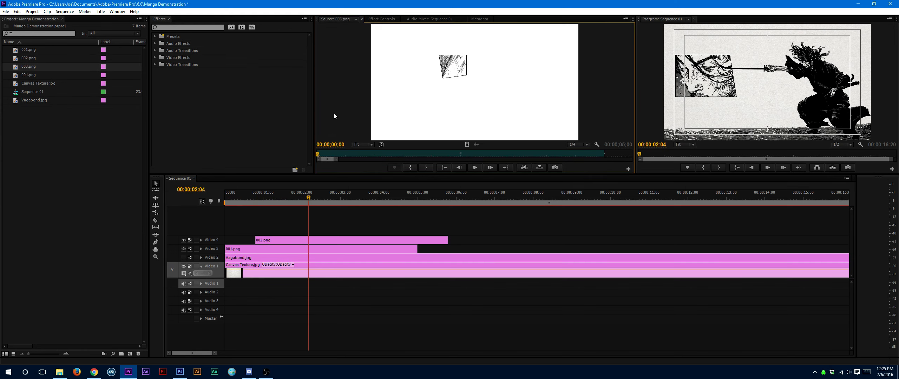
double_click(17, 75)
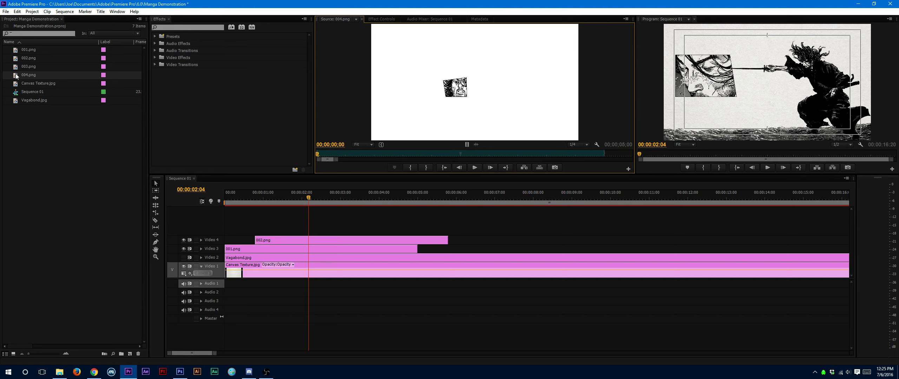
drag(17, 76, 271, 230)
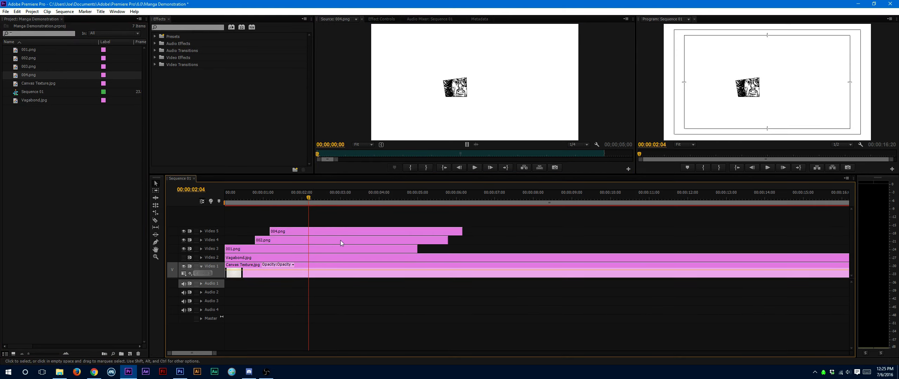
Set the blend mode of the 004.png clip on Video 5 to Multiply
click(318, 232)
click(380, 19)
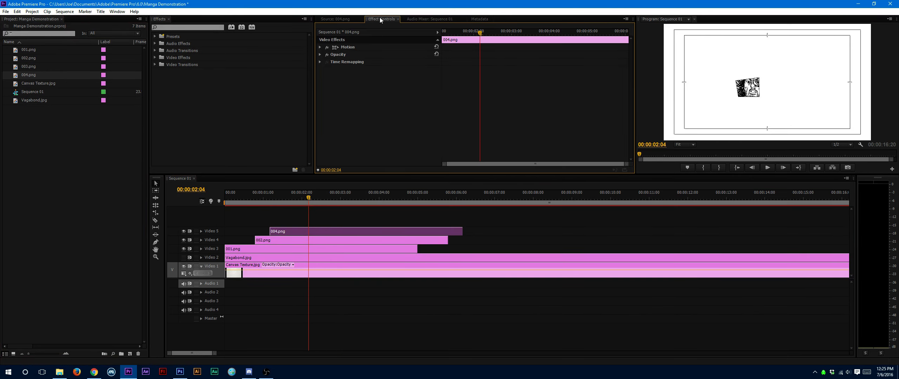
click(319, 55)
click(319, 54)
click(320, 54)
click(400, 69)
click(396, 103)
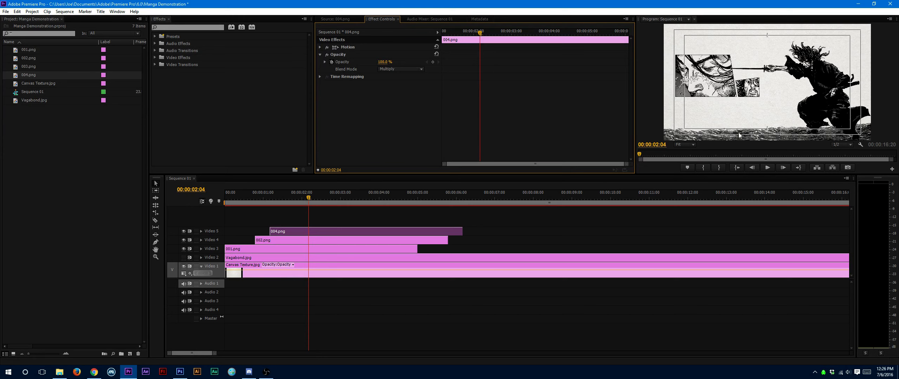
Add Position keyframes to 004.png at 00:00:01:04 and 00:00:02:04
drag(307, 197, 267, 217)
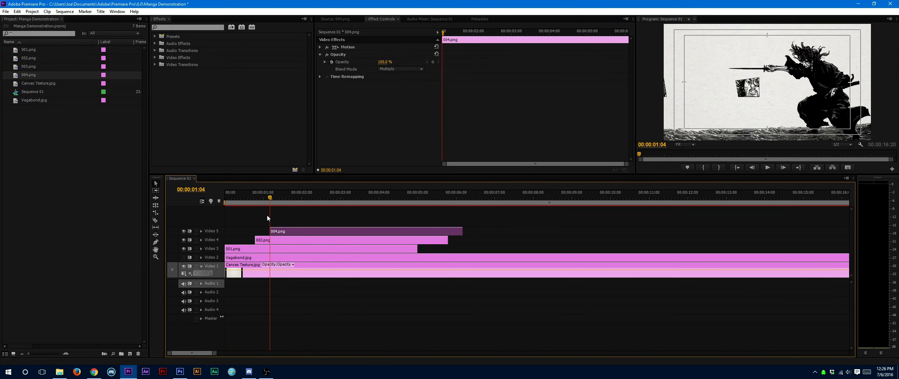
click(320, 47)
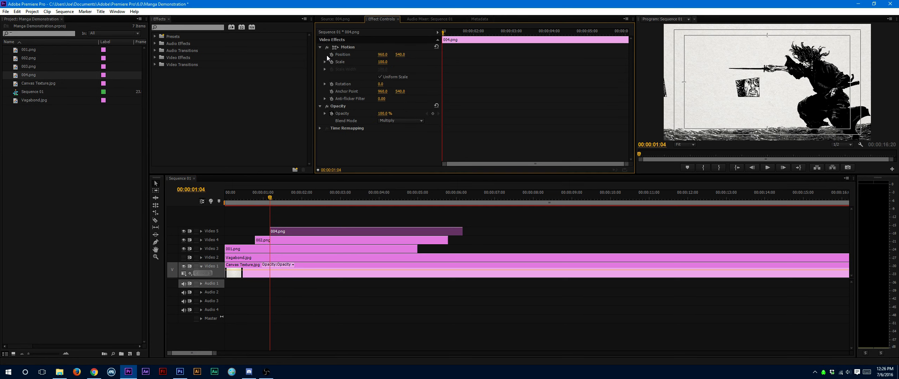
click(654, 145)
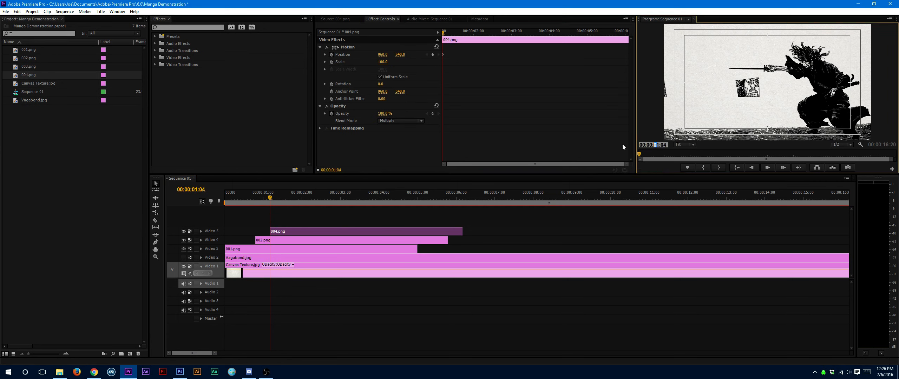
text(2)
key(Return)
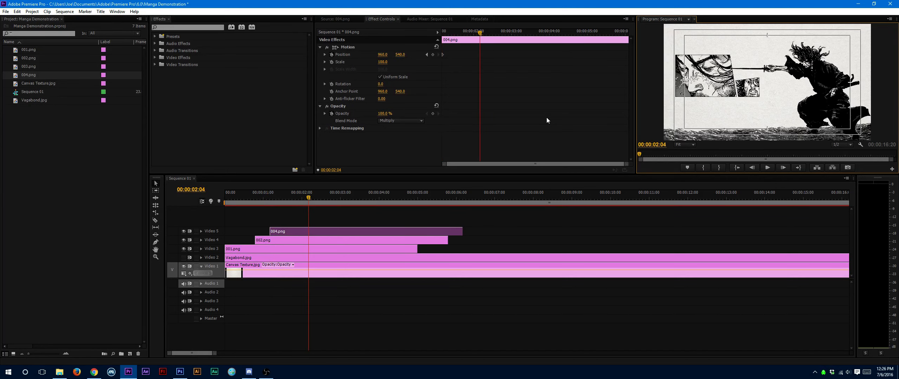
click(432, 54)
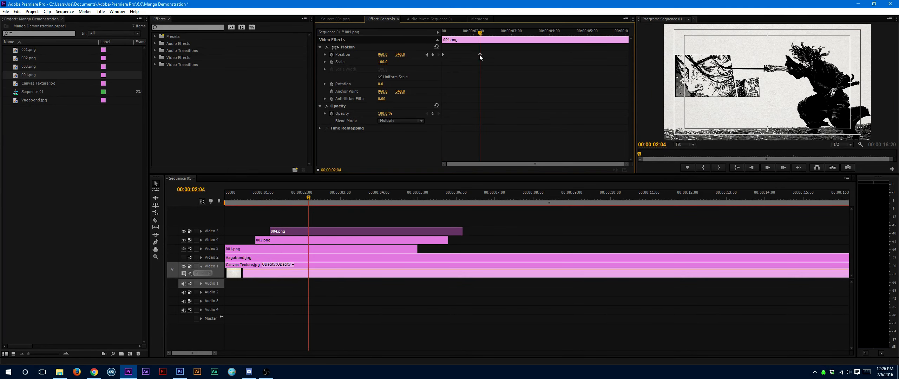
Apply Ease In to 004.png's second Position keyframe and set the first keyframe's vertical position to -168, above the frame
right_click(479, 55)
mouse_move(496, 112)
click(434, 154)
drag(480, 33, 435, 34)
drag(400, 55, 160, 54)
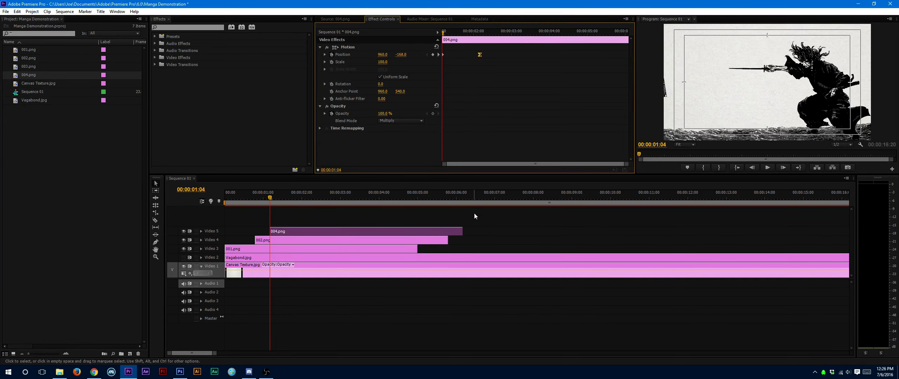
Reposition the 004.png clip on Video 5 to start shortly after 002.png's first Position keyframe
drag(344, 233, 337, 232)
click(350, 223)
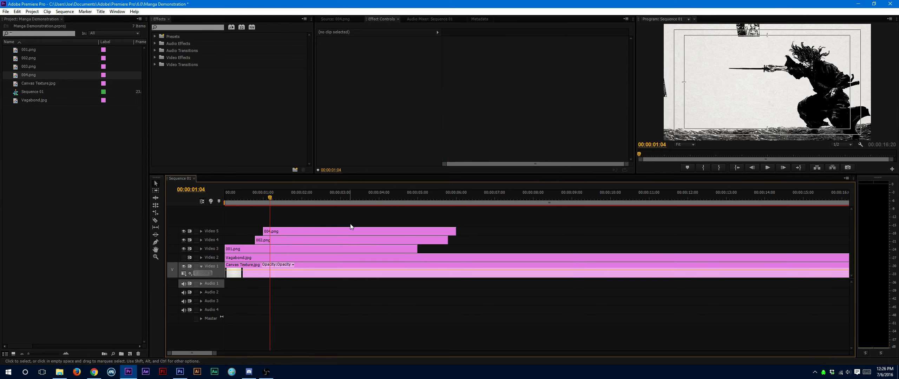
drag(270, 197, 261, 198)
click(293, 241)
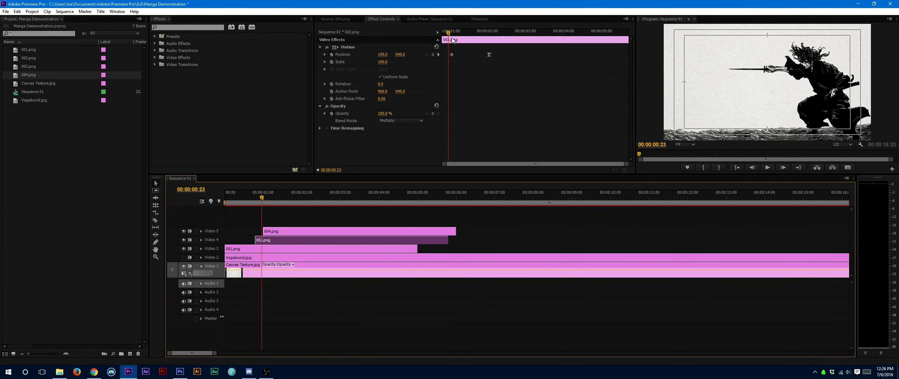
click(274, 195)
drag(302, 230, 313, 223)
Play the sequence from before one second to 00:00:02:08 to review 004.png dropping in alongside 002.png
click(313, 223)
click(252, 198)
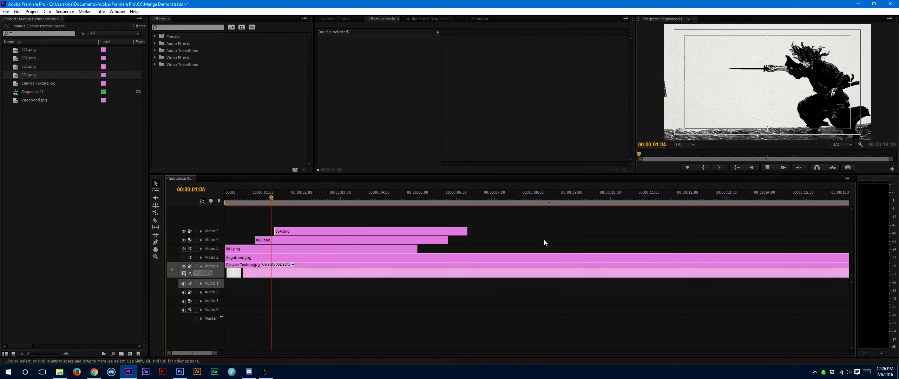
key(space)
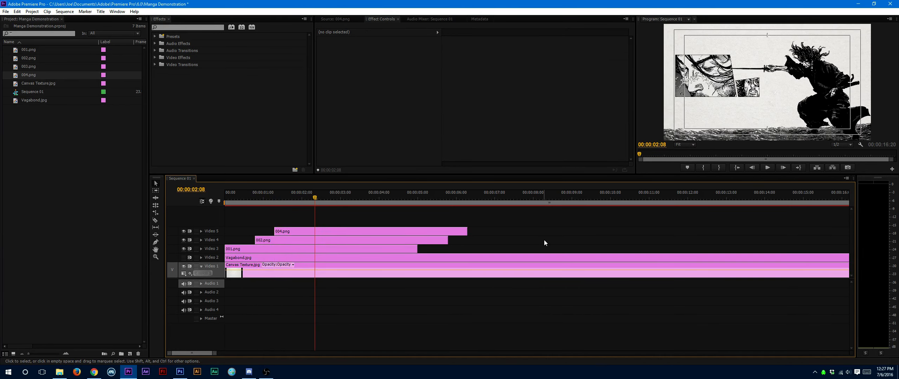
Shift the 004.png clip on Video 5 slightly later and play from about one second to 00:00:02:14 to review it
drag(346, 230, 355, 228)
click(266, 199)
key(space)
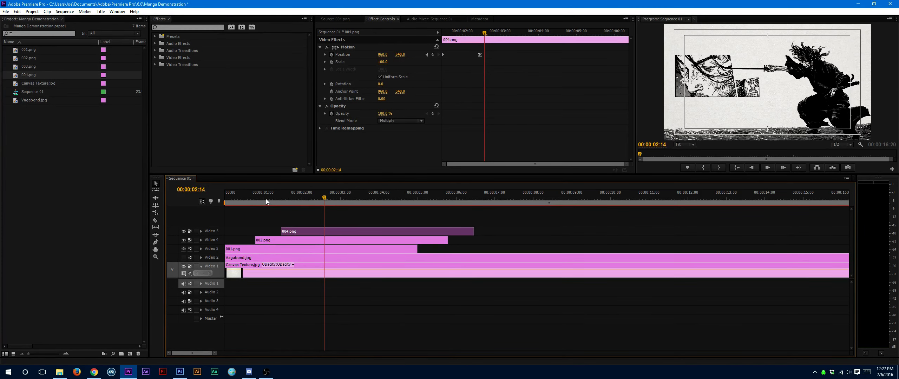
Place 003.png on a new Video 6 track, aligned with the start of 004.png, and paste 004.png's attributes onto it
drag(276, 200, 279, 200)
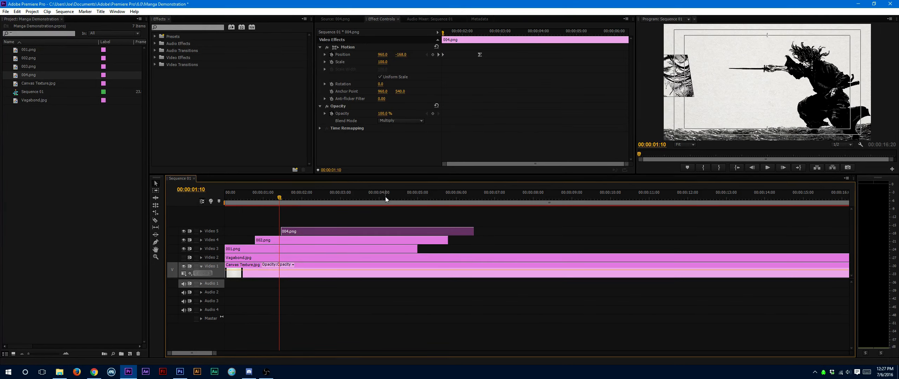
double_click(28, 66)
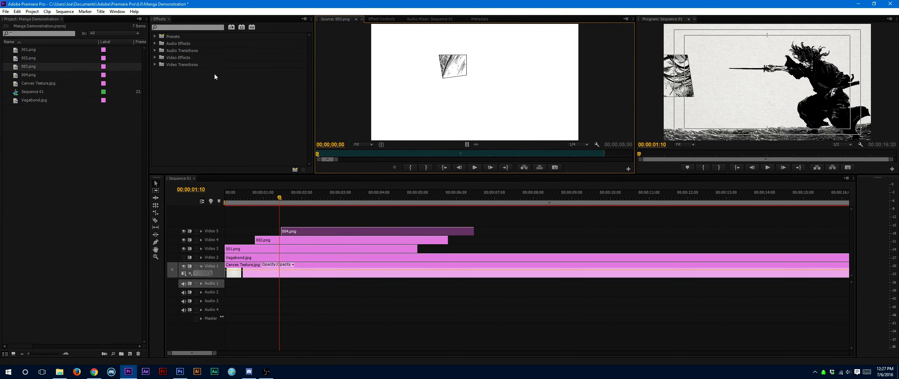
right_click(319, 233)
click(368, 143)
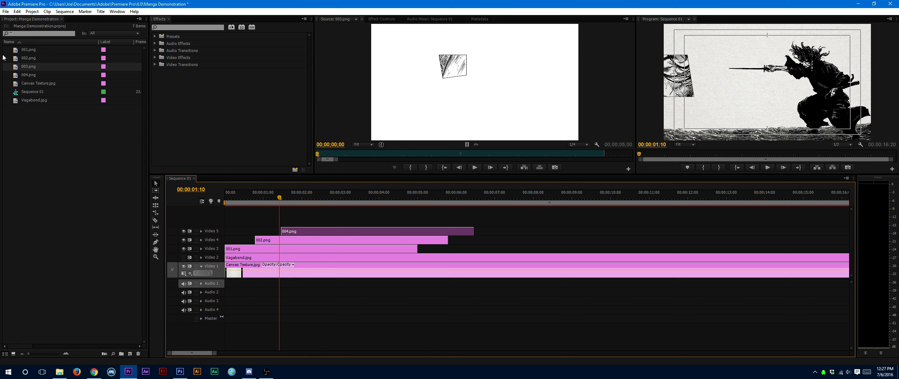
drag(13, 66, 285, 222)
right_click(311, 221)
click(349, 156)
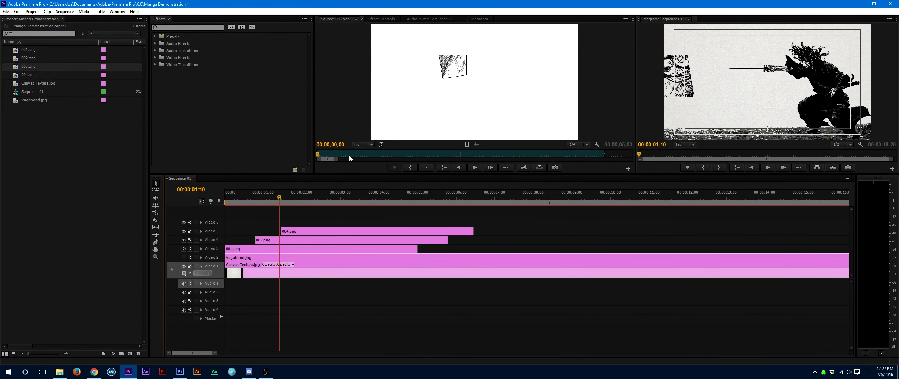
click(75, 125)
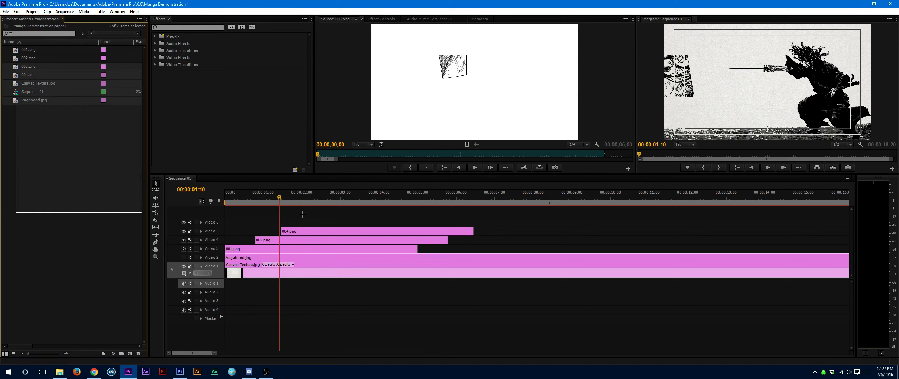
drag(17, 65, 303, 224)
right_click(302, 222)
click(361, 150)
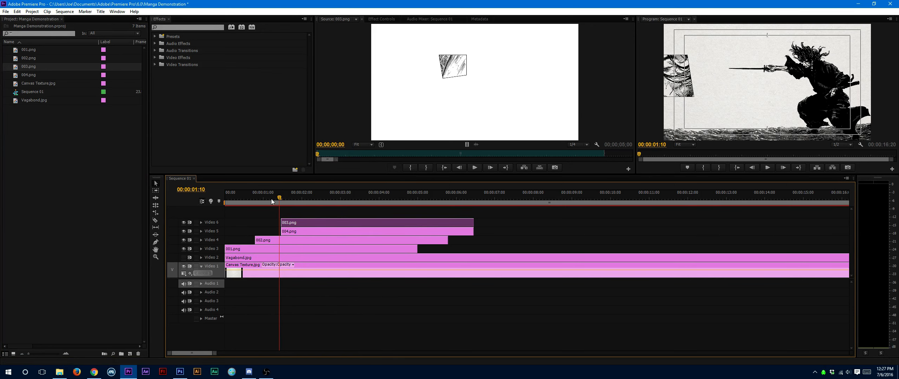
Move the 003.png clip to start shortly after 004.png, and play the sequence from the beginning to 00:00:03:02
mouse_move(278, 199)
mouse_down()
mouse_move(340, 201)
mouse_move(263, 197)
mouse_move(289, 193)
mouse_up()
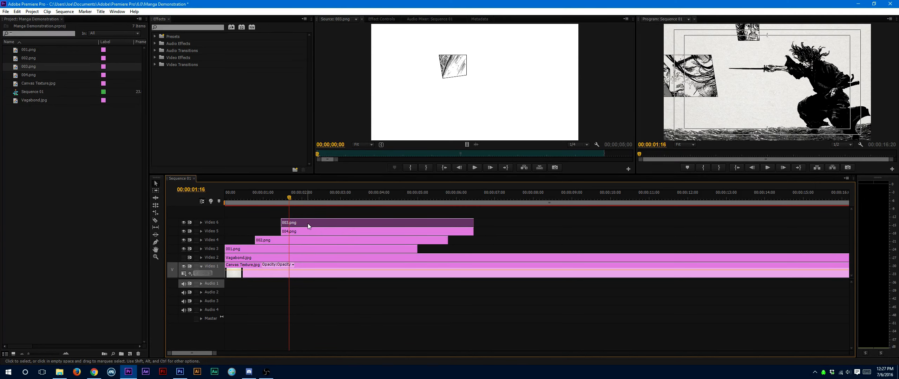
drag(308, 226, 320, 226)
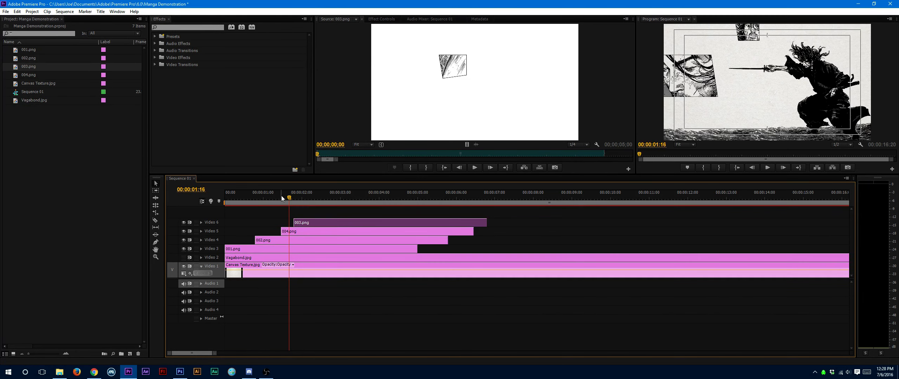
drag(288, 199, 212, 199)
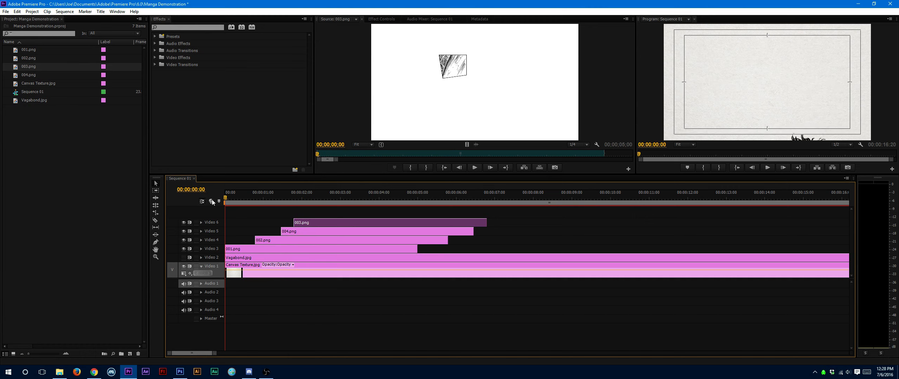
click(540, 242)
key(space)
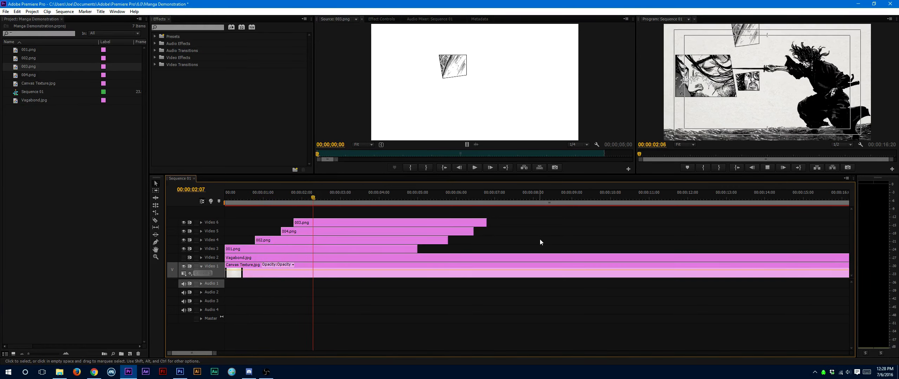
key(space)
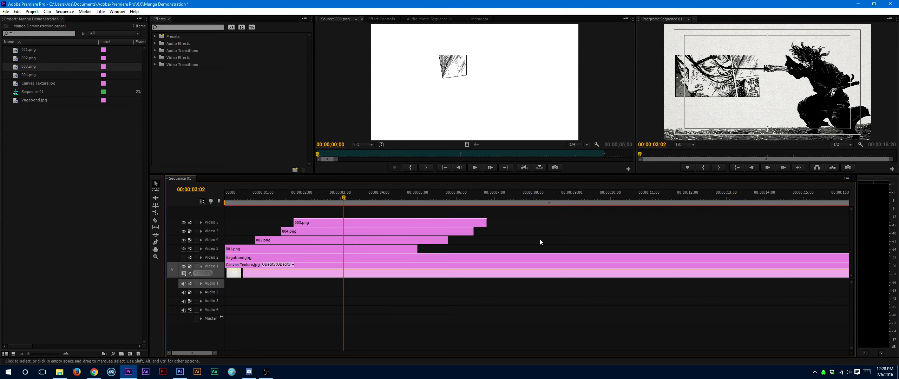
Try to split the four panel clips and Vagabond.jpg at 00:00:03:02 with the Razor tool, and undo the cuts
click(365, 223)
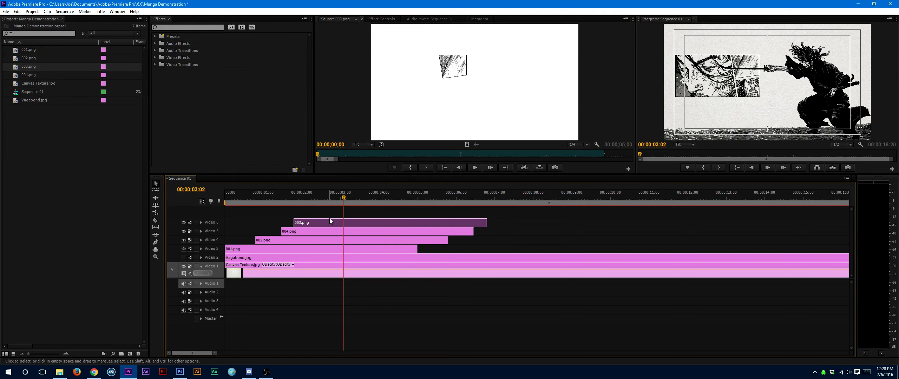
key(c)
click(344, 223)
click(344, 231)
click(346, 240)
click(344, 249)
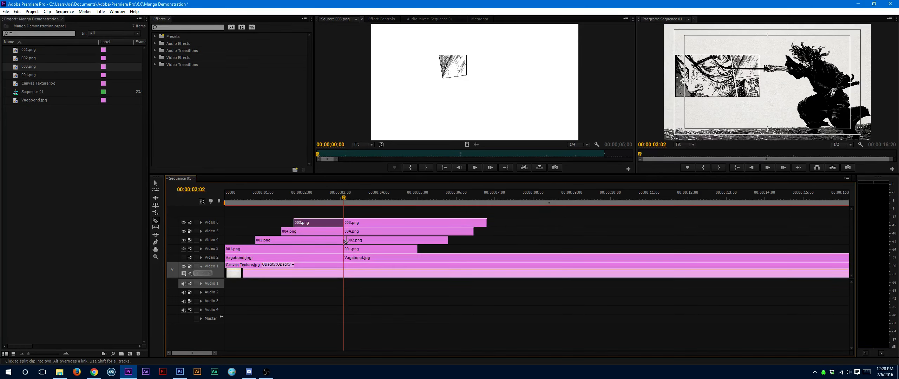
click(346, 258)
key(ctrl+z)
key(ctrl+z)
key(ctrl+z)
click(346, 248)
click(345, 257)
key(ctrl+z)
key(ctrl+z)
key(ctrl+z)
key(ctrl+z)
key(ctrl+z)
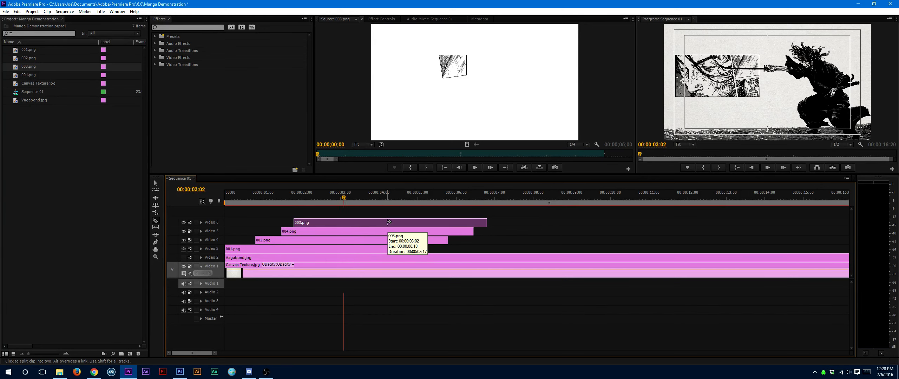
Split 003.png, 004.png, 002.png, 001.png and Vagabond.jpg at 00:00:03:02 with the Razor tool
click(347, 223)
click(346, 231)
click(346, 240)
click(345, 249)
click(345, 258)
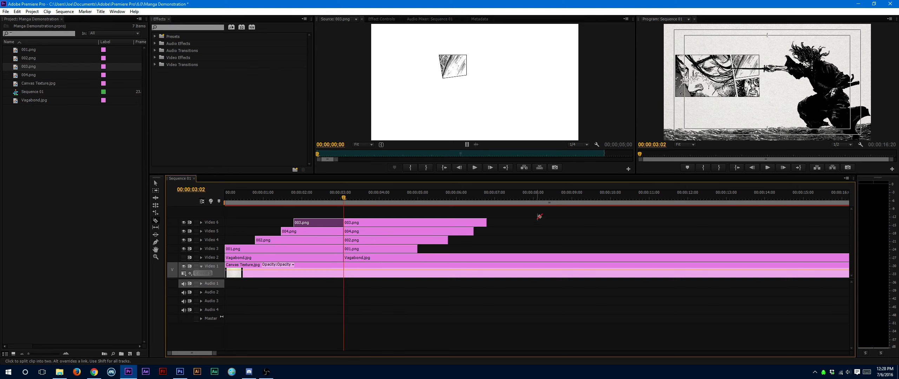
Try to nest the five clip segments after 00:00:03:02, including the Vagabond.jpg segment
key(v)
drag(518, 219, 385, 263)
right_click(386, 262)
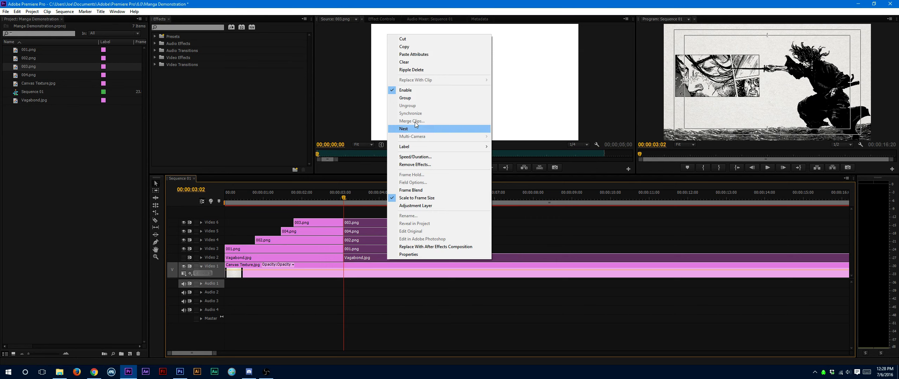
click(404, 129)
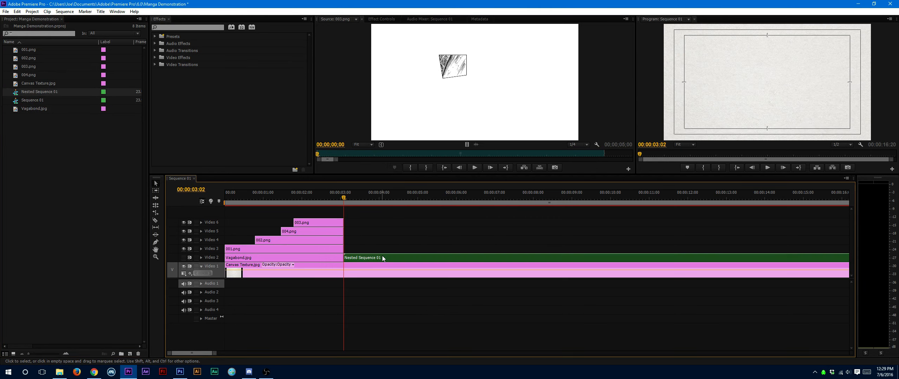
Change the blend mode of the nested sequence after 00:00:03:02 from Normal to one of the darkening modes
click(386, 20)
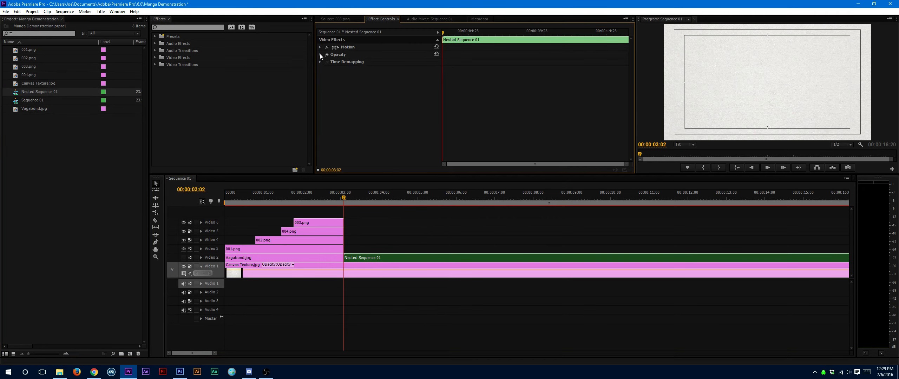
click(320, 54)
click(396, 68)
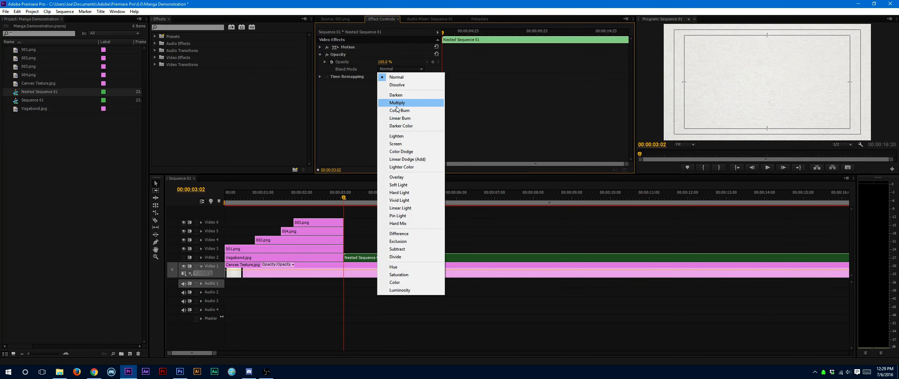
click(396, 109)
Open the nested sequence to inspect its clips, close it, and undo the nesting in Sequence 01
double_click(377, 257)
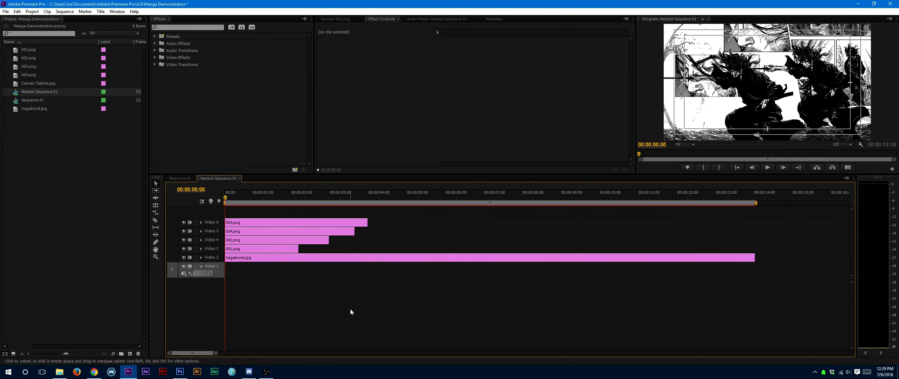
click(339, 19)
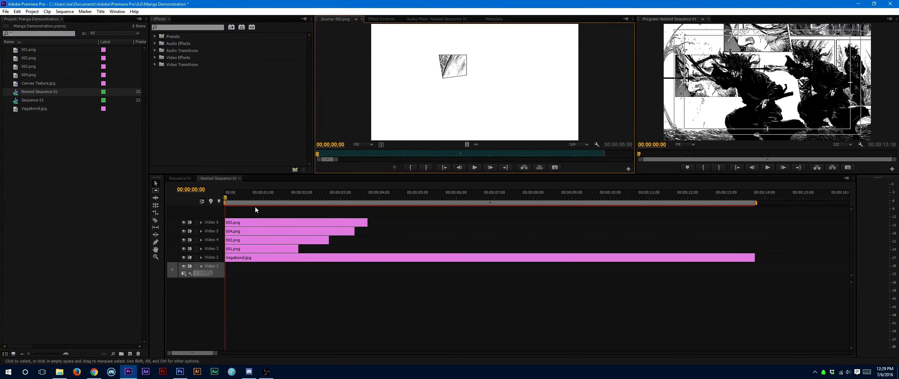
click(239, 179)
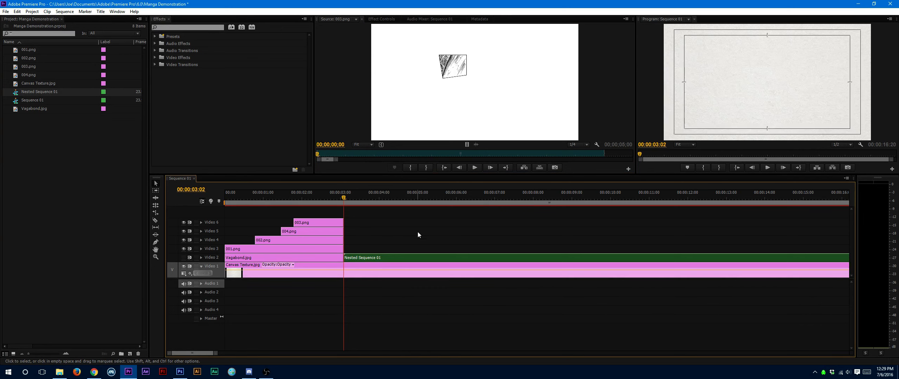
key(ctrl+z)
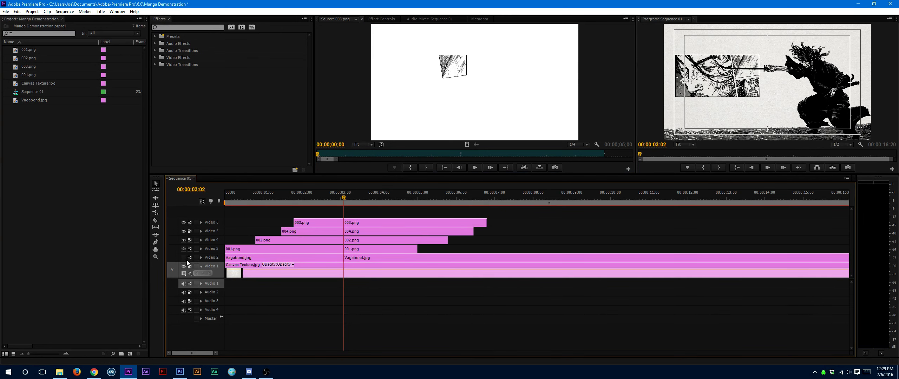
Delete the Vagabond.jpg segment after 00:00:03:02 and nest the four panel clip segments beyond that point
click(373, 258)
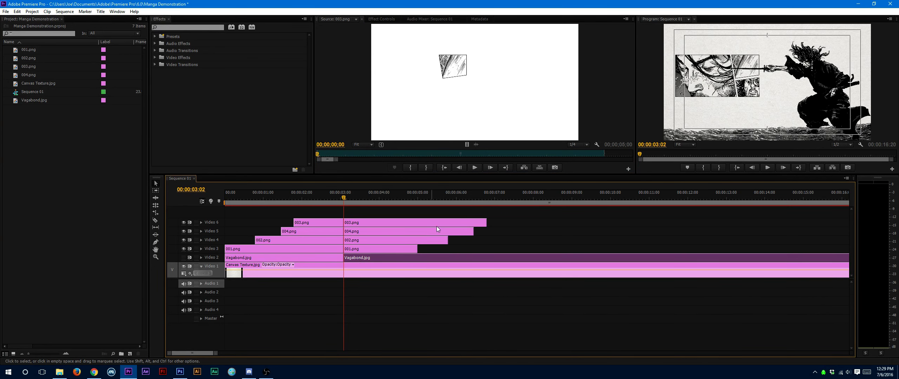
key(Delete)
drag(504, 224, 371, 253)
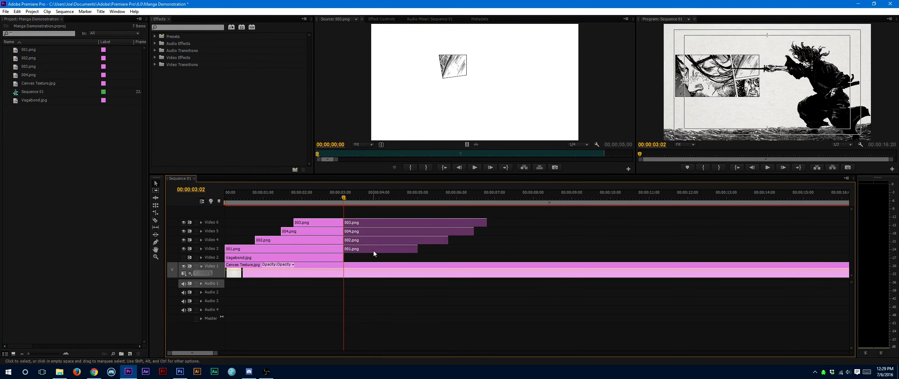
right_click(372, 251)
click(414, 120)
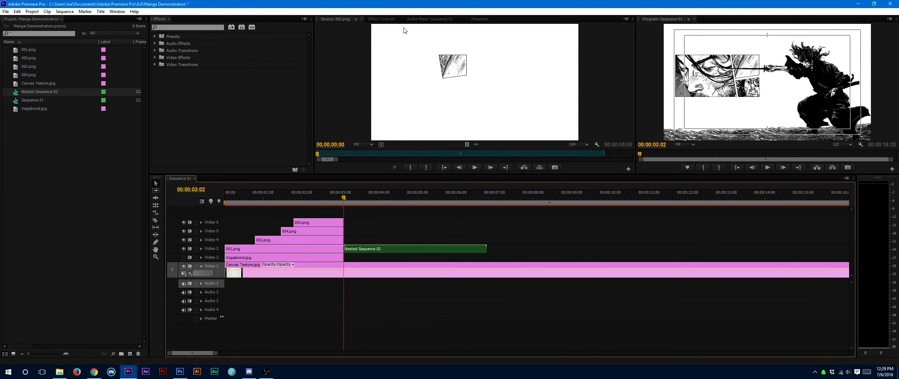
Set the nested panel sequence's blend mode to Multiply and move it down to Video 2
click(379, 20)
click(321, 54)
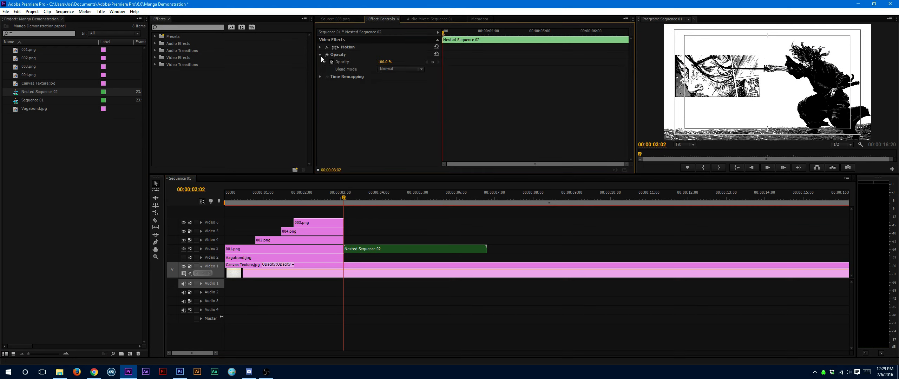
click(414, 70)
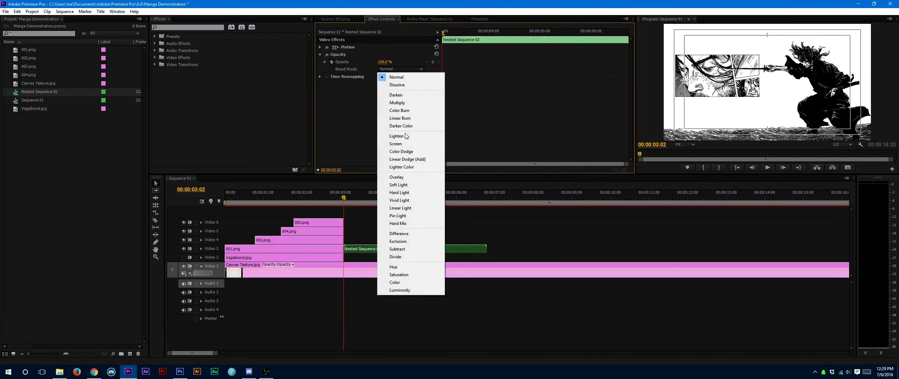
click(420, 105)
click(378, 247)
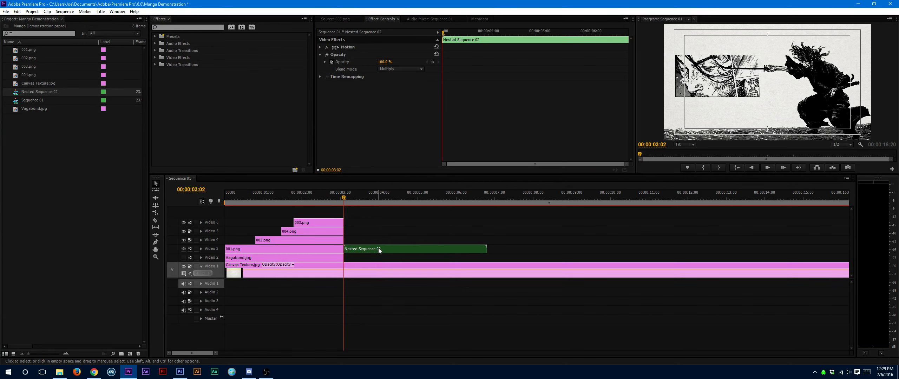
drag(379, 250, 379, 254)
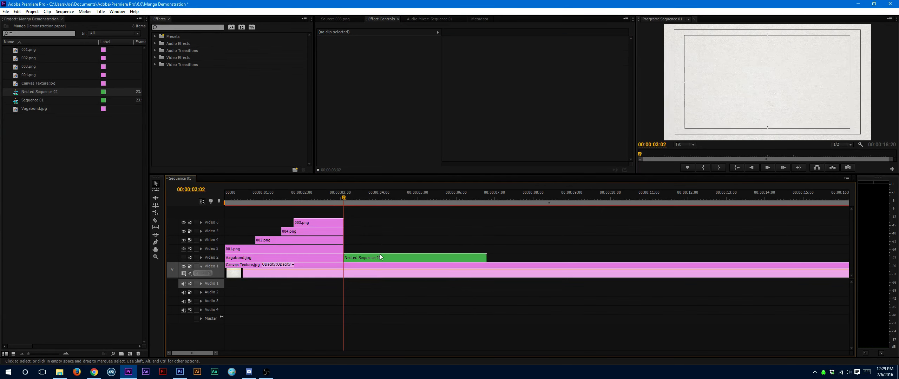
Add Position keyframes to the nested panel sequence at 00:00:03:02 and 00:00:04:02
click(340, 20)
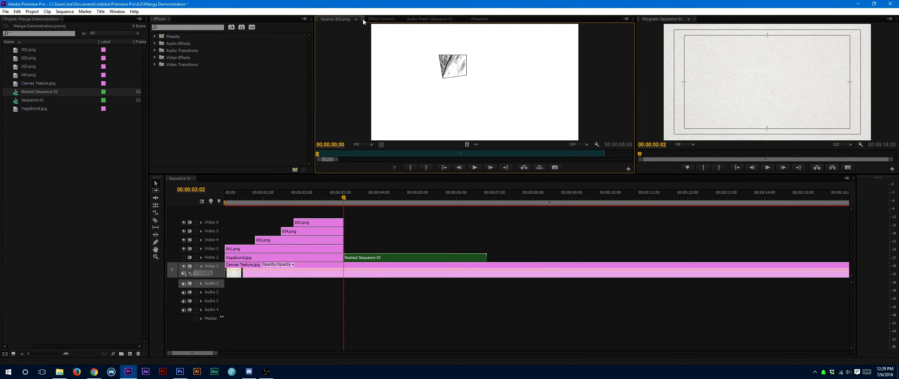
click(381, 19)
click(320, 47)
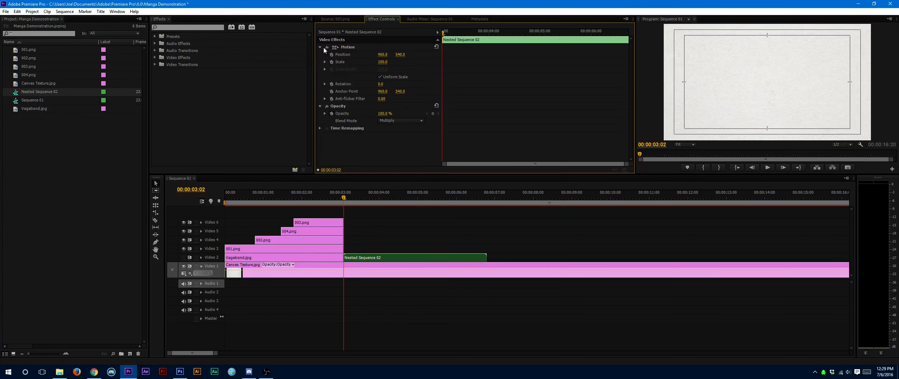
click(656, 146)
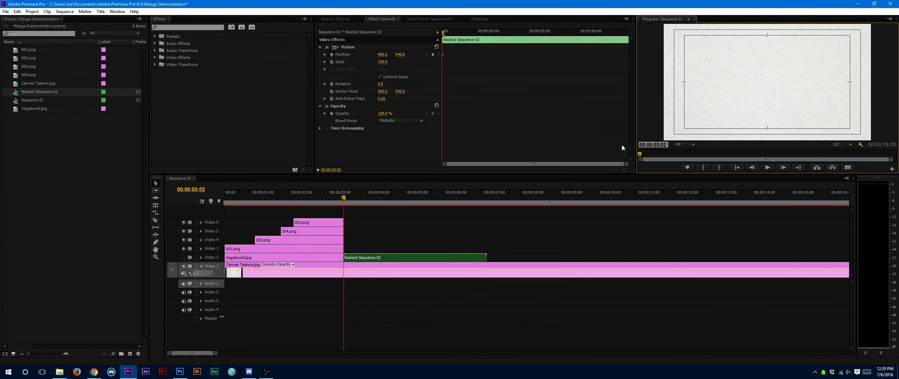
text(402)
key(Return)
click(433, 55)
Apply Ease In temporal interpolation to the nested clip's Position keyframe at 00:00:04:02 and return to 00:00:03:02
right_click(490, 55)
click(462, 61)
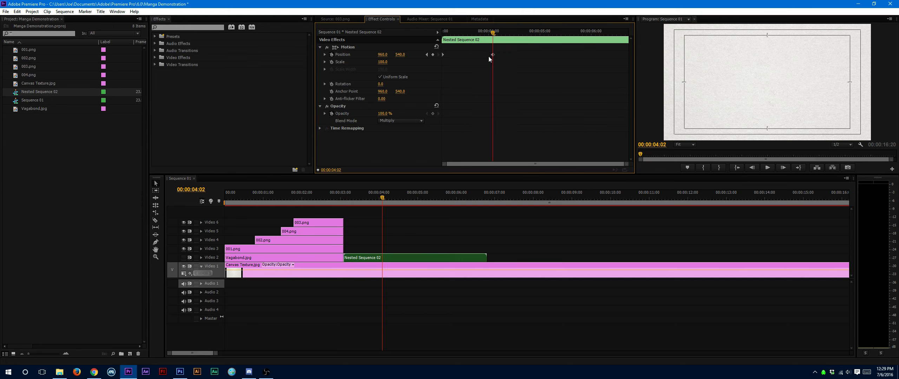
right_click(488, 56)
mouse_move(527, 114)
click(460, 154)
drag(486, 31, 435, 30)
Try a vertical Position of 999 for the nested clip at 00:00:03:02 and undo it
click(374, 258)
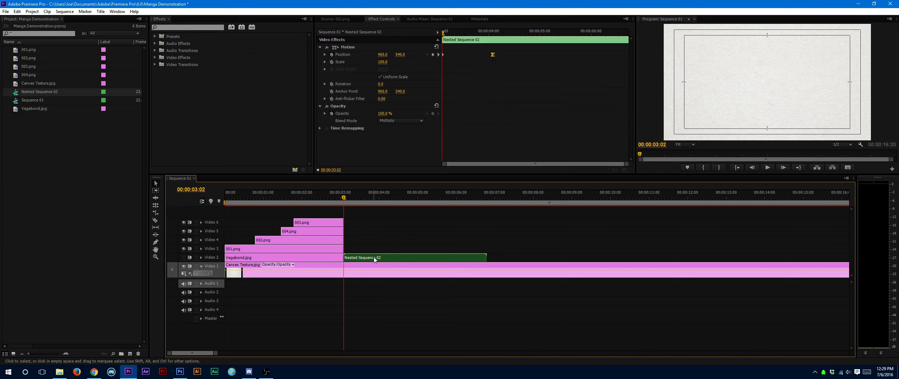
click(400, 54)
text(999)
key(Return)
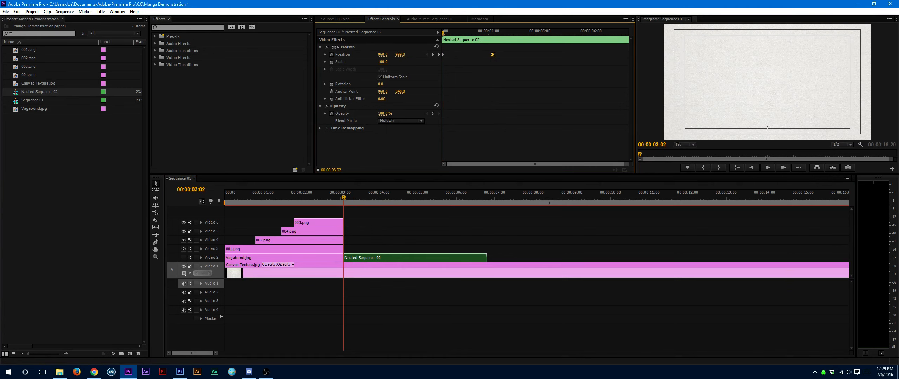
key(ctrl+z)
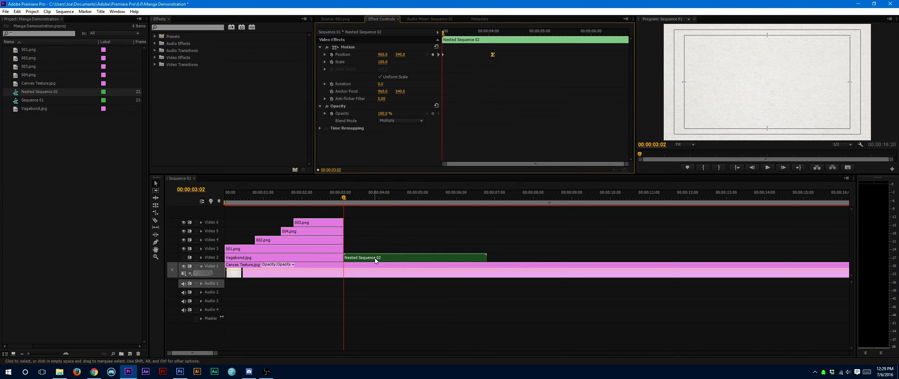
Try the Normal blend mode on the nested clip and restore Multiply
click(395, 121)
click(398, 125)
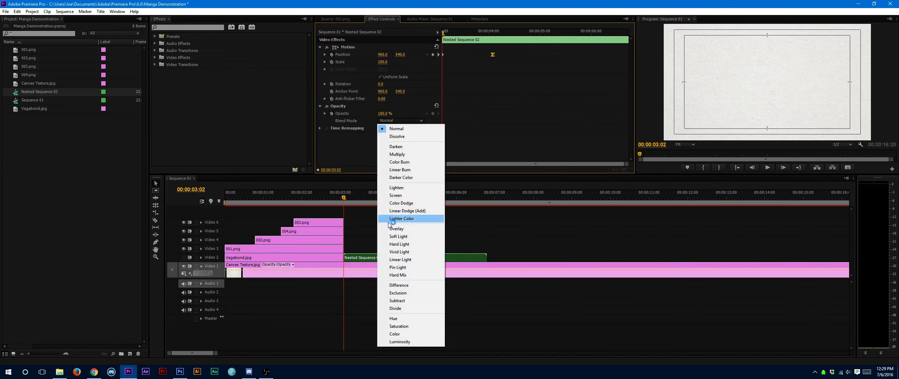
click(397, 154)
Check the contents of Nested Sequence 02, return to Sequence 01, and move the nested clip up to Video 3
double_click(377, 258)
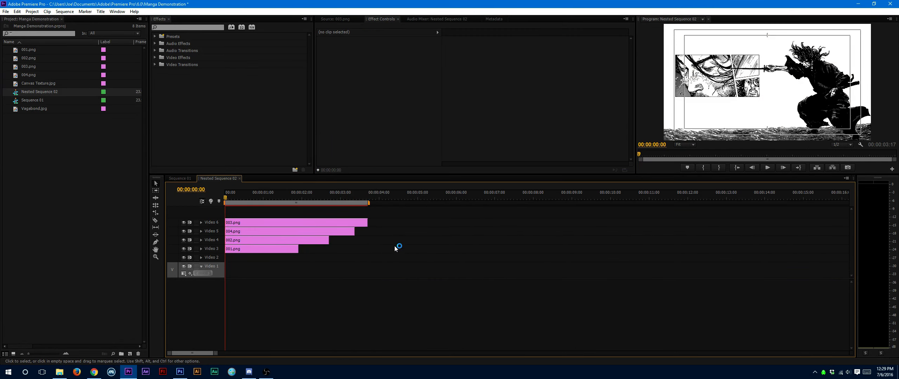
click(184, 180)
drag(354, 259, 356, 250)
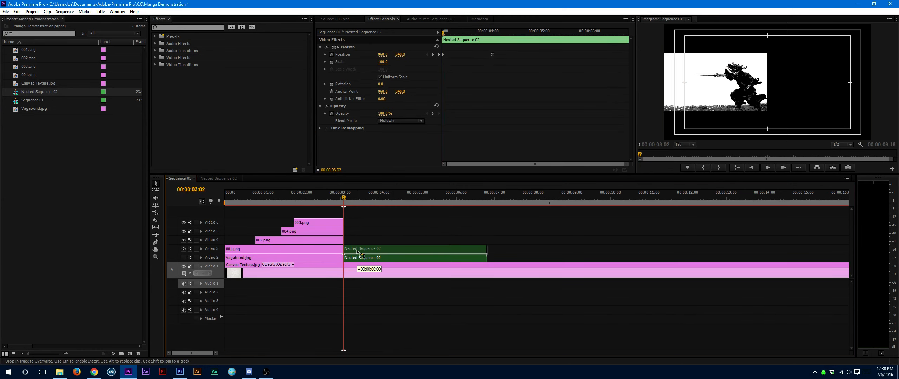
click(382, 221)
Try shifting the nested clip horizontally at 00:00:04:02, and reset its horizontal Position to 960
click(443, 249)
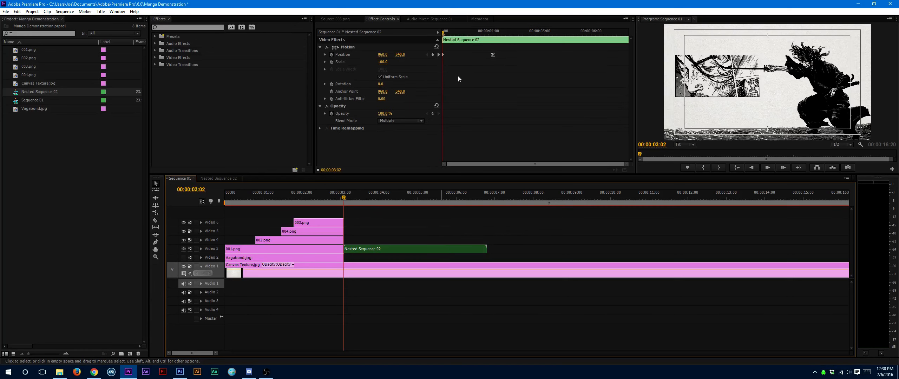
click(492, 35)
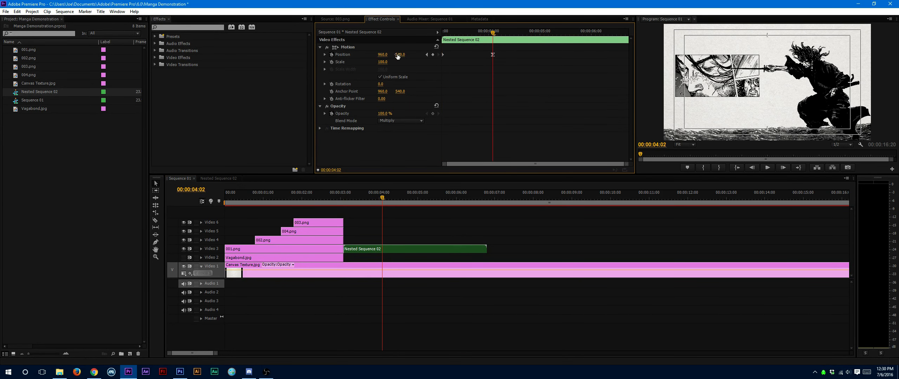
drag(382, 54, 572, 54)
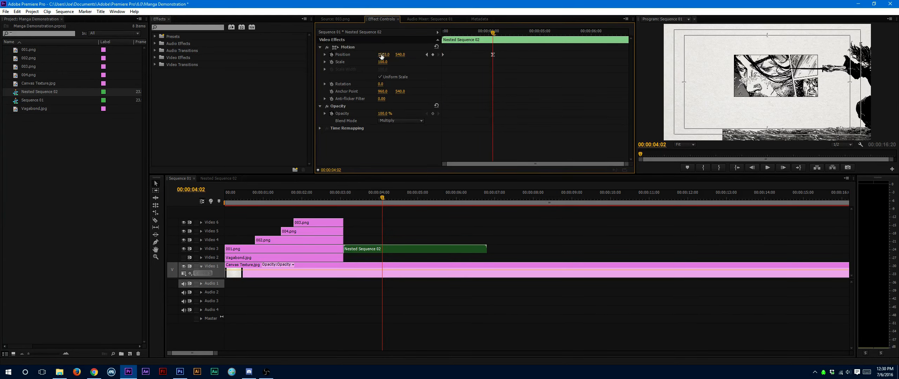
drag(381, 56, 235, 55)
key(ctrl+z)
click(384, 55)
text(960)
key(Return)
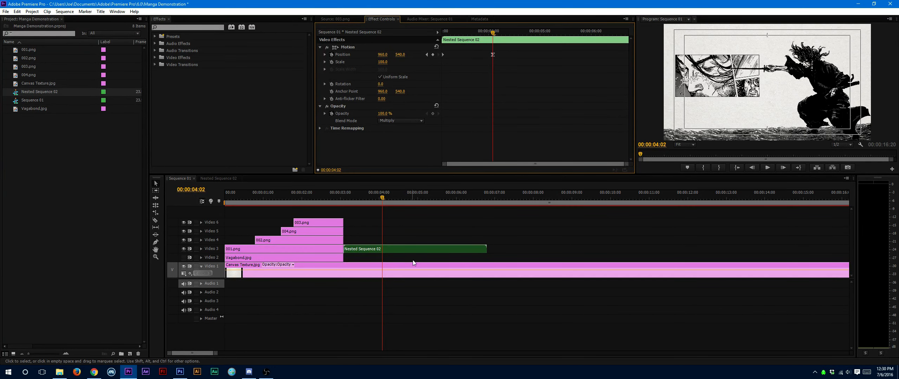
Move the nested clip to Video 4, and place a second Nested Sequence 02 with Multiply blending beneath it on Video 3
drag(371, 248, 371, 240)
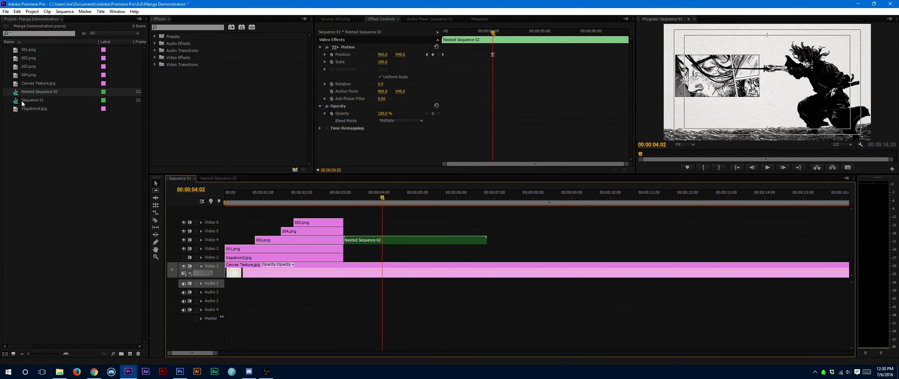
drag(13, 94, 347, 250)
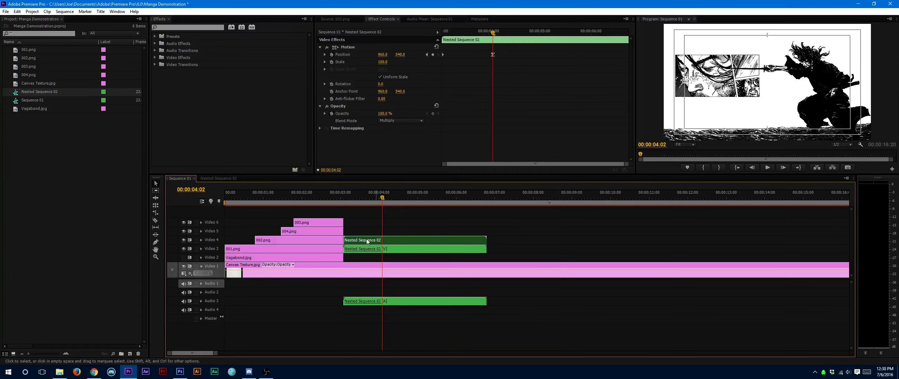
click(403, 251)
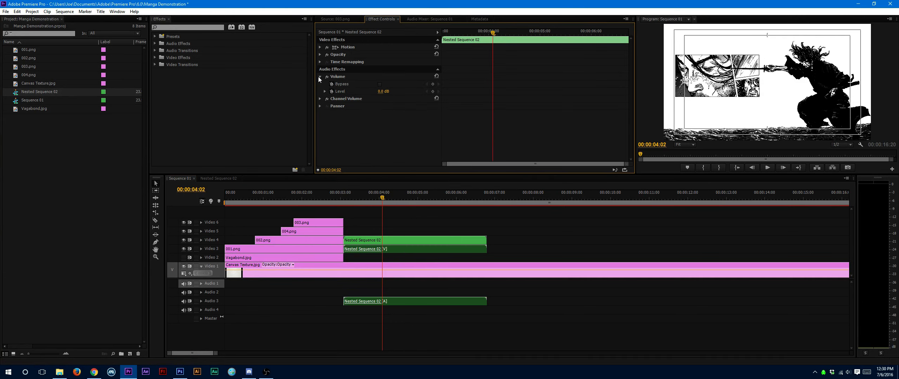
click(321, 55)
click(421, 70)
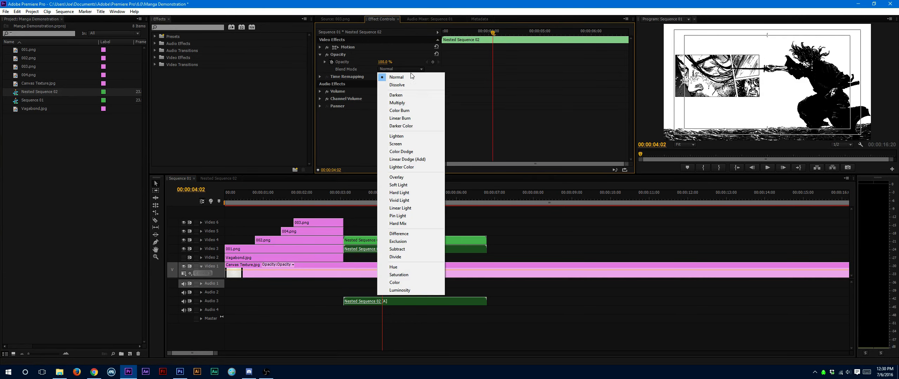
click(389, 102)
Set the Video 4 nested clip's horizontal Position to 2880 at 00:00:04:02
click(342, 198)
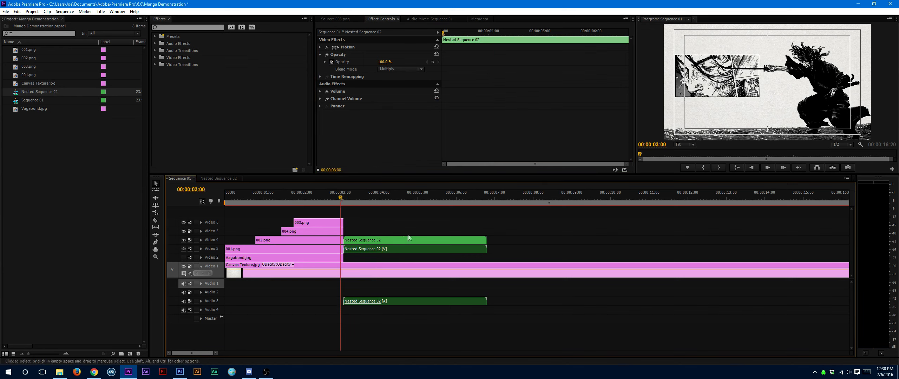
key(Right)
click(409, 248)
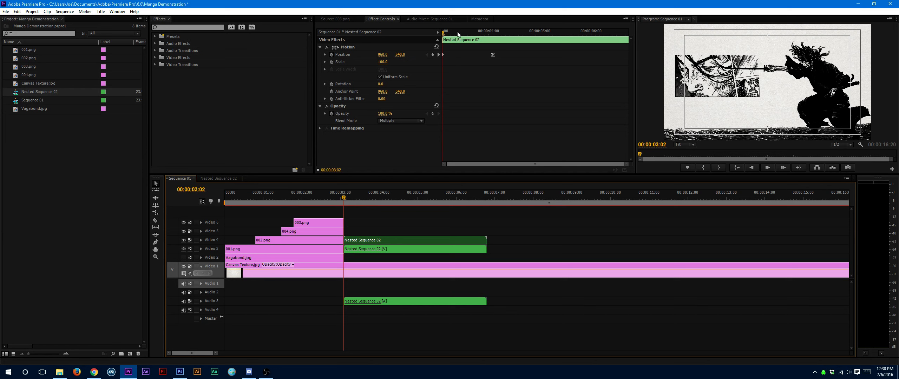
drag(444, 31, 492, 42)
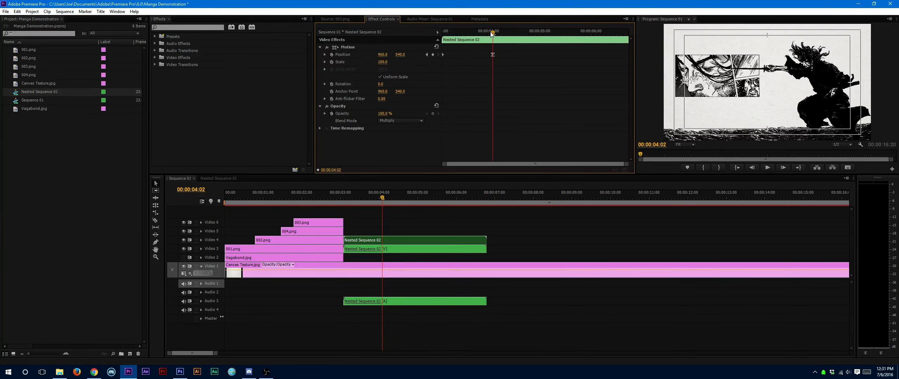
click(382, 54)
text(2880)
key(Return)
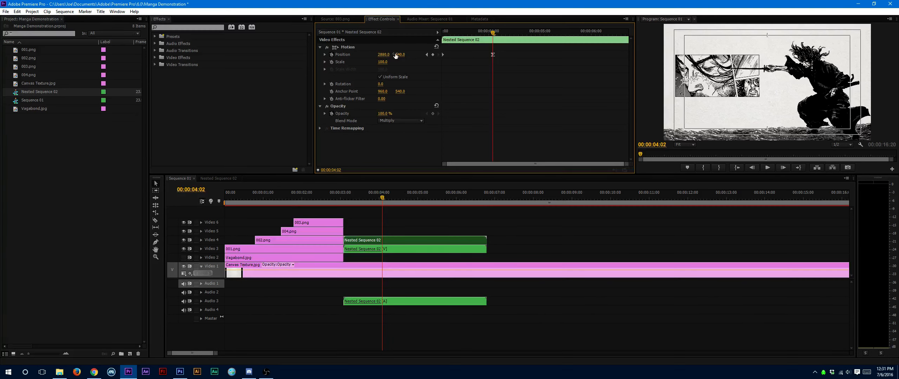
Unlink the audio from the Video 3 nested clip and delete that audio clip
drag(491, 30, 442, 44)
click(391, 250)
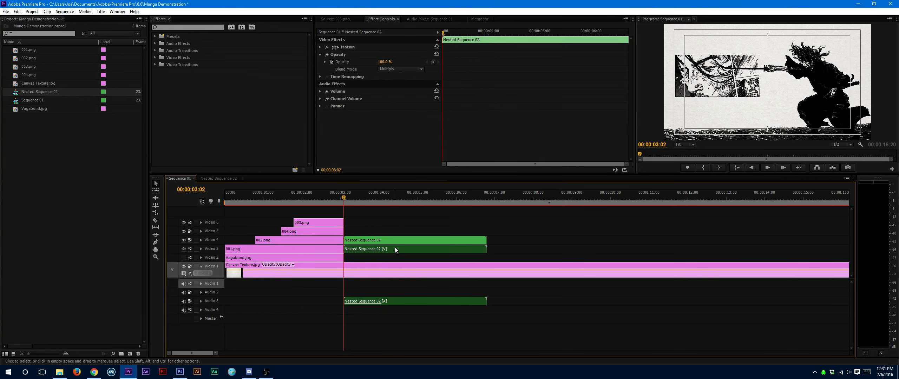
right_click(395, 248)
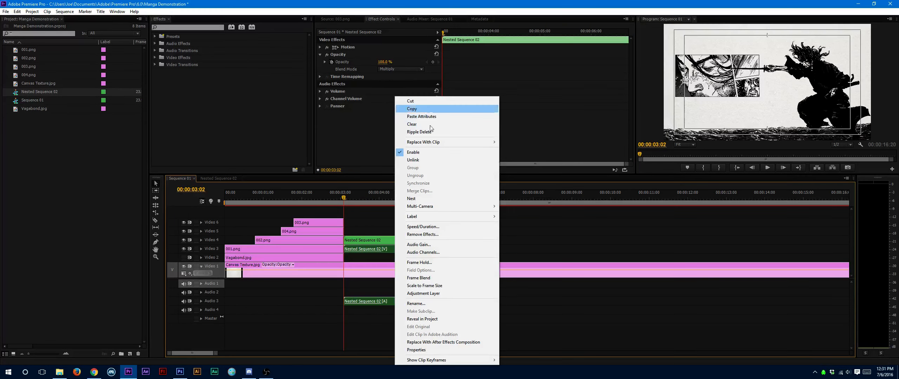
click(425, 161)
click(421, 299)
key(Delete)
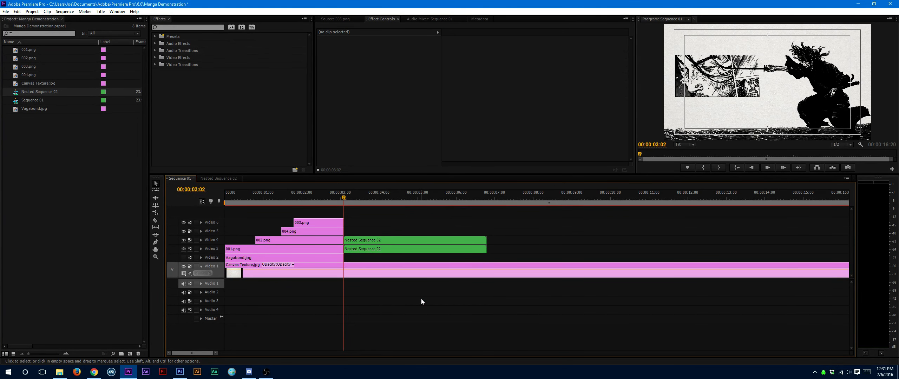
Check the temporal interpolation of the Video 4 nested clip's first Position keyframe
click(403, 236)
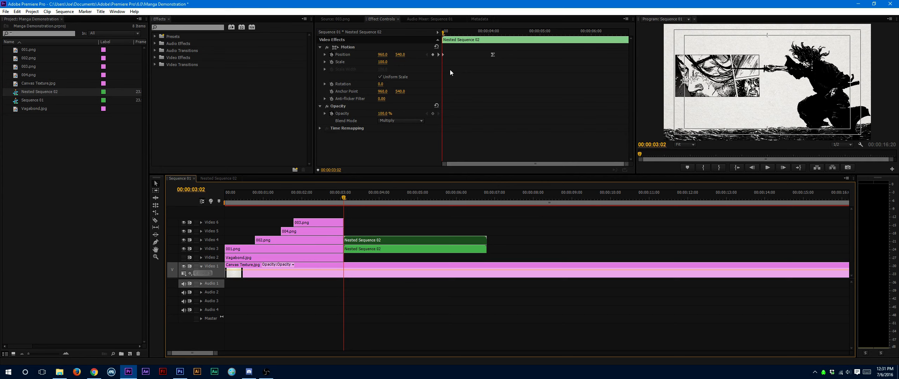
right_click(441, 55)
mouse_move(460, 114)
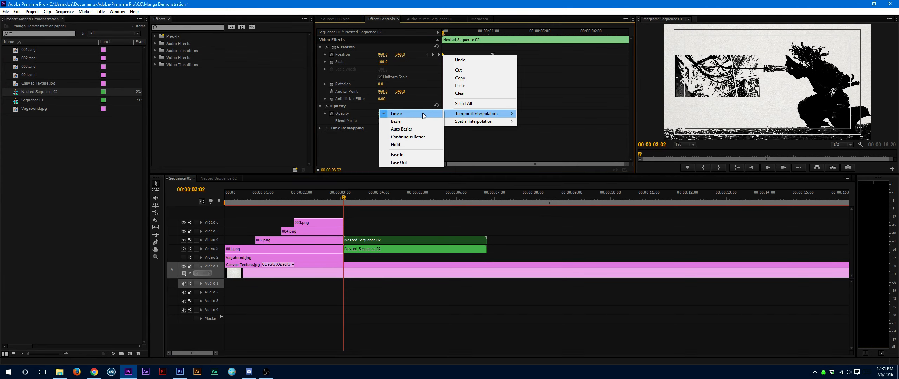
click(548, 226)
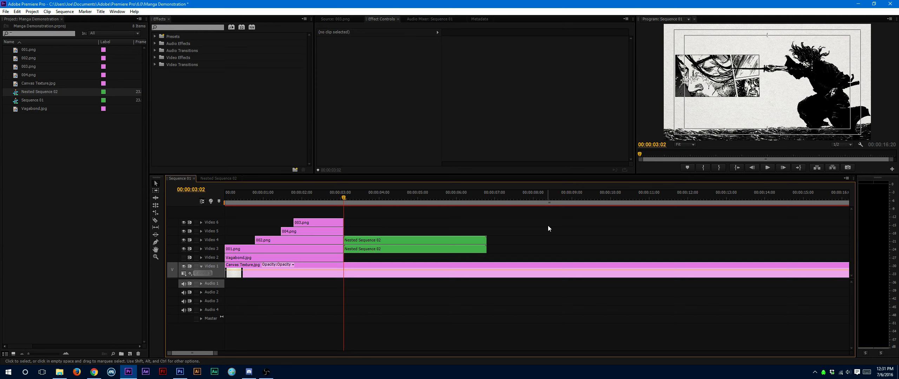
Add Position keyframes to the Video 3 nested clip at 00:00:03:02 and 00:00:04:02
click(364, 252)
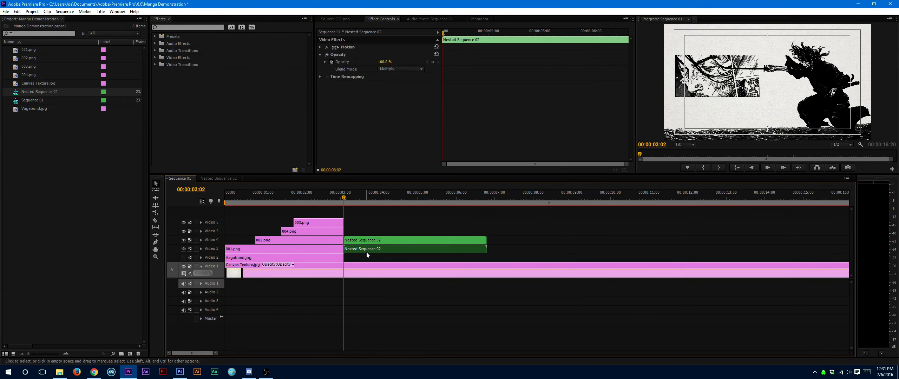
click(320, 47)
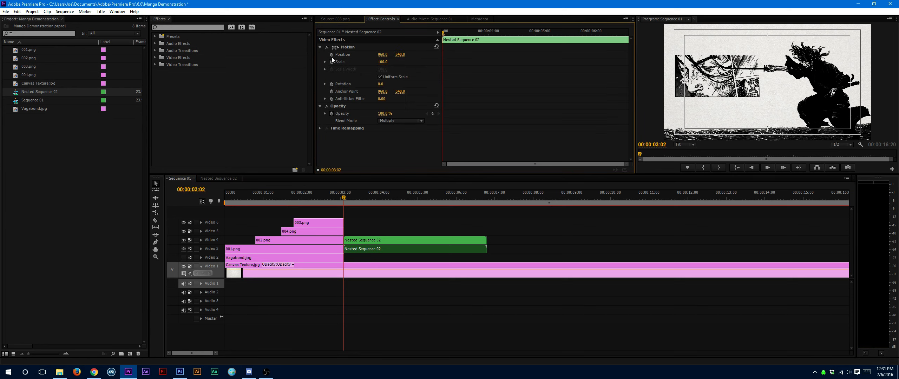
click(657, 144)
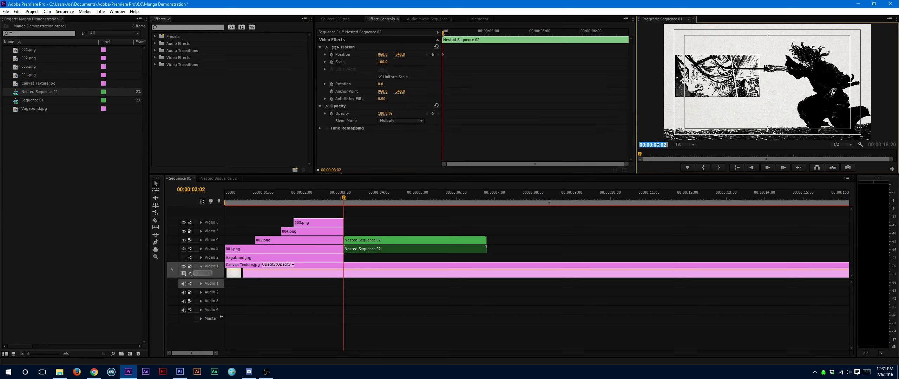
click(659, 145)
text(4)
key(Return)
click(433, 55)
Apply Ease In temporal interpolation to the Video 3 nested clip's Position keyframe at 00:00:04:02
right_click(492, 54)
mouse_move(525, 112)
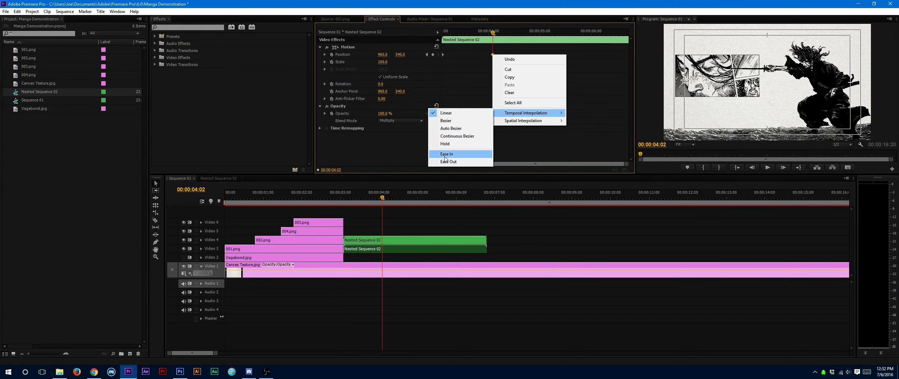
click(441, 156)
Set the Video 3 nested clip's horizontal Position to -960 at 00:00:03:02
drag(496, 32, 376, 18)
click(383, 54)
text(-)
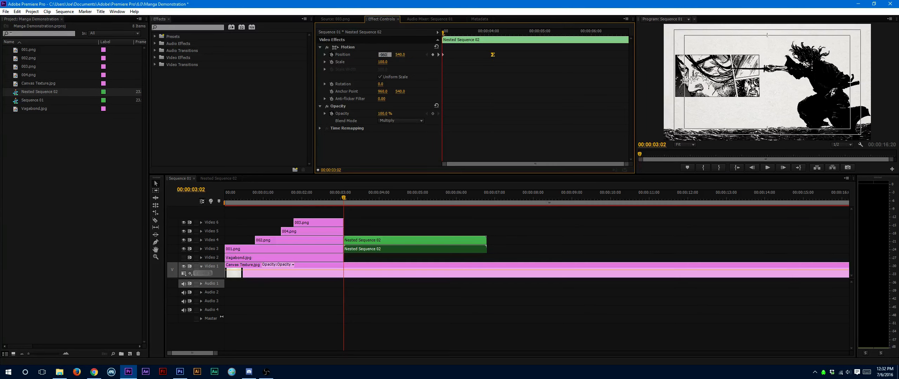
key(Return)
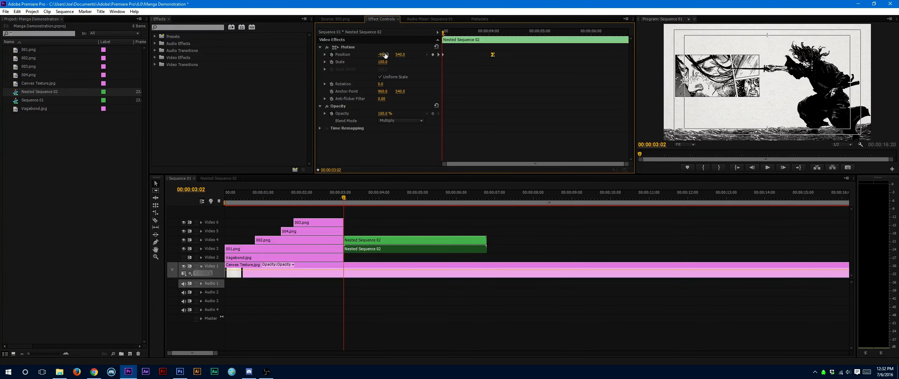
click(585, 219)
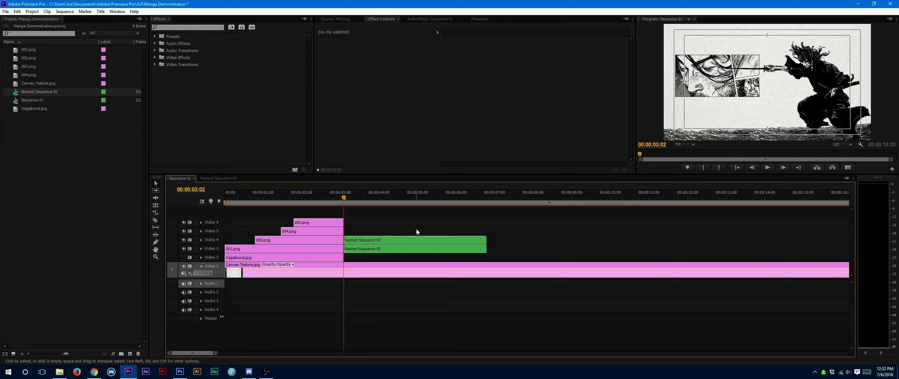
Scrub through the nested clips' transition and play Sequence 01 from the start to review the animation
drag(343, 197, 356, 197)
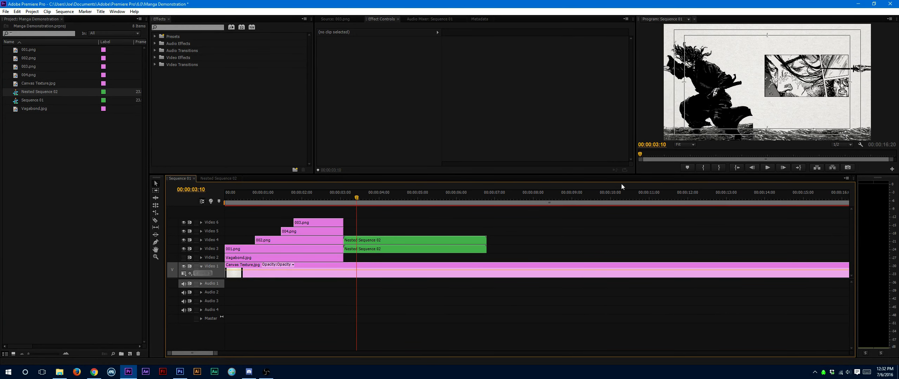
click(359, 200)
drag(361, 199, 175, 196)
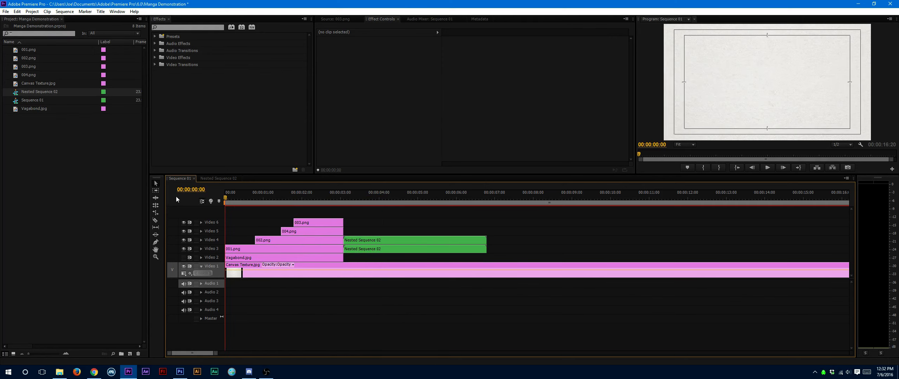
key(space)
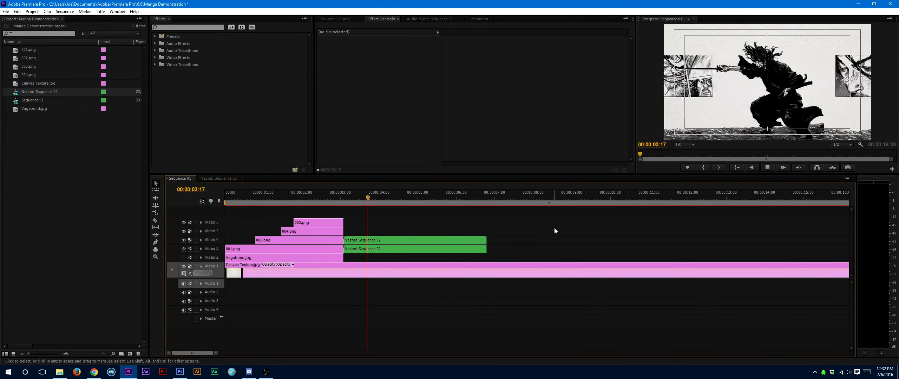
Play Sequence 01 from the start to review the slide transition between the nested clips
key(space)
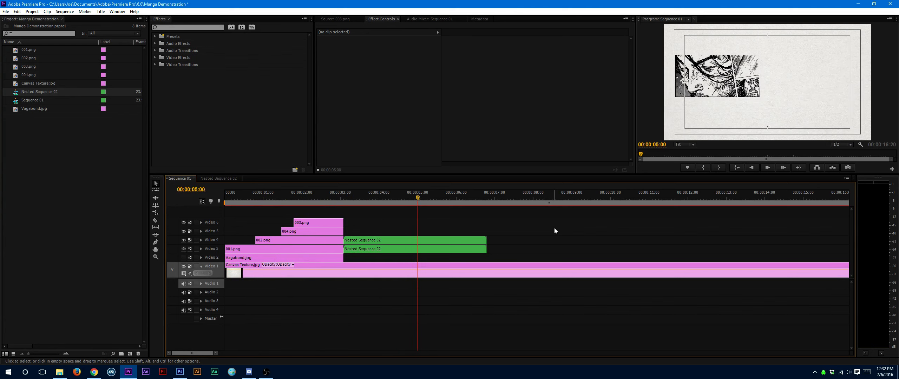
key(Home)
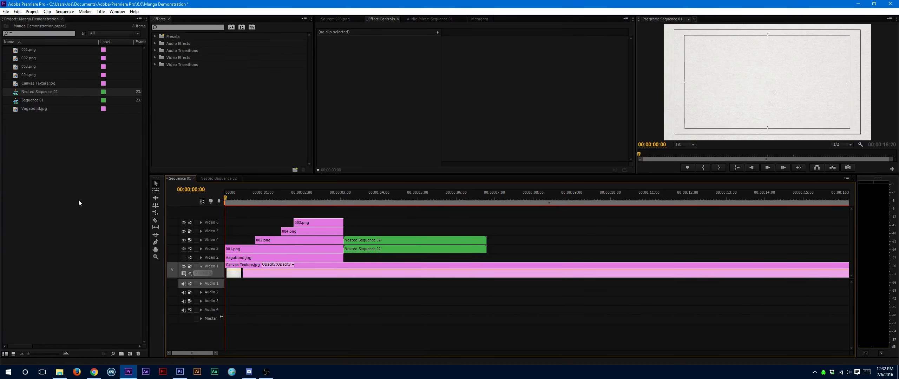
key(space)
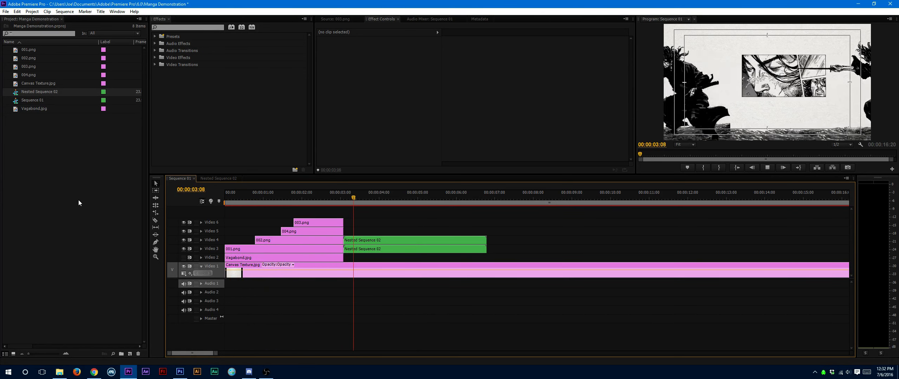
key(space)
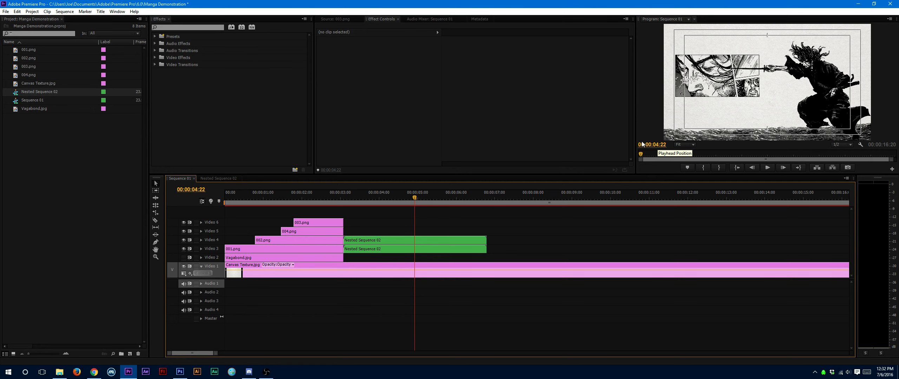
click(267, 373)
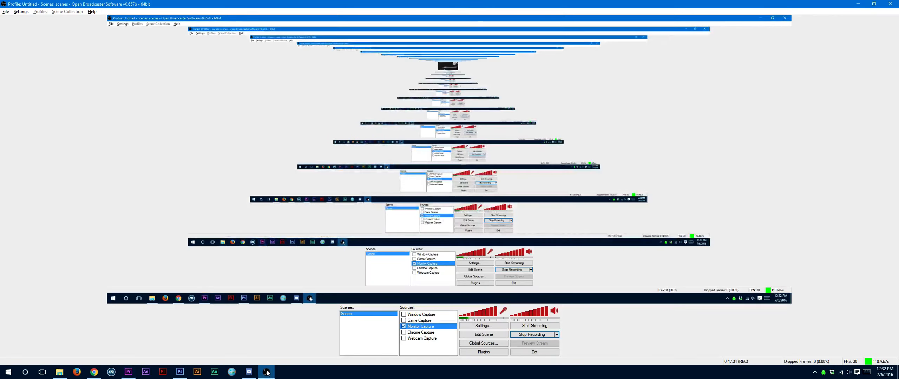
click(266, 373)
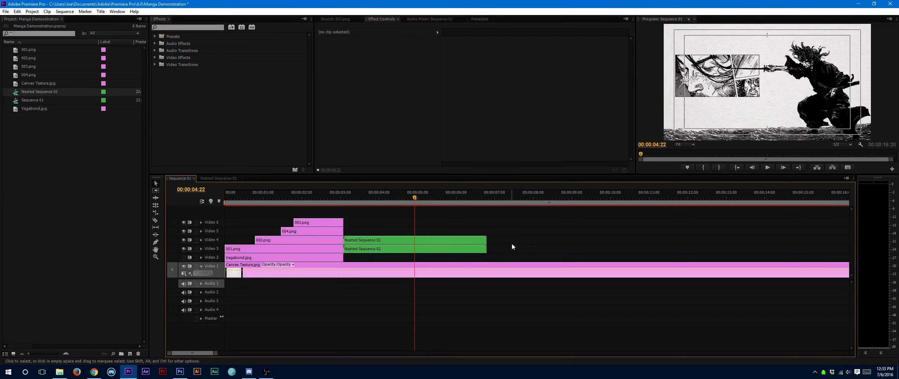
Add Position keyframes to the Canvas Texture.jpg clip at 00:00:00:00 and 00:00:05:21
drag(343, 197, 199, 204)
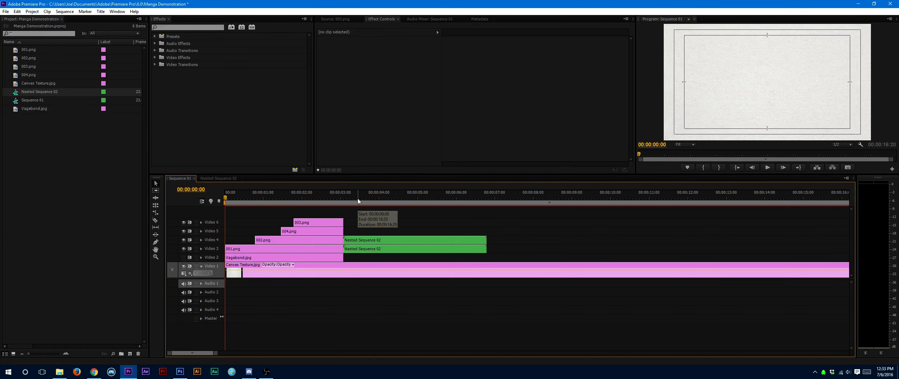
drag(357, 198, 173, 194)
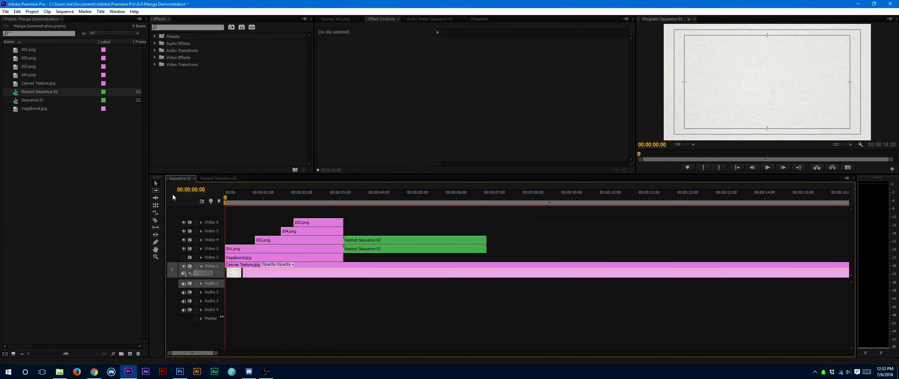
click(387, 265)
click(320, 47)
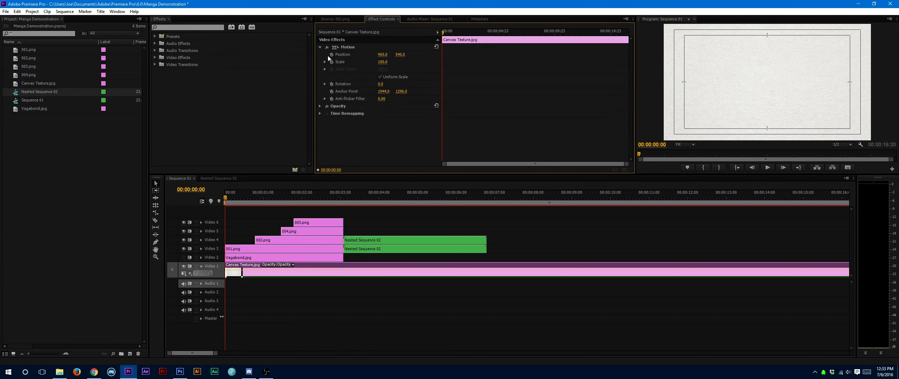
click(455, 197)
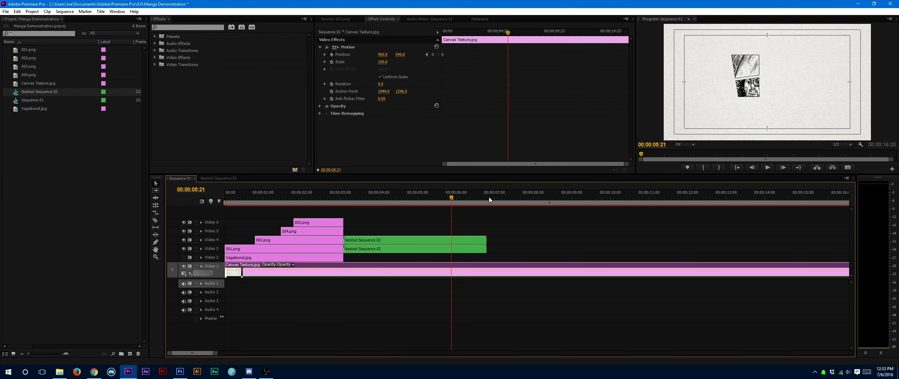
click(432, 55)
right_click(506, 54)
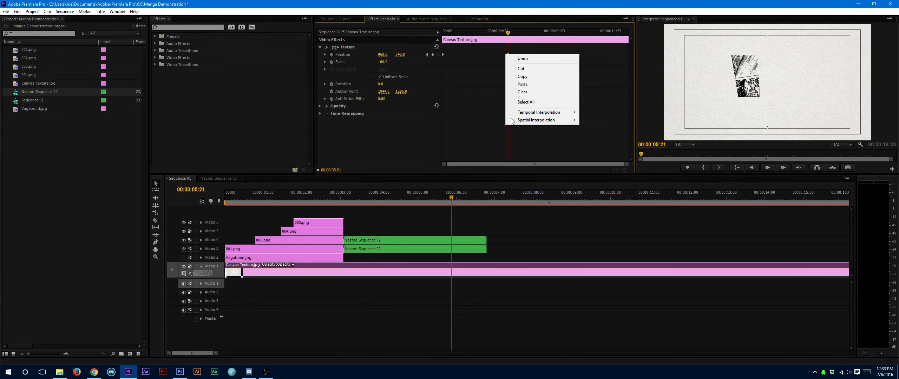
click(529, 32)
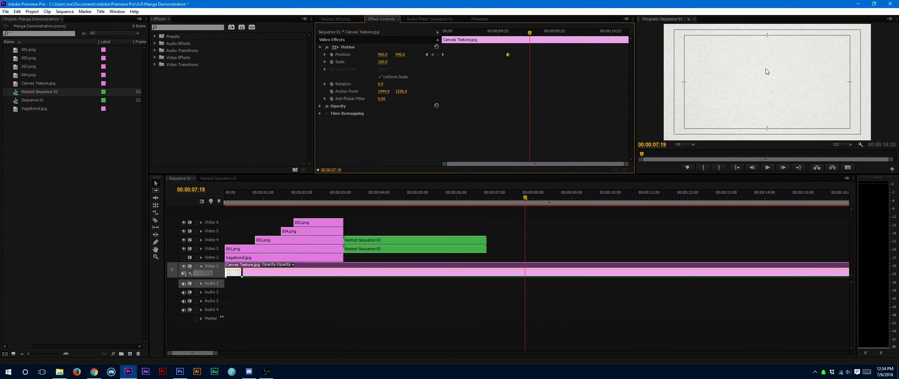
Set the Canvas Texture.jpg clip's vertical Position to 987 at the 00:00:05:21 keyframe
drag(468, 202, 451, 206)
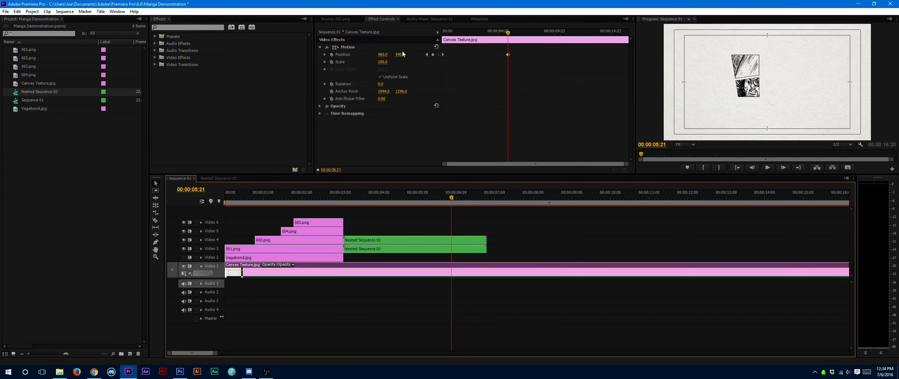
click(622, 80)
drag(400, 55, 439, 55)
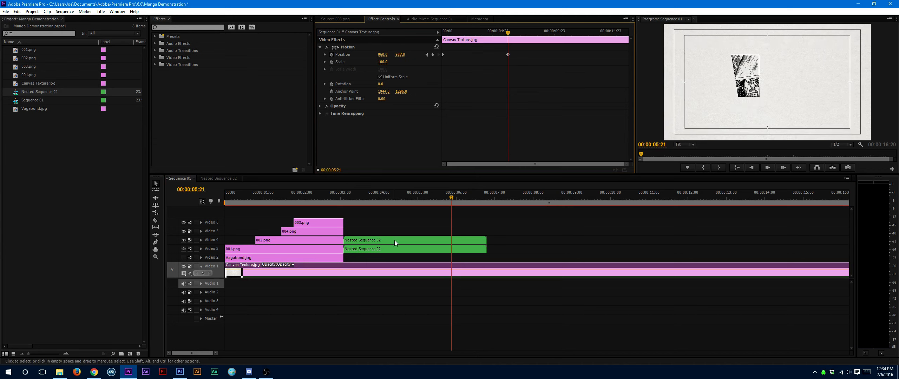
Play Sequence 01 from the start twice to review the canvas texture's vertical movement behind the panels
drag(446, 202, 115, 192)
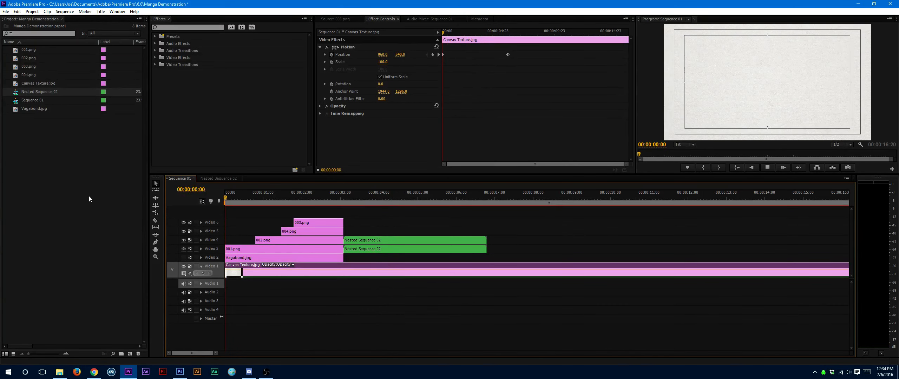
key(space)
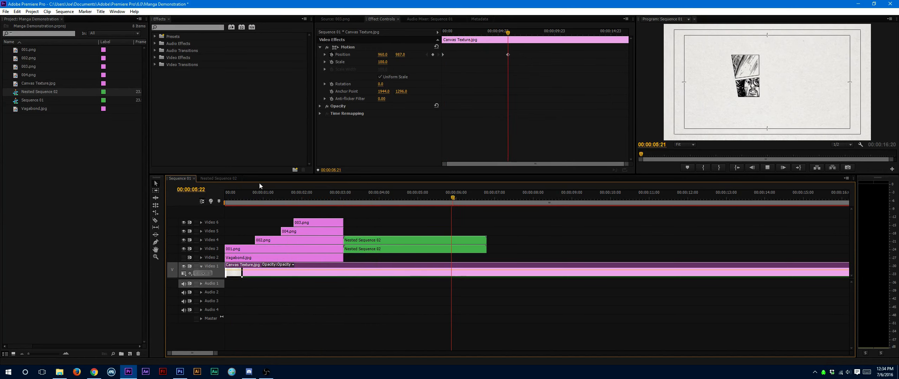
key(space)
key(Home)
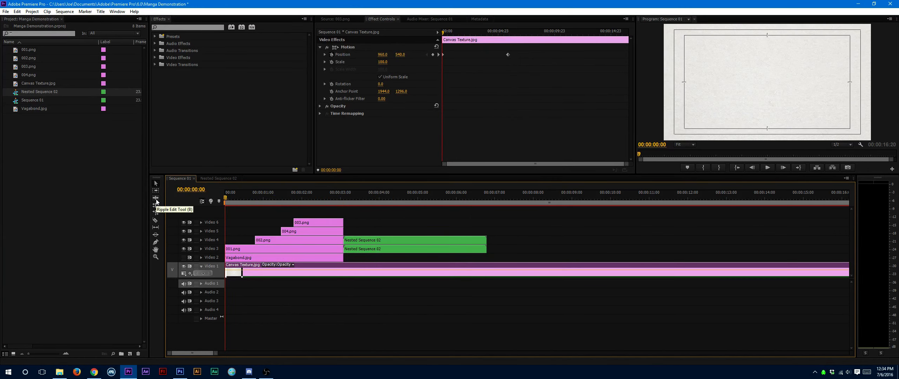
key(space)
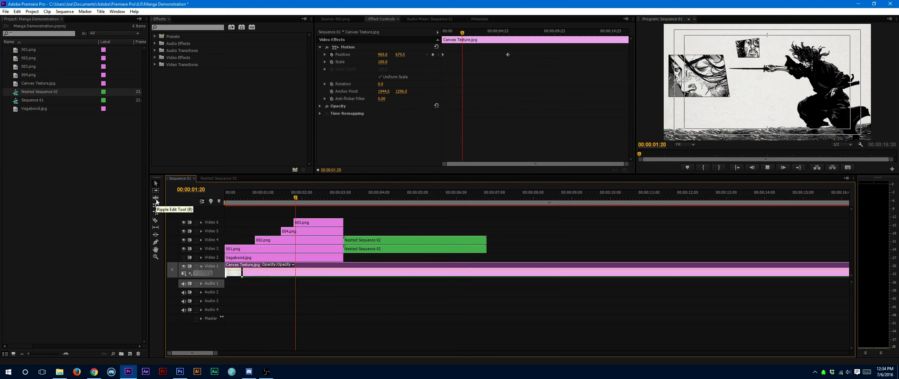
key(space)
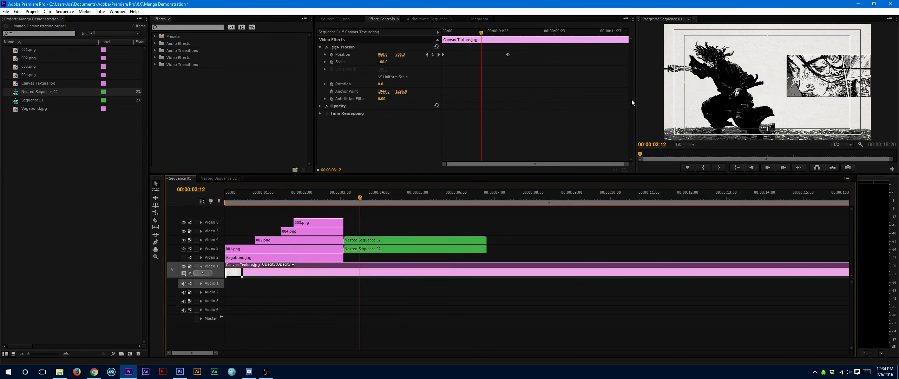
Enlarge the Program monitor and play Sequence 01 from the start to examine the canvas movement in detail
drag(634, 103, 395, 101)
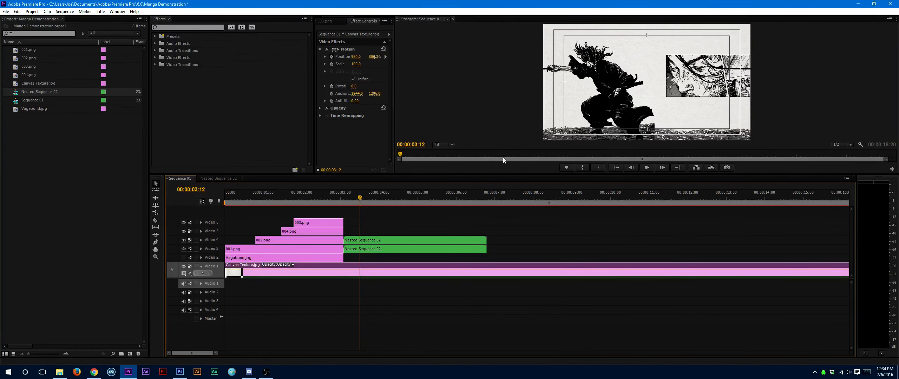
drag(505, 174, 490, 298)
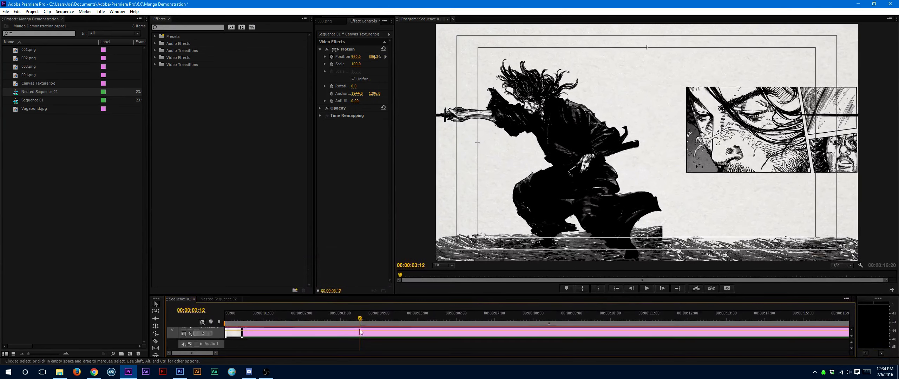
drag(361, 320, 108, 316)
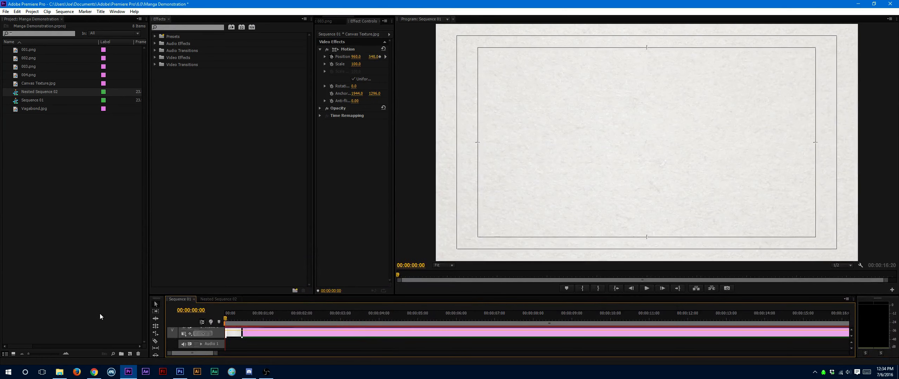
key(space)
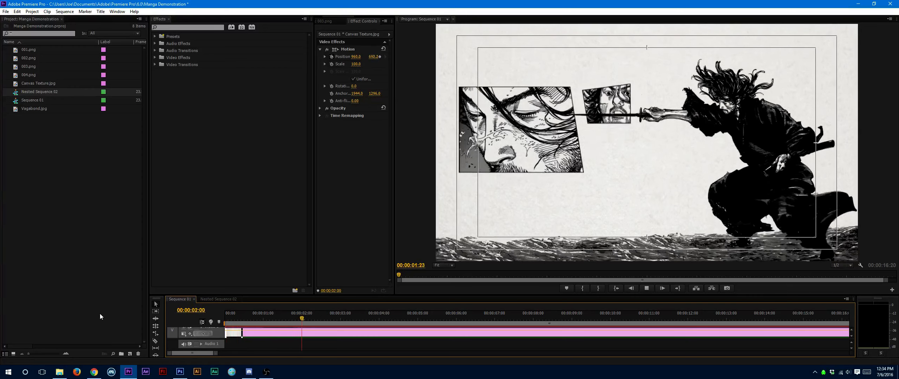
key(space)
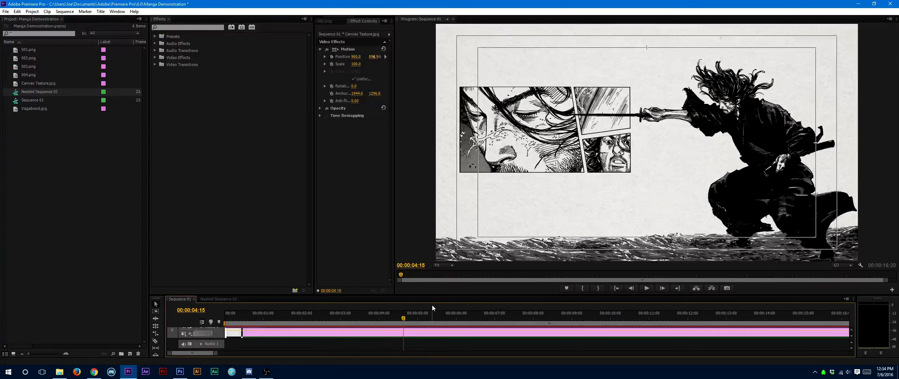
Shrink the Program monitor to give the timeline tracks and Effect Controls room again
drag(445, 294, 492, 199)
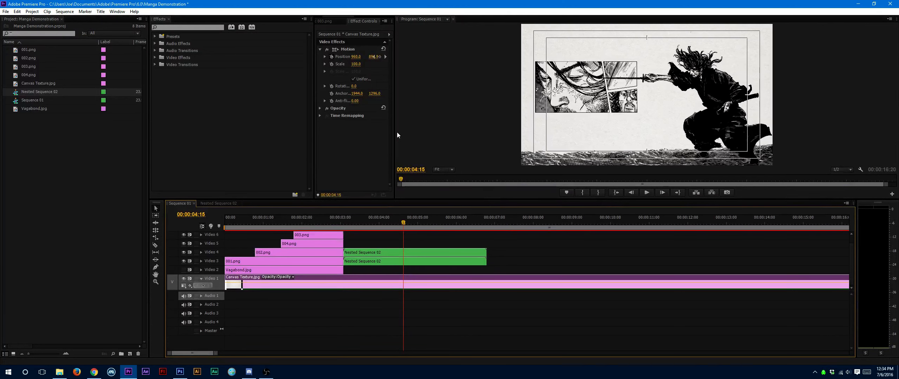
drag(395, 134, 607, 152)
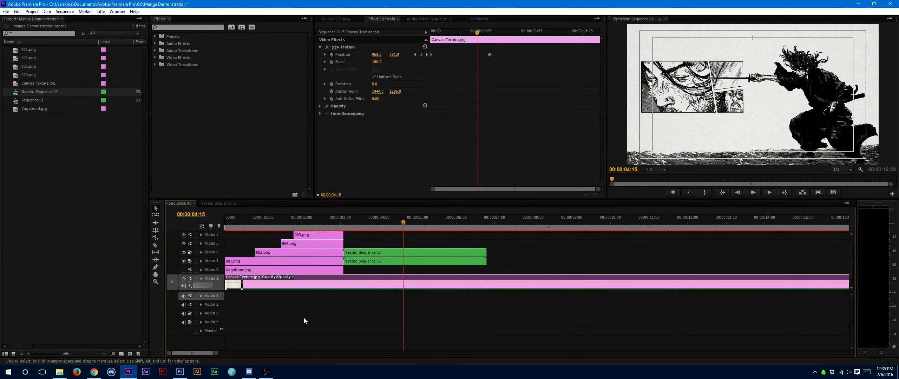
mouse_move(272, 375)
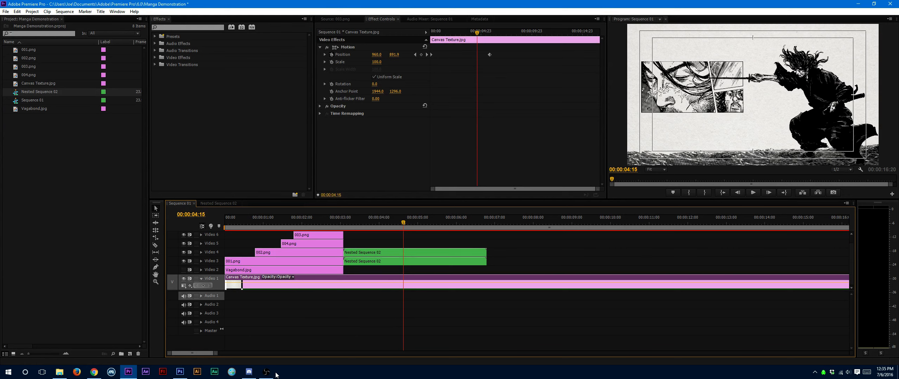
click(274, 374)
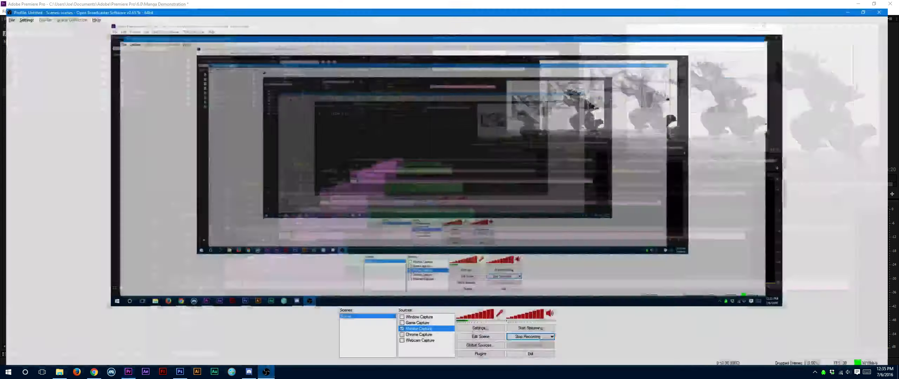